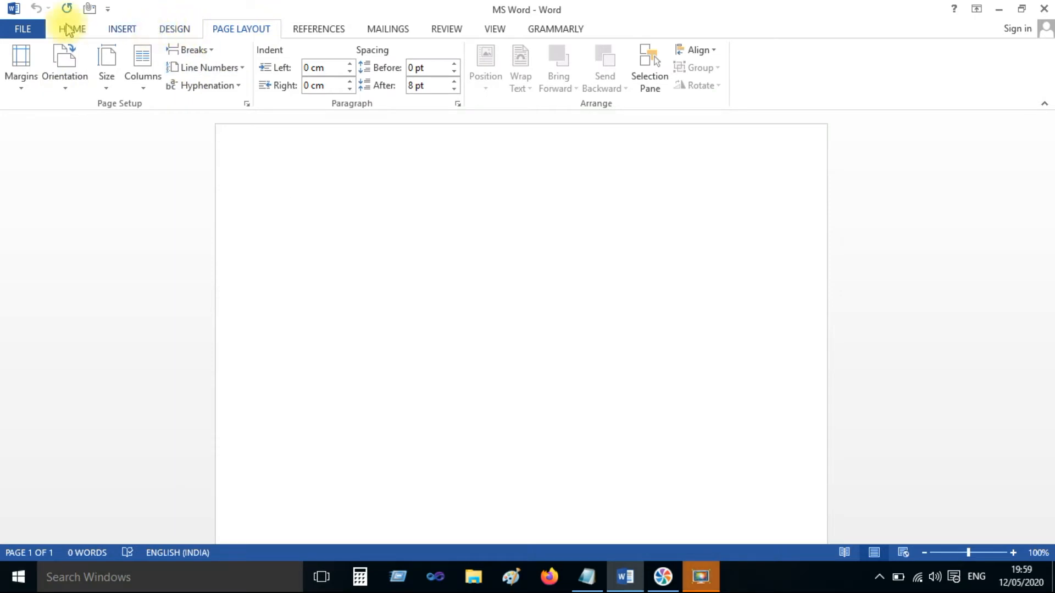
Step: Generate sample paragraphs in the blank document with the formula =rand()
{"action": "left_click", "coordinate": [183, 34]}
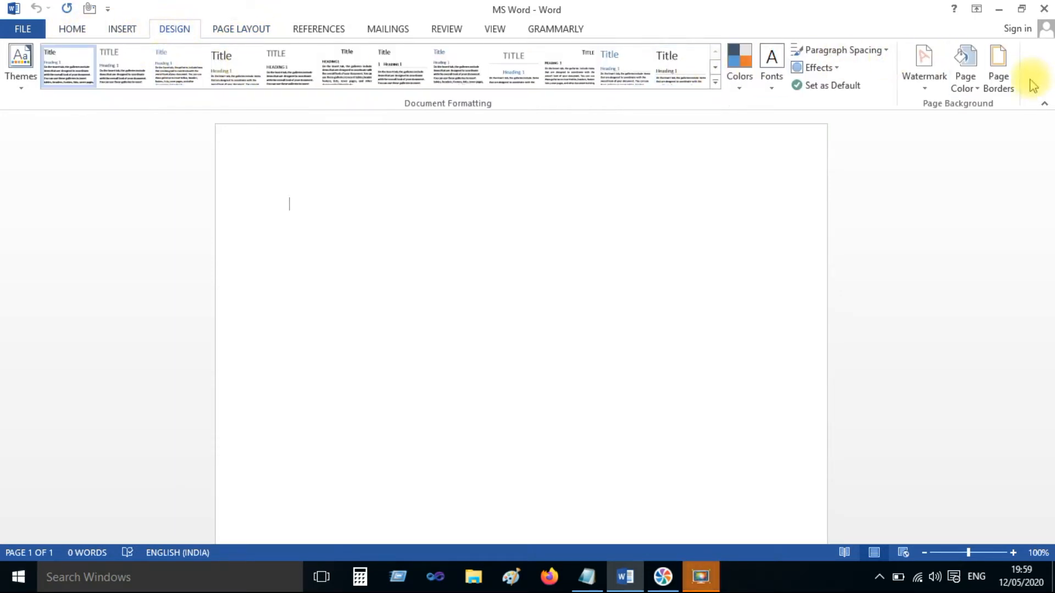
{"action": "left_click", "coordinate": [250, 29]}
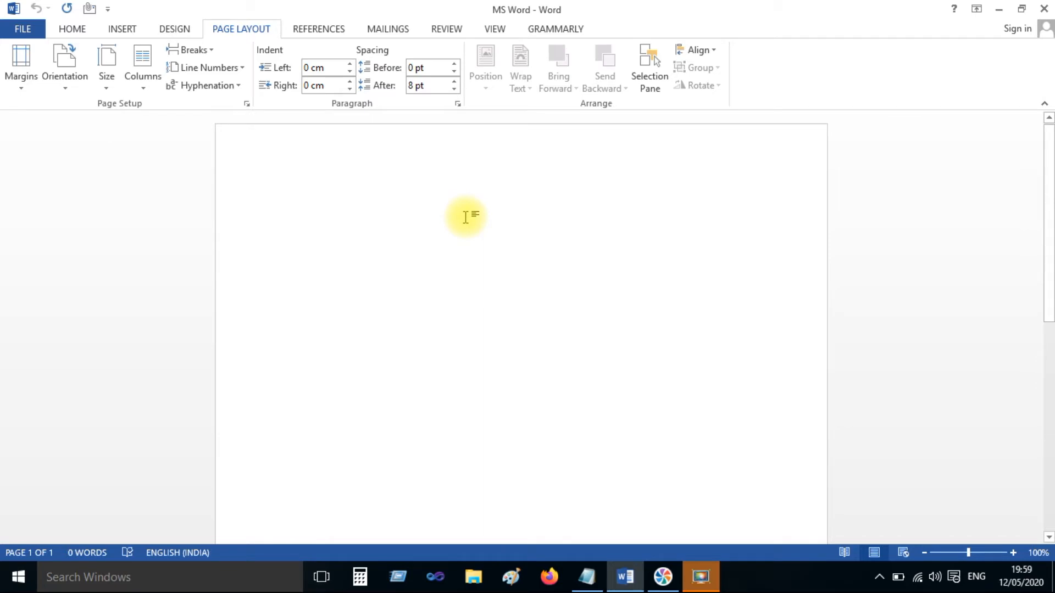
{"action": "type", "text": "="}
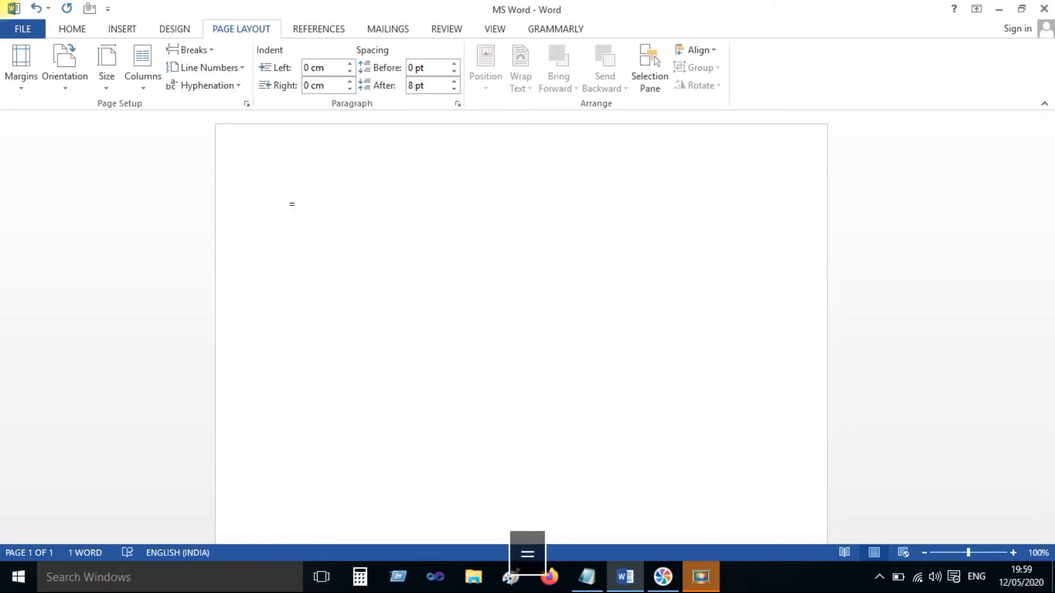
{"action": "type", "text": "rand()"}
{"action": "key", "text": "Return"}
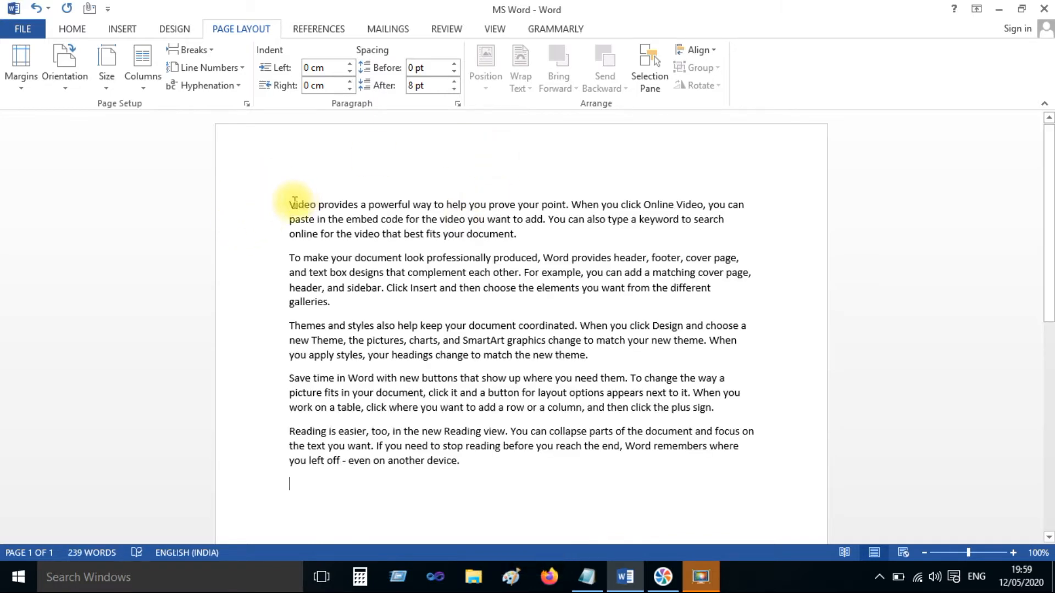
Step: Select all five paragraphs and apply the Narrow margin preset (1.27 cm on every side)
{"action": "left_click_drag", "start_coordinate": [288, 205], "coordinate": [484, 464]}
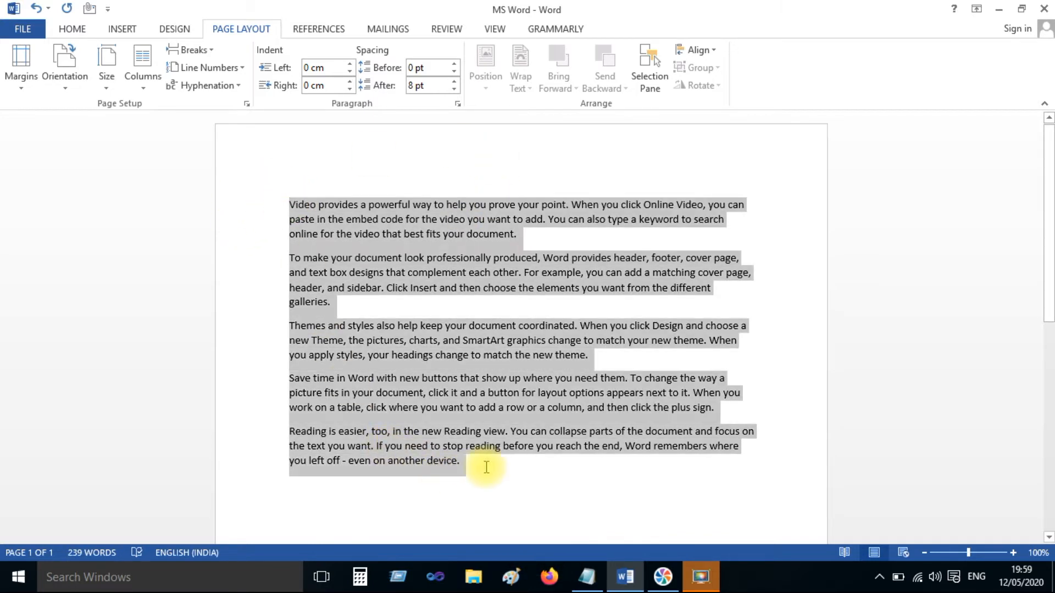
{"action": "left_click", "coordinate": [26, 87]}
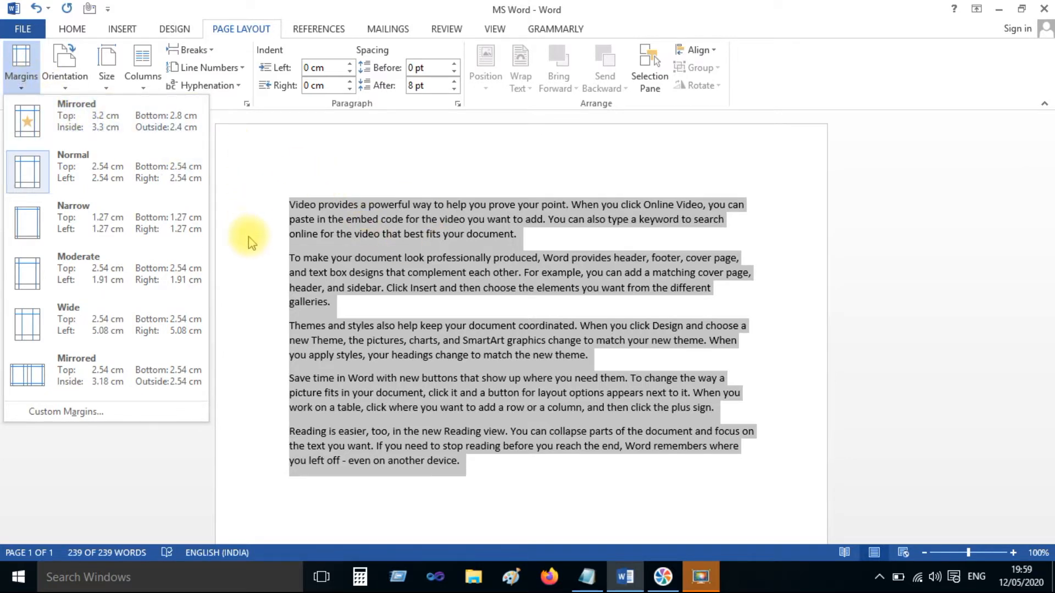
{"action": "left_click", "coordinate": [253, 208]}
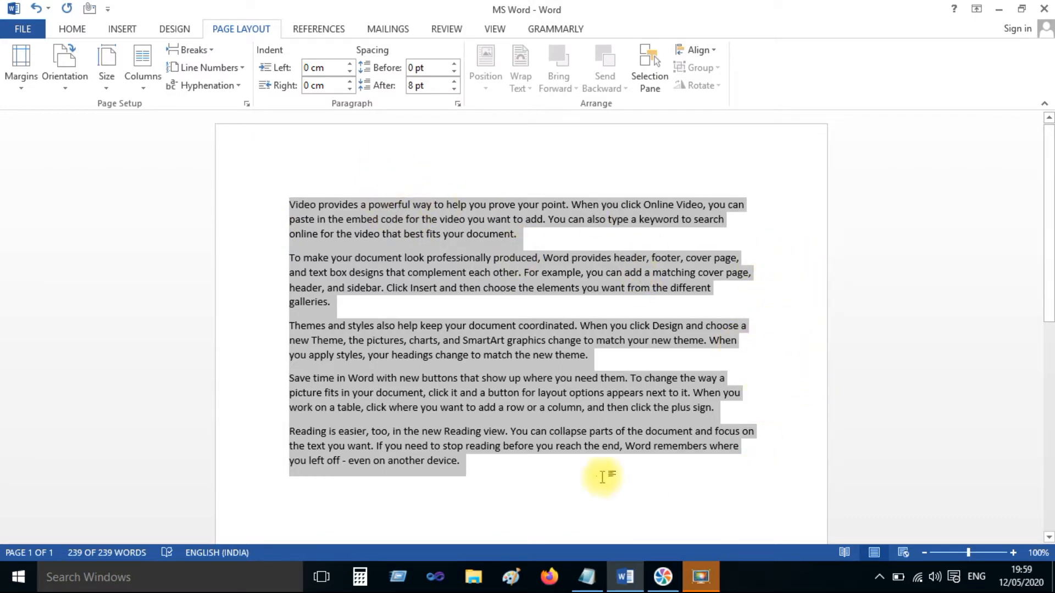
{"action": "left_click", "coordinate": [23, 85]}
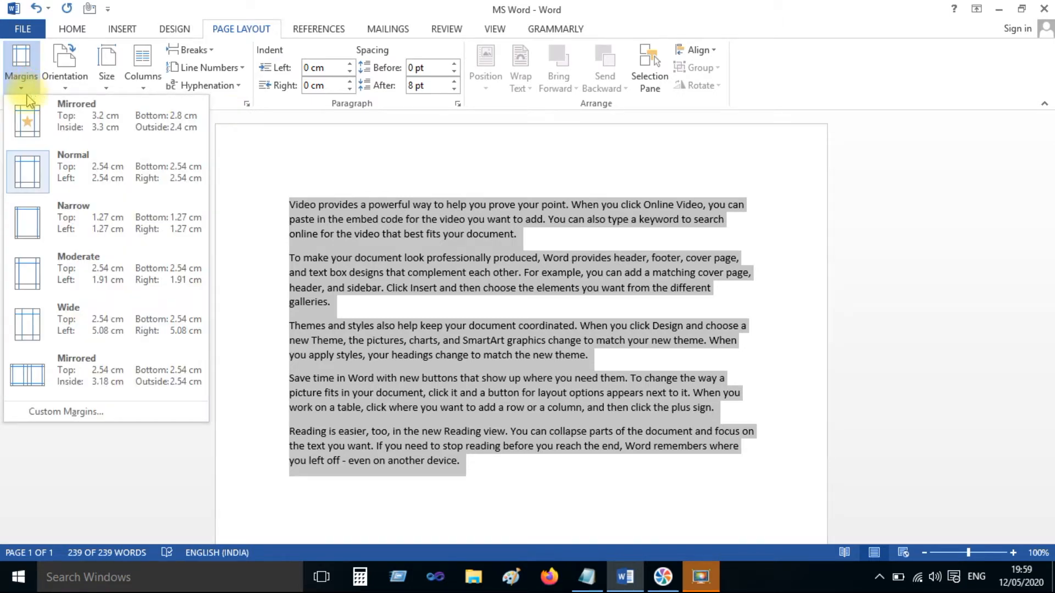
{"action": "left_click", "coordinate": [98, 220]}
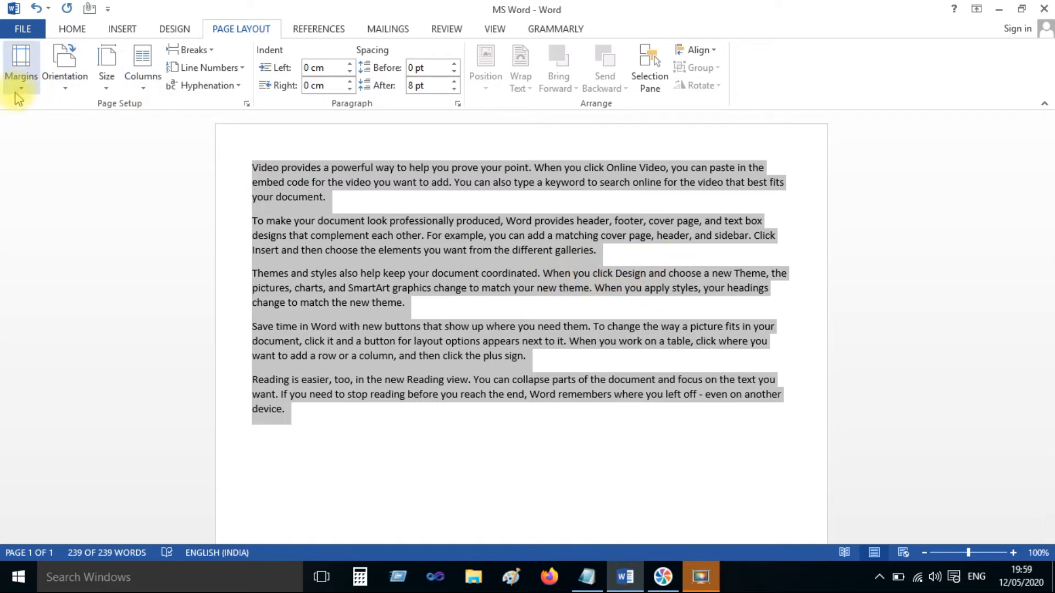
Step: Try the Wide margin preset on the document and switch back to the Narrow preset
{"action": "left_click", "coordinate": [21, 72]}
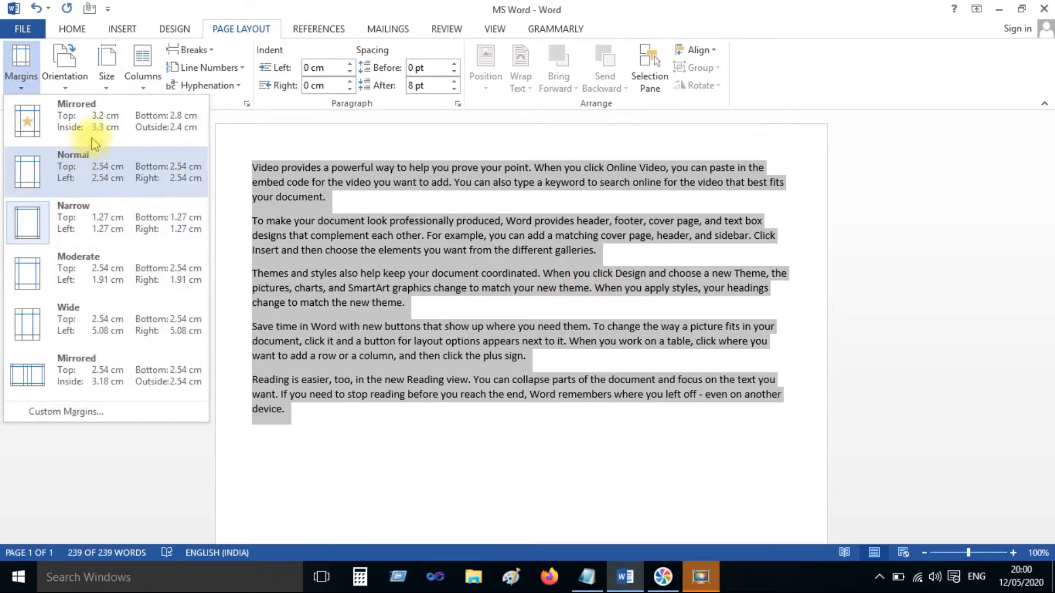
{"action": "left_click", "coordinate": [94, 318]}
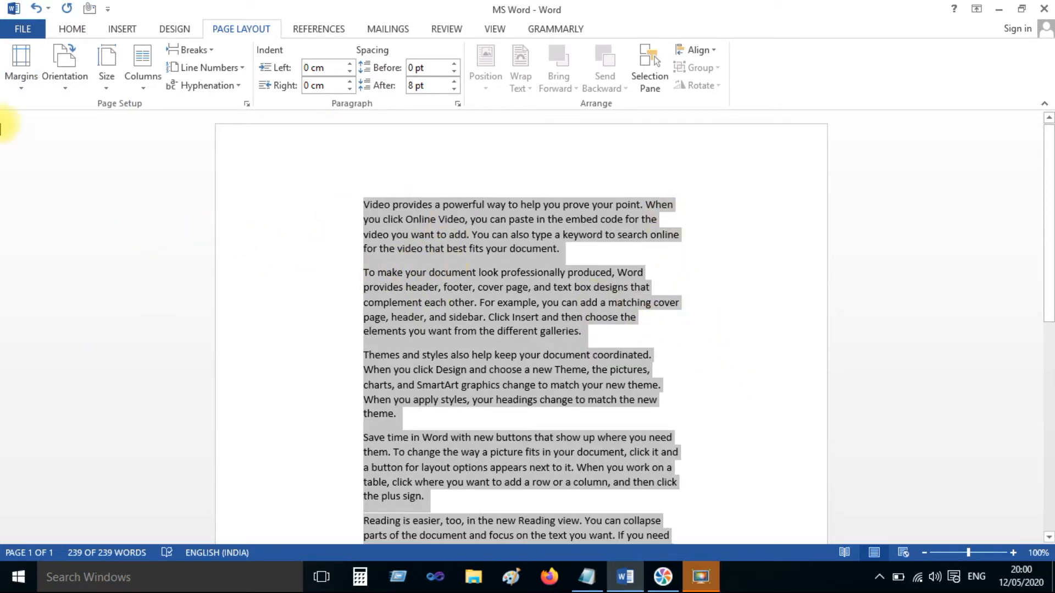
{"action": "left_click", "coordinate": [26, 88]}
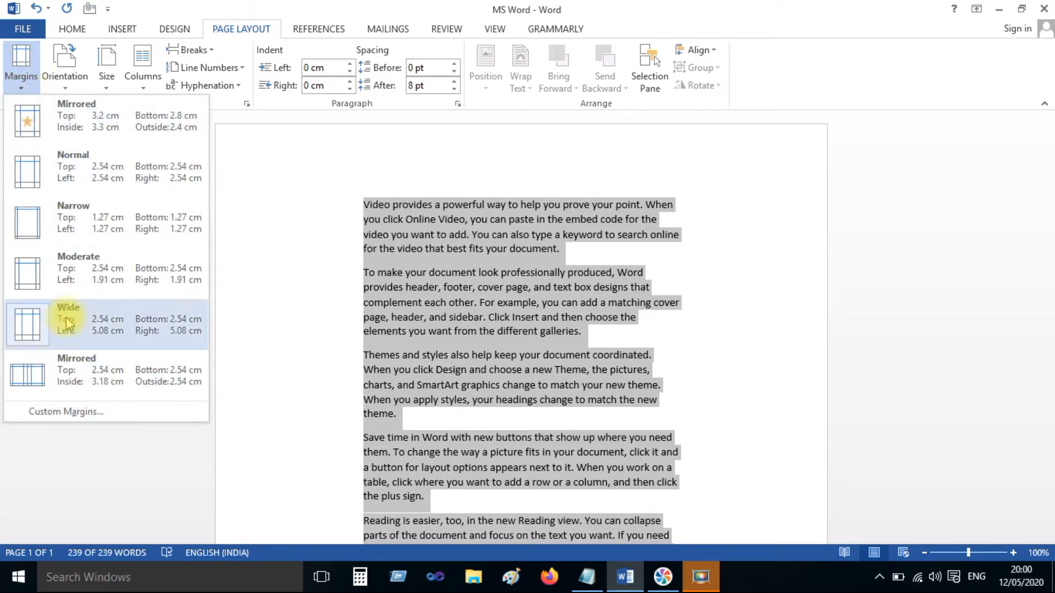
{"action": "left_click", "coordinate": [77, 218]}
Step: Apply custom margins of 2 cm at the top, bottom, left and right of the whole document
{"action": "left_click", "coordinate": [22, 69]}
{"action": "left_click", "coordinate": [64, 416]}
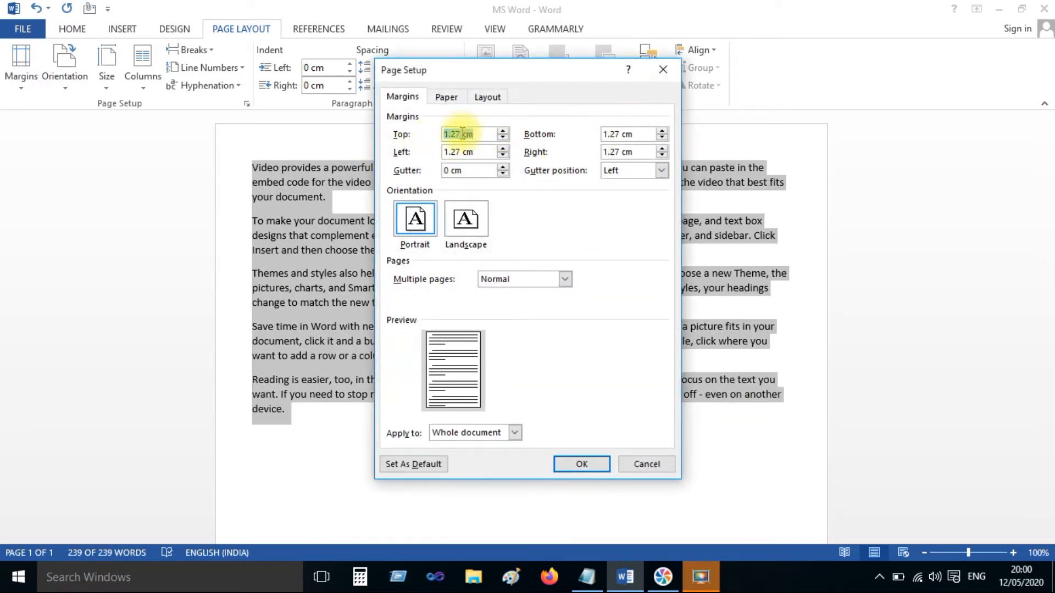
{"action": "left_click_drag", "start_coordinate": [460, 134], "coordinate": [443, 133]}
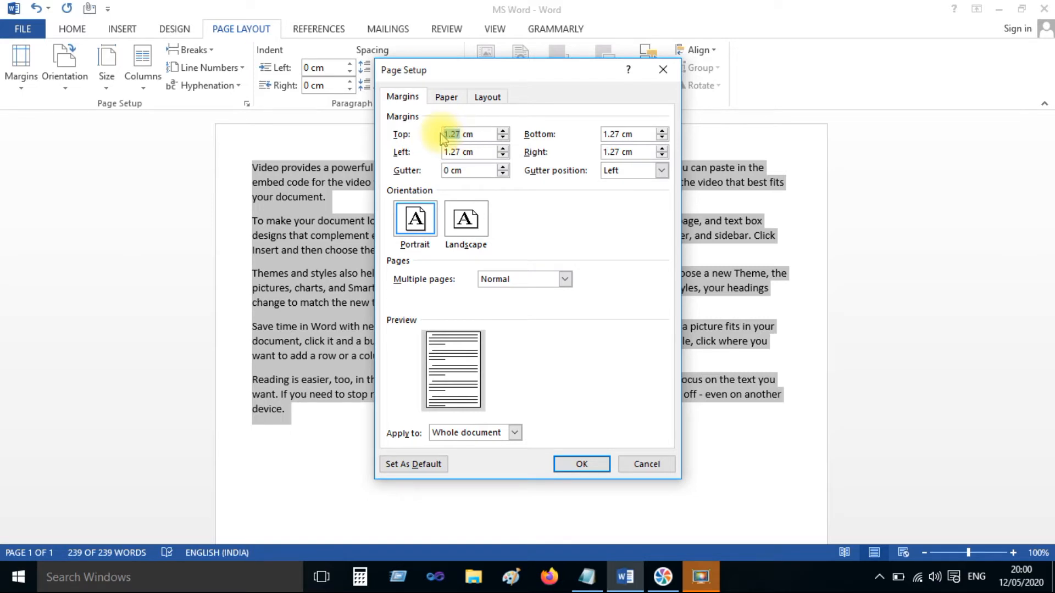
{"action": "type", "text": "2"}
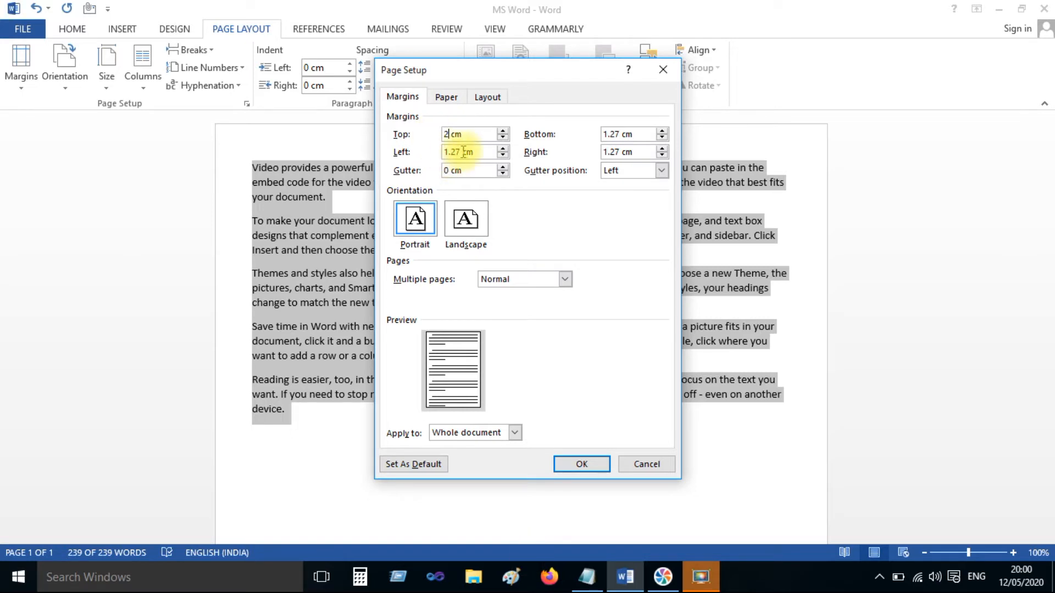
{"action": "left_click_drag", "start_coordinate": [463, 151], "coordinate": [443, 152]}
{"action": "type", "text": "2"}
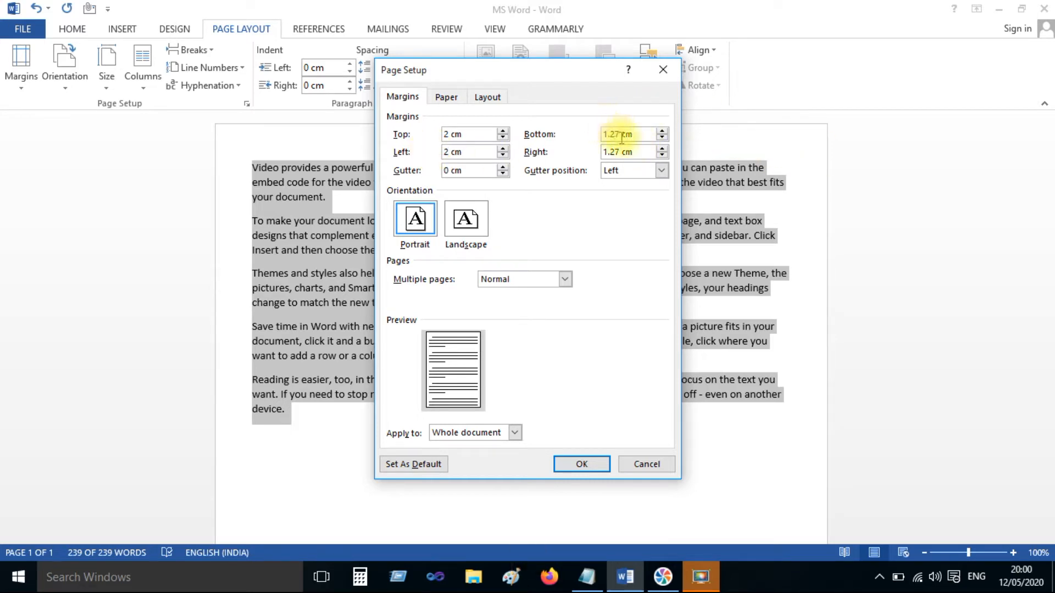
{"action": "left_click_drag", "start_coordinate": [617, 134], "coordinate": [602, 134]}
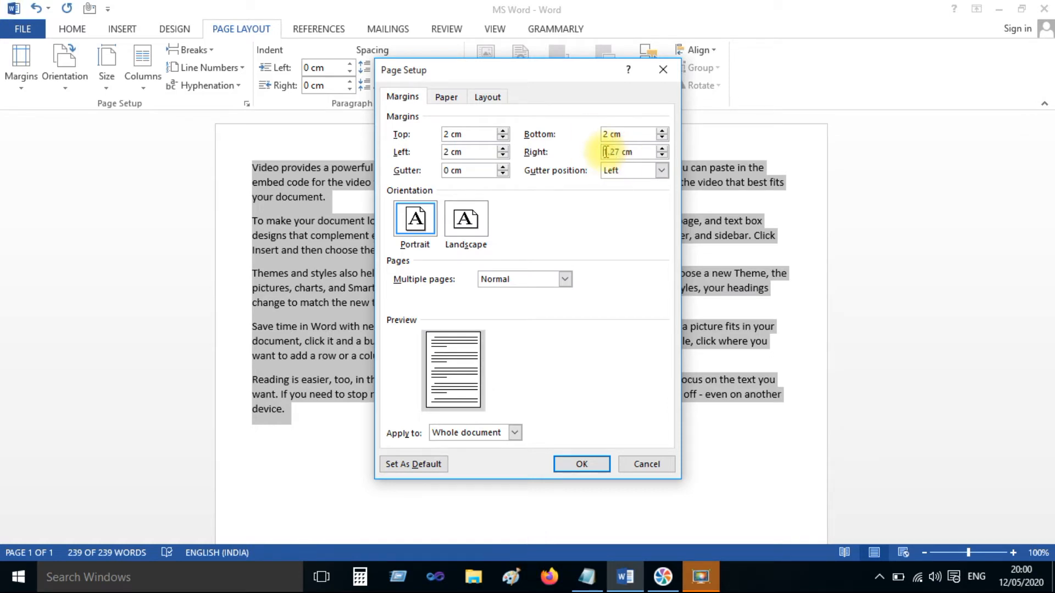
{"action": "key", "text": "BackSpace"}
{"action": "key", "text": "Delete"}
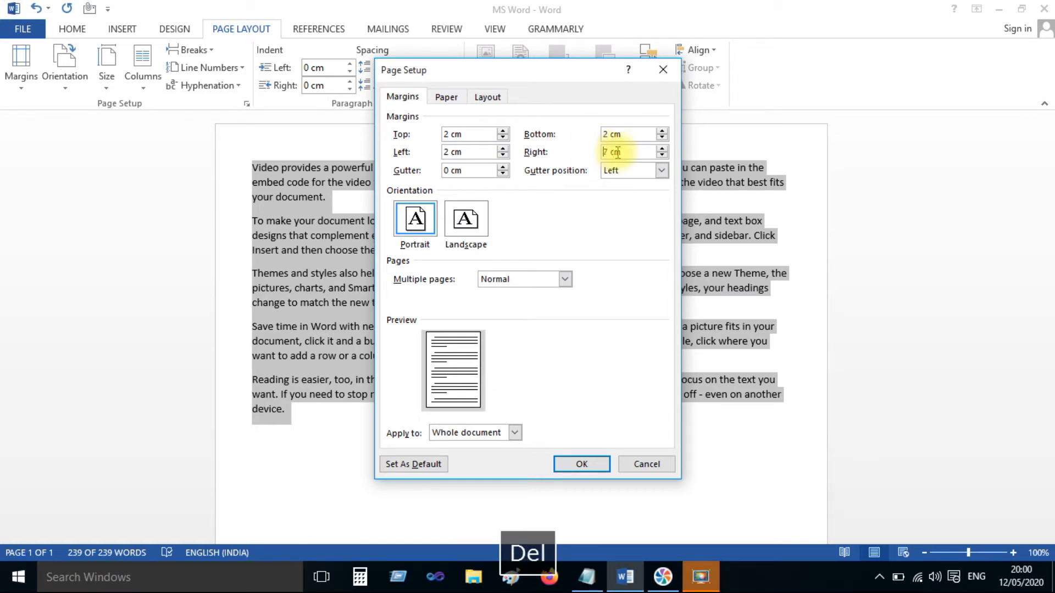
{"action": "type", "text": "2"}
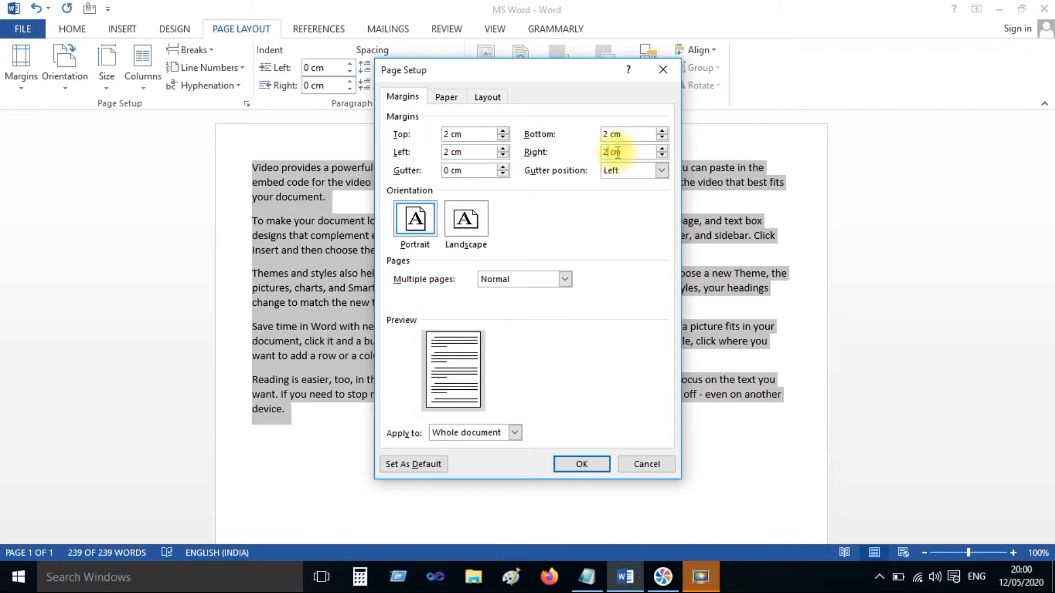
{"action": "left_click", "coordinate": [577, 461]}
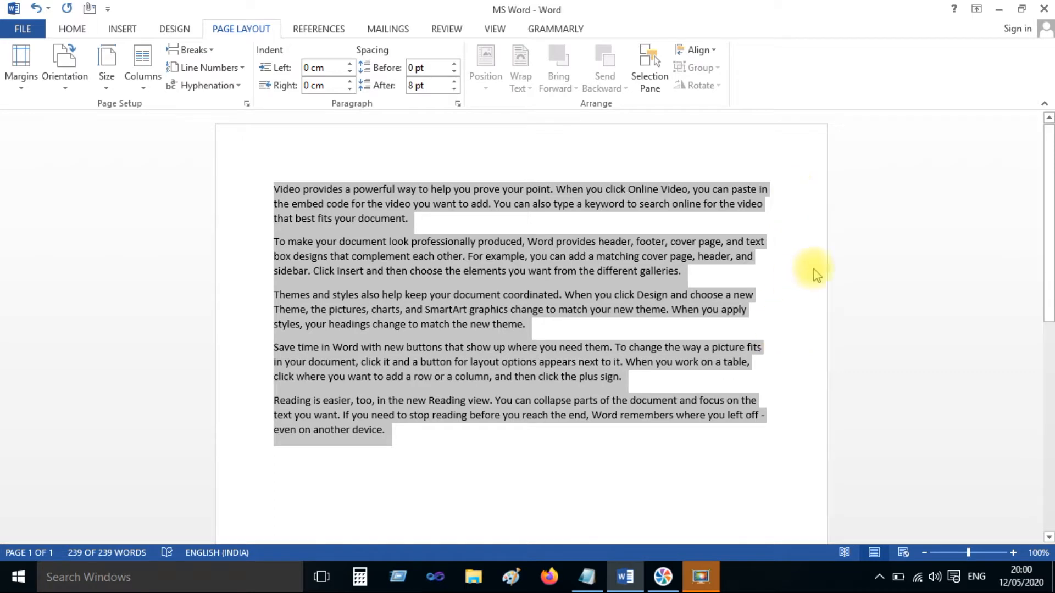
Step: Justify the selected paragraphs and apply the Narrow margin preset to the document
{"action": "left_click", "coordinate": [73, 29]}
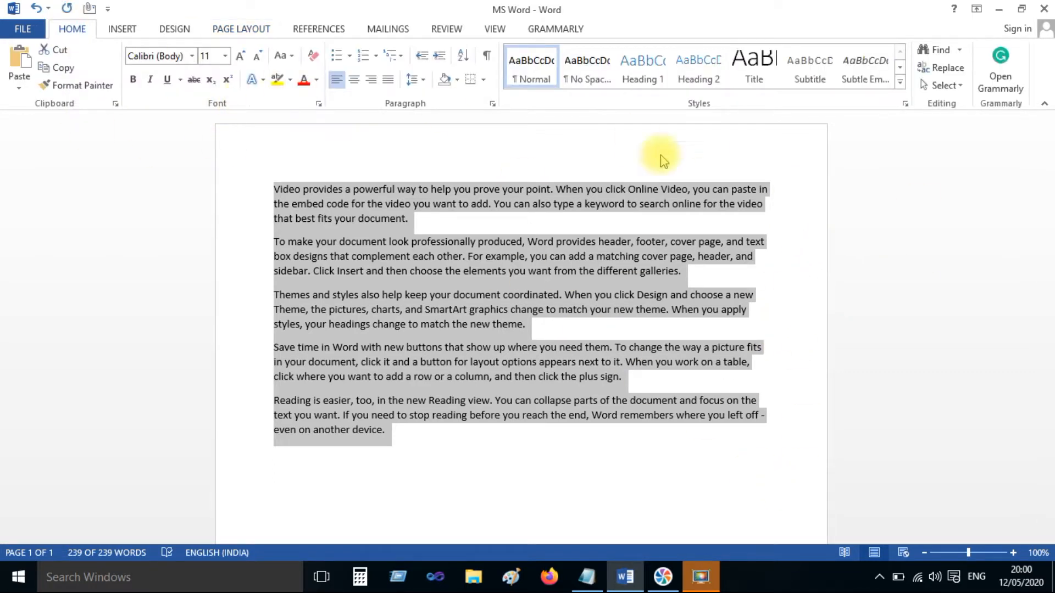
{"action": "left_click", "coordinate": [388, 79]}
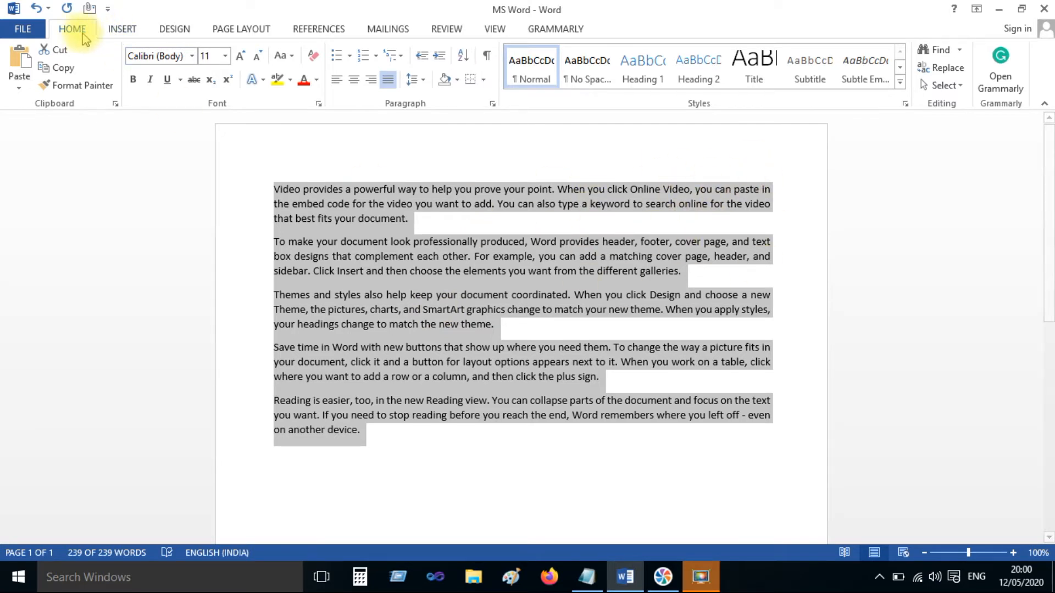
{"action": "left_click", "coordinate": [239, 29]}
{"action": "left_click", "coordinate": [16, 83]}
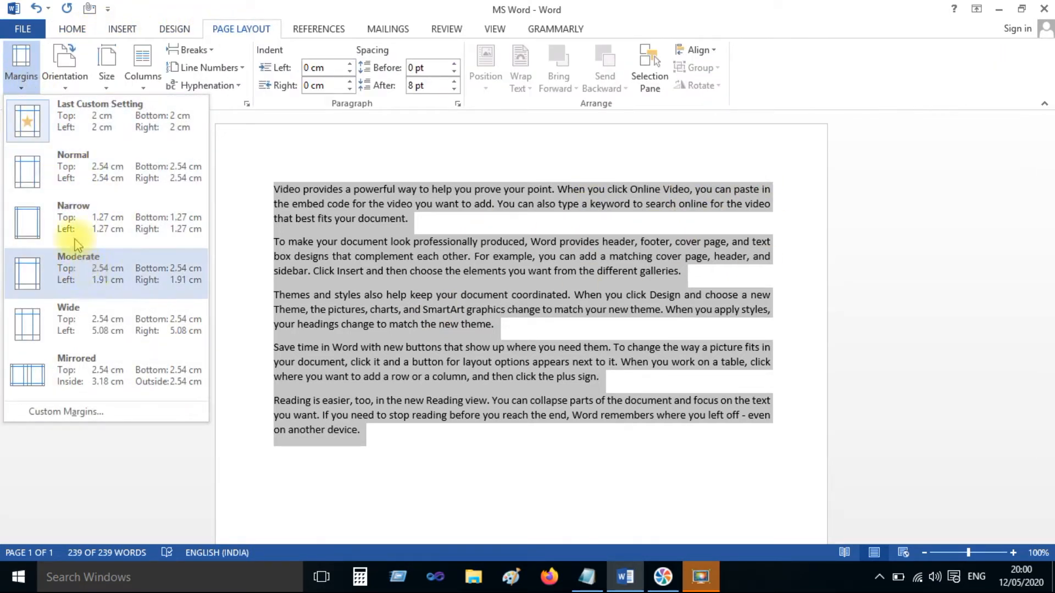
{"action": "left_click", "coordinate": [93, 212]}
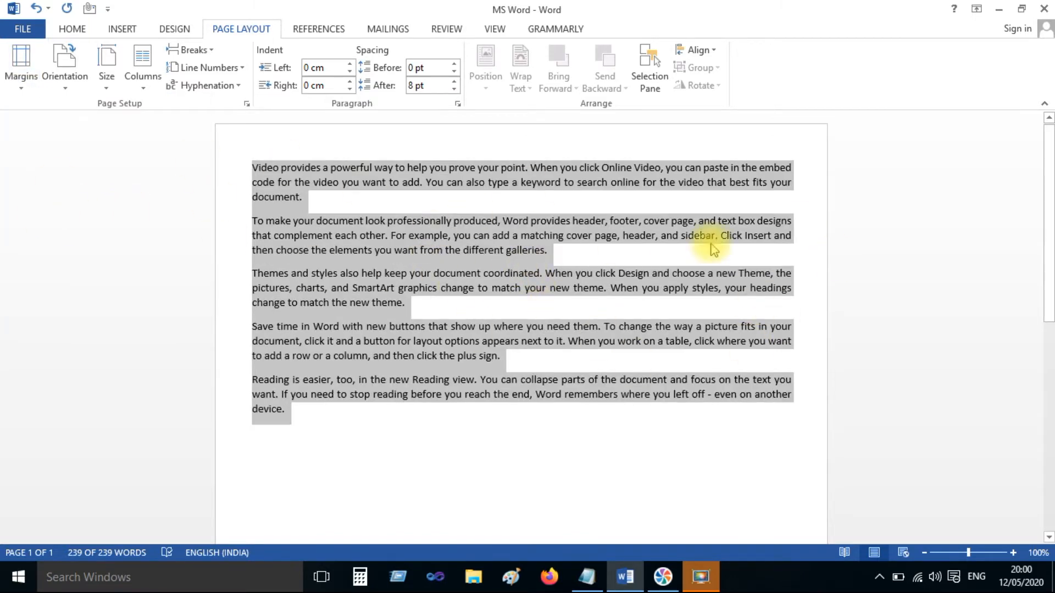
{"action": "left_click", "coordinate": [32, 97]}
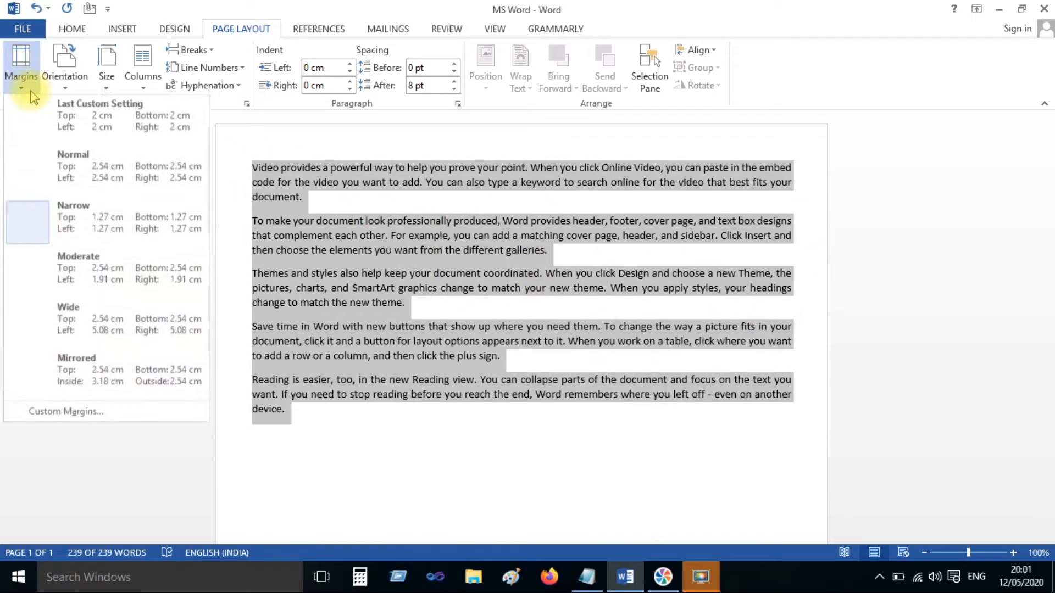
{"action": "left_click", "coordinate": [393, 274]}
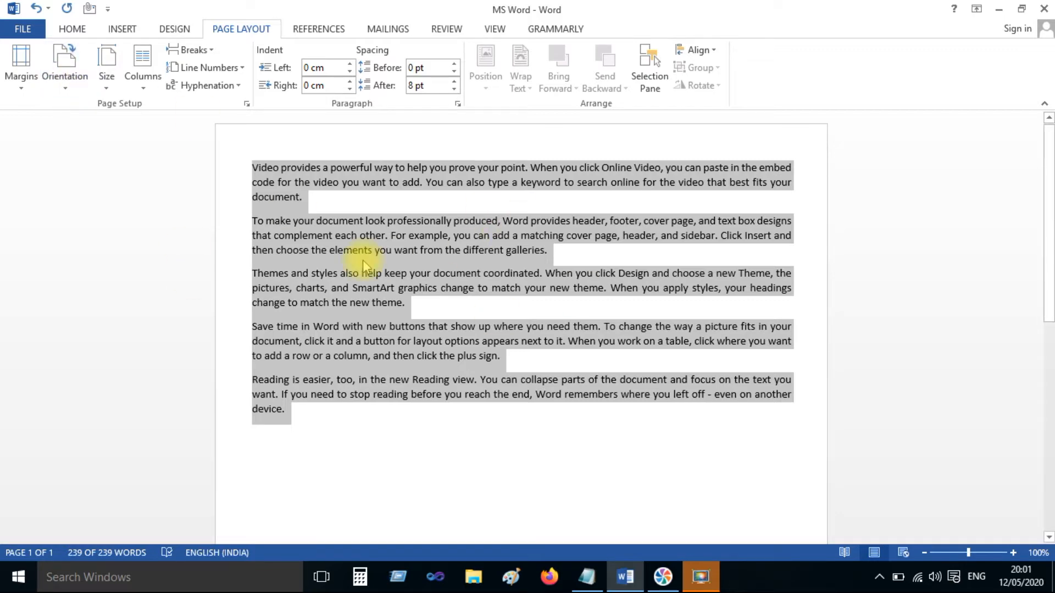
Step: Deselect the text, change the page orientation to Landscape and look over the whole page
{"action": "left_click", "coordinate": [654, 301]}
{"action": "scroll", "coordinate": [654, 301], "scroll_direction": "down", "scroll_amount": 5}
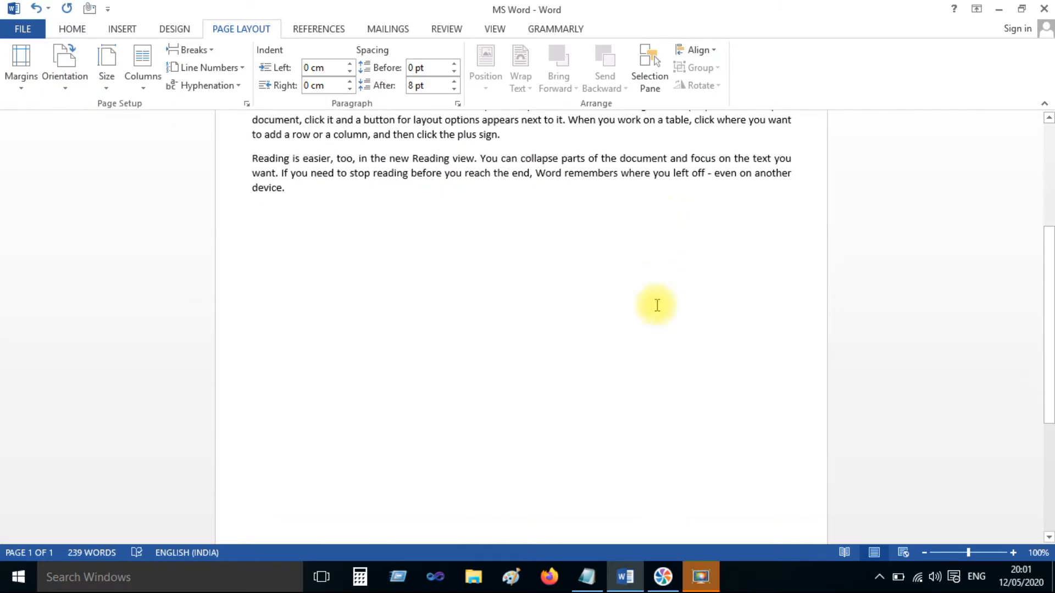
{"action": "scroll", "coordinate": [247, 216], "scroll_direction": "up", "scroll_amount": 1}
{"action": "scroll", "coordinate": [127, 162], "scroll_direction": "up", "scroll_amount": 4}
{"action": "left_click", "coordinate": [65, 69]}
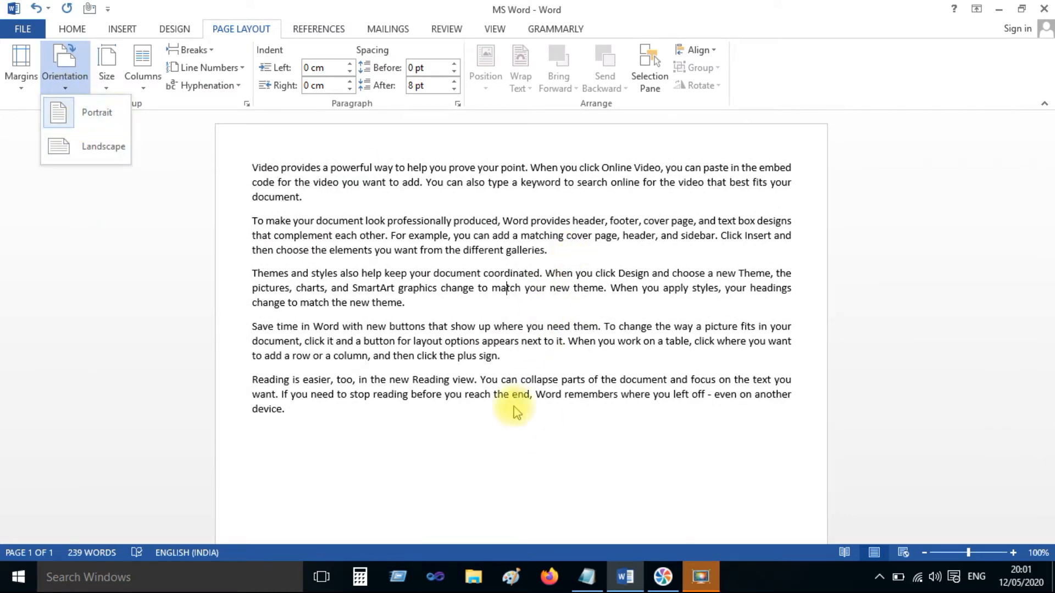
{"action": "left_click", "coordinate": [96, 148]}
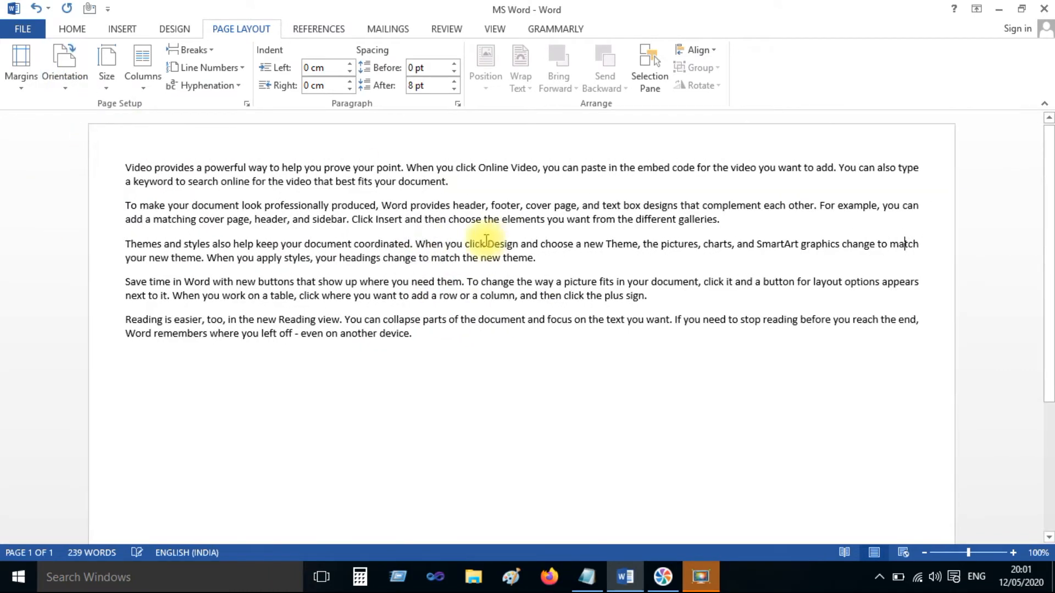
{"action": "scroll", "coordinate": [785, 302], "scroll_direction": "down", "scroll_amount": 5}
{"action": "scroll", "coordinate": [786, 303], "scroll_direction": "up", "scroll_amount": 5}
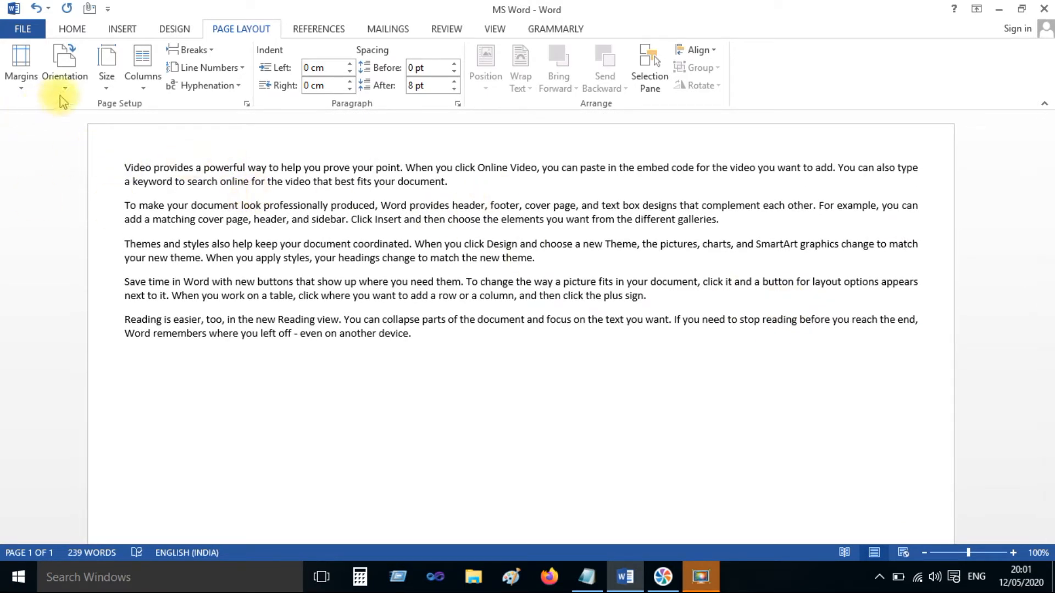
Step: Set the page orientation back to Portrait
{"action": "left_click", "coordinate": [65, 68]}
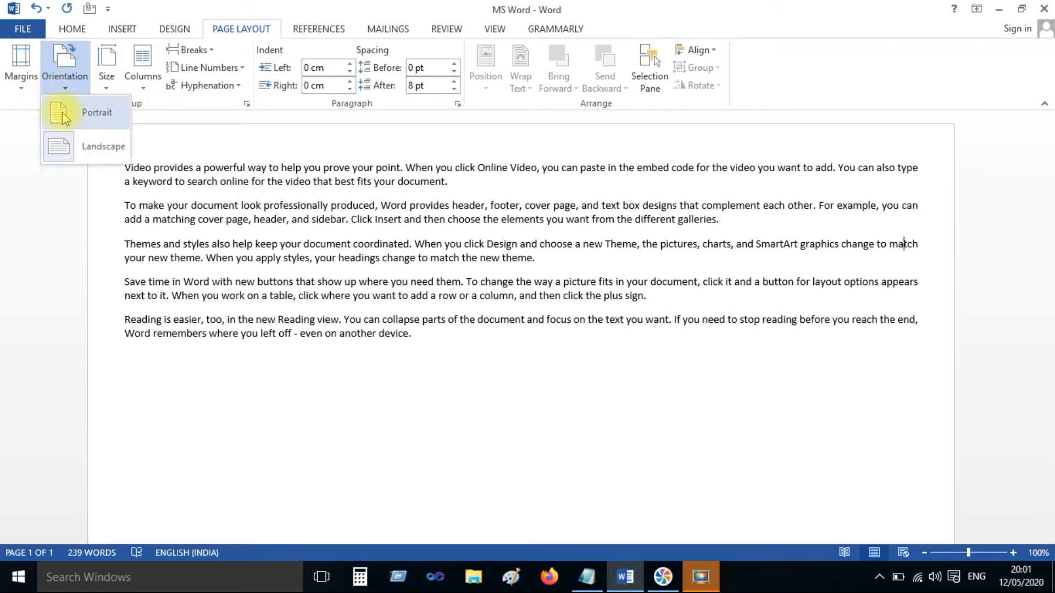
{"action": "left_click", "coordinate": [90, 116]}
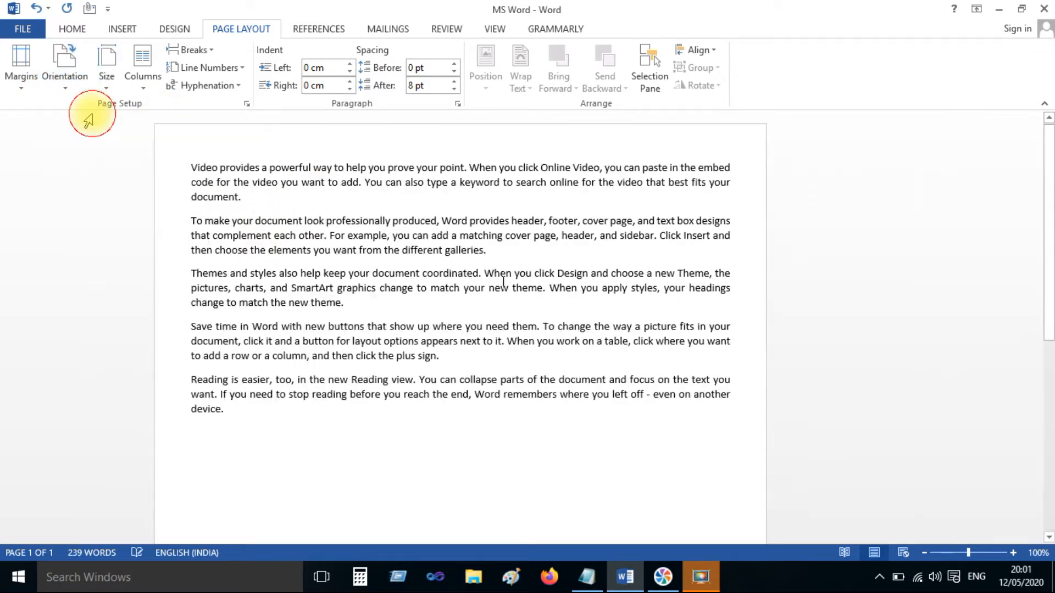
{"action": "left_click", "coordinate": [69, 83]}
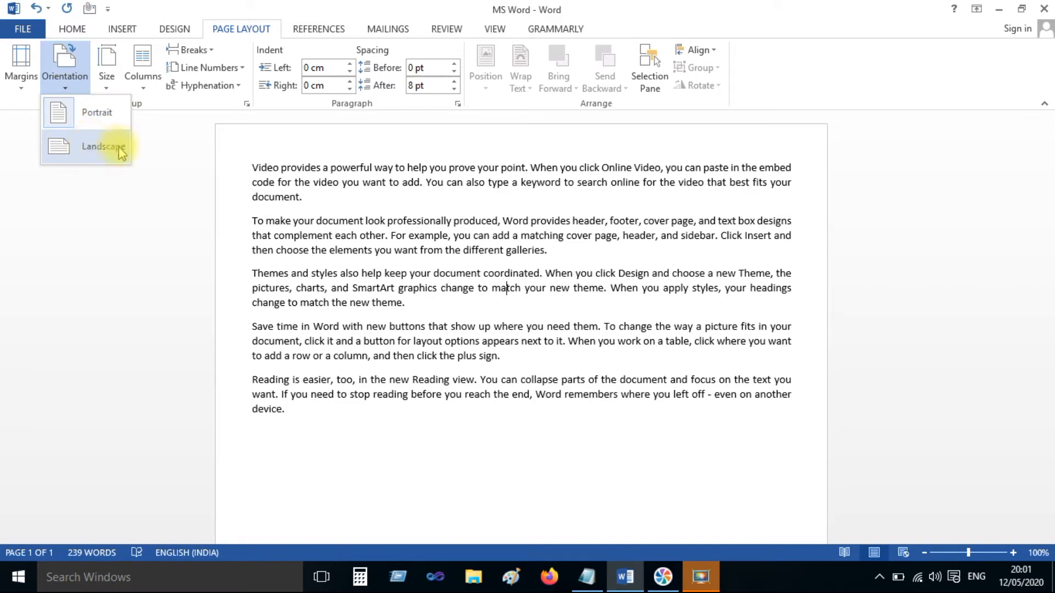
{"action": "left_click", "coordinate": [436, 216]}
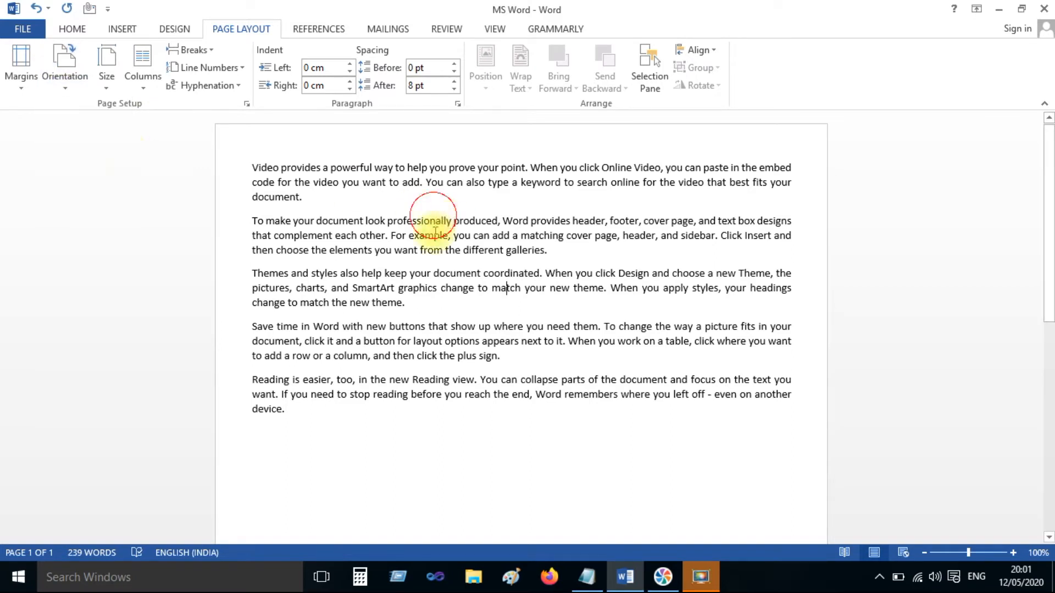
Step: Review the preset paper sizes and the paper, margin and layout settings in Page Setup without applying any change
{"action": "left_click", "coordinate": [105, 91]}
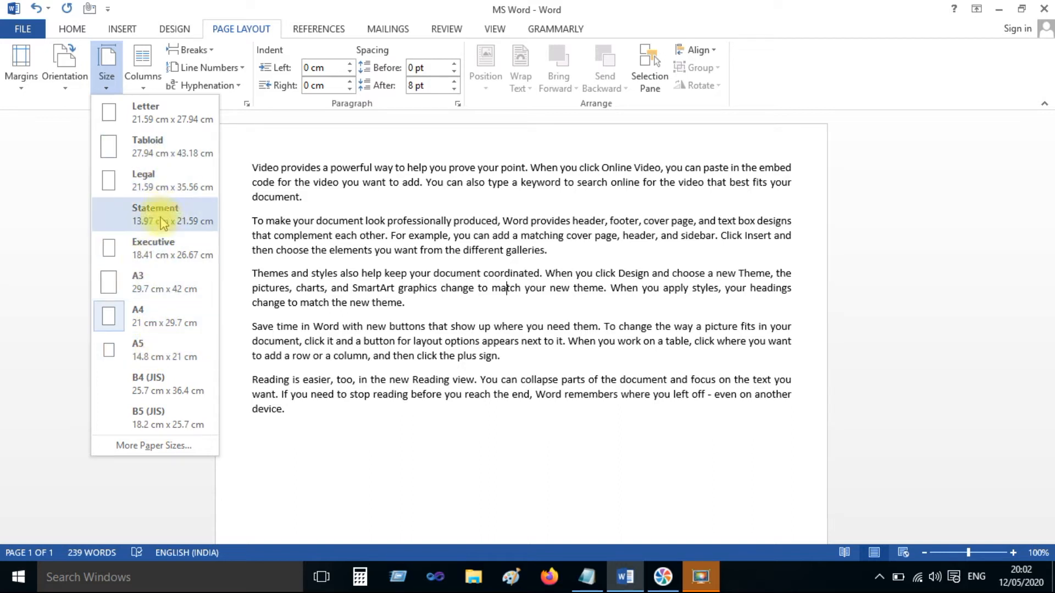
{"action": "left_click", "coordinate": [153, 446]}
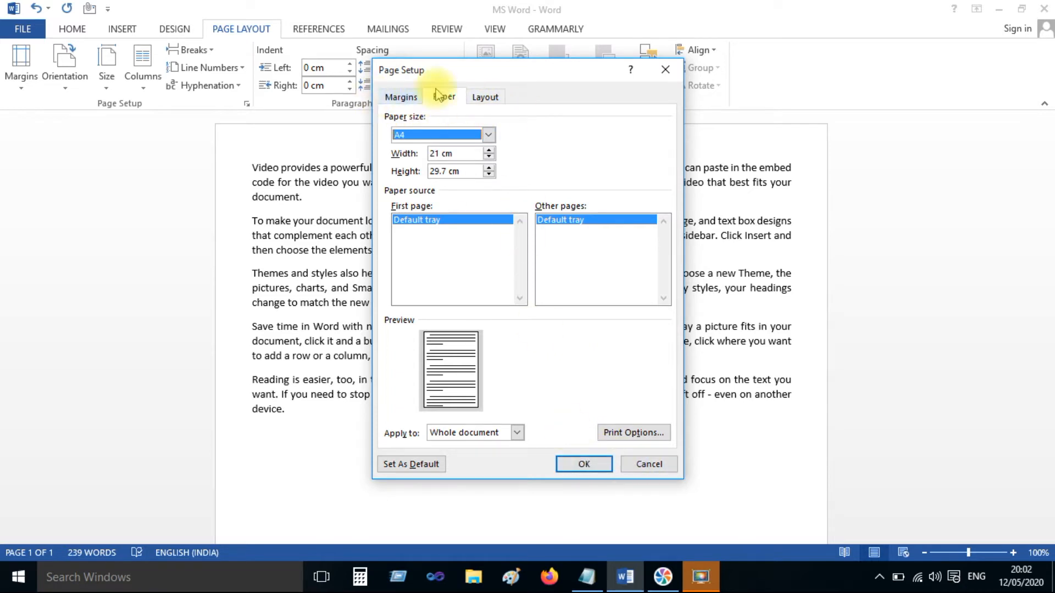
{"action": "left_click", "coordinate": [400, 97]}
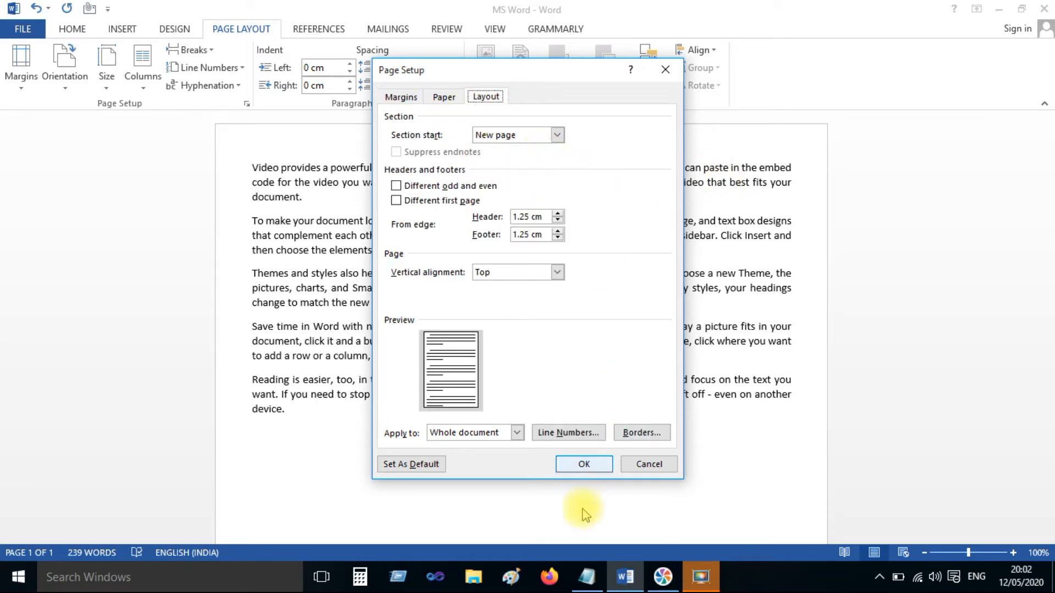
{"action": "left_click", "coordinate": [651, 467]}
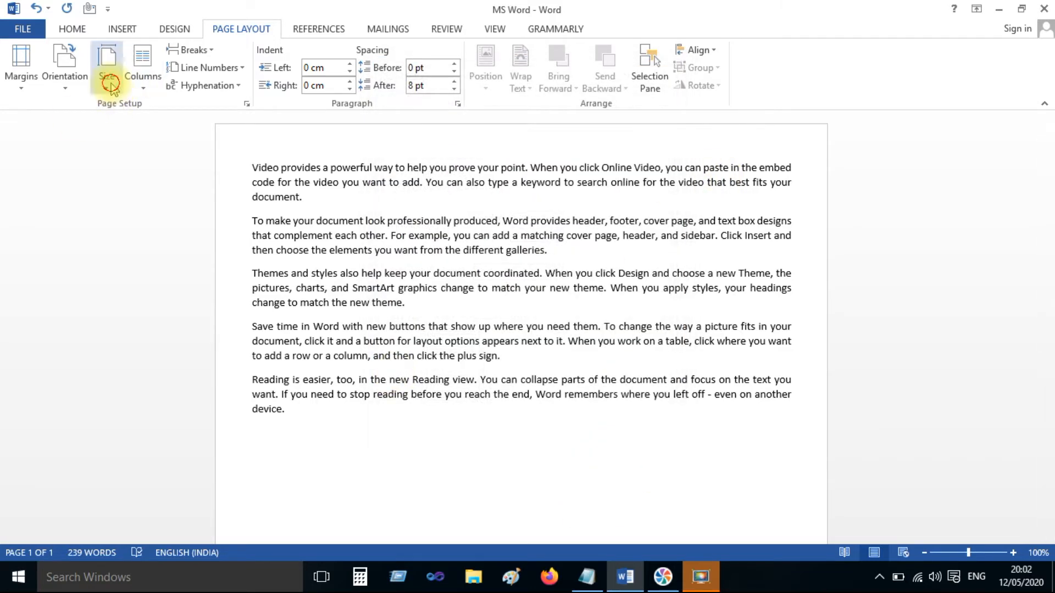
{"action": "left_click", "coordinate": [106, 77]}
{"action": "left_click", "coordinate": [478, 323]}
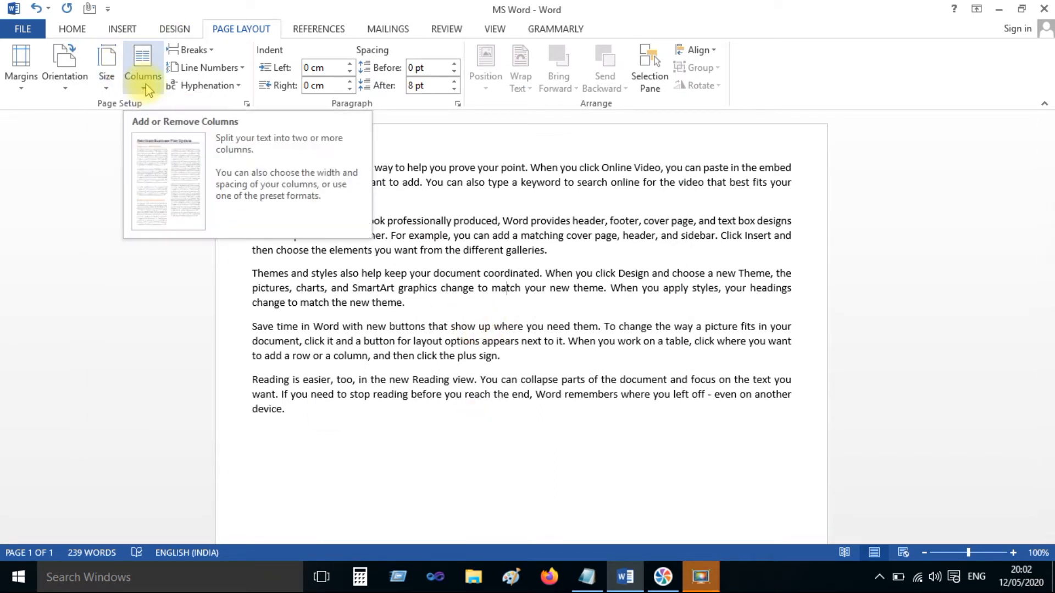
{"action": "left_click", "coordinate": [486, 221]}
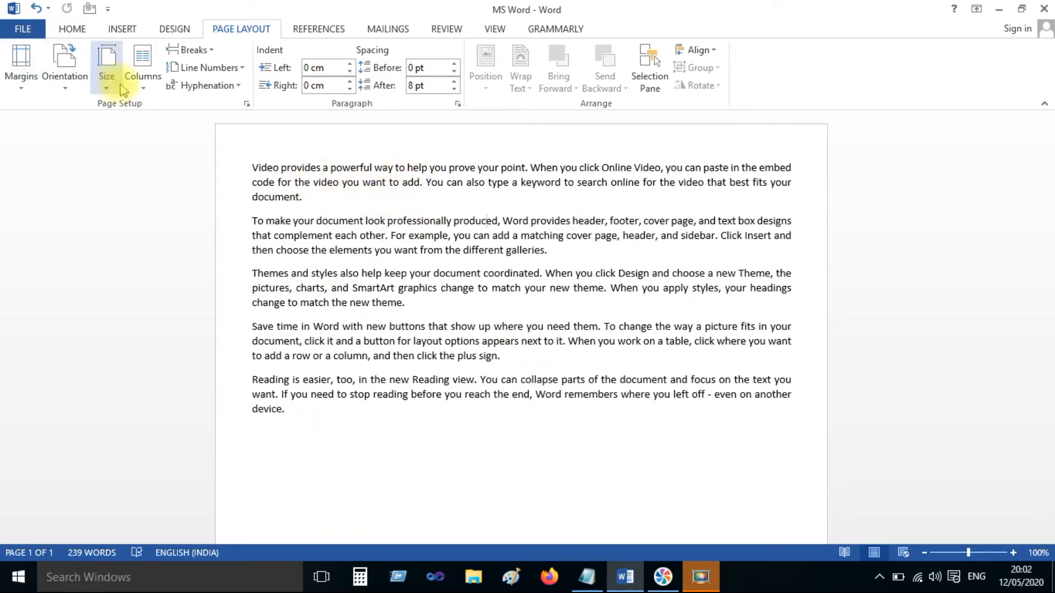
Step: Split the document text into two columns and look over the page
{"action": "left_click", "coordinate": [138, 77]}
{"action": "left_click", "coordinate": [154, 144]}
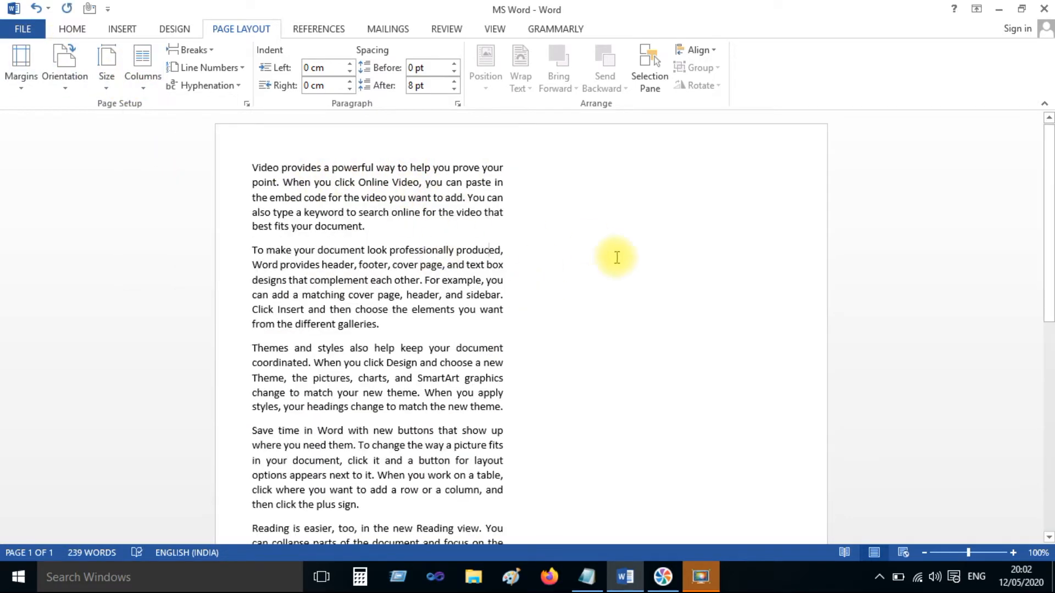
{"action": "scroll", "coordinate": [598, 275], "scroll_direction": "down", "scroll_amount": 6}
{"action": "scroll", "coordinate": [713, 247], "scroll_direction": "up", "scroll_amount": 7}
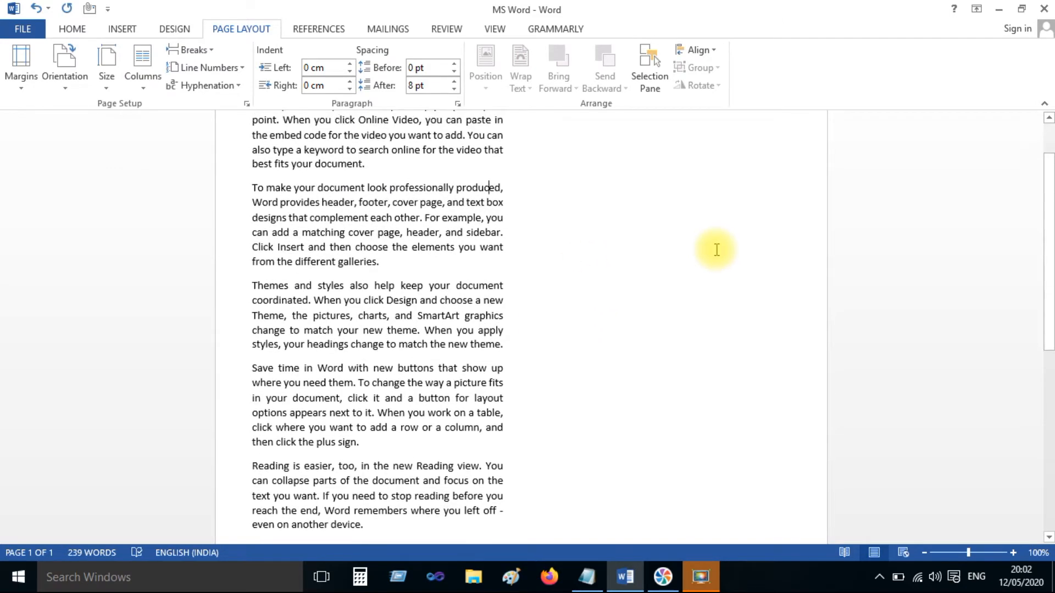
{"action": "scroll", "coordinate": [600, 200], "scroll_direction": "down", "scroll_amount": 5}
Step: Generate two more sets of sample paragraphs at the end of the document, entering =rand() for each
{"action": "left_click", "coordinate": [387, 412]}
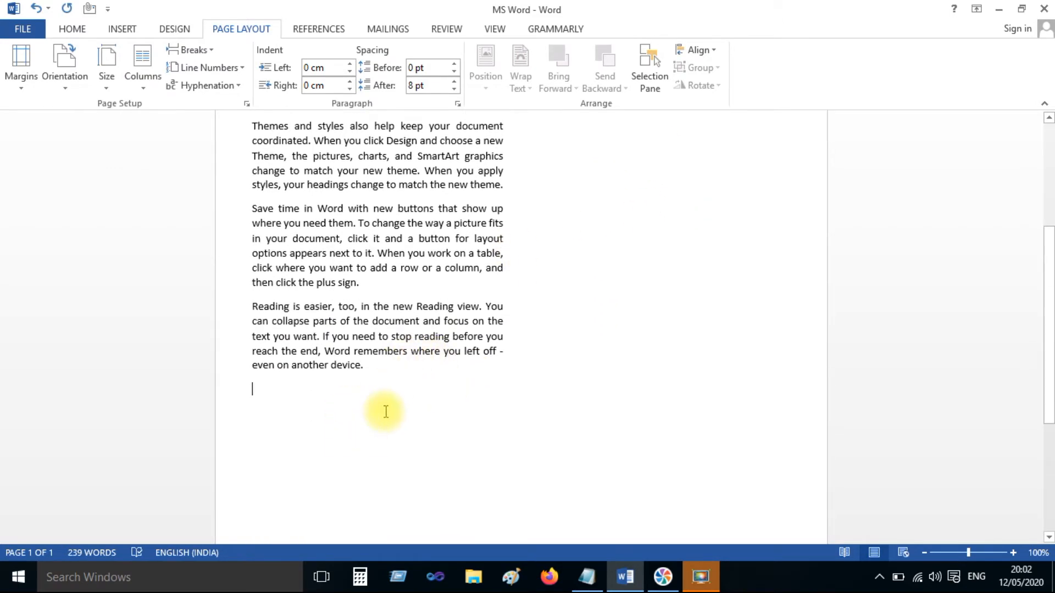
{"action": "type", "text": "=ra"}
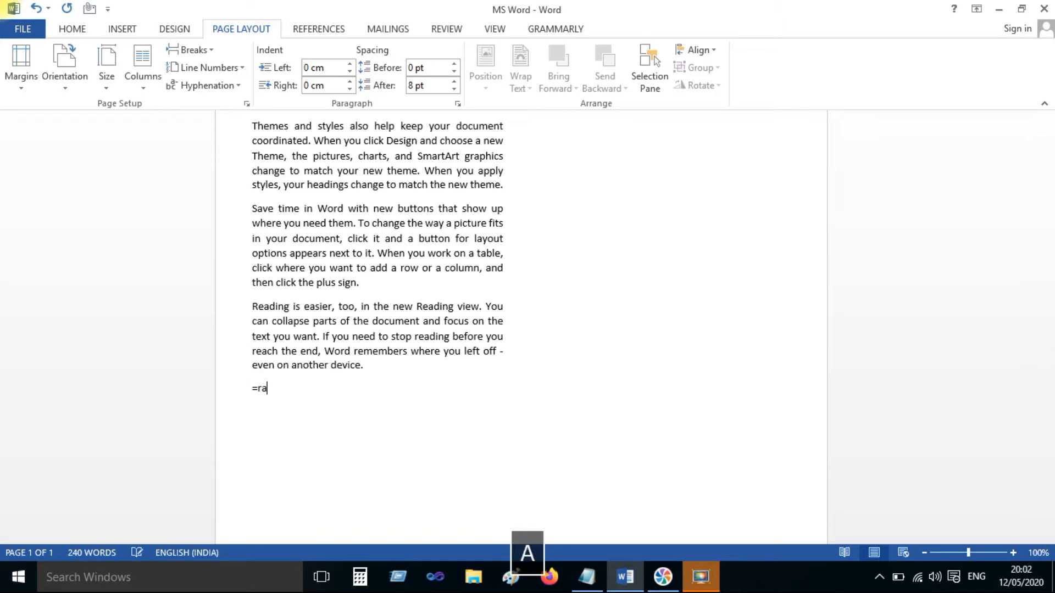
{"action": "type", "text": "nd()"}
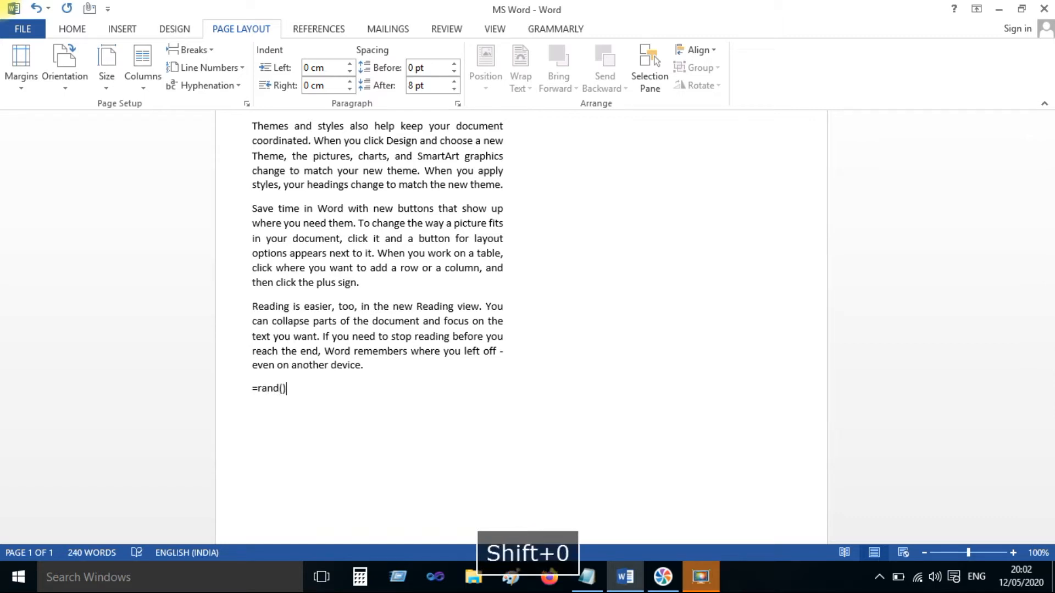
{"action": "key", "text": "Return"}
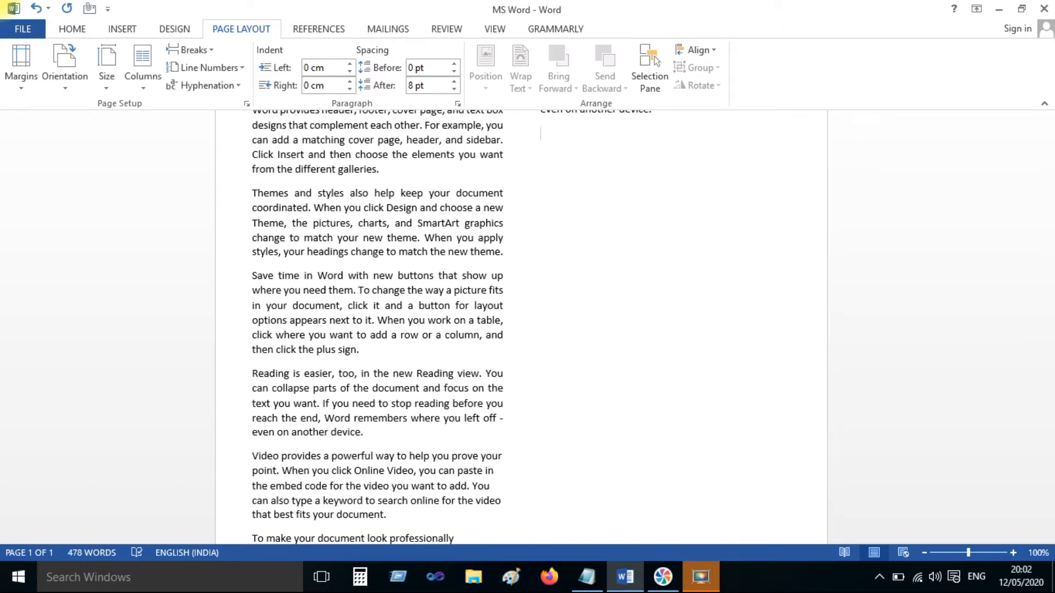
{"action": "type", "text": "=rand()"}
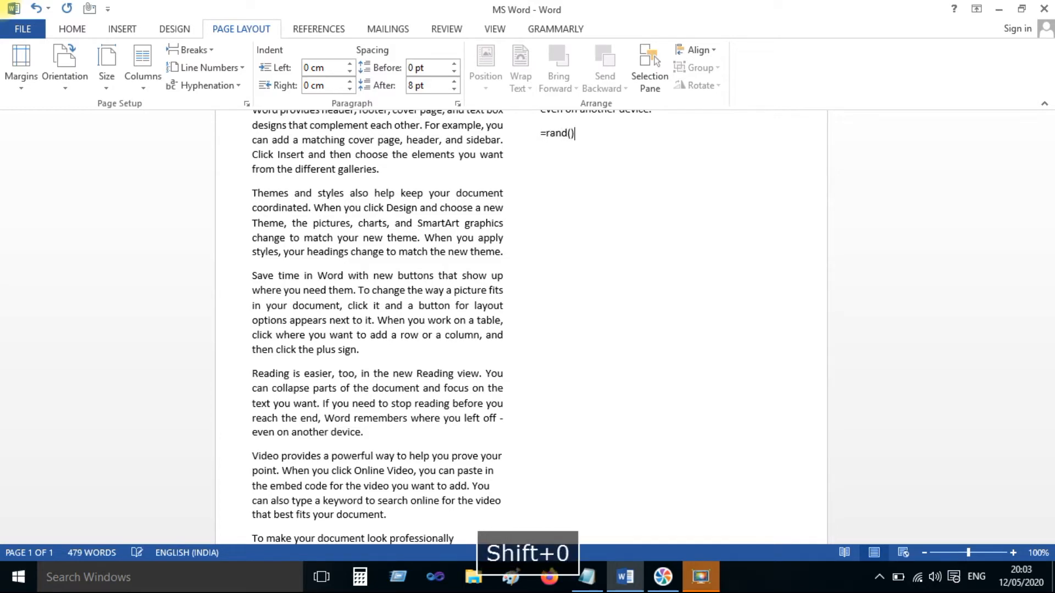
{"action": "key", "text": "Return"}
Step: Lay out the document text in three columns
{"action": "scroll", "coordinate": [384, 233], "scroll_direction": "up", "scroll_amount": 5}
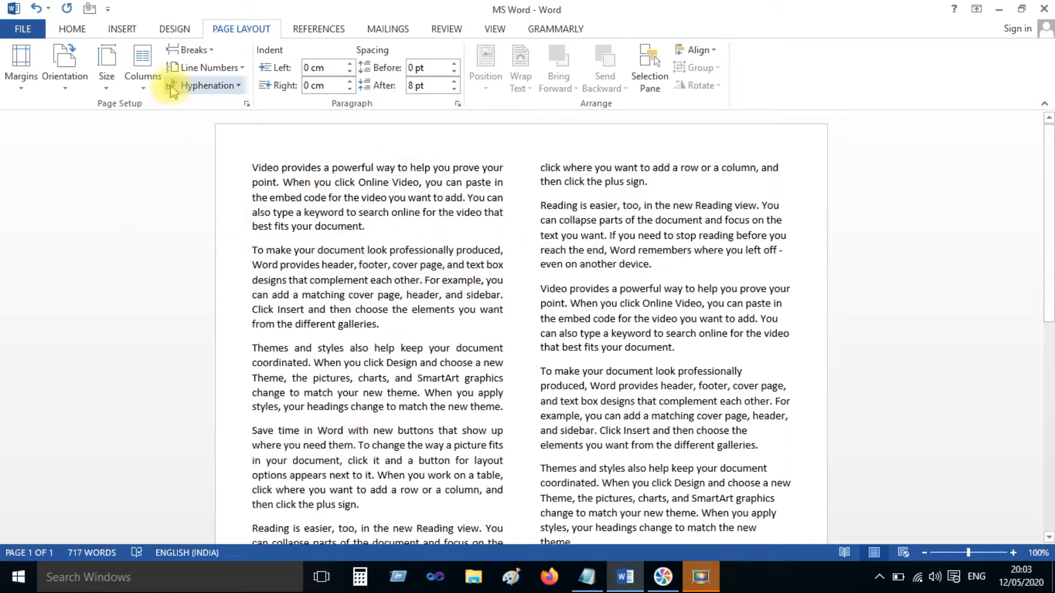
{"action": "left_click", "coordinate": [142, 68]}
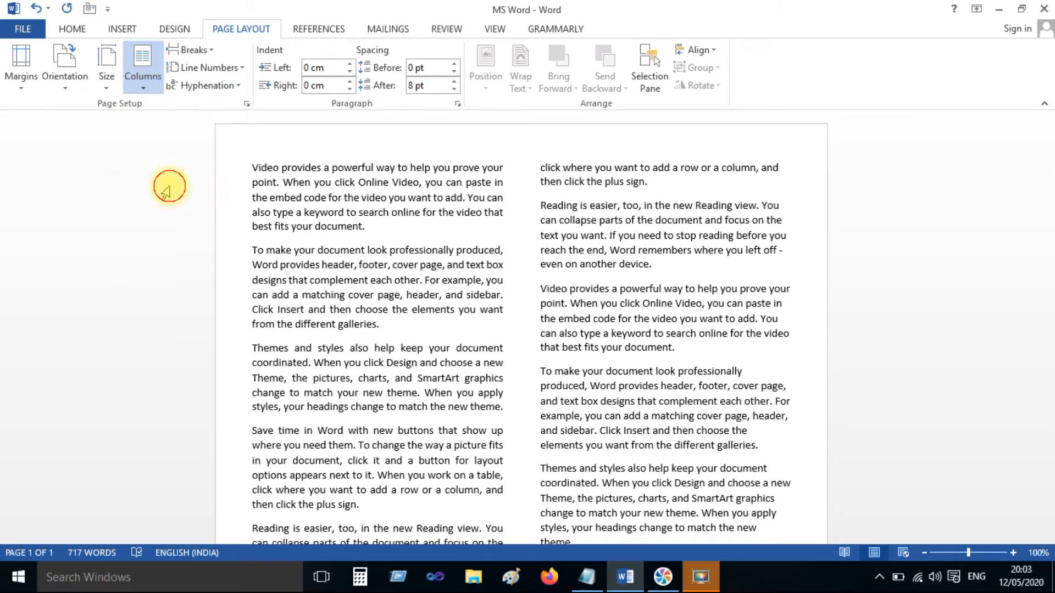
{"action": "left_click", "coordinate": [170, 182]}
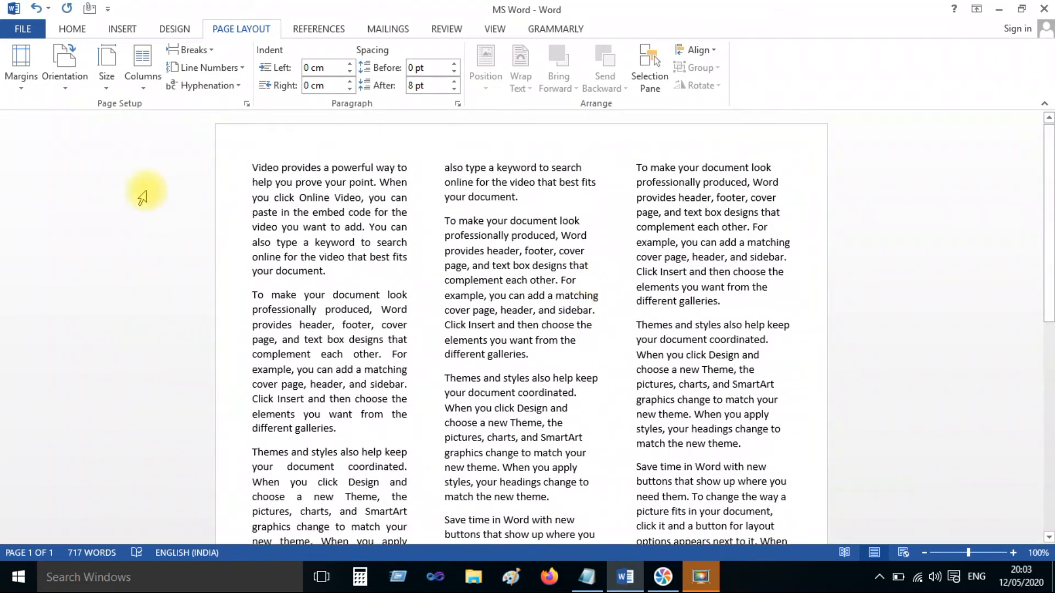
Step: Look at the detailed settings for number, width and spacing of columns, and close them without applying anything
{"action": "left_click", "coordinate": [142, 67]}
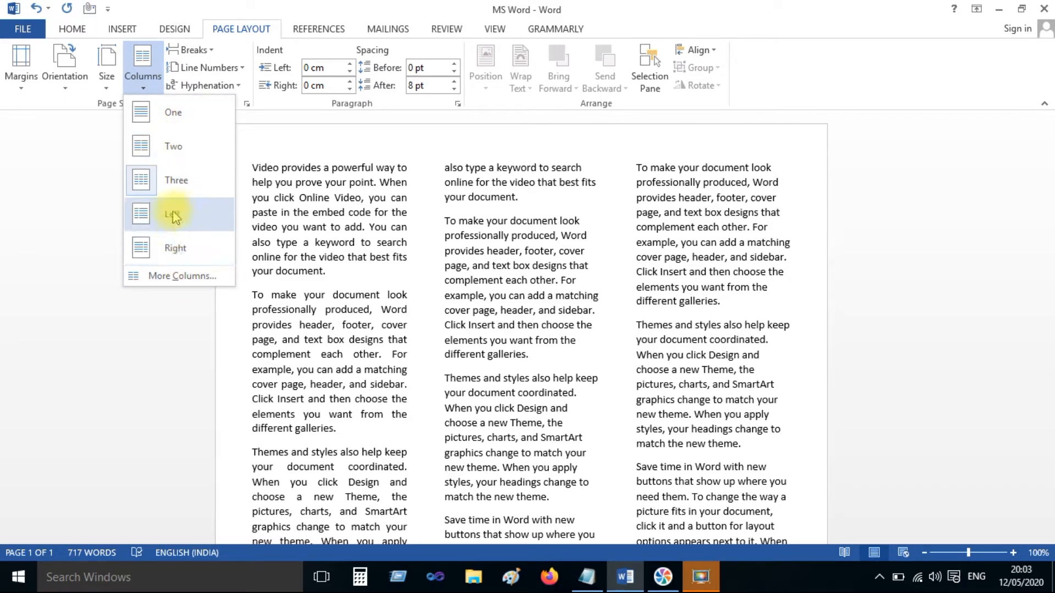
{"action": "left_click", "coordinate": [172, 277]}
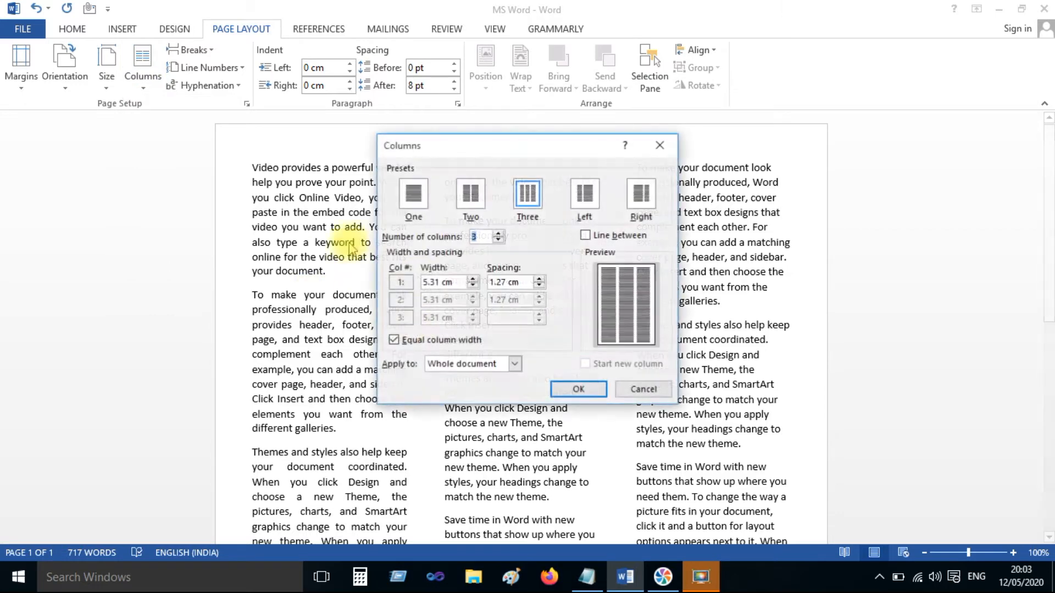
{"action": "left_click", "coordinate": [663, 153]}
Step: Apply the Left column preset to the text, followed by the Right column preset
{"action": "left_click", "coordinate": [142, 69]}
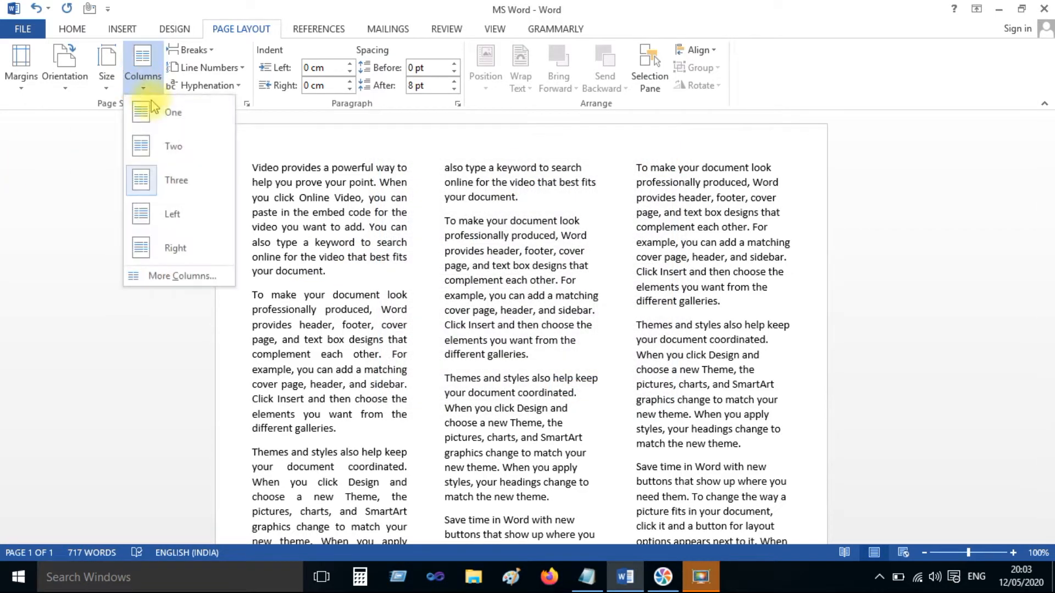
{"action": "left_click", "coordinate": [164, 216]}
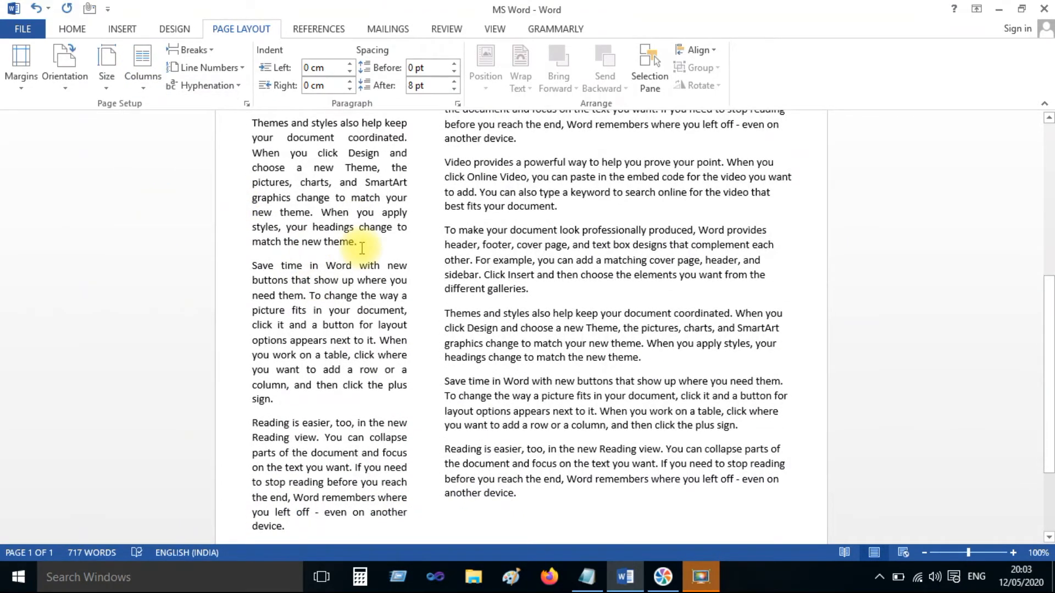
{"action": "left_click", "coordinate": [143, 77]}
{"action": "left_click", "coordinate": [175, 251]}
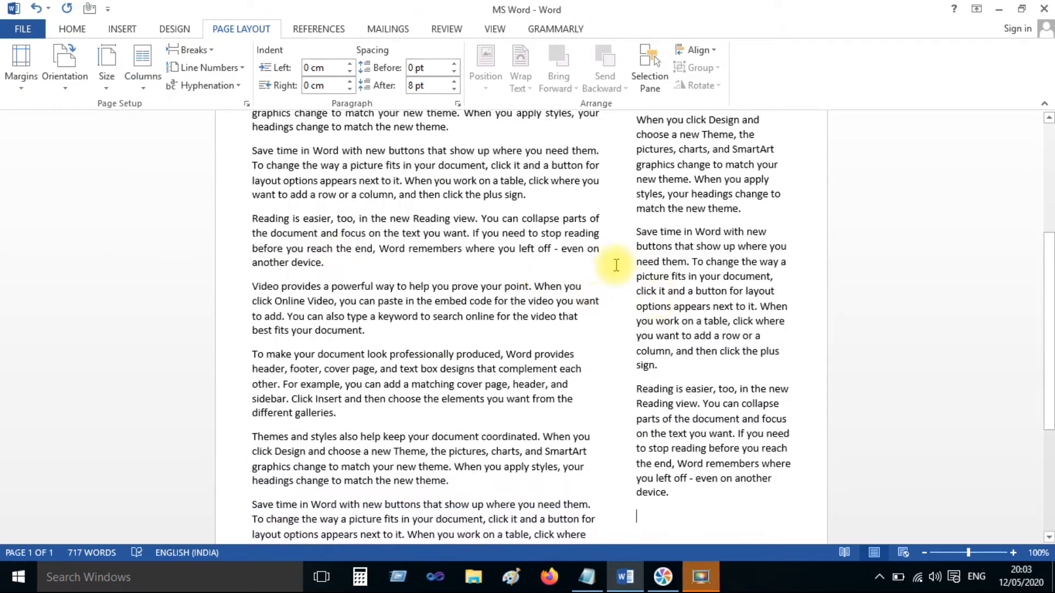
Step: Return the document text to a single column and look over the page
{"action": "left_click", "coordinate": [142, 77]}
{"action": "left_click", "coordinate": [157, 112]}
{"action": "scroll", "coordinate": [454, 237], "scroll_direction": "down", "scroll_amount": 3}
{"action": "scroll", "coordinate": [454, 238], "scroll_direction": "up", "scroll_amount": 5}
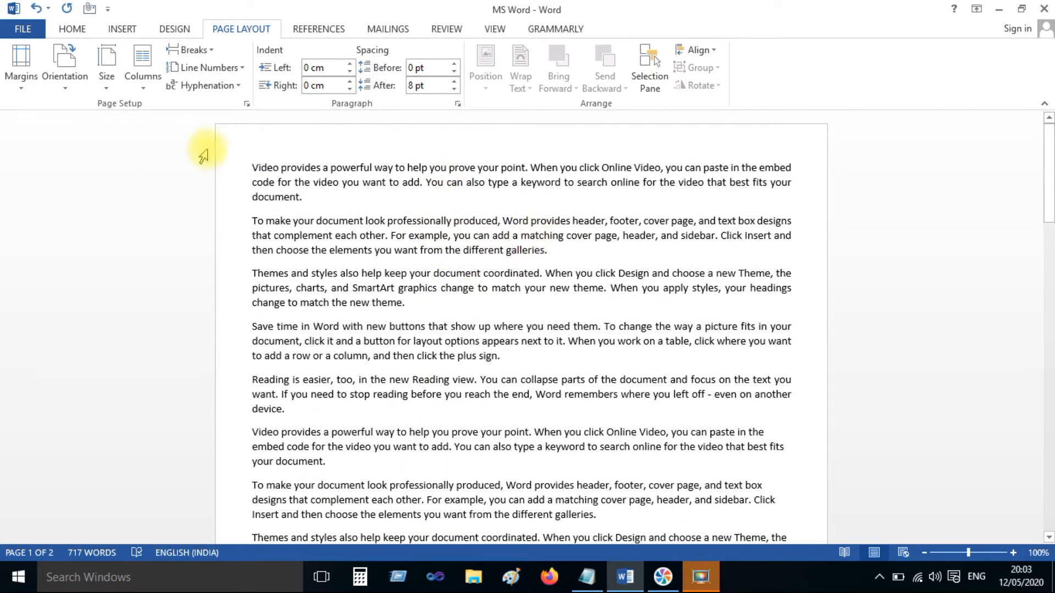
{"action": "scroll", "coordinate": [274, 219], "scroll_direction": "down", "scroll_amount": 1}
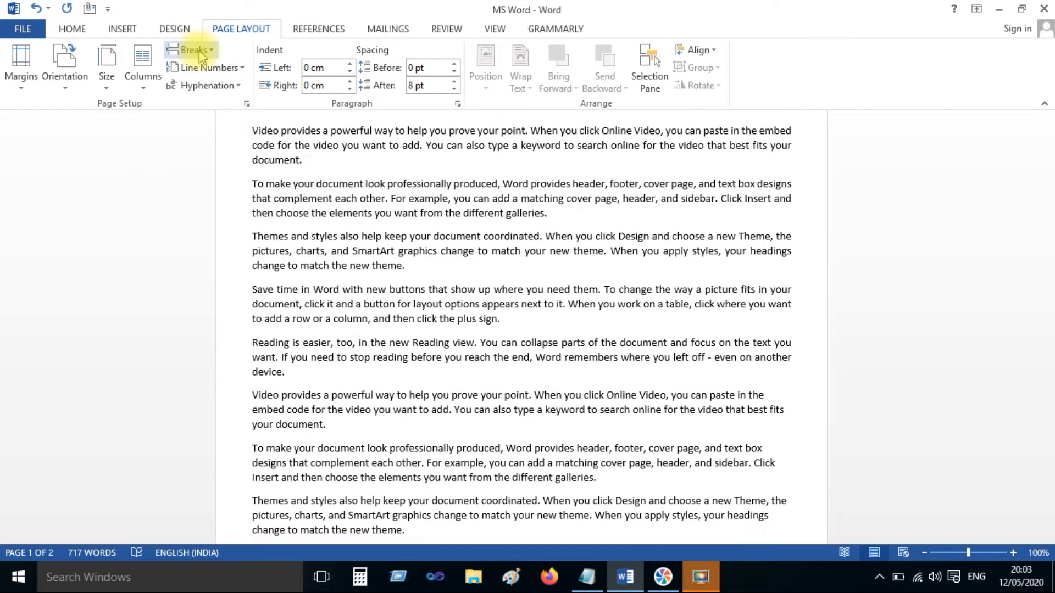
{"action": "scroll", "coordinate": [343, 203], "scroll_direction": "up", "scroll_amount": 1}
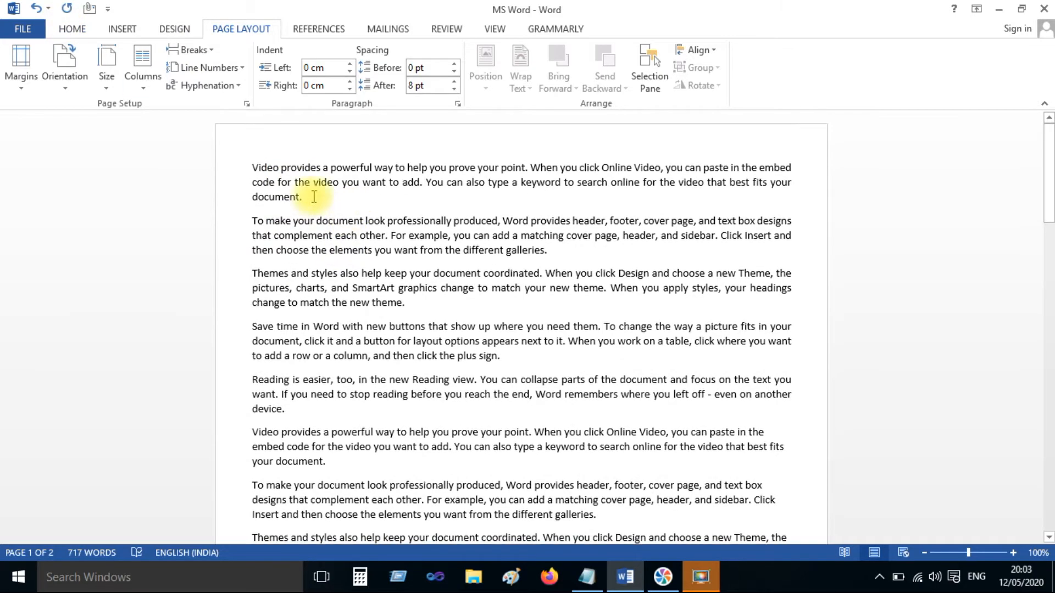
Step: Set the document text in two columns and check how it fills the page
{"action": "left_click", "coordinate": [139, 91]}
{"action": "left_click", "coordinate": [155, 139]}
{"action": "scroll", "coordinate": [424, 207], "scroll_direction": "down", "scroll_amount": 6}
{"action": "scroll", "coordinate": [424, 207], "scroll_direction": "up", "scroll_amount": 6}
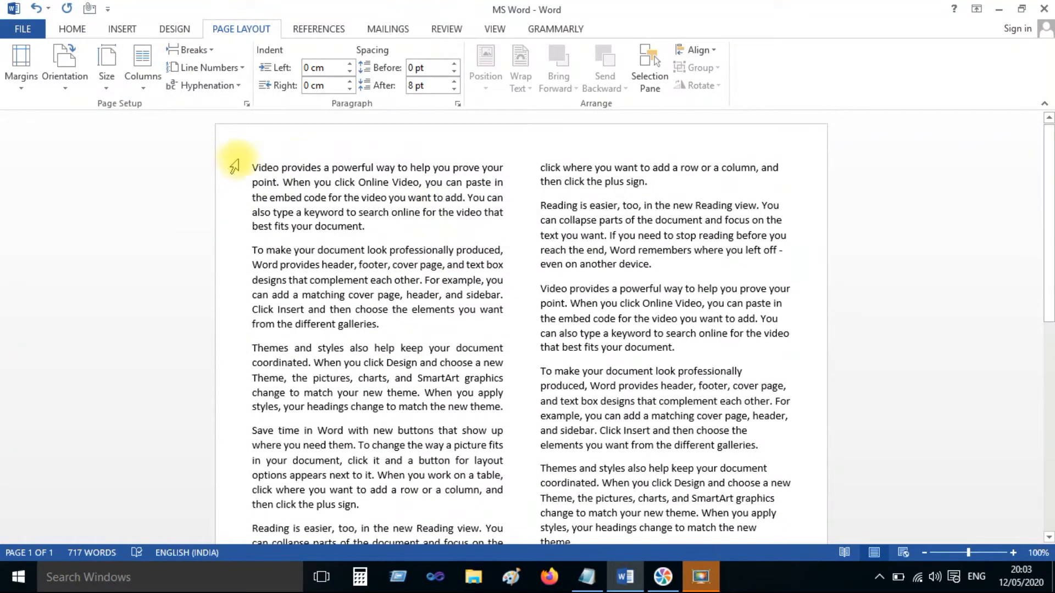
{"action": "scroll", "coordinate": [341, 301], "scroll_direction": "down", "scroll_amount": 6}
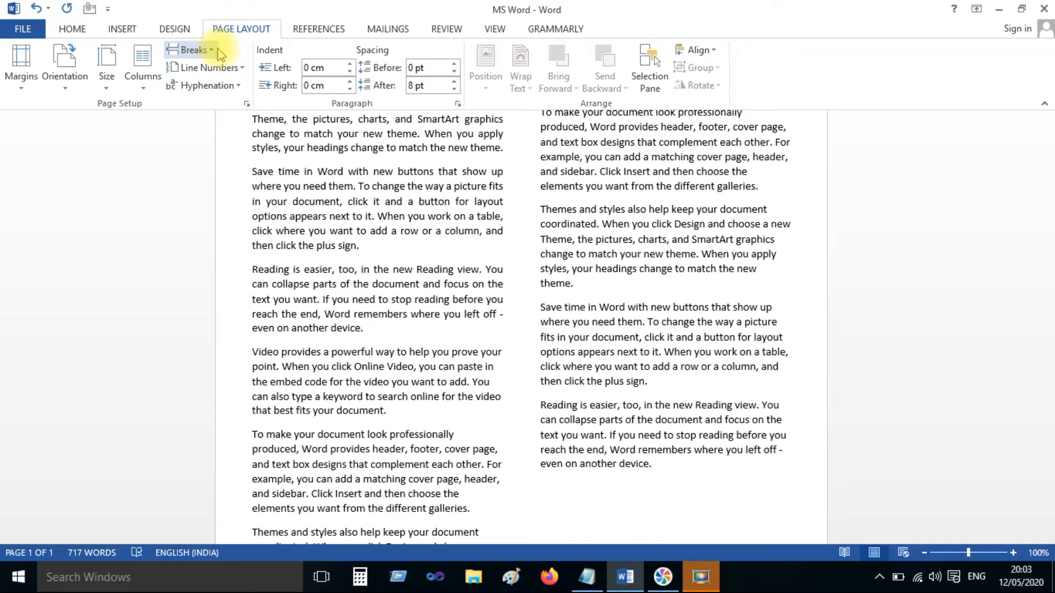
Step: Insert a page break in the two-column text and check how the text splits across the pages
{"action": "left_click", "coordinate": [193, 50]}
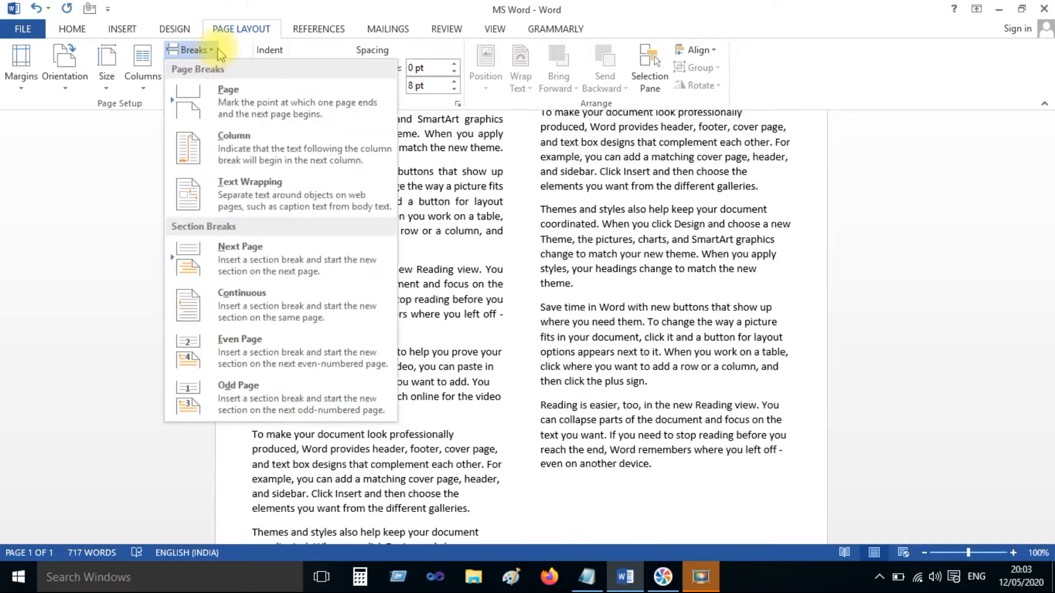
{"action": "left_click", "coordinate": [259, 113]}
{"action": "scroll", "coordinate": [473, 258], "scroll_direction": "down", "scroll_amount": 3}
{"action": "scroll", "coordinate": [601, 384], "scroll_direction": "up", "scroll_amount": 6}
{"action": "scroll", "coordinate": [349, 193], "scroll_direction": "up", "scroll_amount": 3}
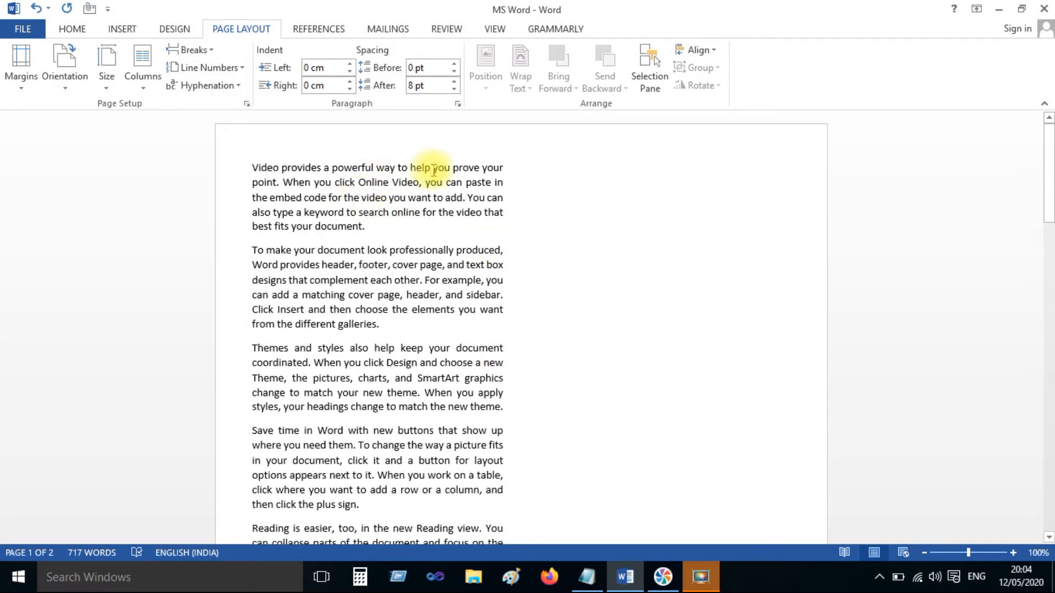
{"action": "scroll", "coordinate": [417, 268], "scroll_direction": "down", "scroll_amount": 5}
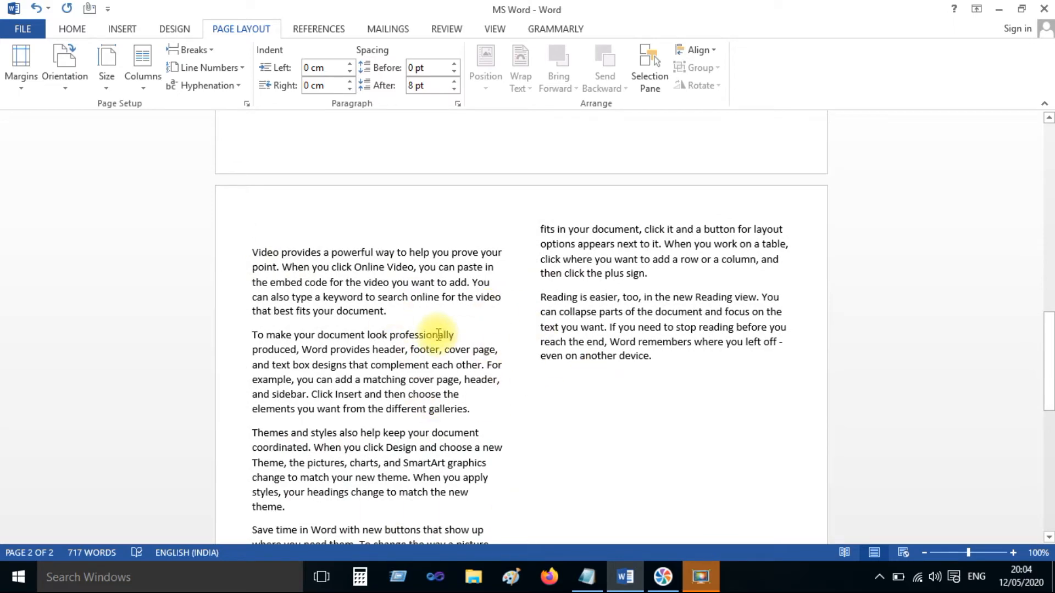
Step: Undo the page break in the two-column text
{"action": "key", "text": "ctrl+x"}
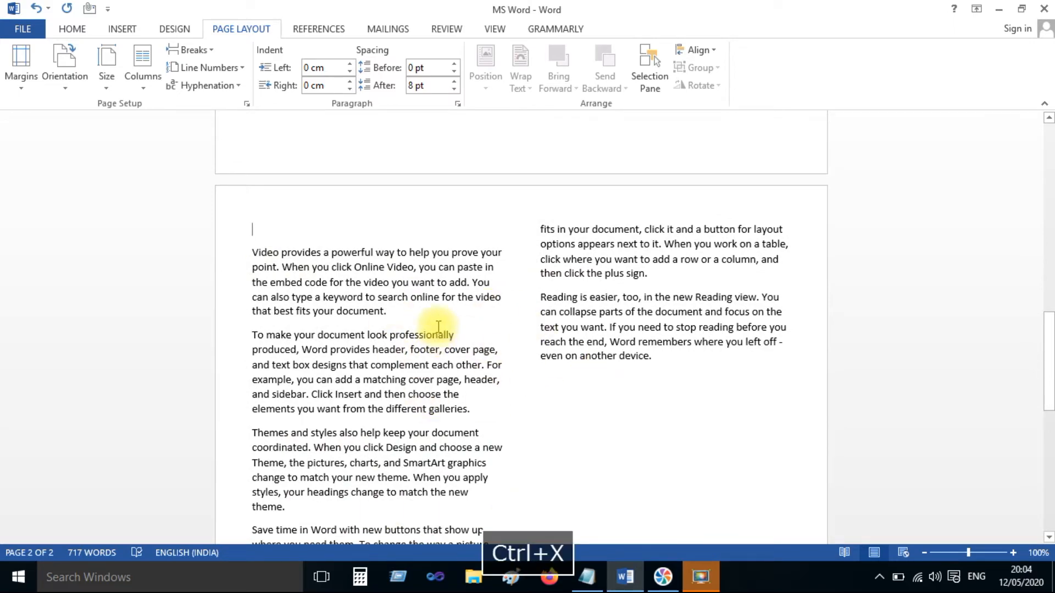
{"action": "key", "text": "ctrl+z"}
{"action": "key", "text": "ctrl+z"}
{"action": "key", "text": "ctrl+z"}
{"action": "key", "text": "ctrl+z"}
Step: Examine how the text flows from the first column into the second, marking "Reading is easier" in the first column
{"action": "scroll", "coordinate": [373, 286], "scroll_direction": "up", "scroll_amount": 3}
{"action": "scroll", "coordinate": [380, 334], "scroll_direction": "down", "scroll_amount": 6}
{"action": "scroll", "coordinate": [379, 317], "scroll_direction": "up", "scroll_amount": 1}
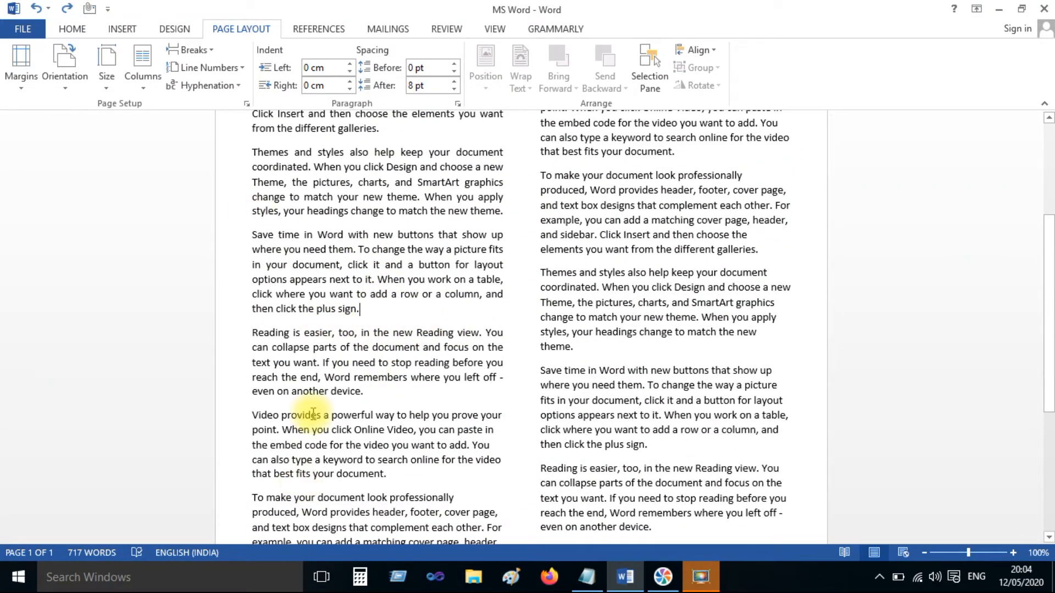
{"action": "scroll", "coordinate": [329, 308], "scroll_direction": "up", "scroll_amount": 4}
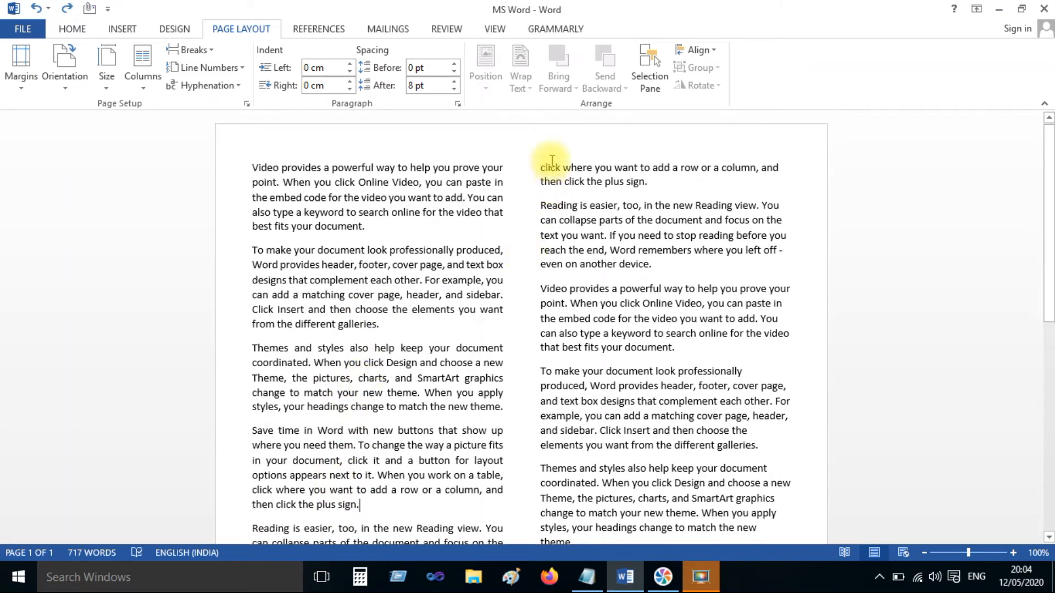
{"action": "scroll", "coordinate": [376, 294], "scroll_direction": "down", "scroll_amount": 5}
{"action": "left_click_drag", "start_coordinate": [255, 303], "coordinate": [331, 307]}
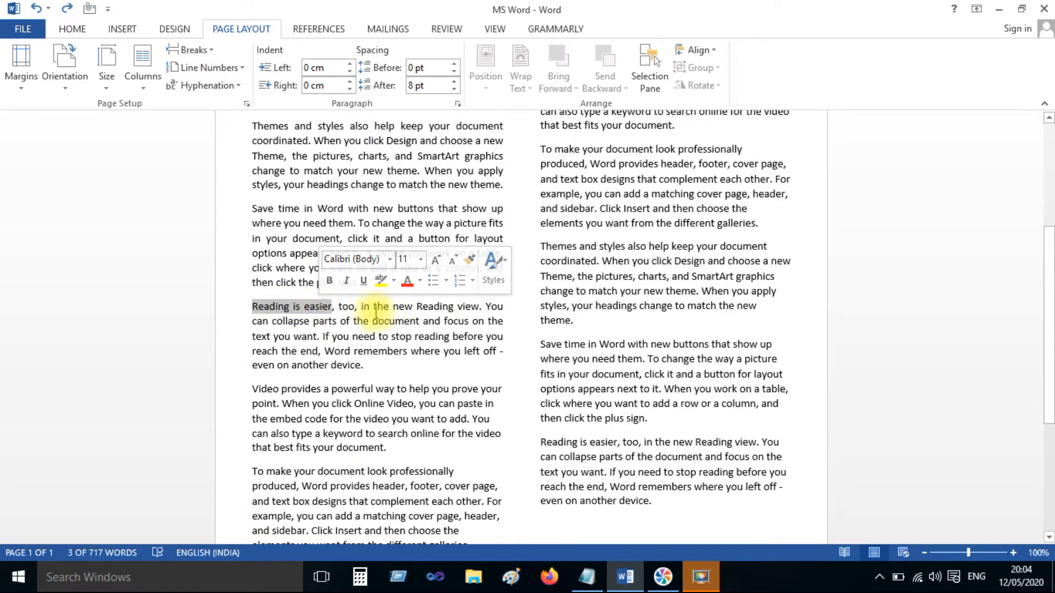
{"action": "scroll", "coordinate": [555, 266], "scroll_direction": "up", "scroll_amount": 5}
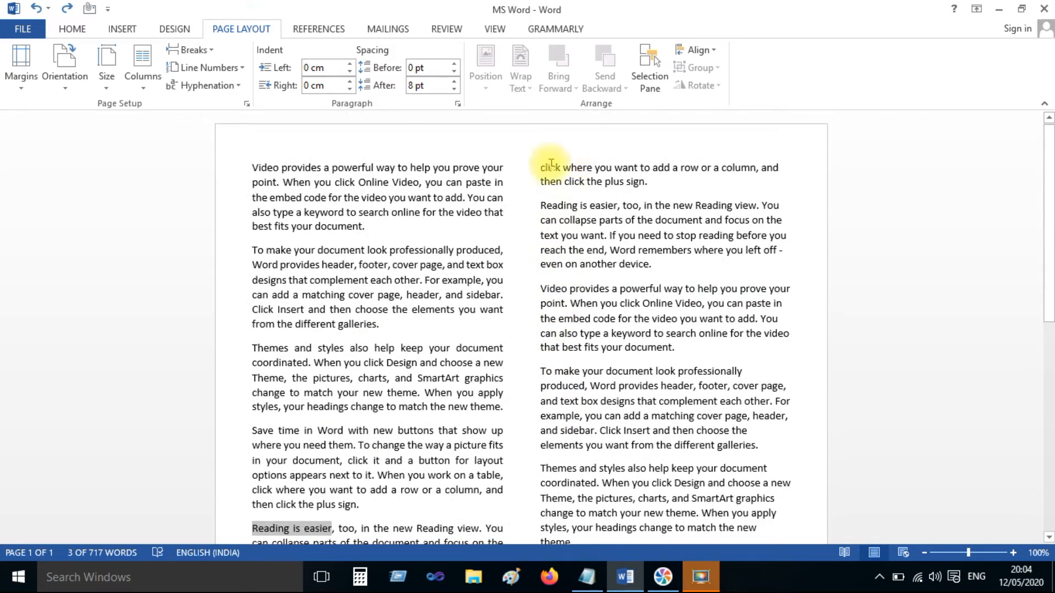
{"action": "scroll", "coordinate": [375, 375], "scroll_direction": "down", "scroll_amount": 3}
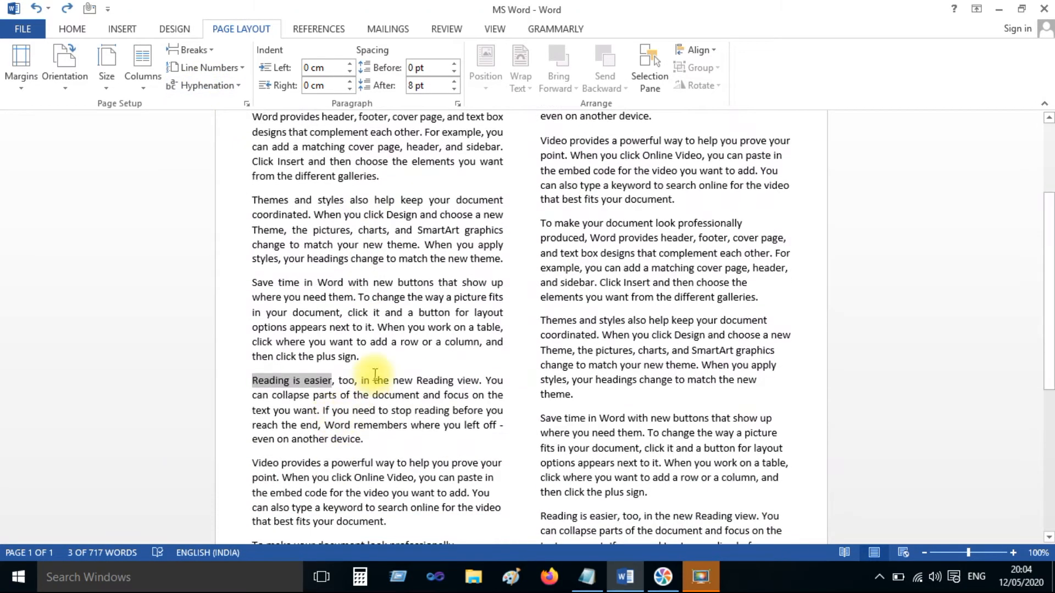
Step: Try a column break before the "Reading is easier" paragraph in the two-column text and undo it
{"action": "left_click", "coordinate": [213, 55]}
{"action": "left_click", "coordinate": [212, 140]}
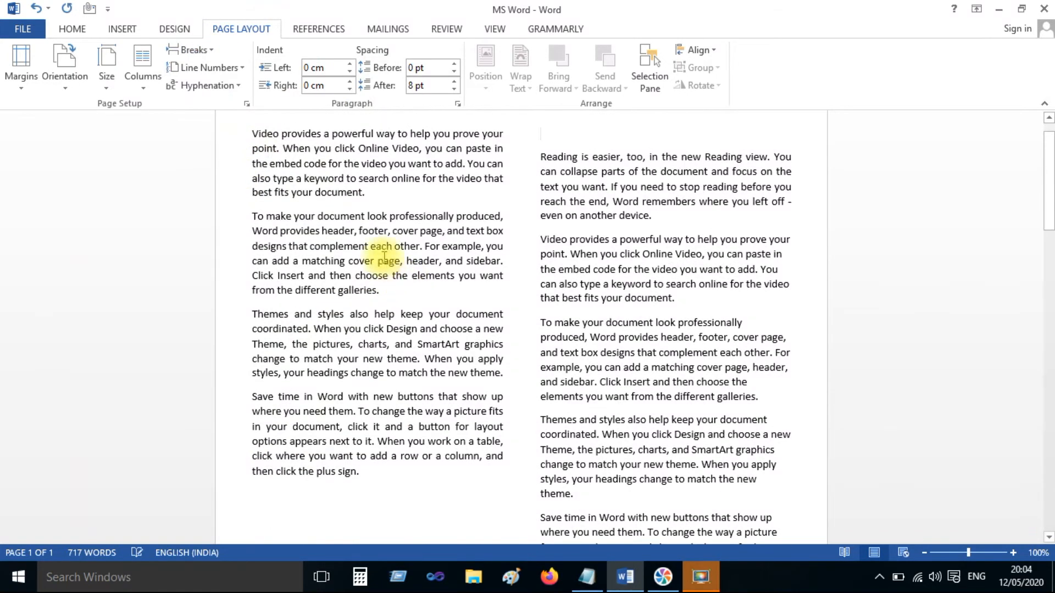
{"action": "scroll", "coordinate": [570, 226], "scroll_direction": "up", "scroll_amount": 1}
{"action": "scroll", "coordinate": [402, 439], "scroll_direction": "down", "scroll_amount": 15}
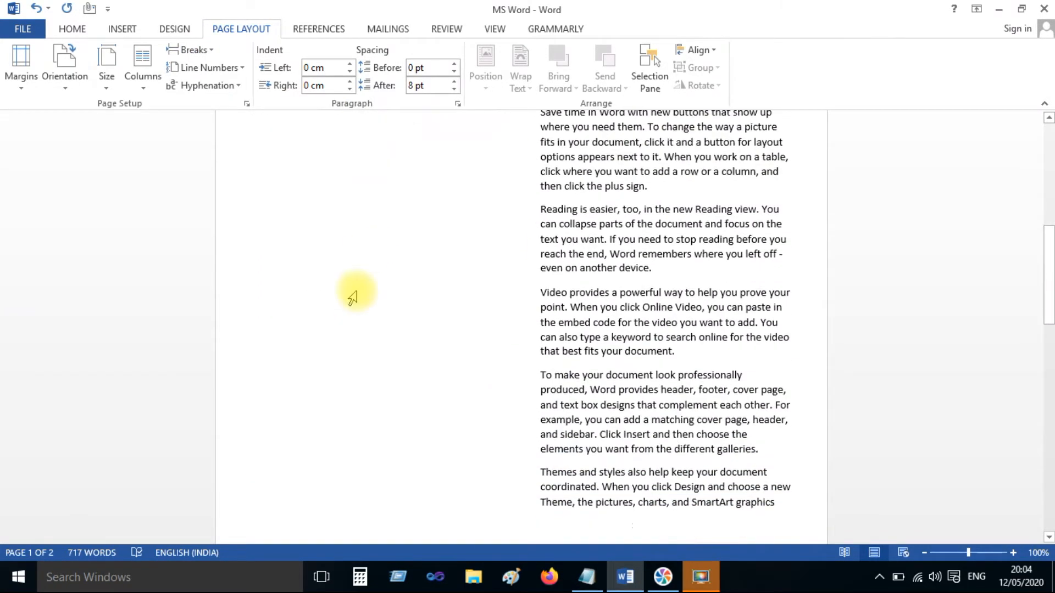
{"action": "scroll", "coordinate": [500, 328], "scroll_direction": "up", "scroll_amount": 5}
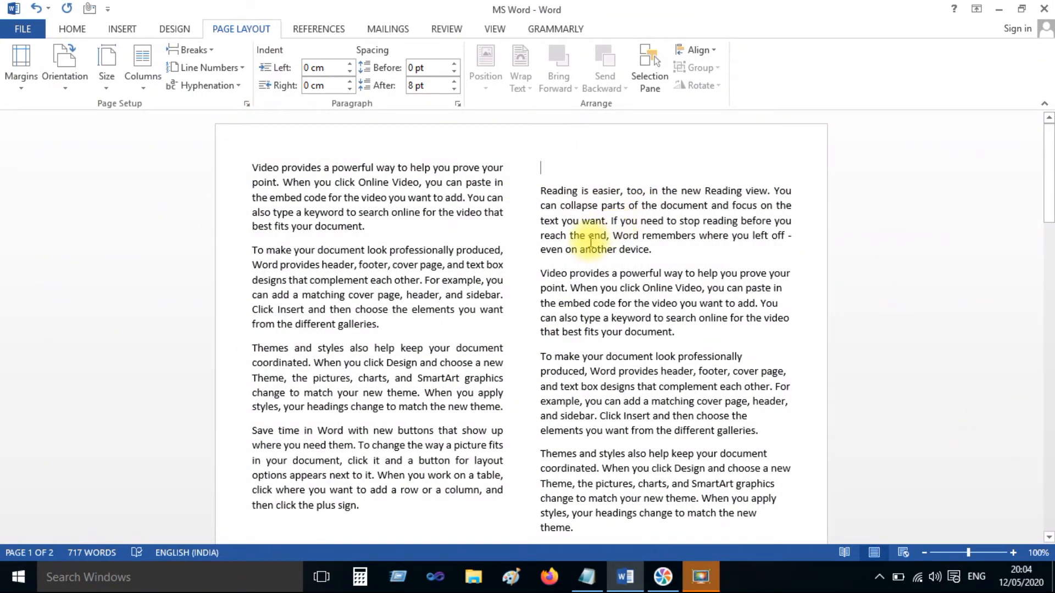
{"action": "key", "text": "ctrl+z"}
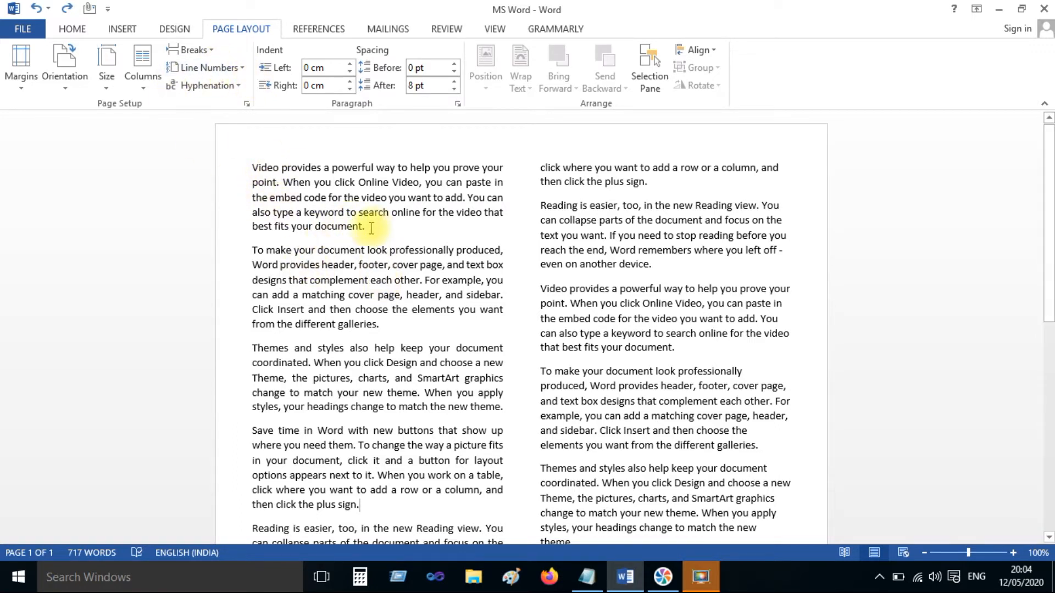
Step: Return the text to one column and apply the Normal margins of 2.54 cm to the document
{"action": "left_click", "coordinate": [144, 82]}
{"action": "left_click", "coordinate": [165, 117]}
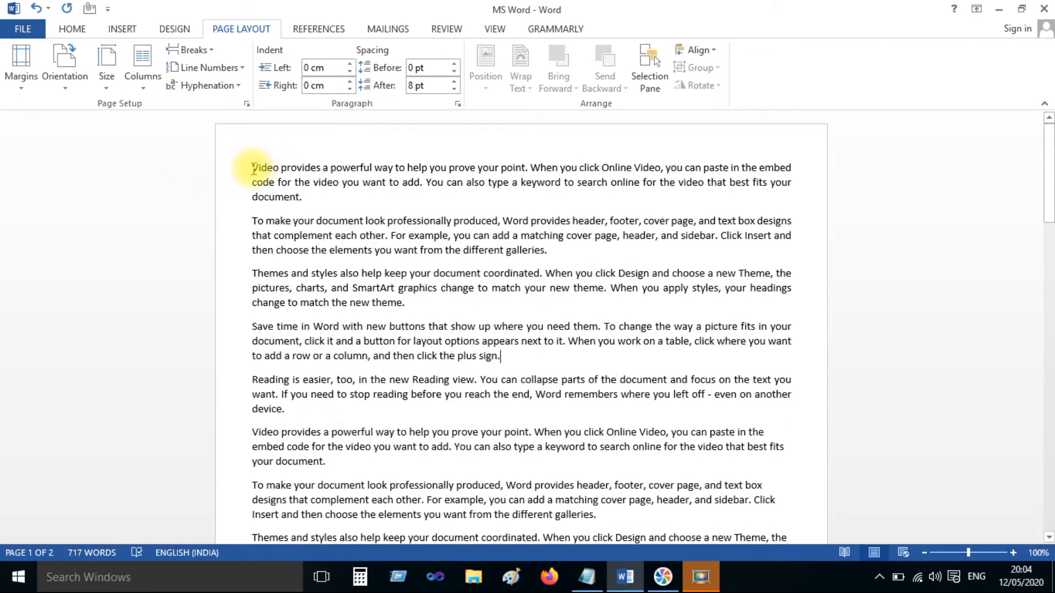
{"action": "left_click", "coordinate": [20, 69]}
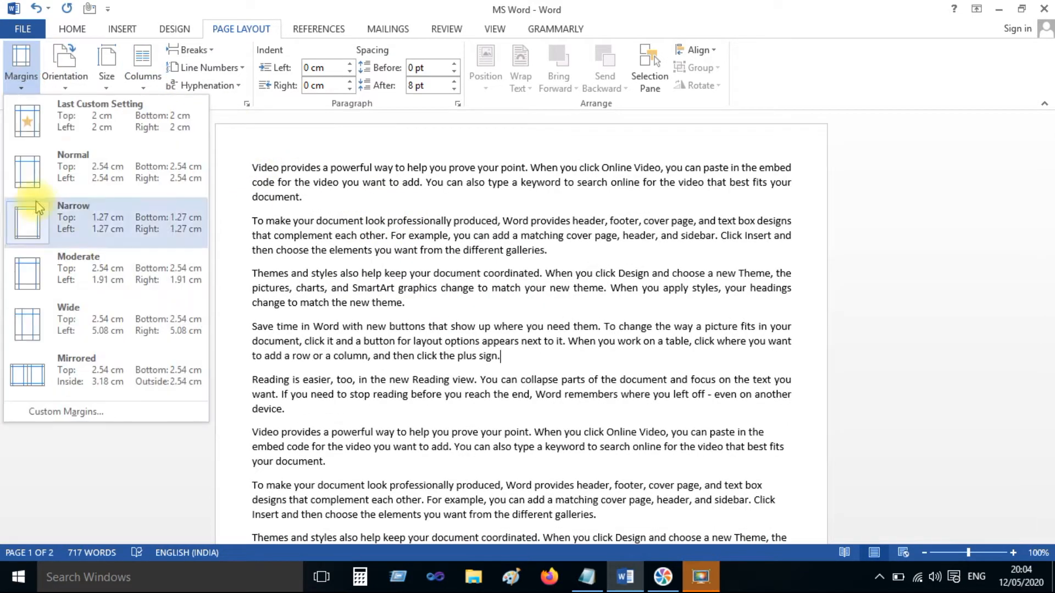
{"action": "left_click", "coordinate": [88, 165]}
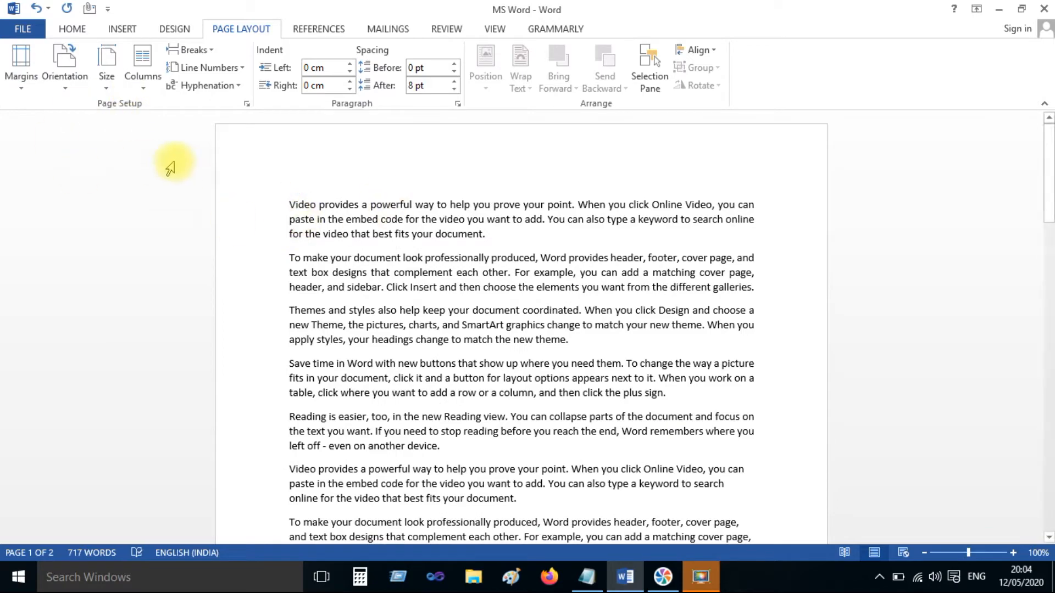
{"action": "scroll", "coordinate": [301, 209], "scroll_direction": "down", "scroll_amount": 10}
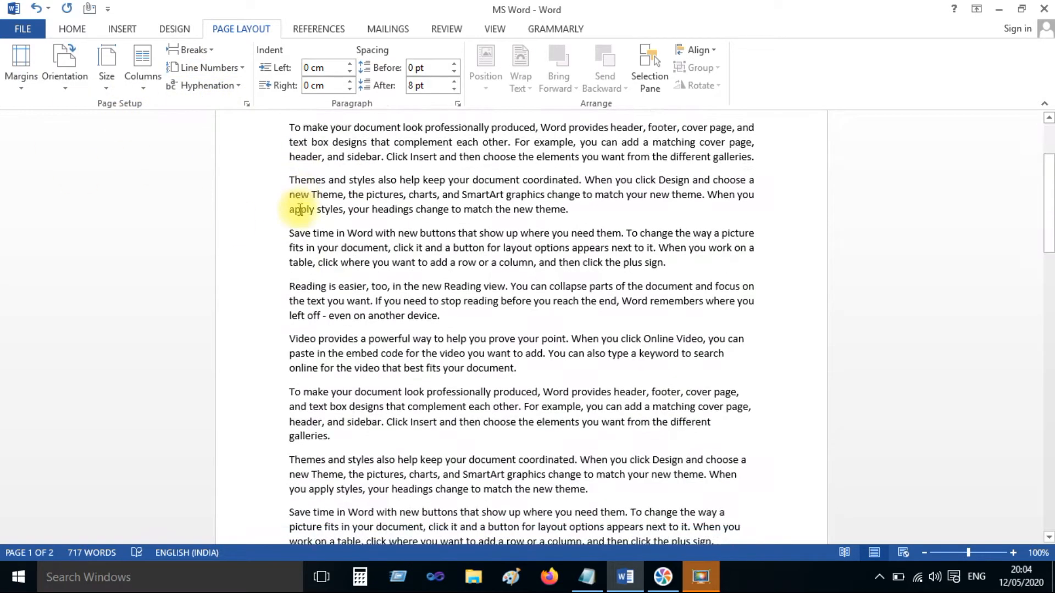
{"action": "left_click", "coordinate": [291, 240]}
{"action": "scroll", "coordinate": [315, 257], "scroll_direction": "up", "scroll_amount": 12}
{"action": "scroll", "coordinate": [314, 257], "scroll_direction": "up", "scroll_amount": 3}
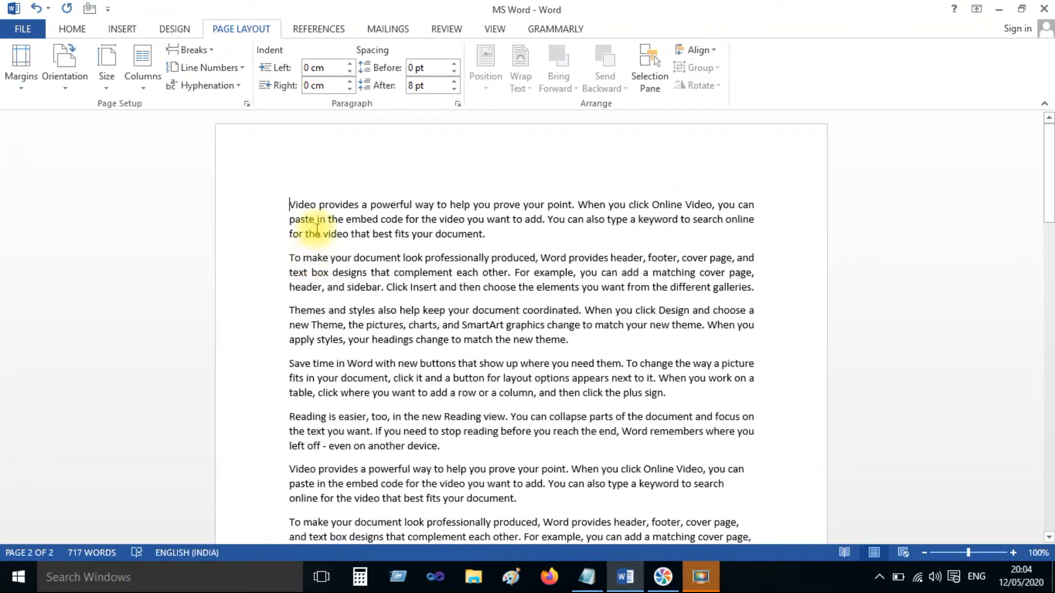
Step: Try continuous line numbers on the document, check them through the text, and undo them
{"action": "left_click", "coordinate": [245, 68]}
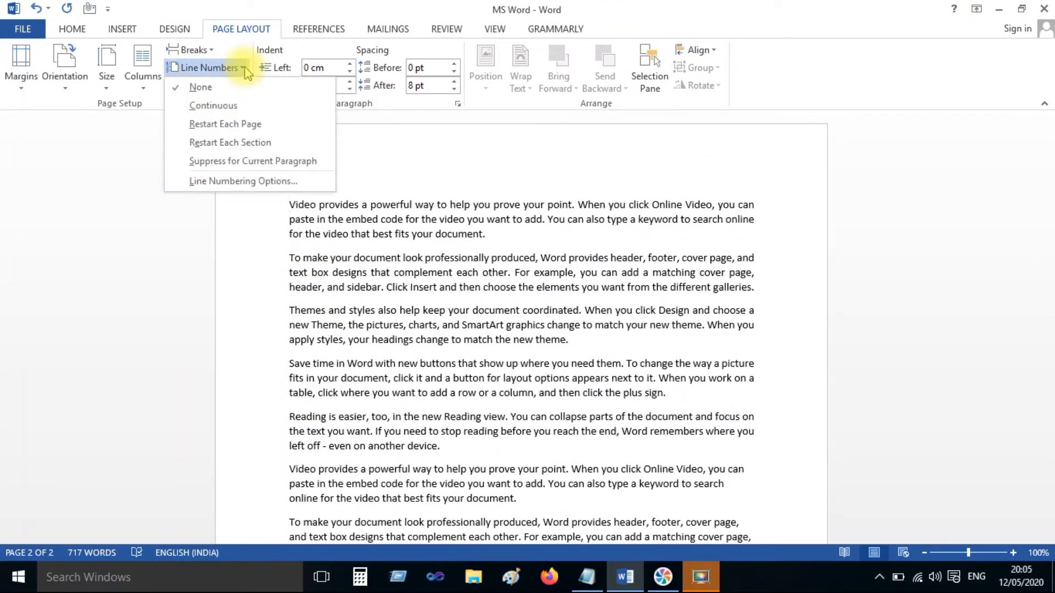
{"action": "left_click", "coordinate": [247, 107]}
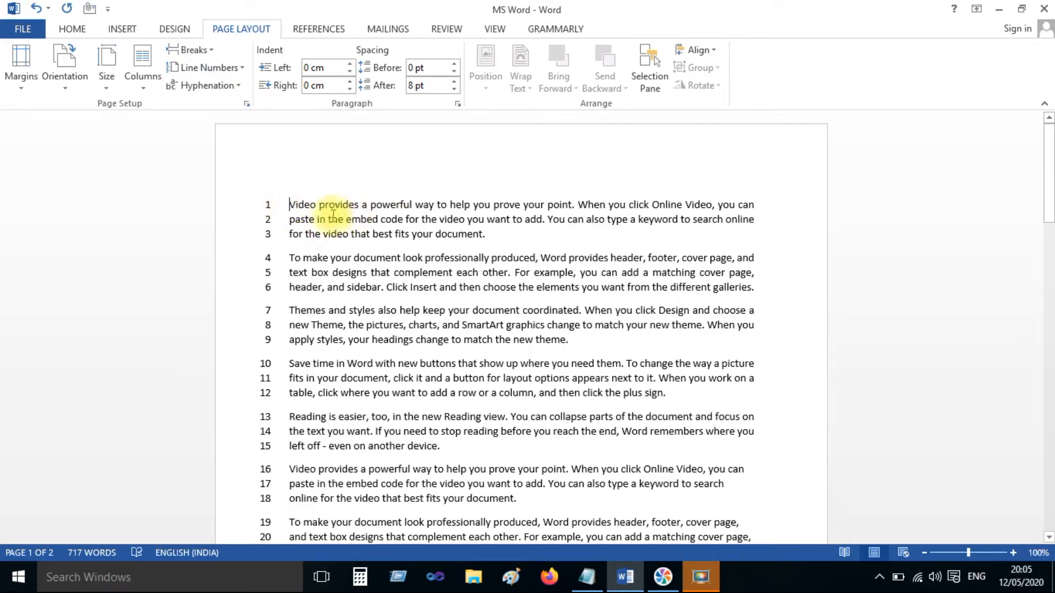
{"action": "scroll", "coordinate": [228, 223], "scroll_direction": "down", "scroll_amount": 15}
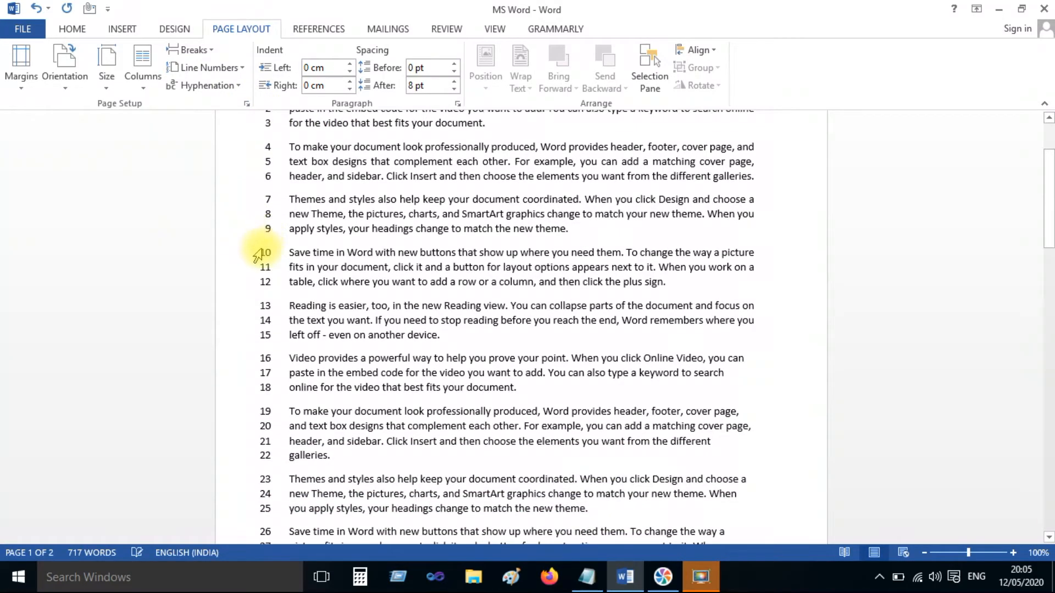
{"action": "scroll", "coordinate": [258, 256], "scroll_direction": "up", "scroll_amount": 15}
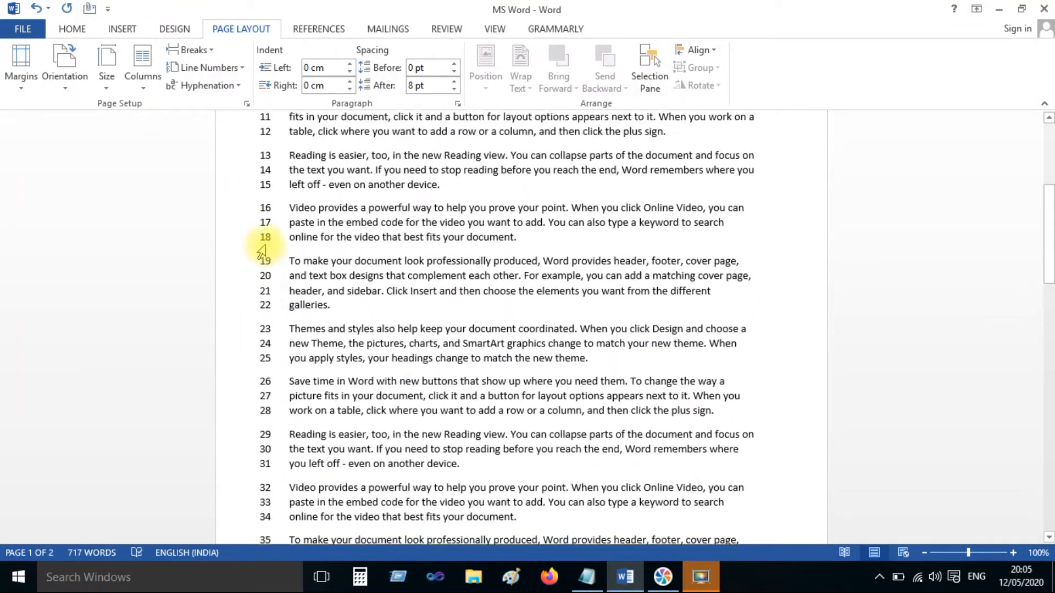
{"action": "key", "text": "ctrl+z"}
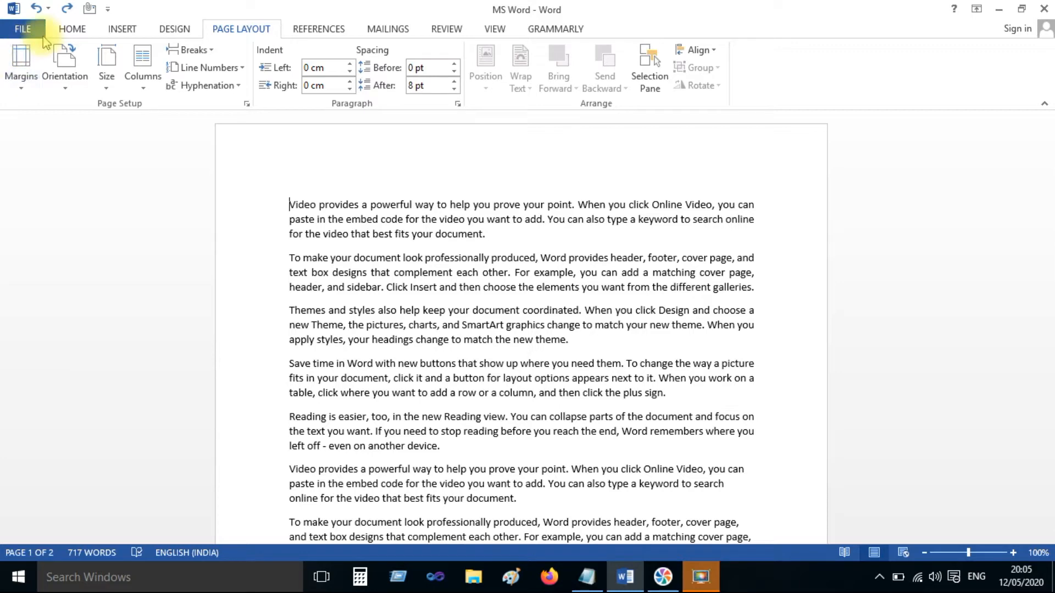
Step: Align the entire document text to the left
{"action": "left_click", "coordinate": [72, 28]}
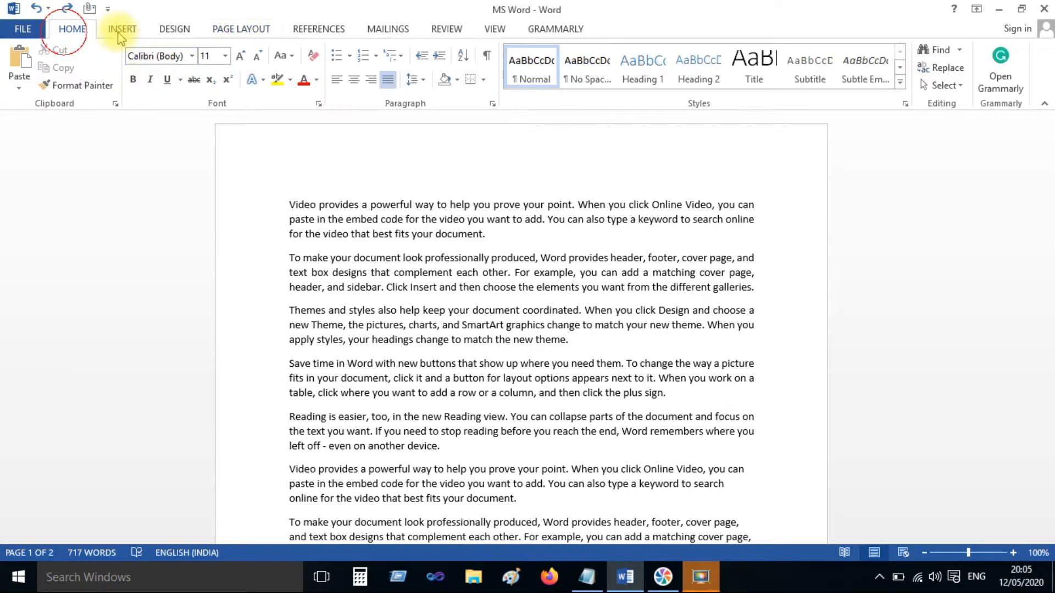
{"action": "left_click", "coordinate": [337, 80]}
{"action": "key", "text": "ctrl+a"}
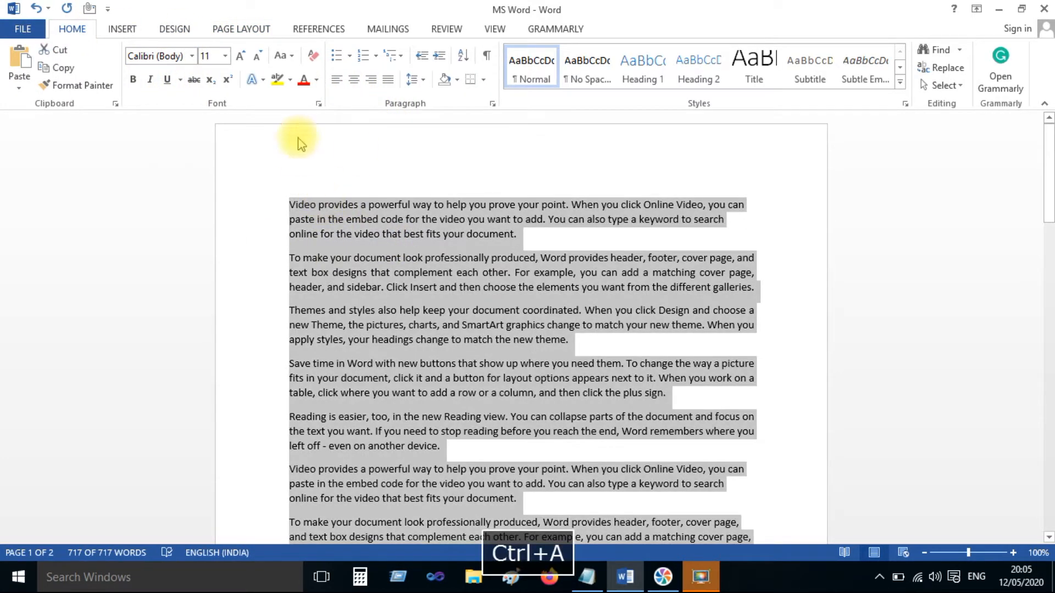
{"action": "left_click", "coordinate": [338, 80]}
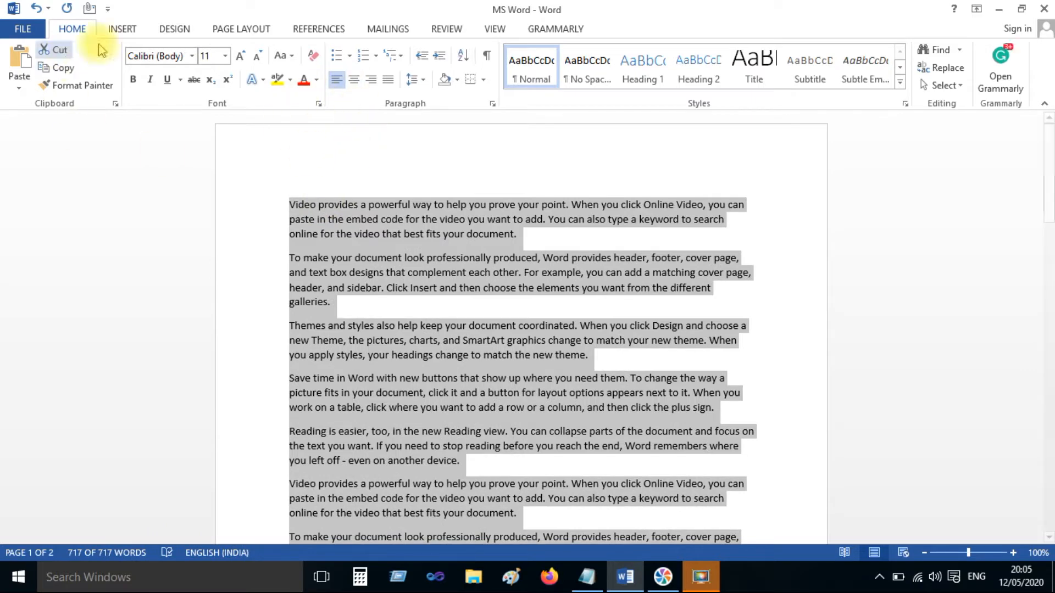
Step: Set the document's hyphenation to Automatic and check the line end at "galleries" in the second paragraph
{"action": "left_click", "coordinate": [247, 30]}
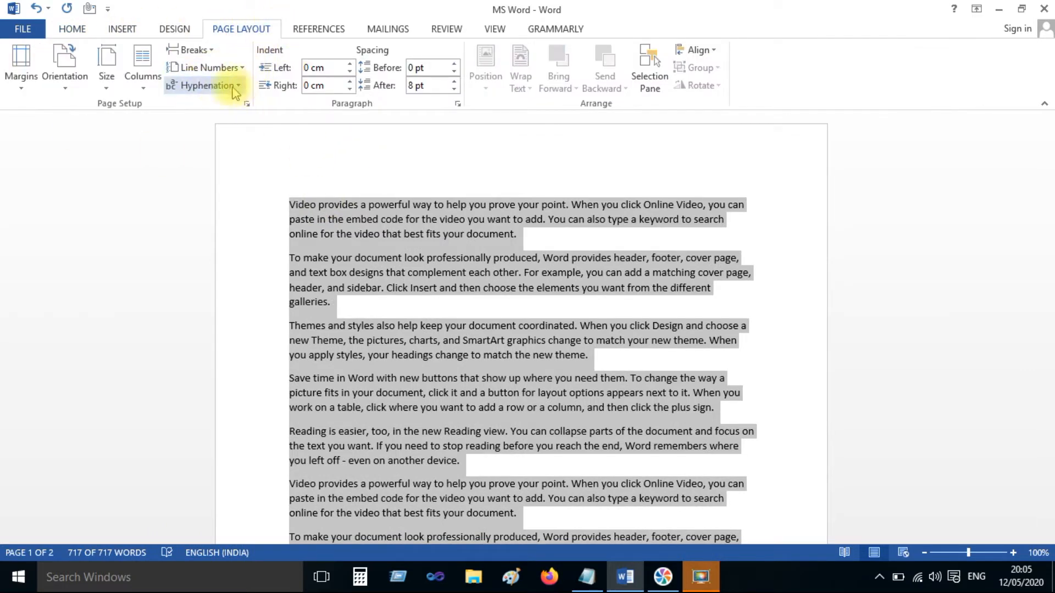
{"action": "left_click", "coordinate": [439, 340]}
{"action": "left_click", "coordinate": [214, 86]}
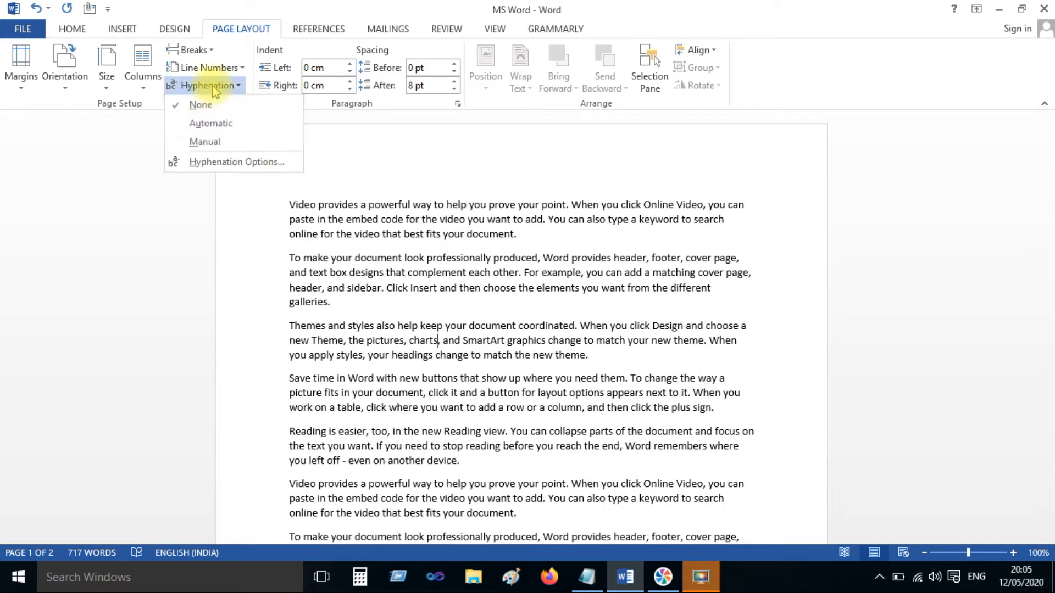
{"action": "left_click", "coordinate": [214, 130]}
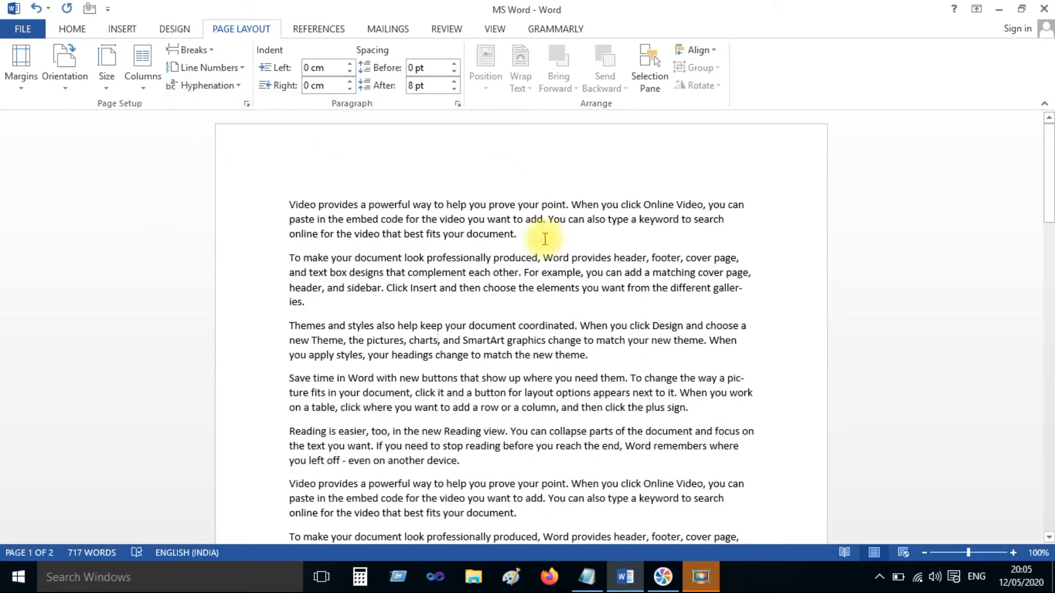
{"action": "scroll", "coordinate": [680, 281], "scroll_direction": "down", "scroll_amount": 3}
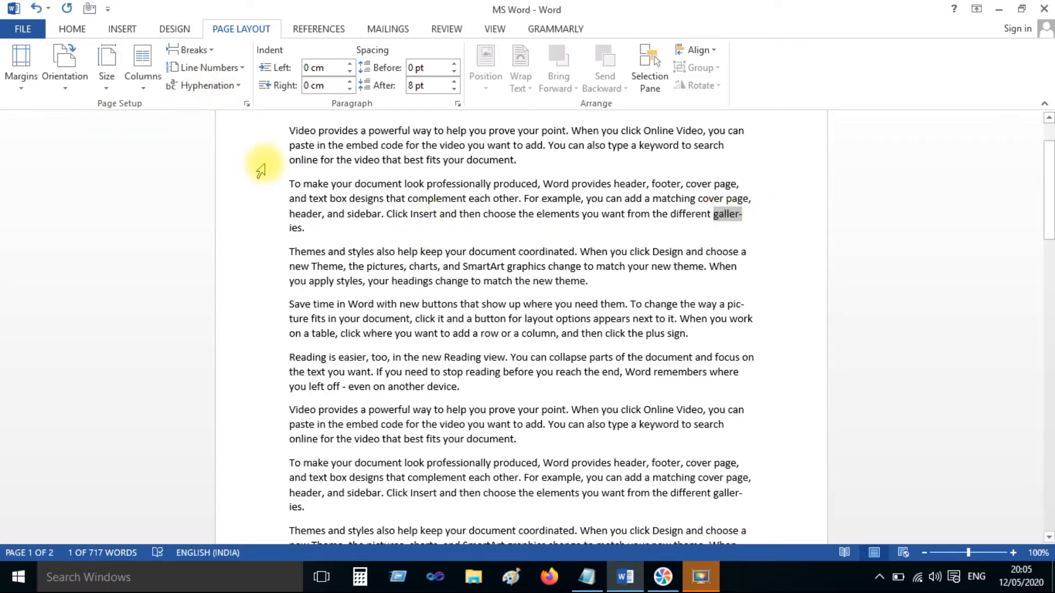
Step: Compare the word "galleries" with hyphenation set to None, and set hyphenation back to Automatic
{"action": "left_click", "coordinate": [228, 86]}
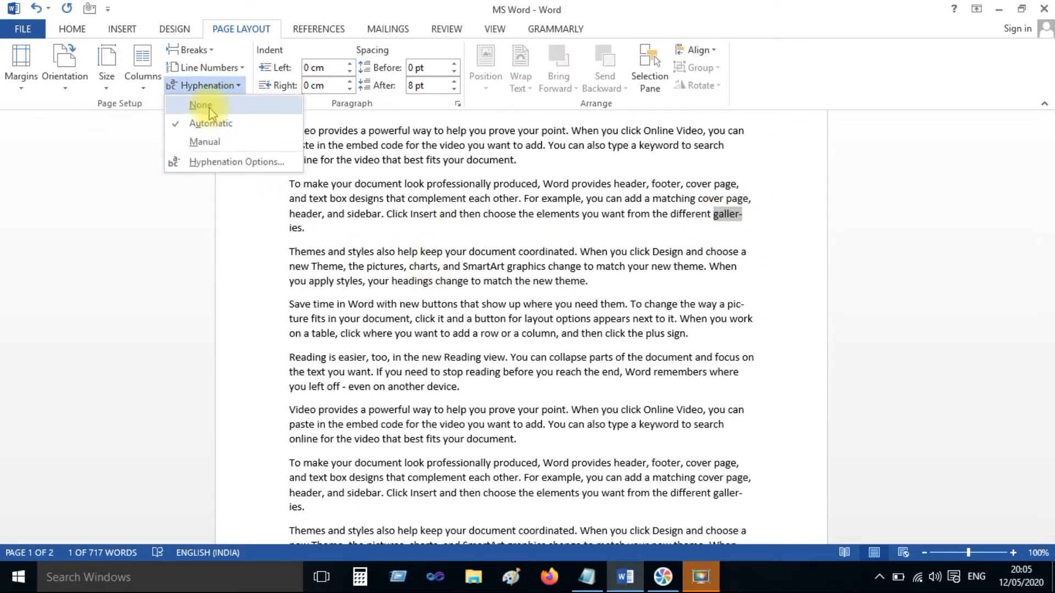
{"action": "left_click", "coordinate": [209, 107]}
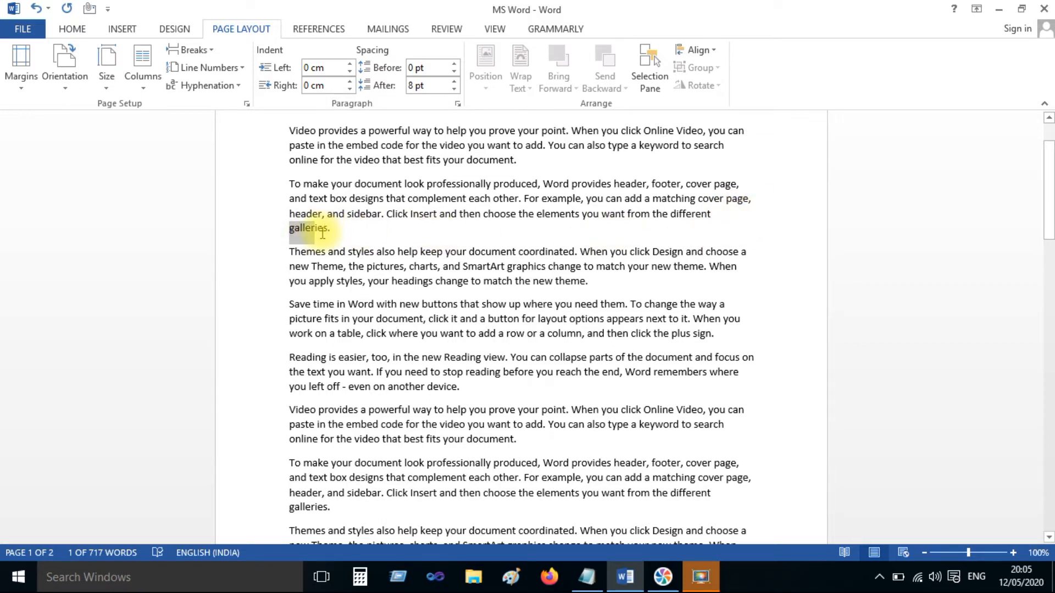
{"action": "left_click", "coordinate": [222, 87]}
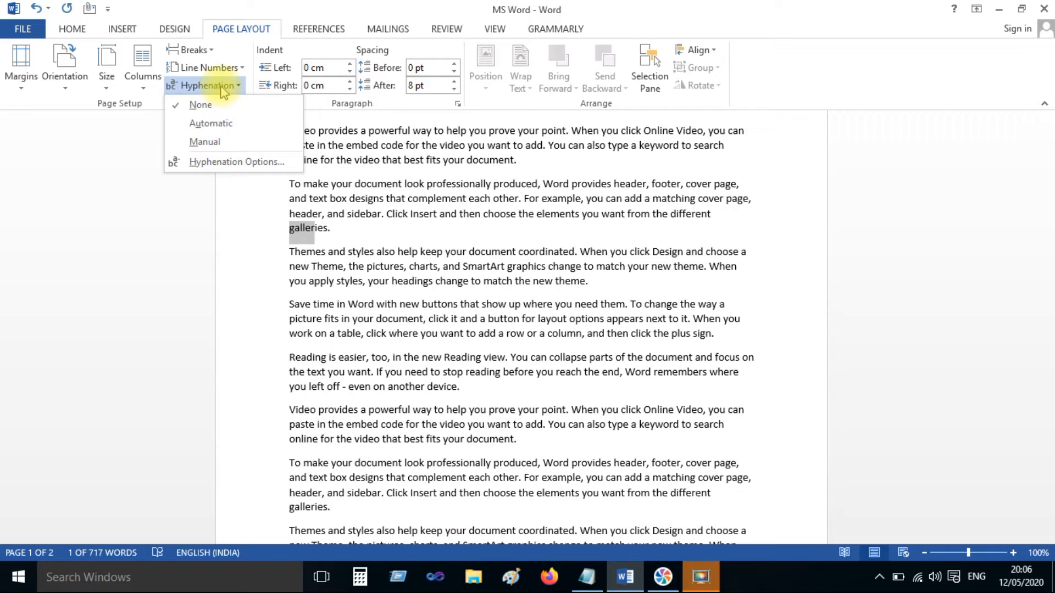
{"action": "left_click", "coordinate": [208, 124]}
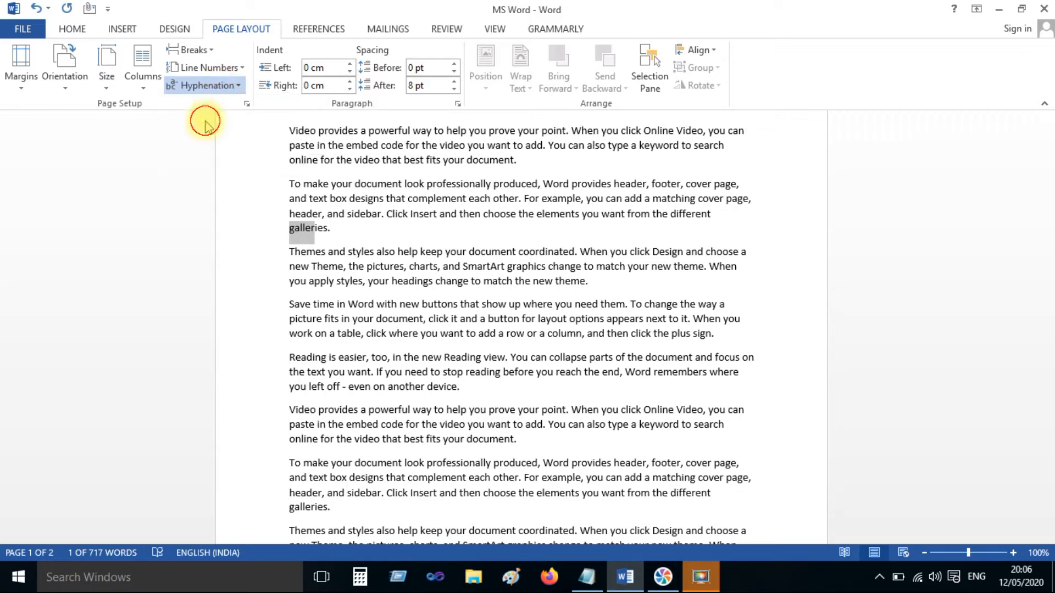
{"action": "scroll", "coordinate": [439, 220], "scroll_direction": "up", "scroll_amount": 1}
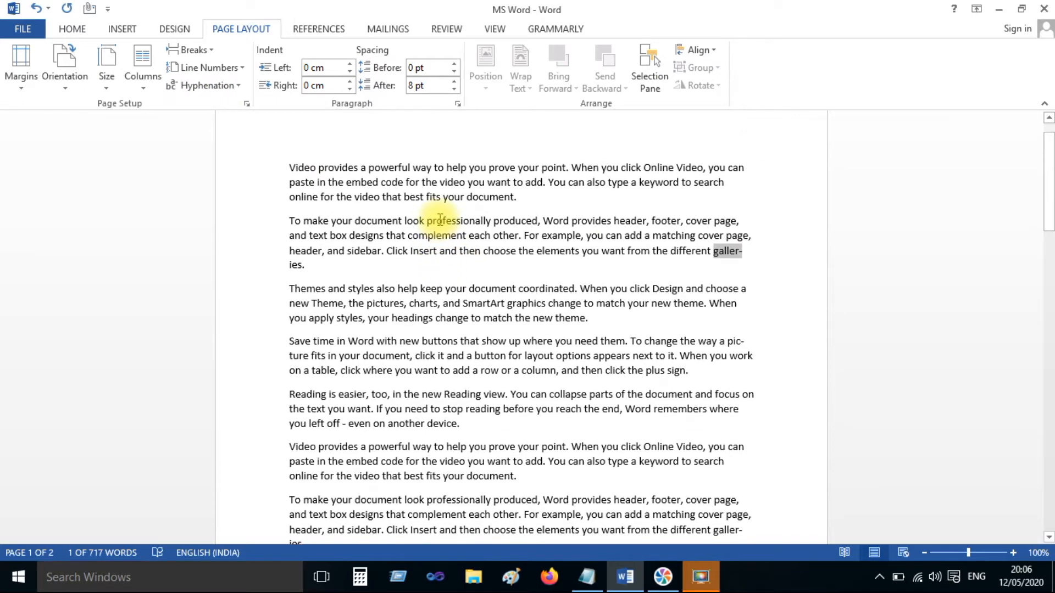
{"action": "left_click", "coordinate": [131, 84]}
{"action": "left_click", "coordinate": [106, 144]}
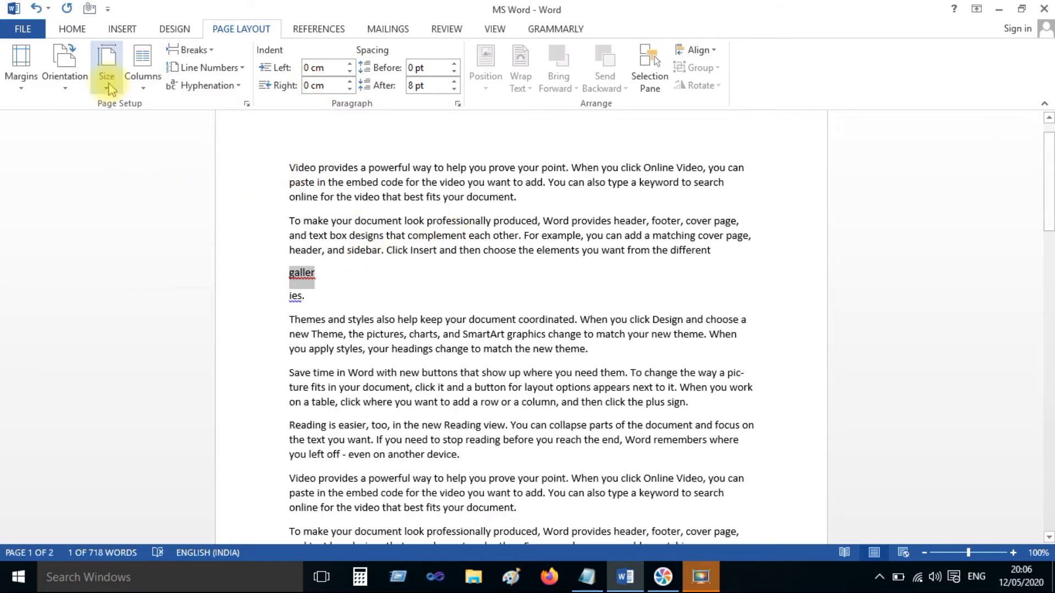
{"action": "key", "text": "ctrl+z"}
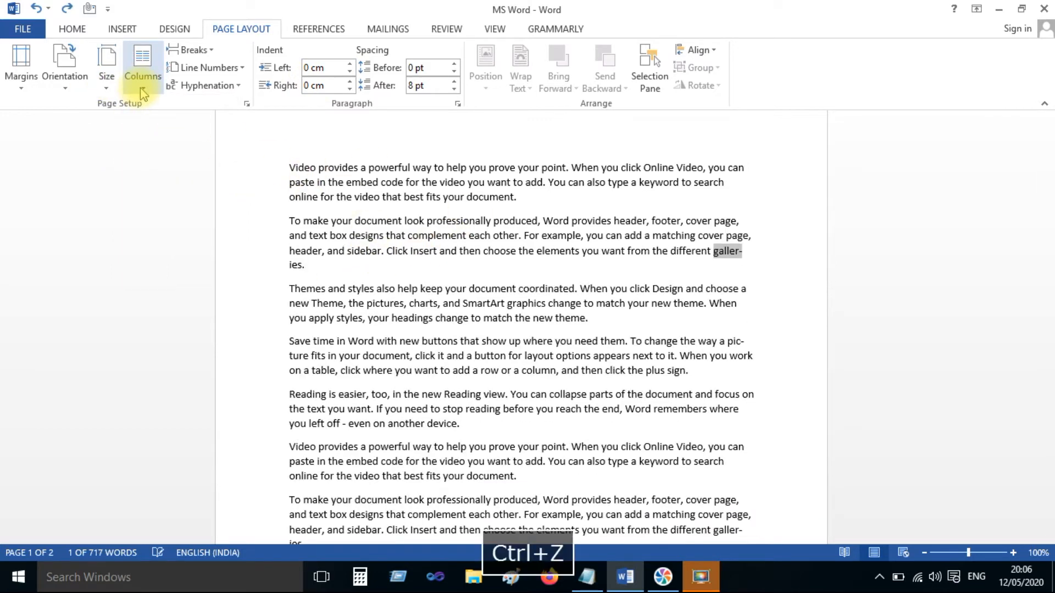
Step: Clear the text selection and set the whole document in two columns
{"action": "left_click", "coordinate": [401, 220]}
{"action": "left_click", "coordinate": [140, 77]}
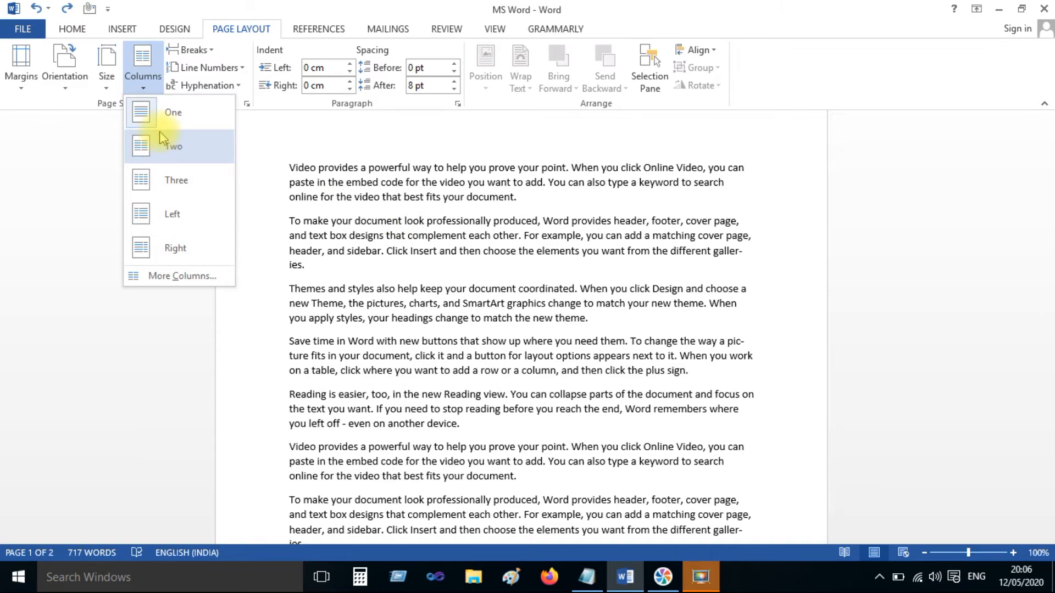
{"action": "left_click", "coordinate": [157, 144]}
{"action": "scroll", "coordinate": [334, 290], "scroll_direction": "down", "scroll_amount": 1}
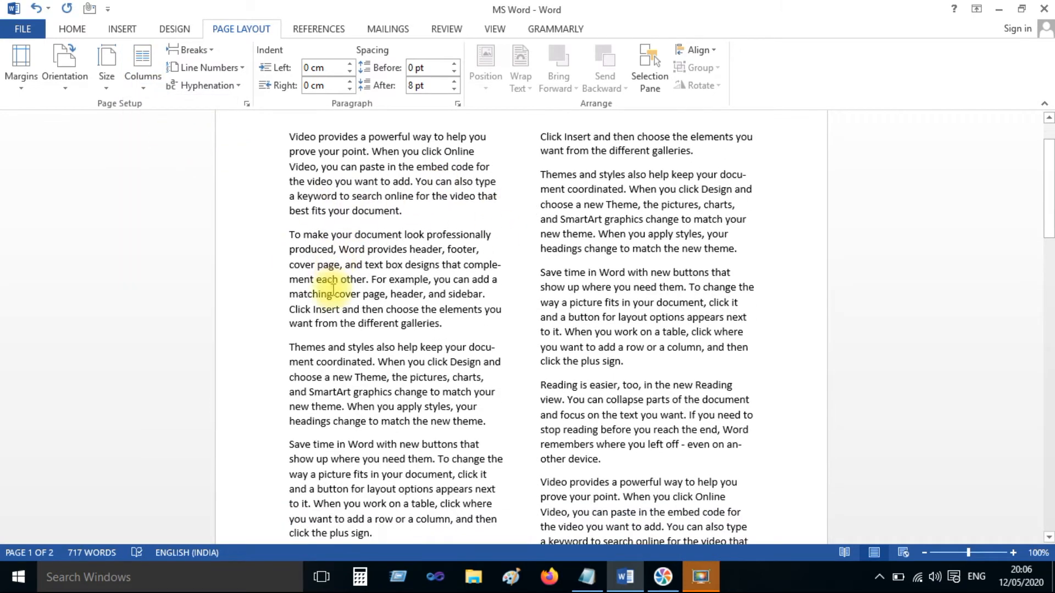
Step: Set a left indent of 0.5 cm for the first column's paragraph starting "To make your document look professionally produced"
{"action": "left_click_drag", "start_coordinate": [289, 228], "coordinate": [462, 329]}
{"action": "triple_click", "coordinate": [448, 324]}
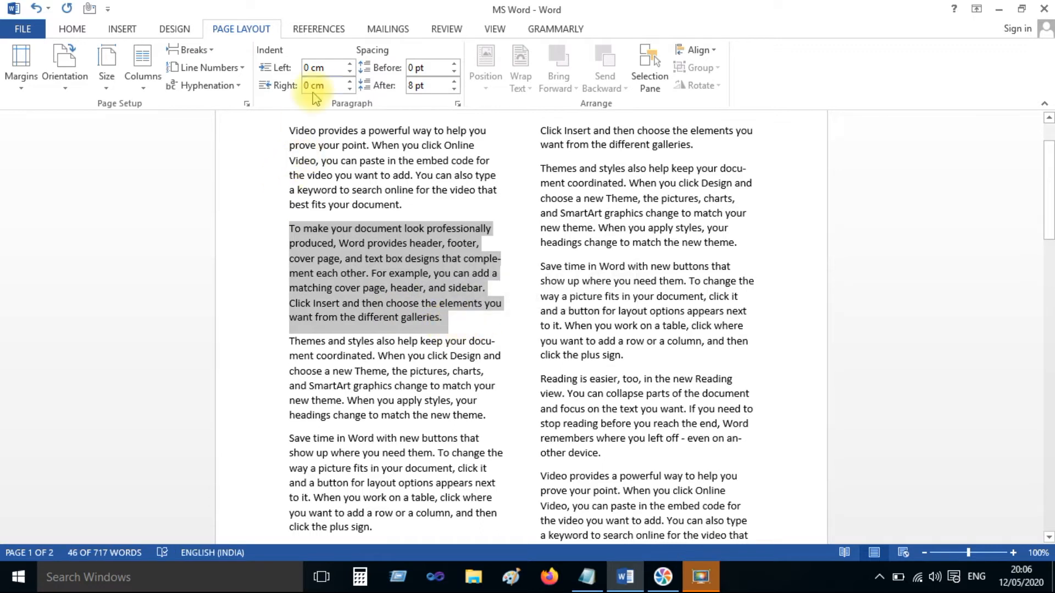
{"action": "left_click", "coordinate": [350, 64]}
{"action": "left_click", "coordinate": [350, 64]}
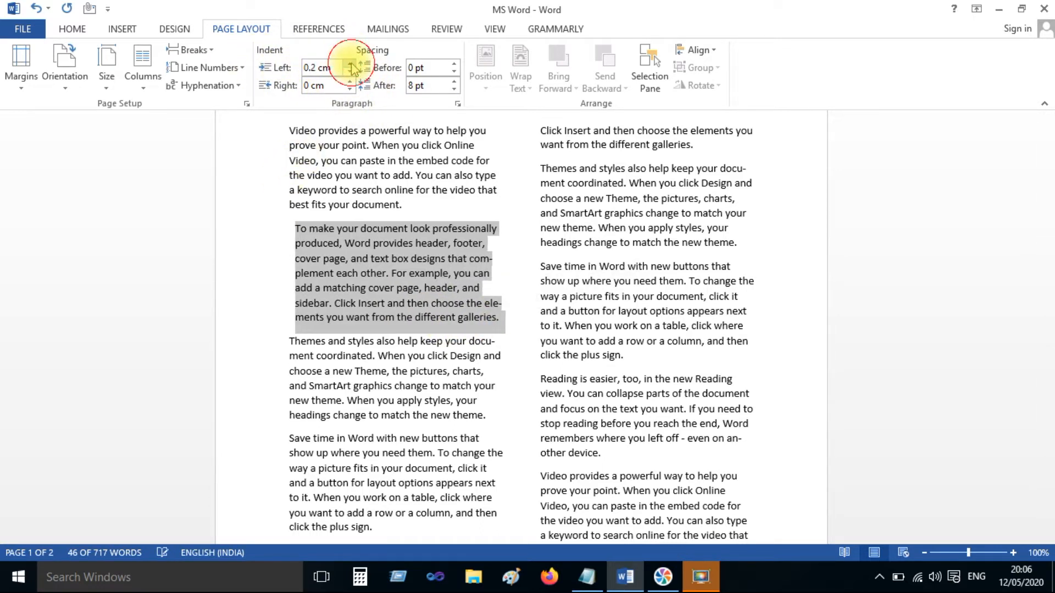
{"action": "left_click", "coordinate": [350, 64]}
{"action": "left_click", "coordinate": [350, 64]}
{"action": "left_click", "coordinate": [350, 64]}
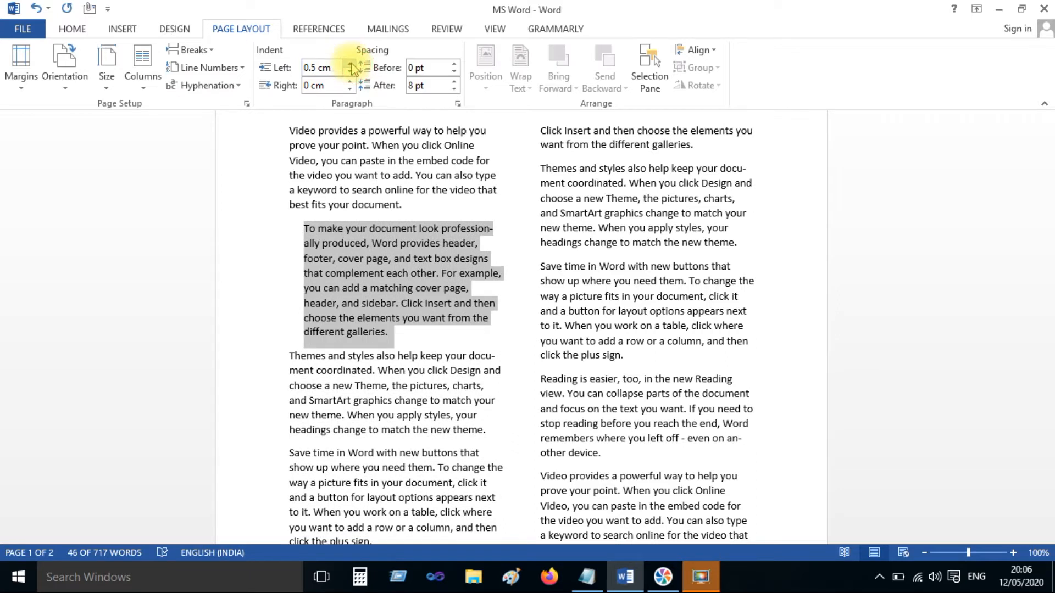
Step: Set the spacing before the indented paragraph to 24 pt
{"action": "left_click", "coordinate": [453, 63]}
{"action": "left_click", "coordinate": [458, 64]}
{"action": "left_click", "coordinate": [458, 63]}
{"action": "left_click", "coordinate": [459, 64]}
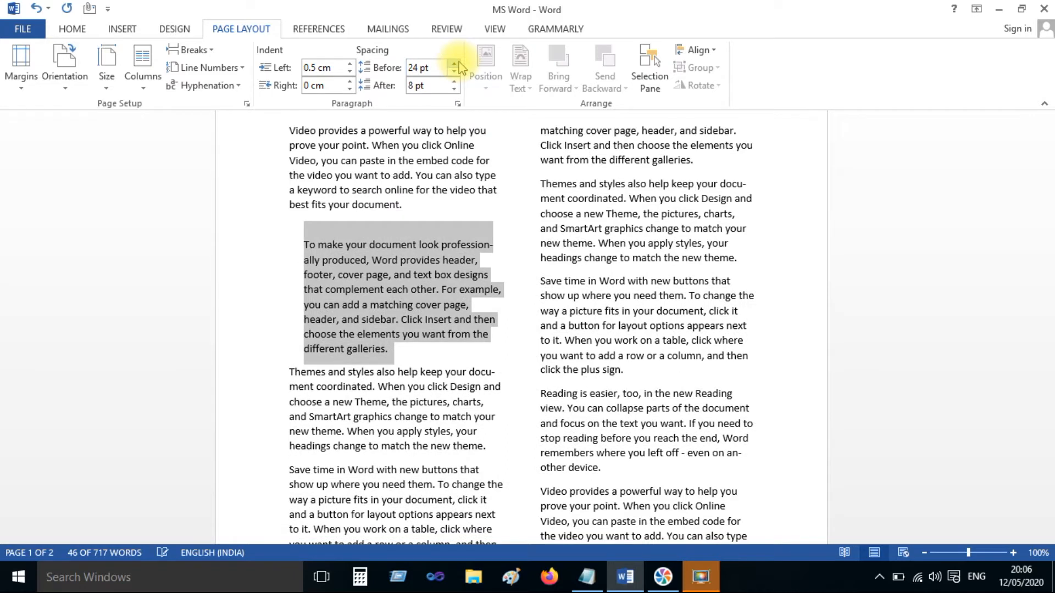
{"action": "left_click", "coordinate": [454, 64]}
{"action": "left_click", "coordinate": [453, 74]}
{"action": "left_click", "coordinate": [453, 74]}
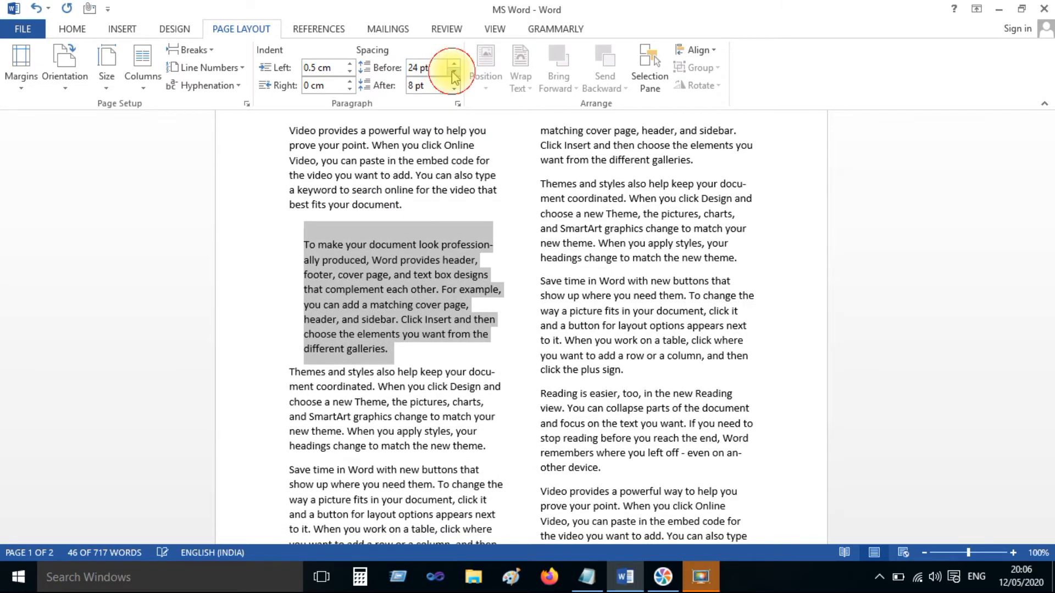
Step: Set the spacing before the indented paragraph to 12 pt
{"action": "left_click", "coordinate": [452, 73]}
{"action": "left_click", "coordinate": [452, 74]}
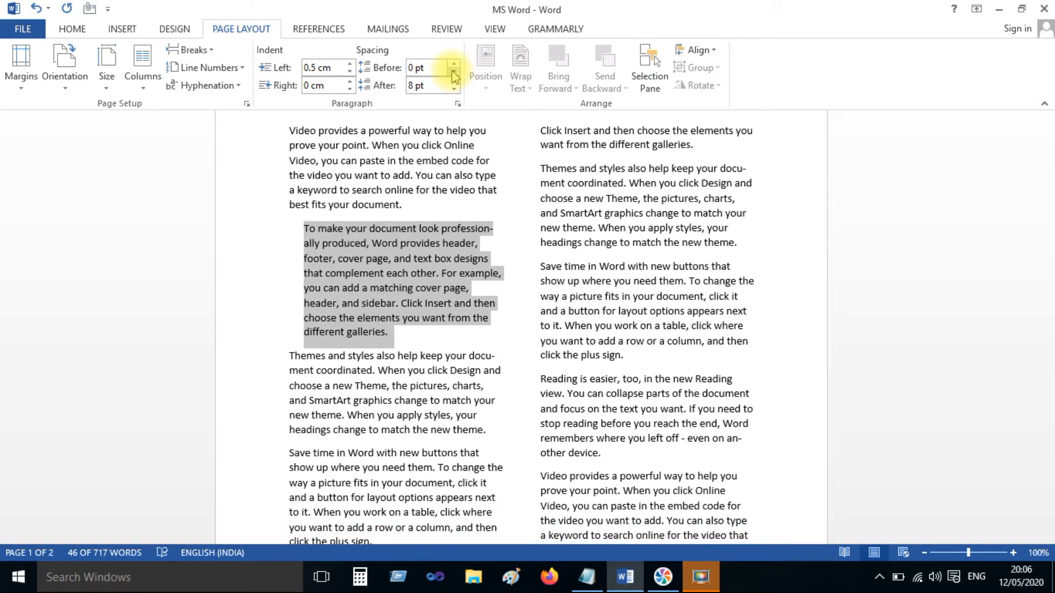
{"action": "left_click", "coordinate": [454, 64]}
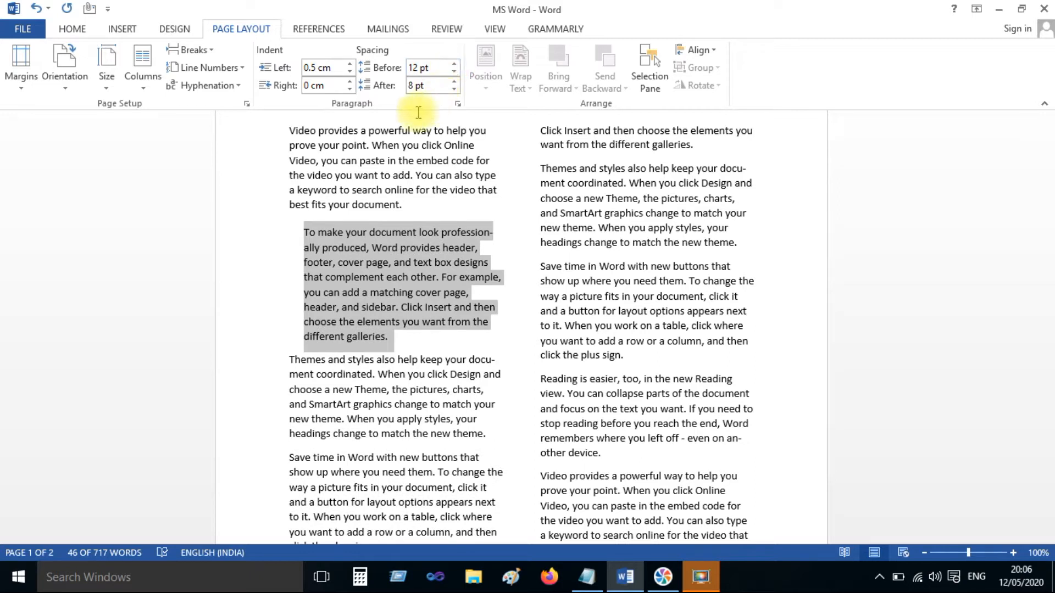
Step: Set a right indent of 0.8 cm for the selected paragraph
{"action": "left_click", "coordinate": [353, 82]}
{"action": "left_click", "coordinate": [354, 83]}
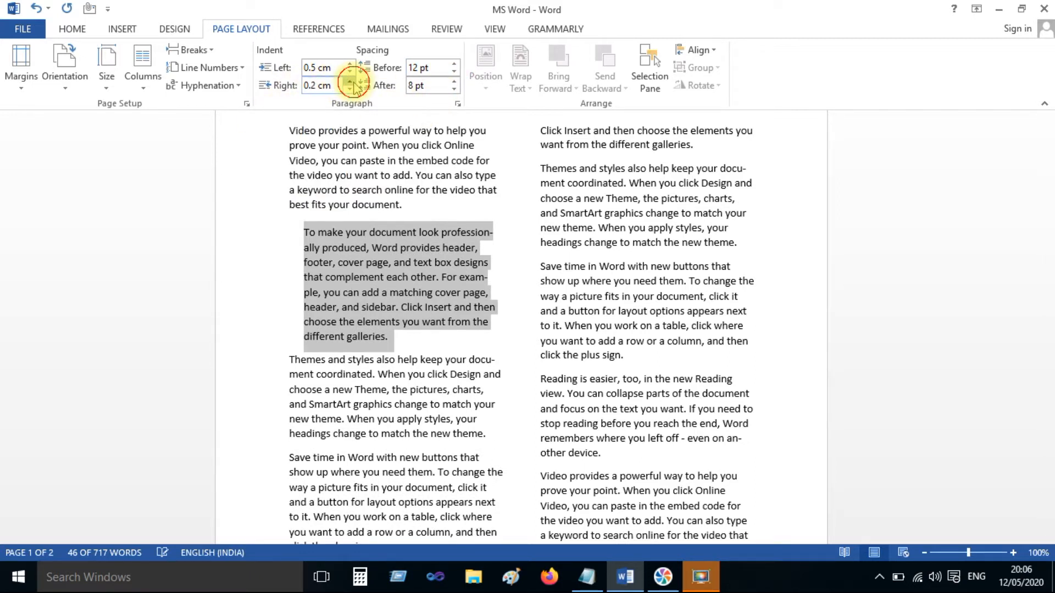
{"action": "left_click", "coordinate": [353, 82]}
{"action": "left_click", "coordinate": [353, 82]}
{"action": "left_click", "coordinate": [353, 82]}
{"action": "left_click", "coordinate": [353, 82]}
{"action": "left_click", "coordinate": [353, 82]}
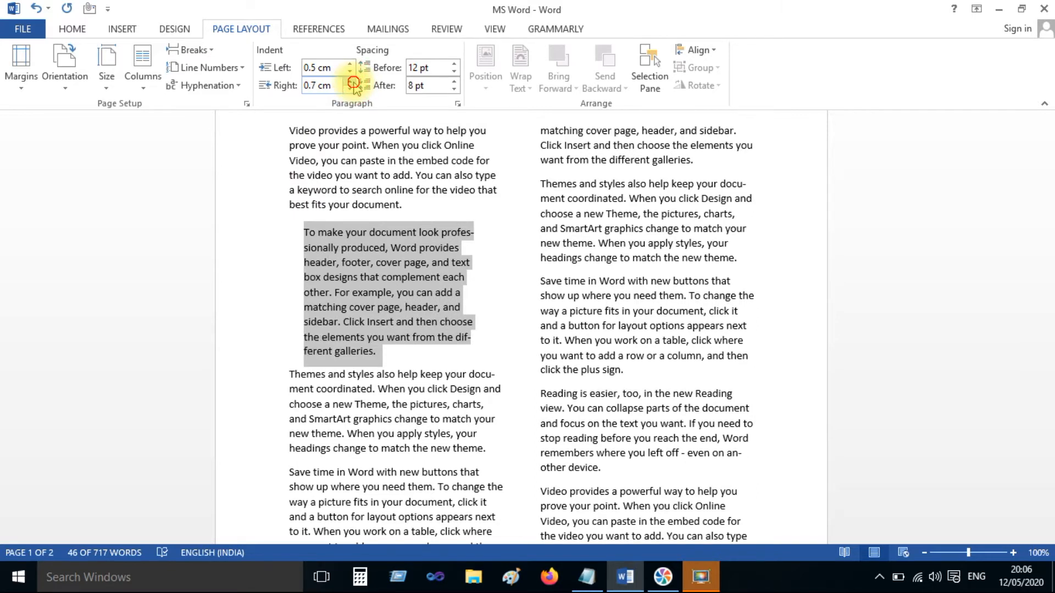
Step: Set the spacing after the selected paragraph to 36 pt
{"action": "left_click", "coordinate": [454, 82]}
{"action": "left_click", "coordinate": [454, 82]}
{"action": "left_click", "coordinate": [454, 82]}
{"action": "left_click", "coordinate": [454, 82]}
{"action": "left_click", "coordinate": [454, 82]}
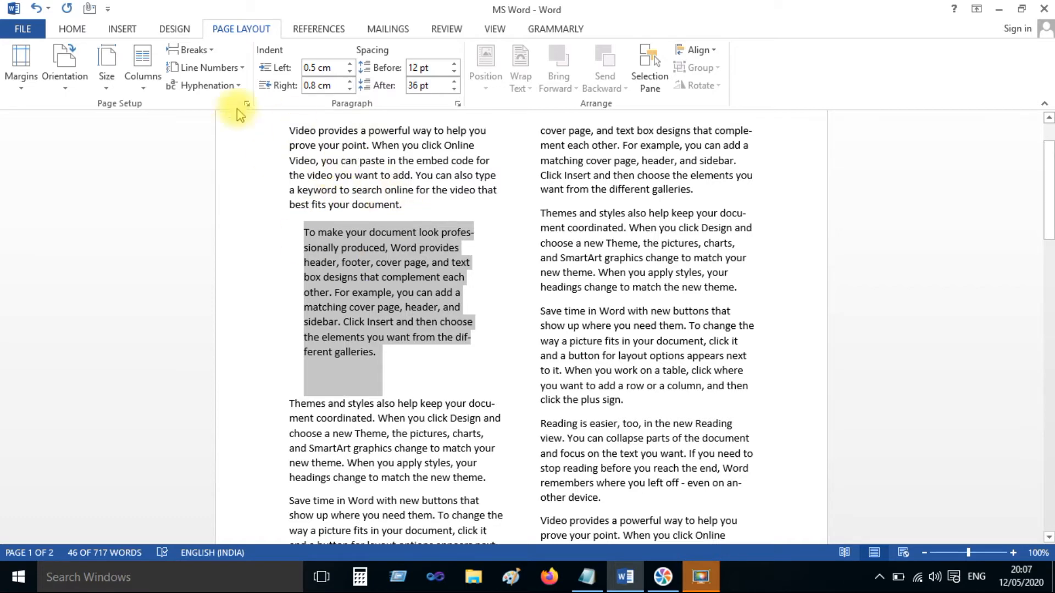
Step: Undo the paragraph indents, the paragraph spacing and the two-column layout
{"action": "key", "text": "ctrl+z"}
{"action": "key", "text": "ctrl+z"}
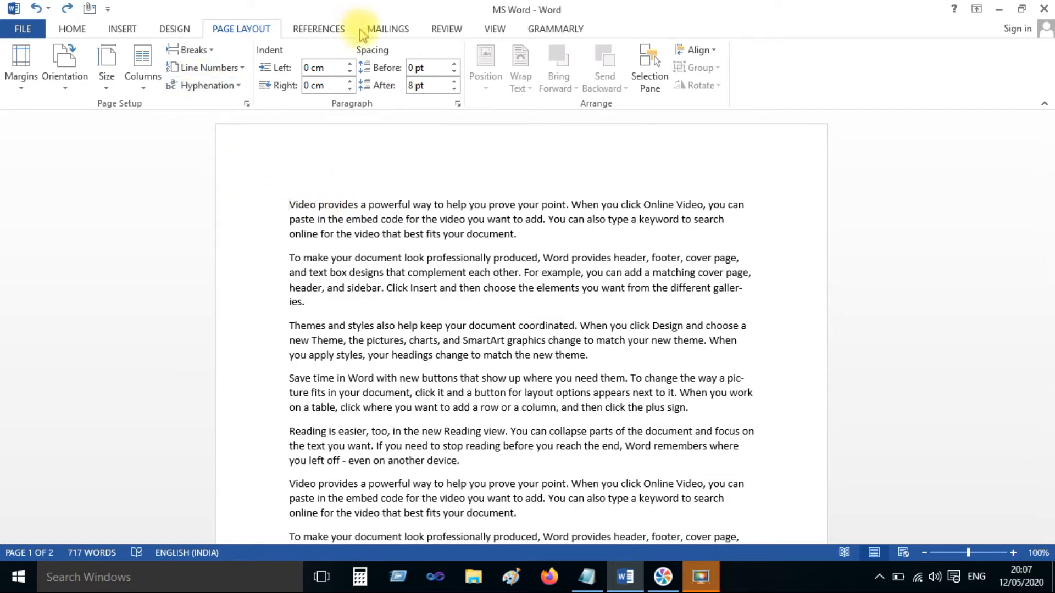
{"action": "left_click", "coordinate": [314, 32]}
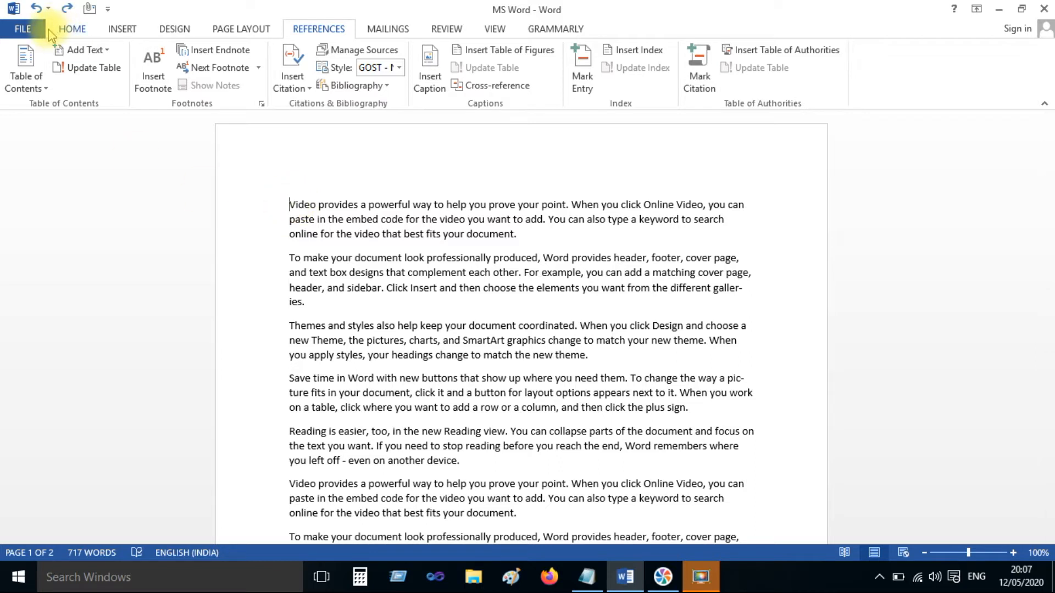
{"action": "left_click", "coordinate": [124, 30]}
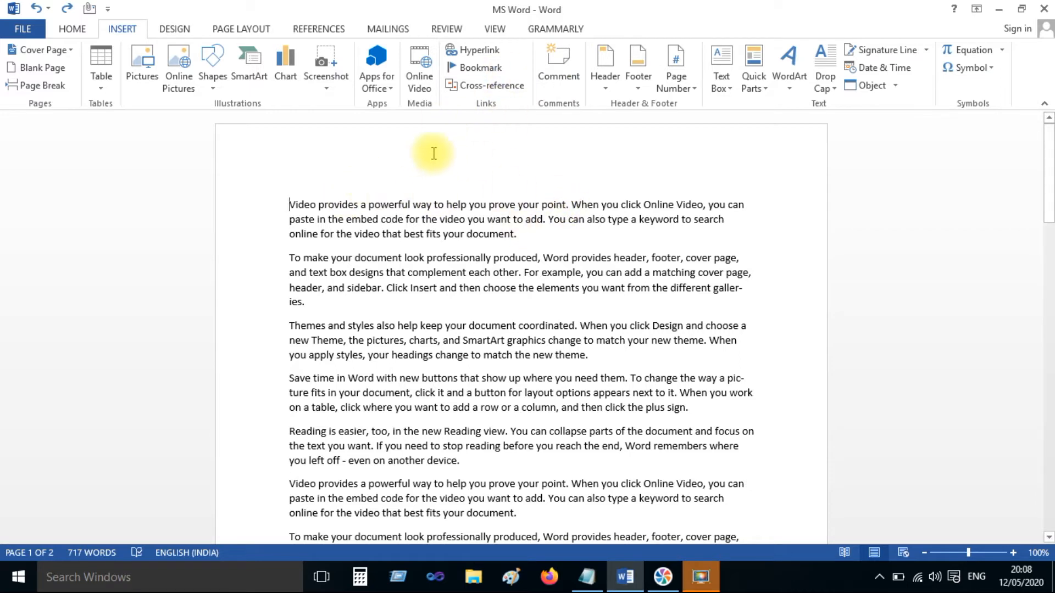
{"action": "left_click", "coordinate": [318, 29]}
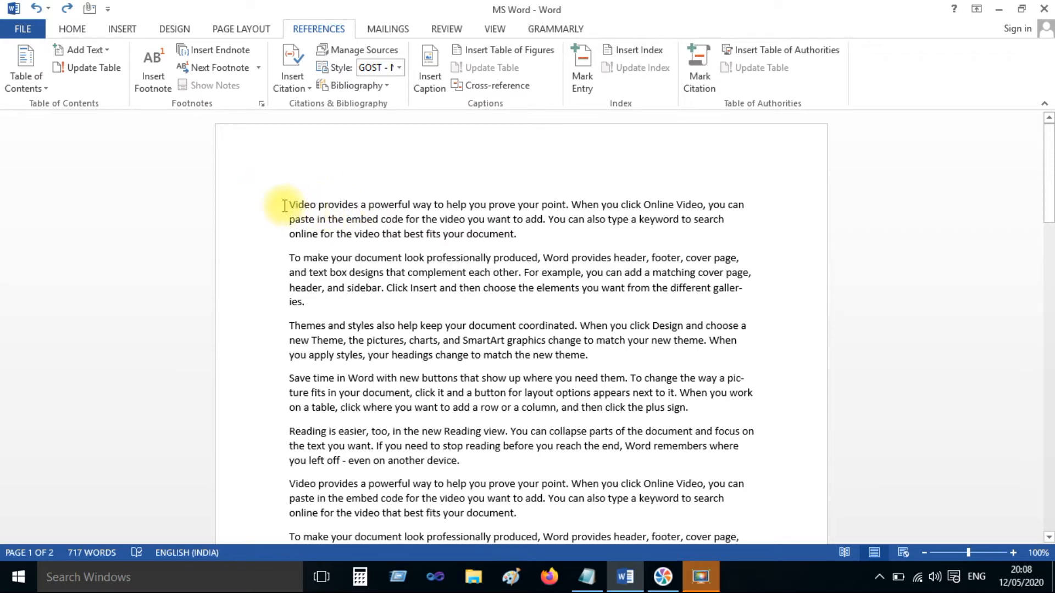
{"action": "left_click_drag", "start_coordinate": [291, 205], "coordinate": [302, 305]}
{"action": "left_click", "coordinate": [311, 205]}
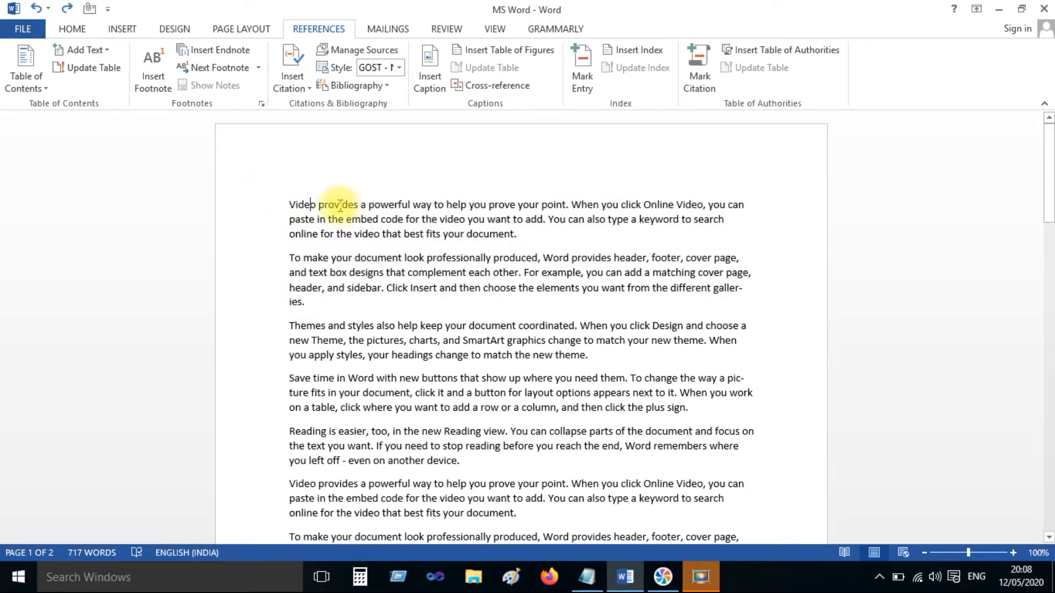
{"action": "left_click", "coordinate": [290, 203]}
{"action": "left_click", "coordinate": [317, 204], "text": "shift"}
{"action": "key", "text": "ctrl+c"}
Step: Add an empty line above the document's first paragraph and insert a page break there to free up the first page
{"action": "left_click", "coordinate": [328, 184]}
{"action": "left_click", "coordinate": [291, 194]}
{"action": "key", "text": "Return"}
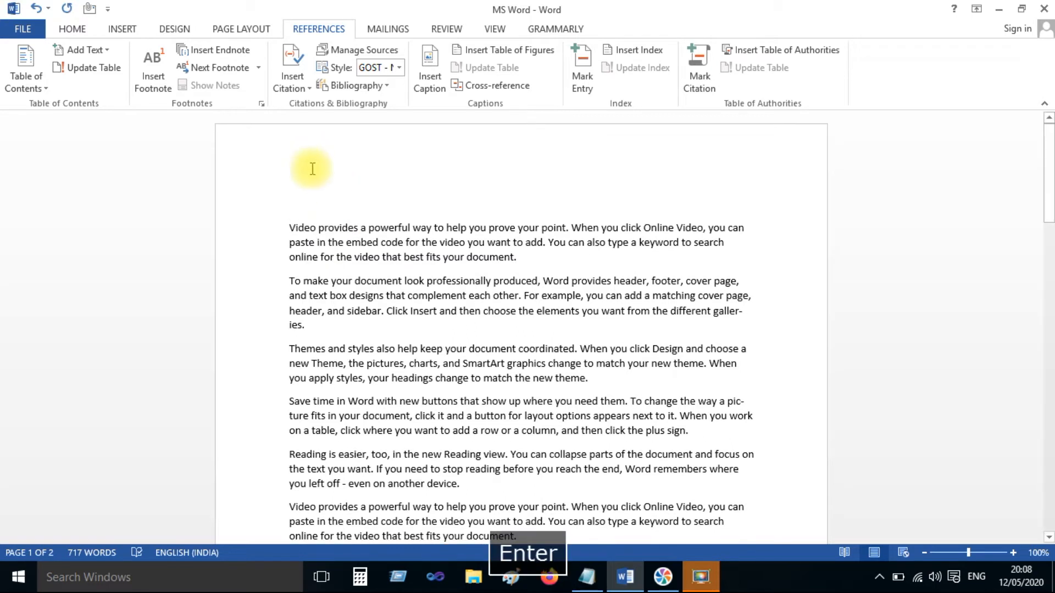
{"action": "left_click", "coordinate": [71, 28]}
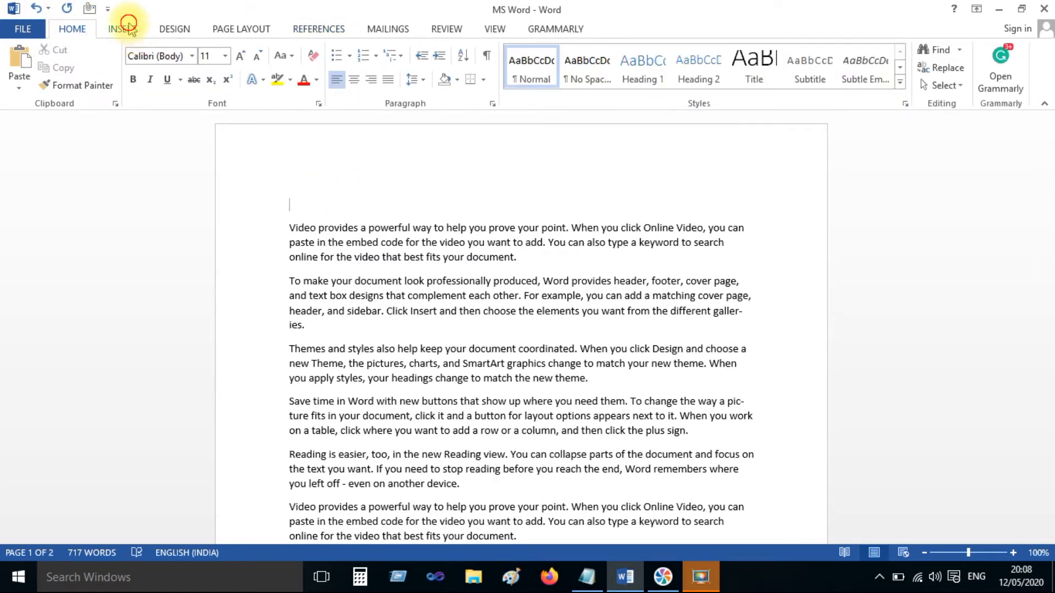
{"action": "left_click", "coordinate": [120, 28]}
{"action": "left_click", "coordinate": [39, 71]}
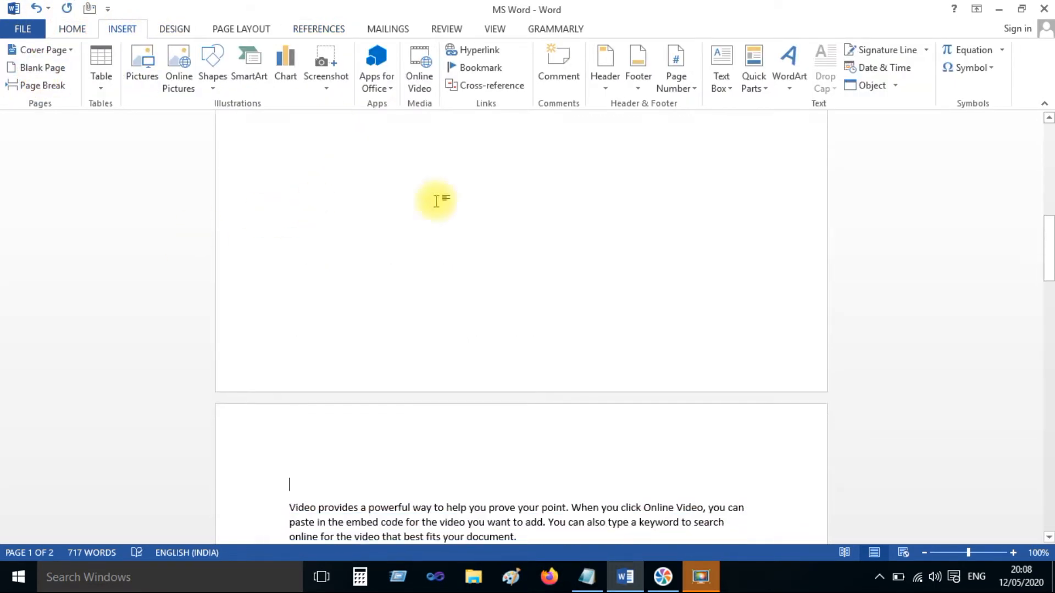
Step: Enter the heading text "About Video" on the empty line at the start of the second page
{"action": "scroll", "coordinate": [432, 169], "scroll_direction": "down", "scroll_amount": 5}
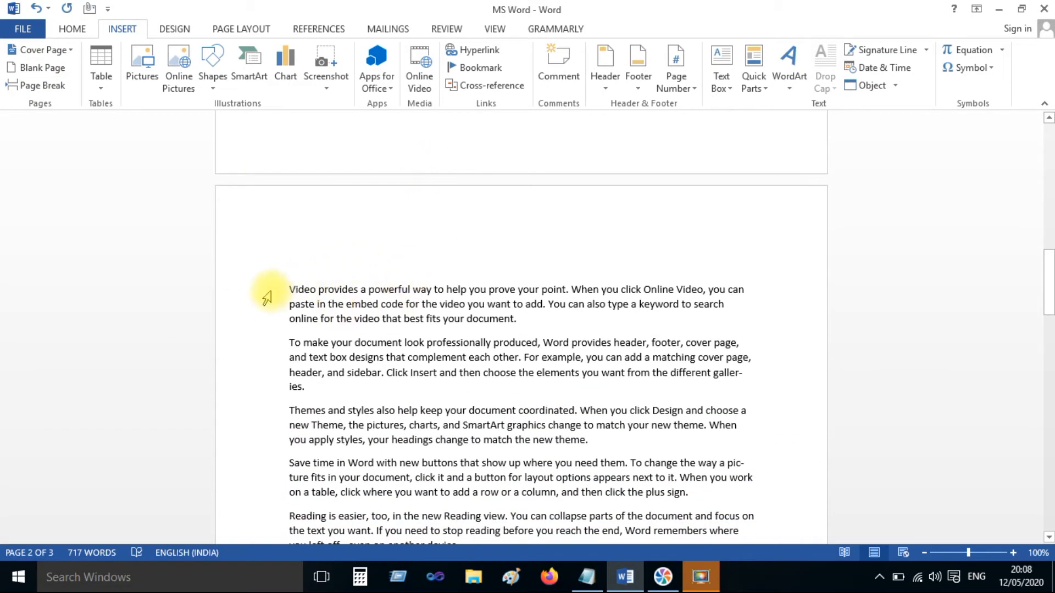
{"action": "type", "text": "A"}
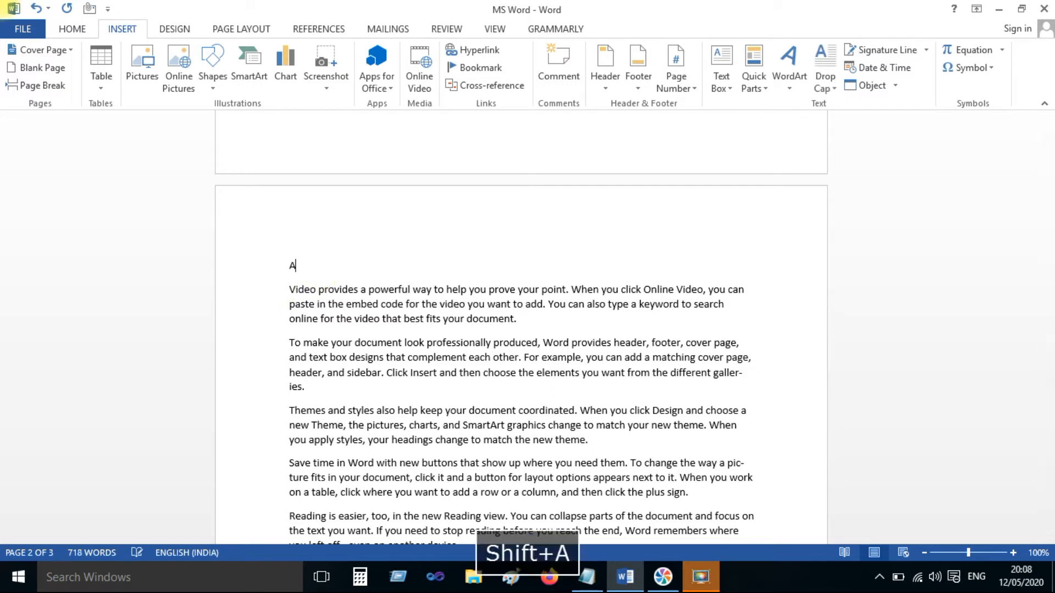
{"action": "type", "text": "bout Video"}
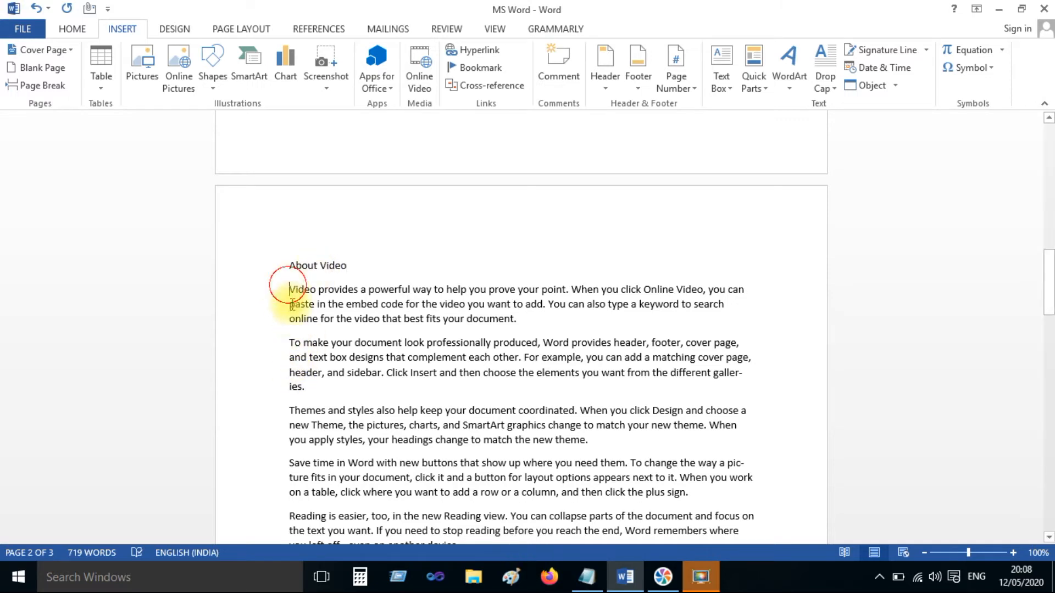
Step: Add an empty line before the second page's first "Save time in Word" paragraph and insert a page break there
{"action": "left_click_drag", "start_coordinate": [289, 290], "coordinate": [312, 398]}
{"action": "scroll", "coordinate": [439, 341], "scroll_direction": "down", "scroll_amount": 3}
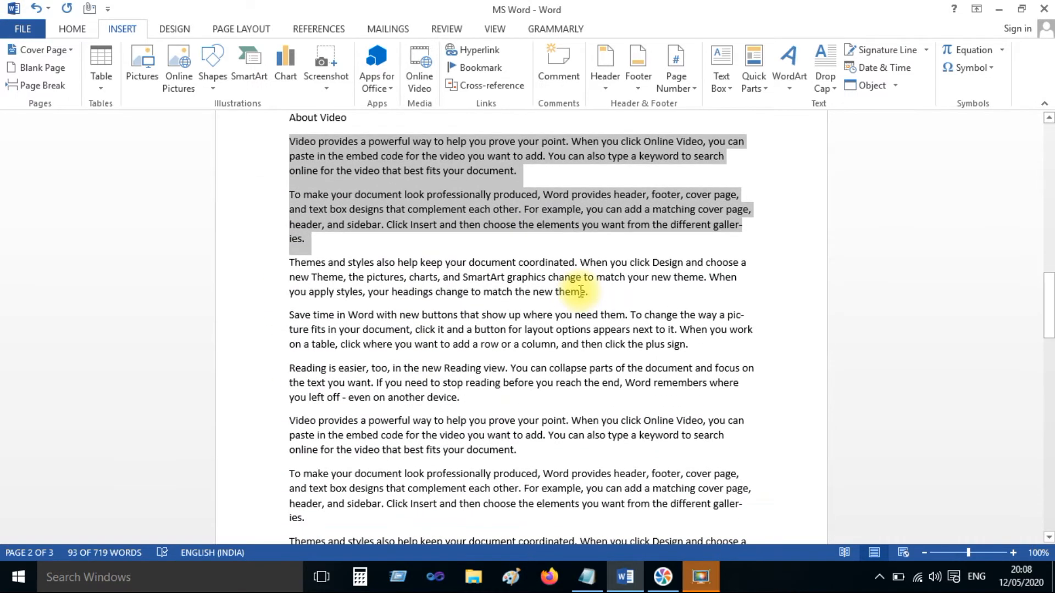
{"action": "left_click", "coordinate": [288, 314]}
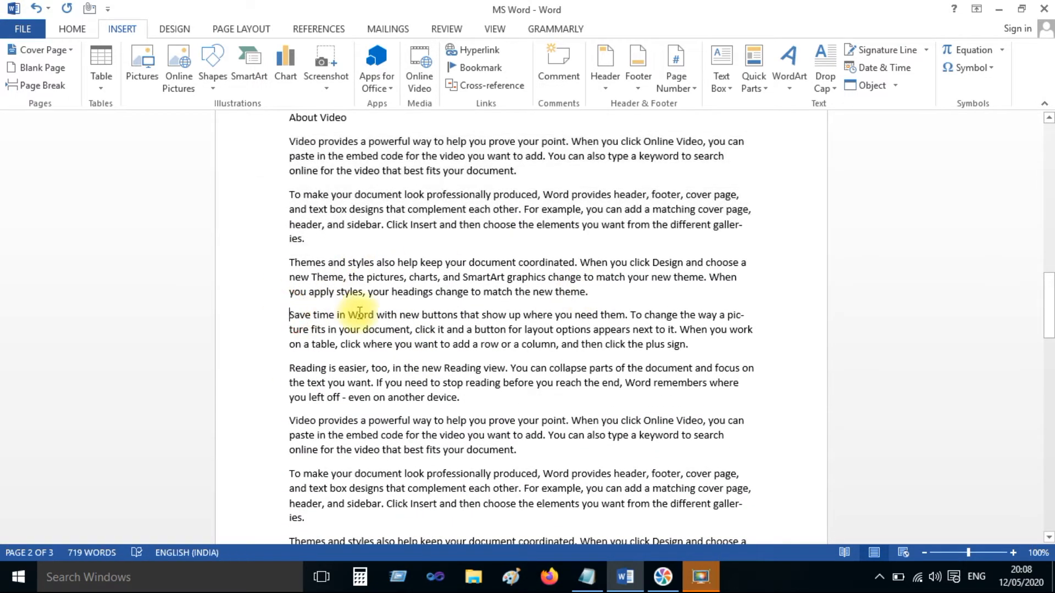
{"action": "key", "text": "Return"}
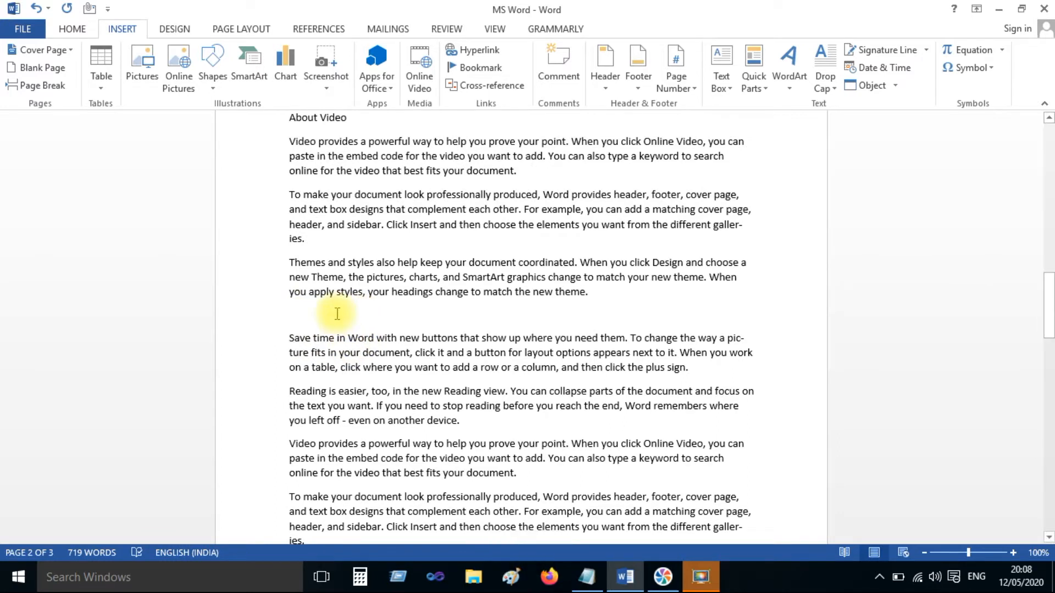
{"action": "left_click", "coordinate": [48, 86]}
Step: Enter the heading text "About Save" on the empty line at the start of the third page
{"action": "scroll", "coordinate": [474, 247], "scroll_direction": "down", "scroll_amount": 10}
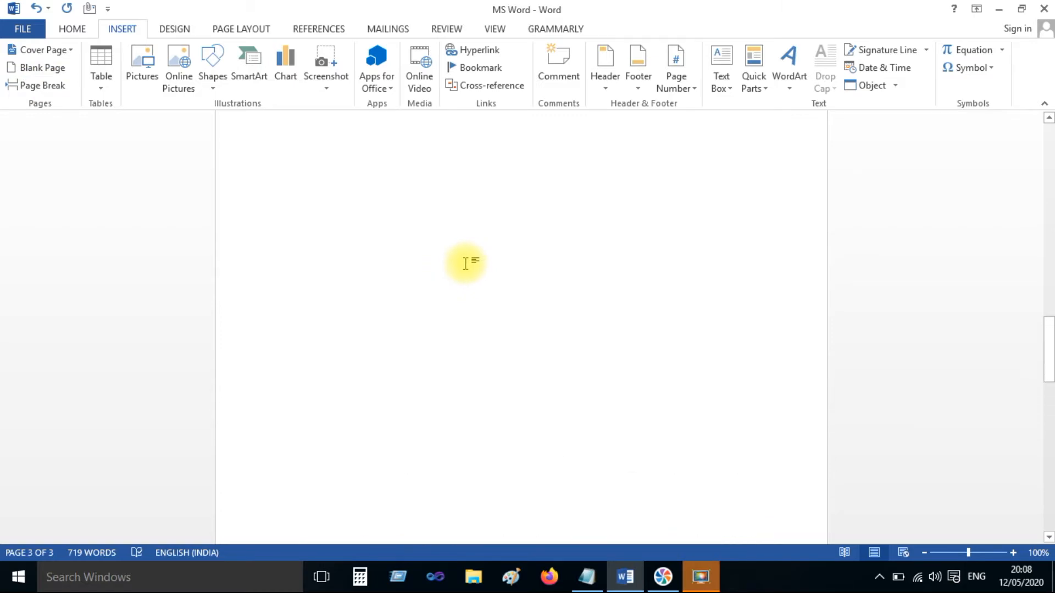
{"action": "scroll", "coordinate": [301, 328], "scroll_direction": "up", "scroll_amount": 3}
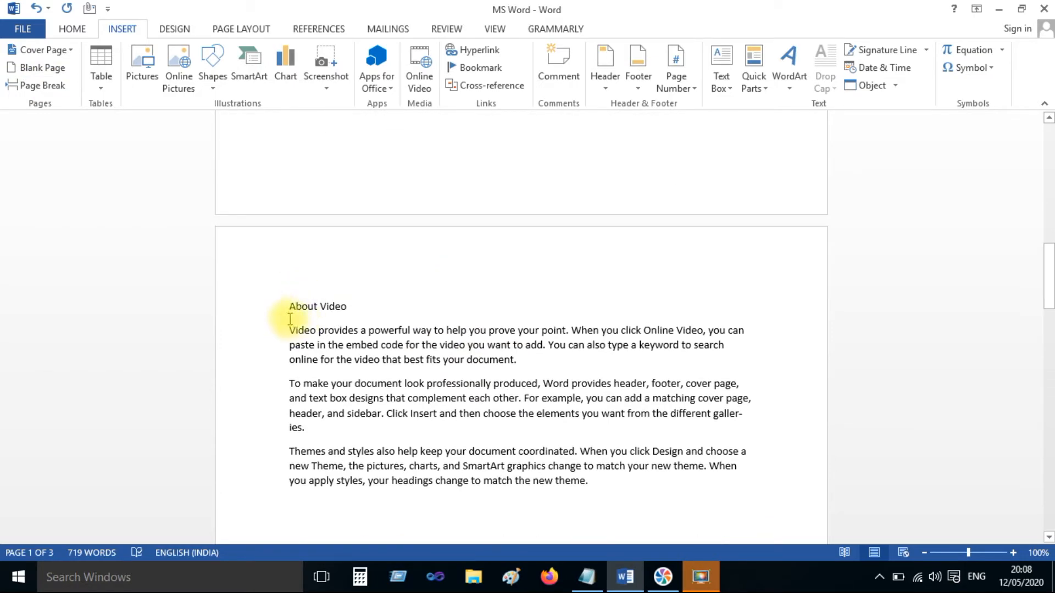
{"action": "scroll", "coordinate": [327, 340], "scroll_direction": "down", "scroll_amount": 15}
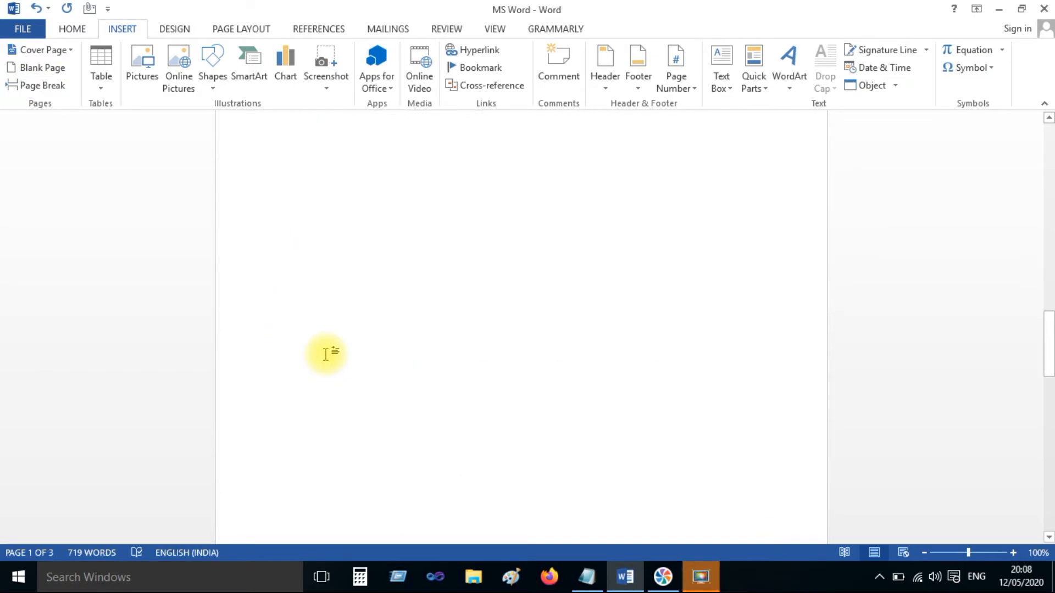
{"action": "scroll", "coordinate": [327, 355], "scroll_direction": "down", "scroll_amount": 3}
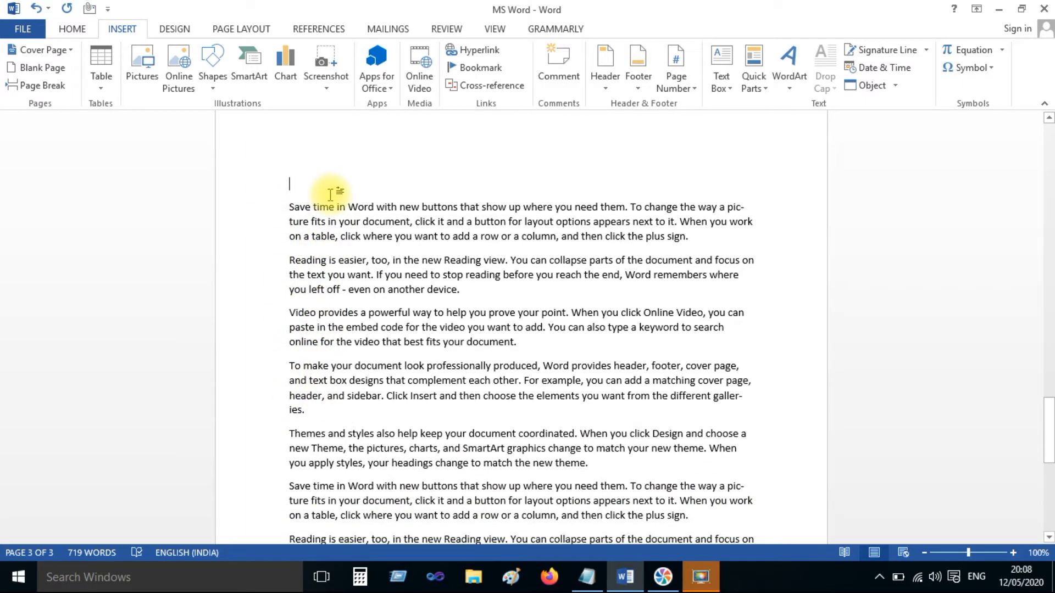
{"action": "type", "text": "About Sav"}
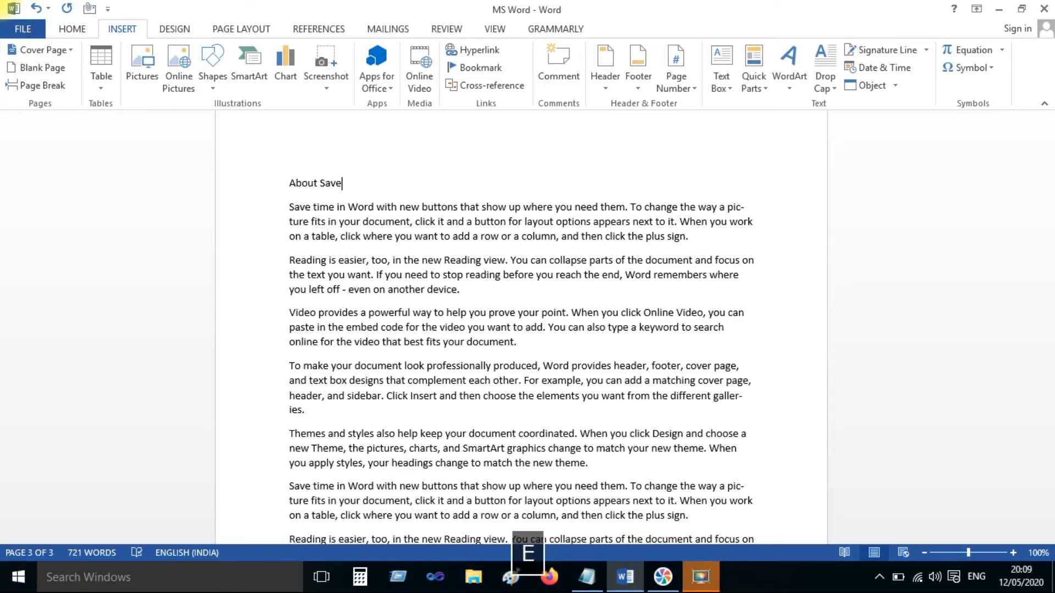
{"action": "type", "text": "e"}
Step: Insert a page break before the third page's first "Themes and styles" paragraph and enter the heading text "About Theme" above it
{"action": "scroll", "coordinate": [316, 366], "scroll_direction": "down", "scroll_amount": 2}
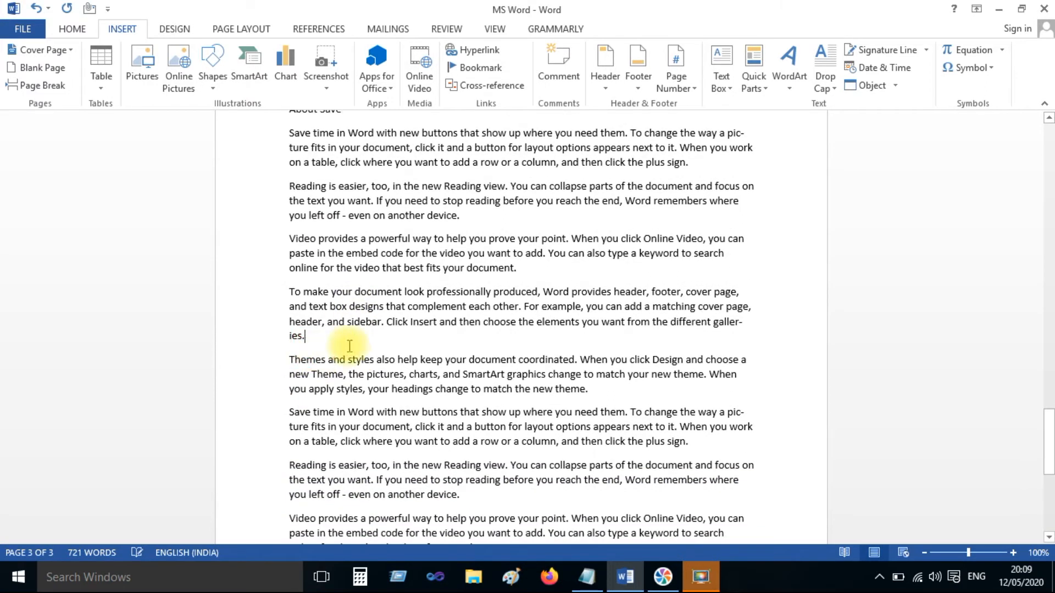
{"action": "left_click", "coordinate": [42, 87]}
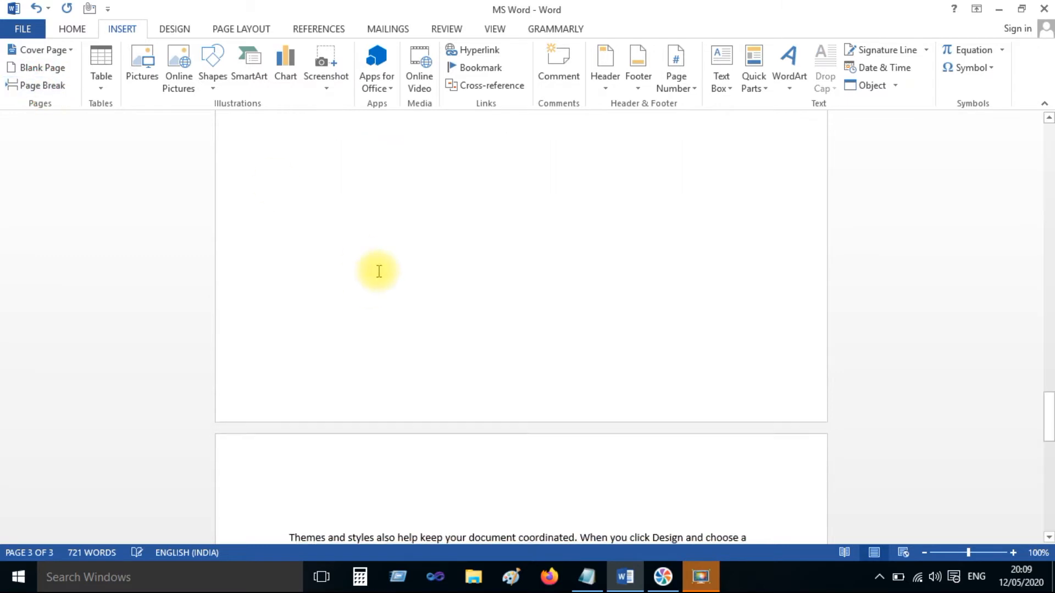
{"action": "scroll", "coordinate": [377, 271], "scroll_direction": "down", "scroll_amount": 10}
{"action": "scroll", "coordinate": [391, 208], "scroll_direction": "up", "scroll_amount": 3}
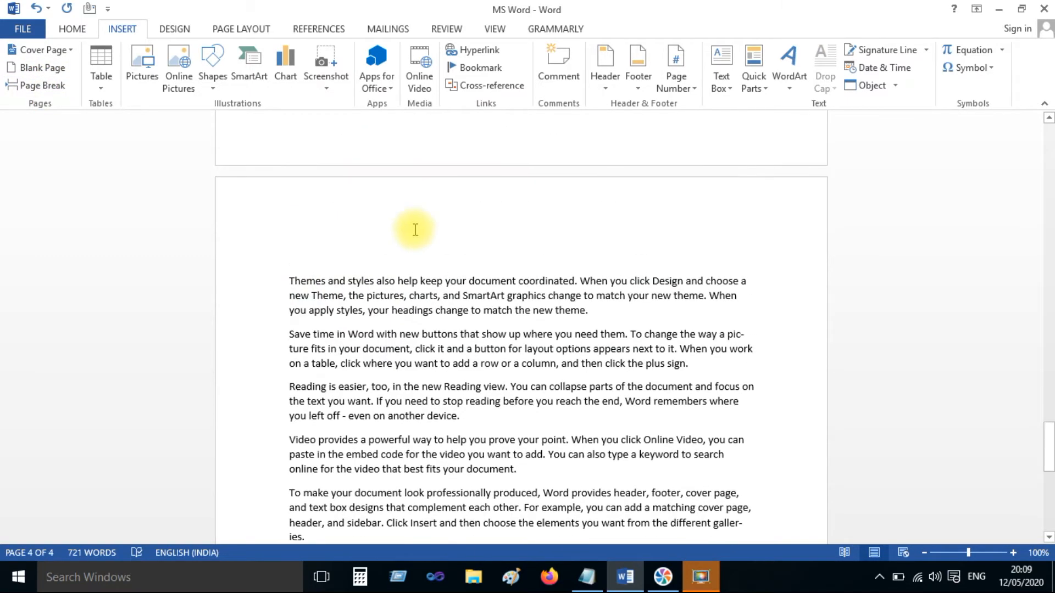
{"action": "type", "text": "About"}
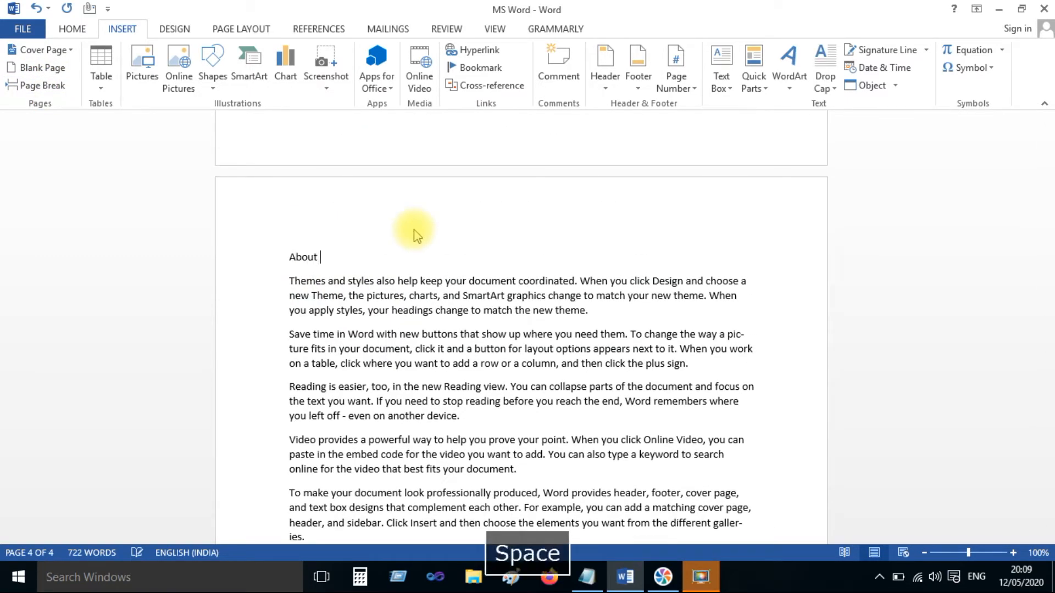
{"action": "type", "text": " Theme"}
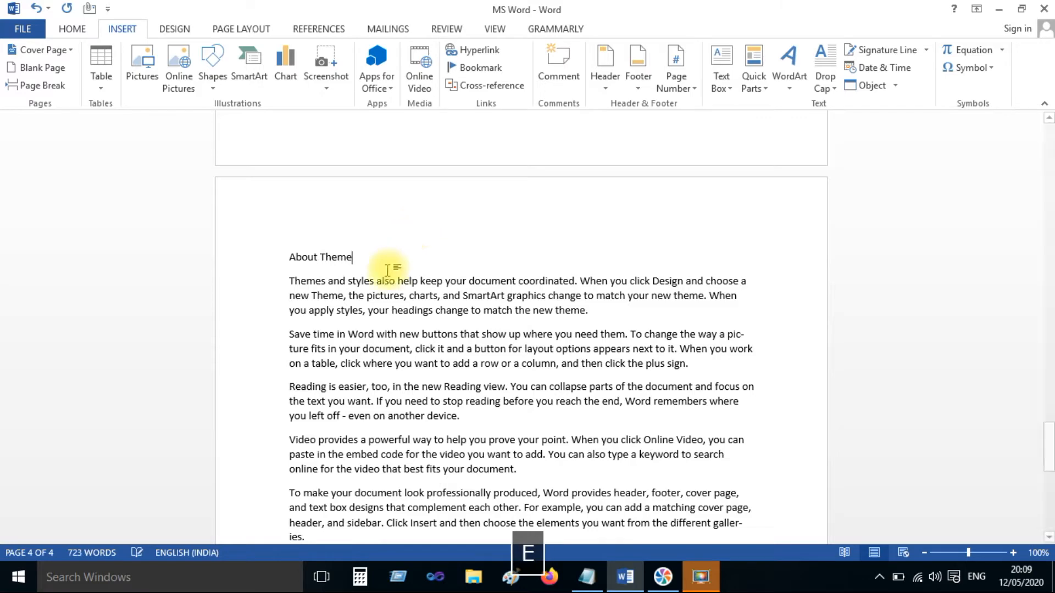
Step: Apply the Heading 1 style to the "About Video" line at the start of the second page
{"action": "scroll", "coordinate": [385, 261], "scroll_direction": "down", "scroll_amount": 10}
{"action": "scroll", "coordinate": [368, 268], "scroll_direction": "up", "scroll_amount": 10}
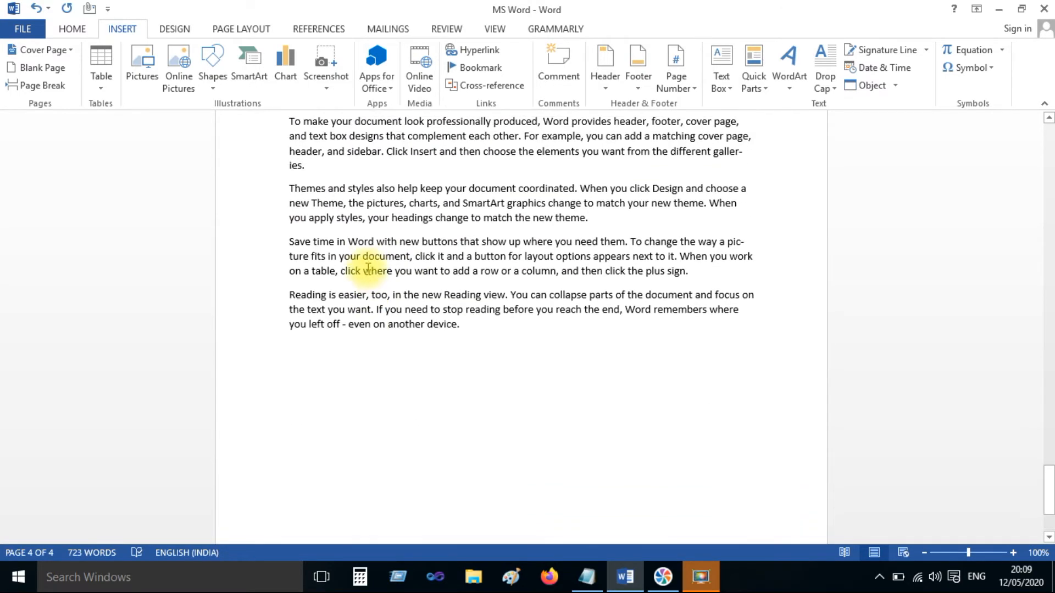
{"action": "scroll", "coordinate": [371, 268], "scroll_direction": "up", "scroll_amount": 15}
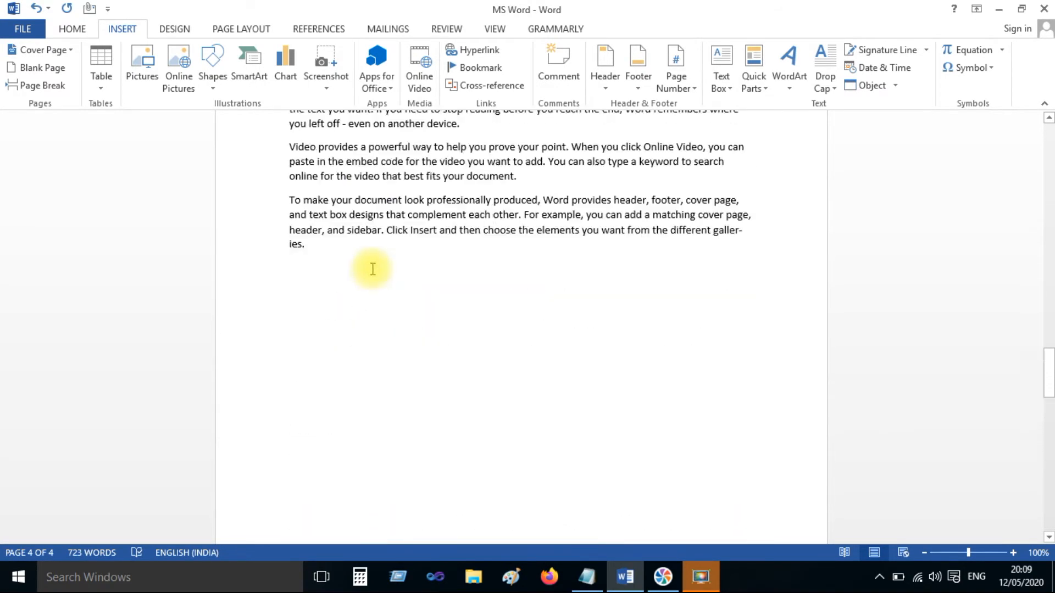
{"action": "scroll", "coordinate": [372, 269], "scroll_direction": "up", "scroll_amount": 8}
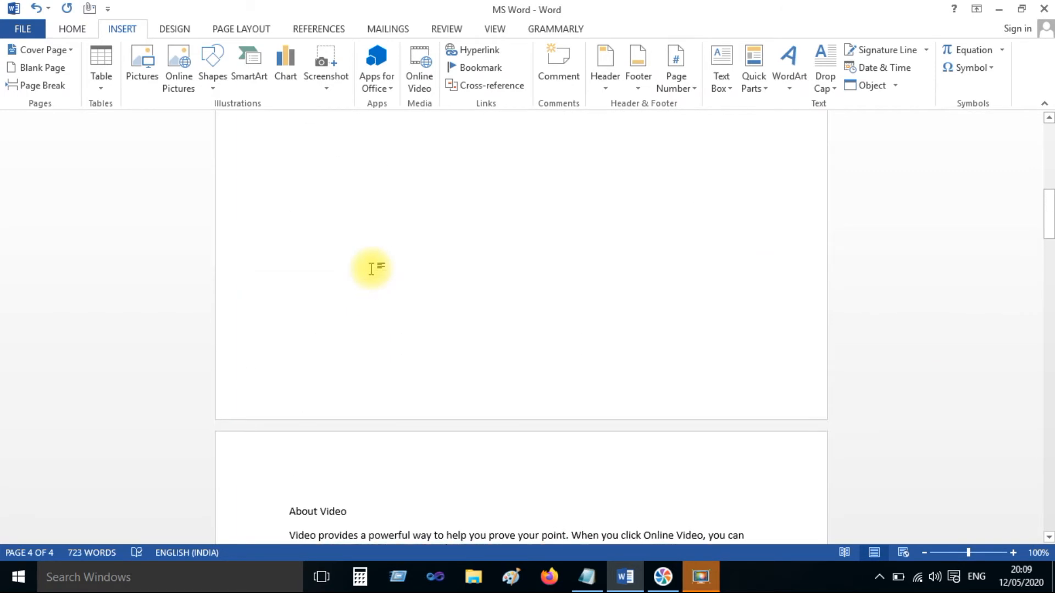
{"action": "scroll", "coordinate": [372, 269], "scroll_direction": "down", "scroll_amount": 6}
{"action": "scroll", "coordinate": [373, 269], "scroll_direction": "down", "scroll_amount": 3}
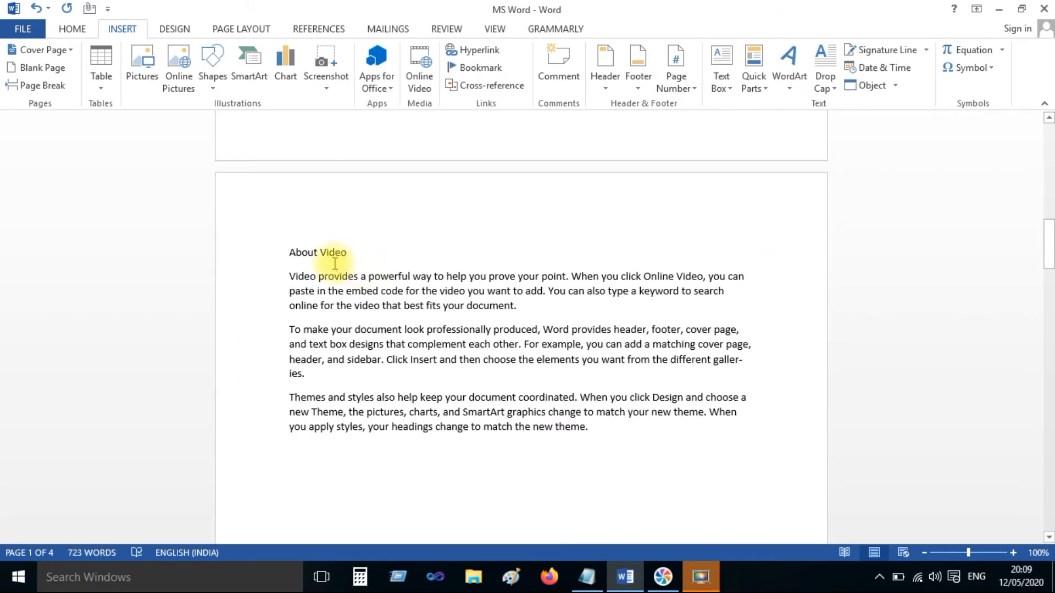
{"action": "left_click", "coordinate": [289, 250]}
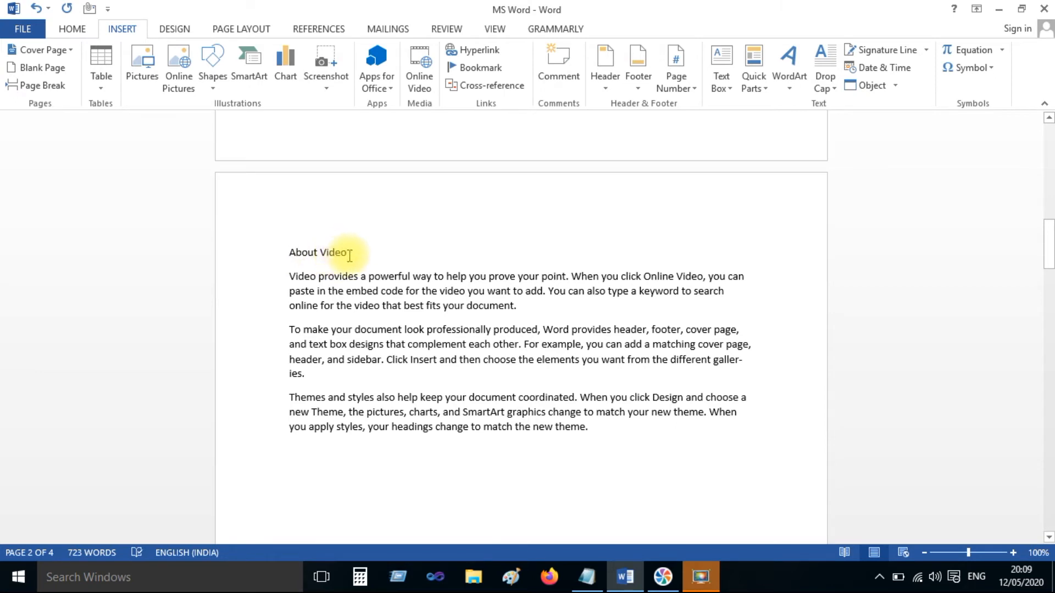
{"action": "left_click", "coordinate": [350, 254], "text": "shift"}
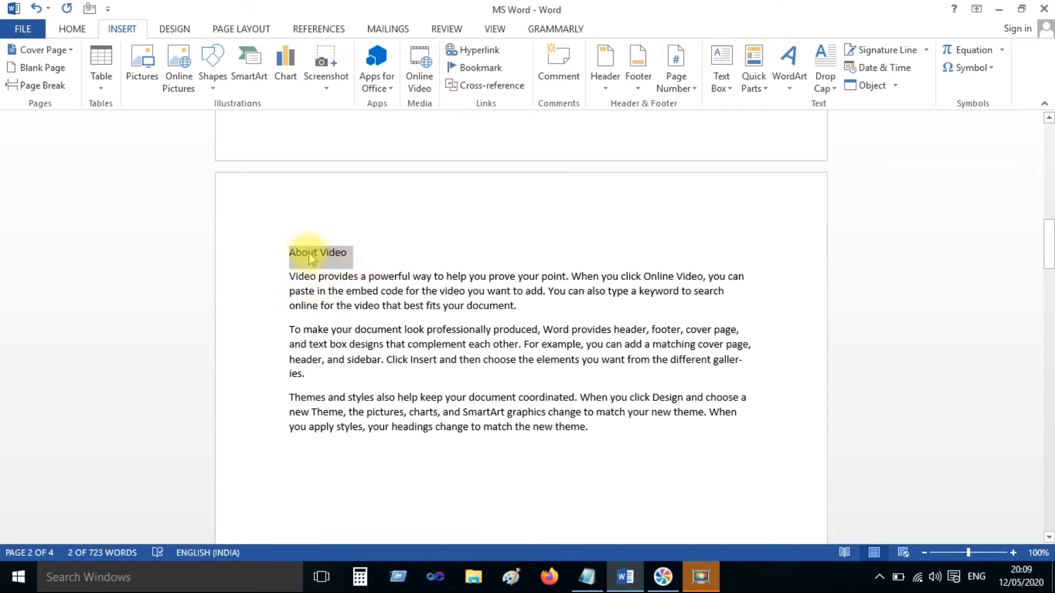
{"action": "left_click", "coordinate": [71, 28]}
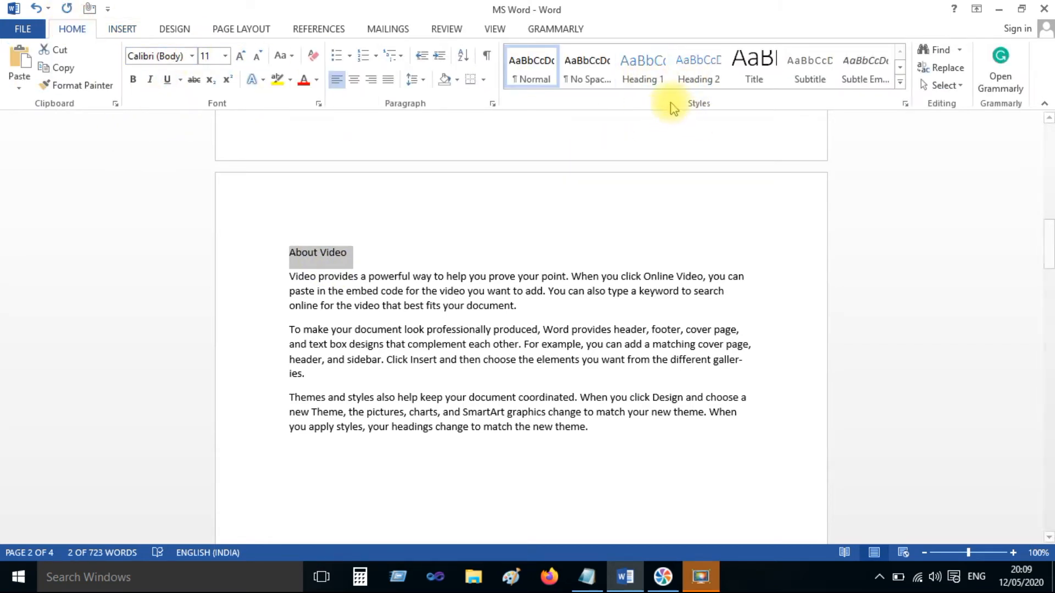
{"action": "left_click", "coordinate": [647, 75]}
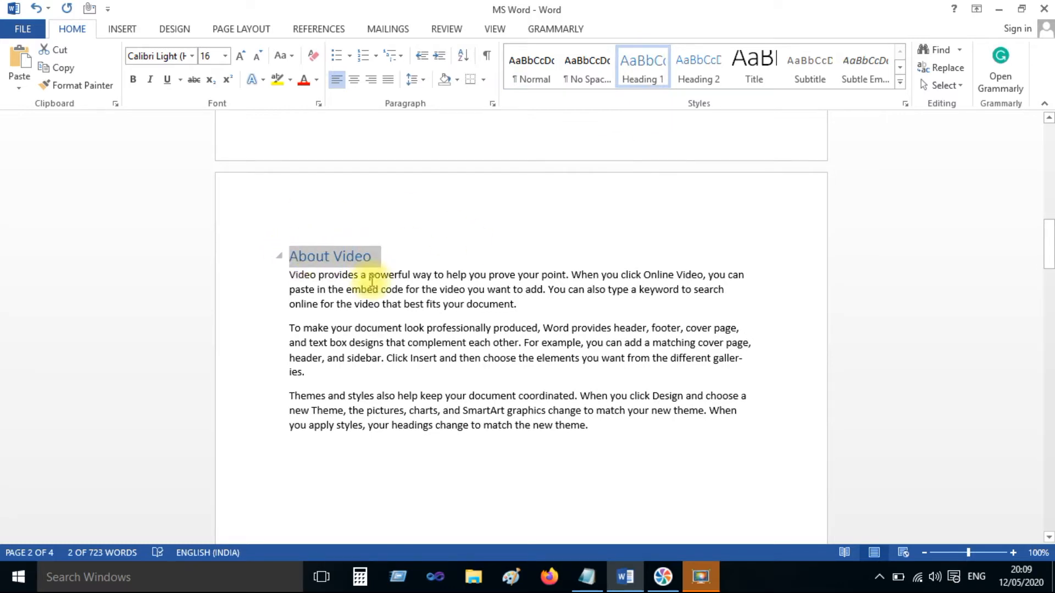
Step: Apply the Heading 1 style to the "About Save" line at the start of the third page
{"action": "scroll", "coordinate": [379, 253], "scroll_direction": "down", "scroll_amount": 2}
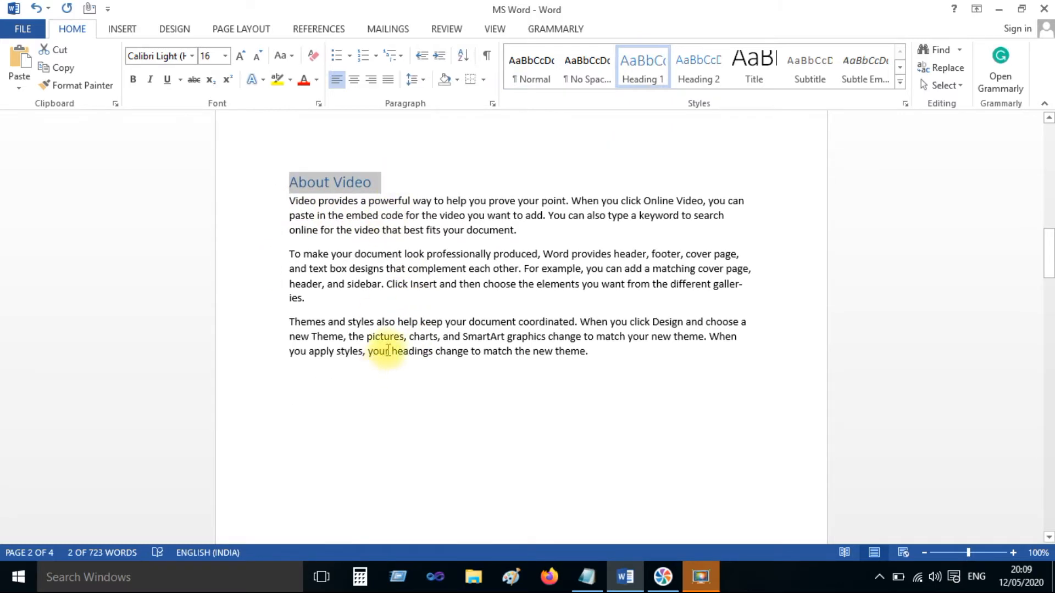
{"action": "scroll", "coordinate": [386, 346], "scroll_direction": "down", "scroll_amount": 13}
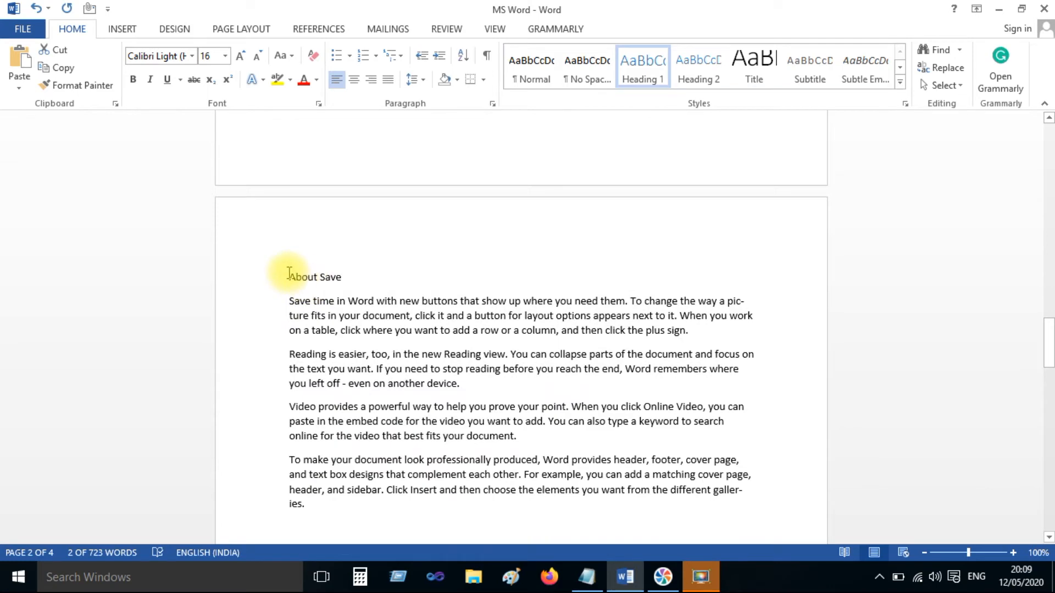
{"action": "left_click", "coordinate": [287, 278]}
{"action": "left_click", "coordinate": [348, 279], "text": "shift"}
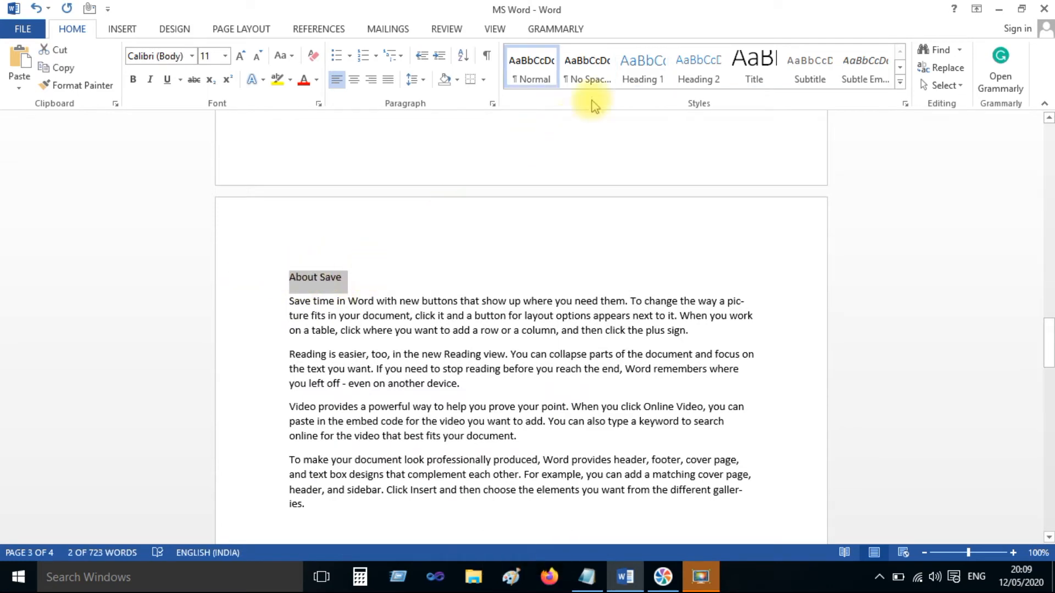
{"action": "left_click", "coordinate": [637, 72]}
Step: Apply the Heading 1 style to the "About Theme" line at the start of the fourth page
{"action": "scroll", "coordinate": [295, 305], "scroll_direction": "down", "scroll_amount": 10}
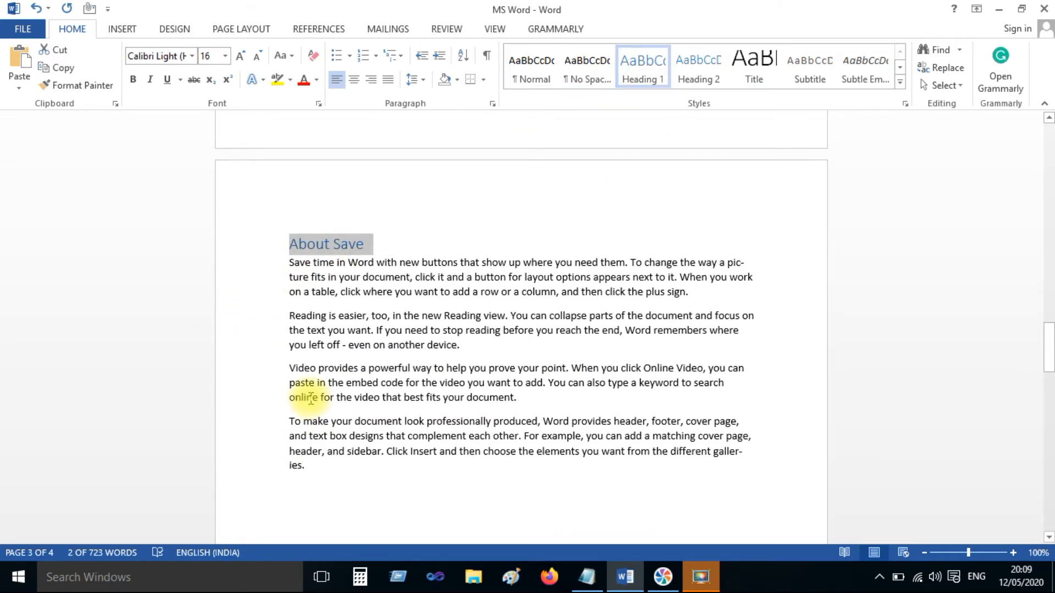
{"action": "scroll", "coordinate": [317, 393], "scroll_direction": "down", "scroll_amount": 4}
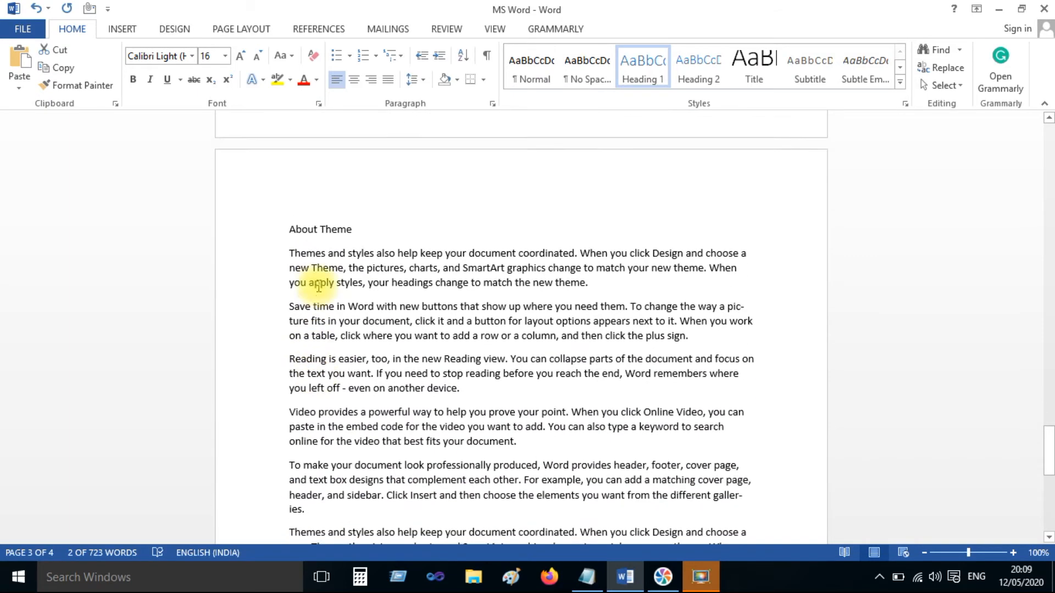
{"action": "left_click", "coordinate": [285, 228]}
{"action": "left_click", "coordinate": [353, 229], "text": "shift"}
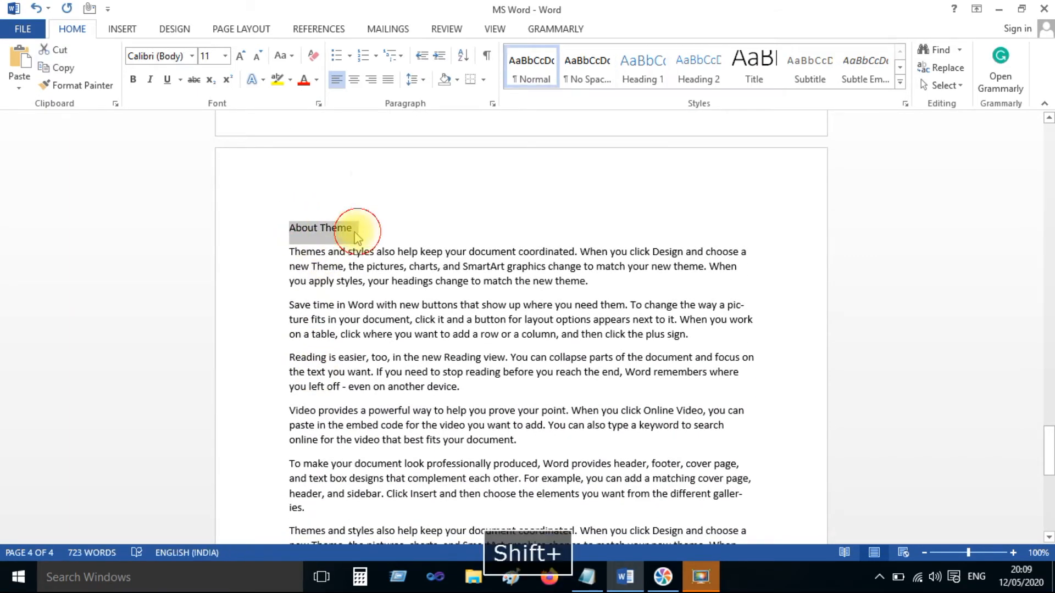
{"action": "left_click", "coordinate": [640, 70]}
Step: Insert a table of contents in the Automatic Table 1 format on the blank first page, then place the text cursor below it
{"action": "scroll", "coordinate": [343, 258], "scroll_direction": "down", "scroll_amount": 9}
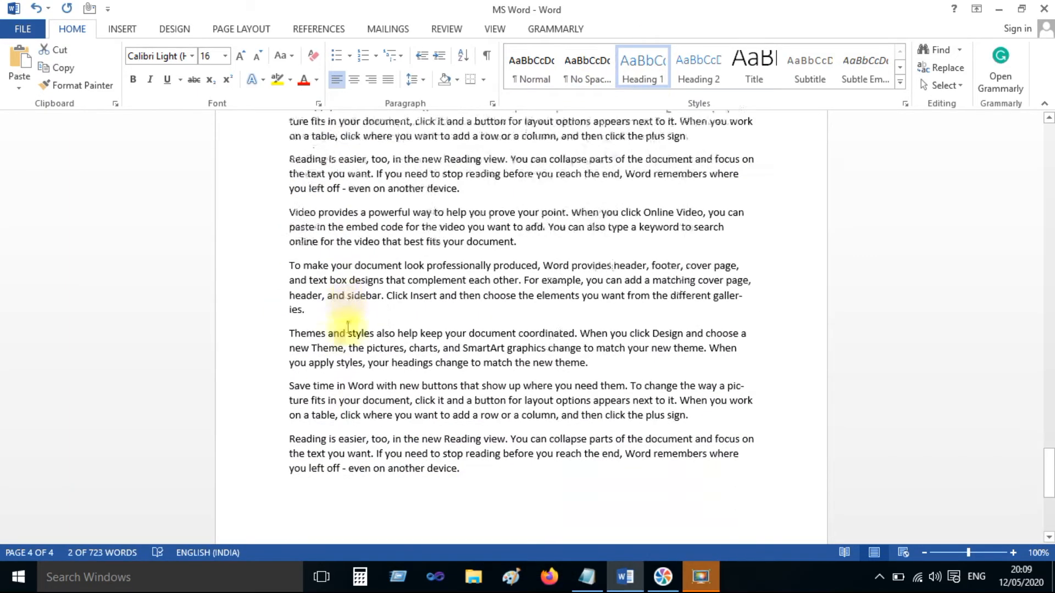
{"action": "scroll", "coordinate": [352, 283], "scroll_direction": "up", "scroll_amount": 10}
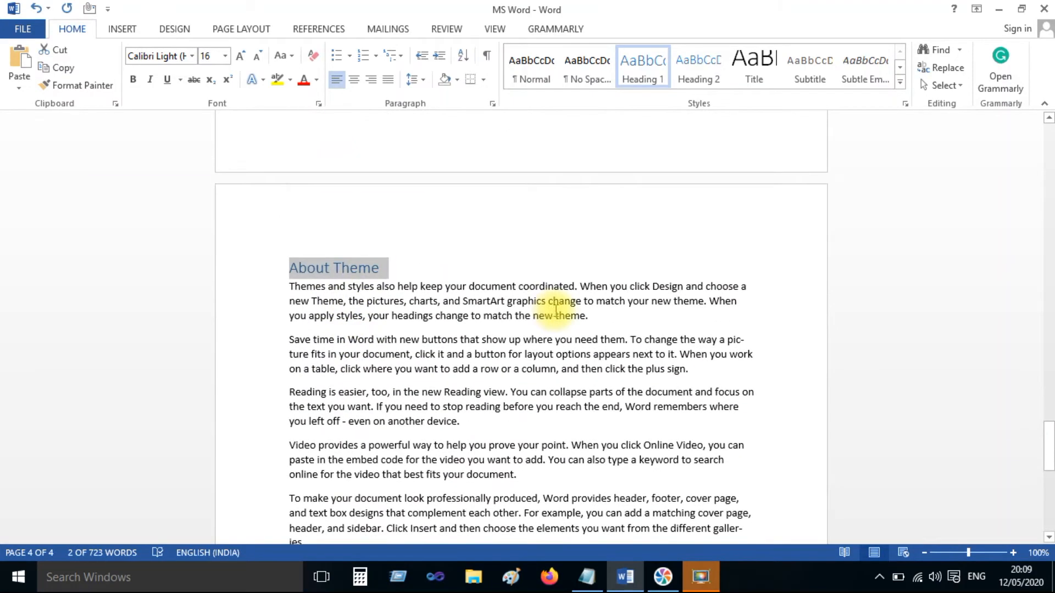
{"action": "scroll", "coordinate": [457, 352], "scroll_direction": "down", "scroll_amount": 2}
{"action": "scroll", "coordinate": [451, 327], "scroll_direction": "up", "scroll_amount": 9}
{"action": "left_click", "coordinate": [451, 325]}
{"action": "left_click_drag", "start_coordinate": [1052, 413], "coordinate": [1049, 147]}
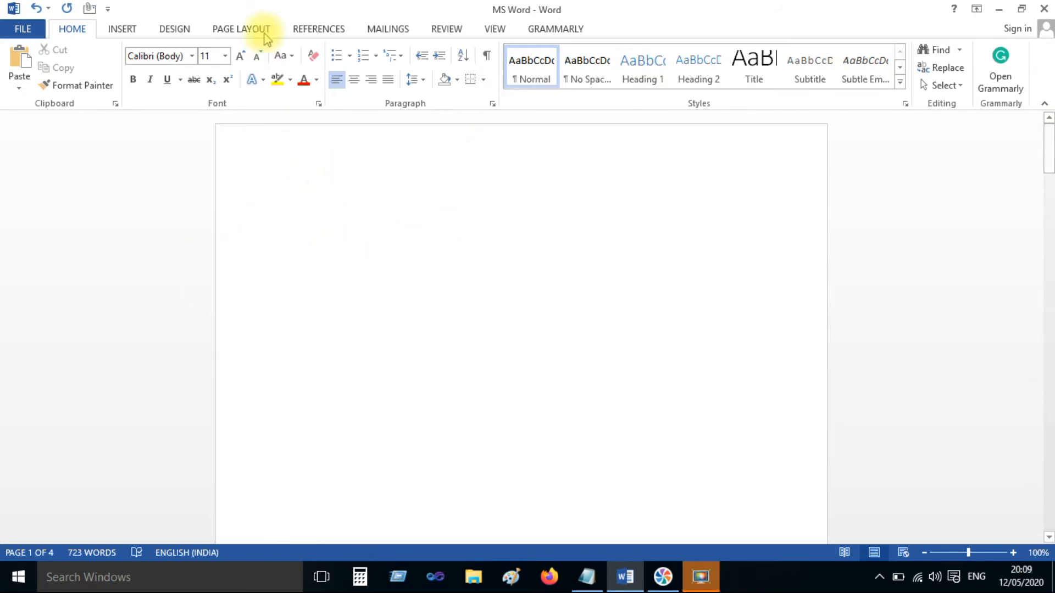
{"action": "left_click", "coordinate": [126, 29]}
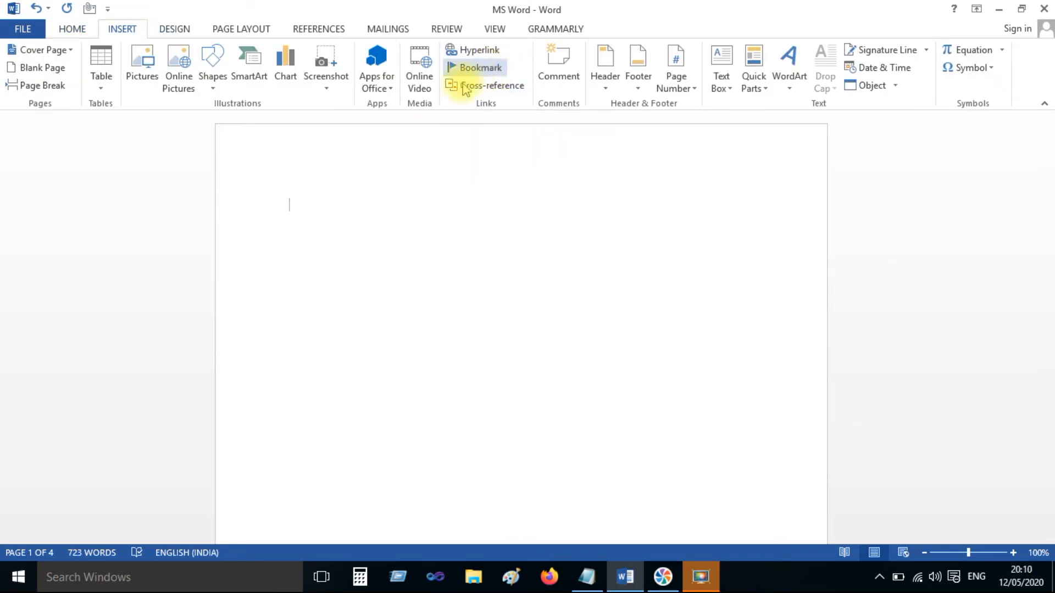
{"action": "left_click", "coordinate": [336, 33]}
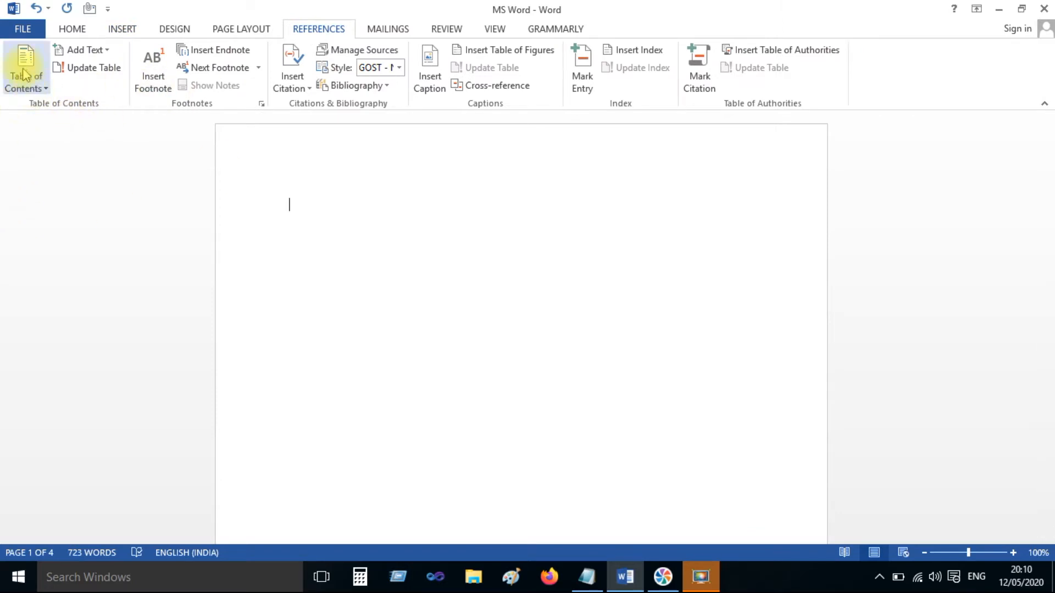
{"action": "left_click", "coordinate": [27, 87]}
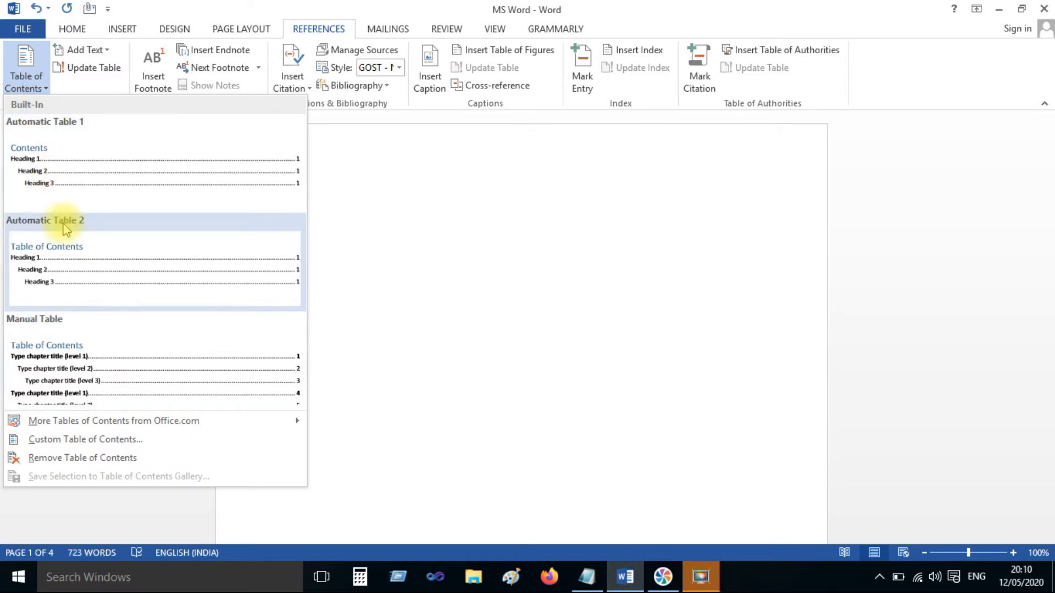
{"action": "left_click", "coordinate": [80, 172]}
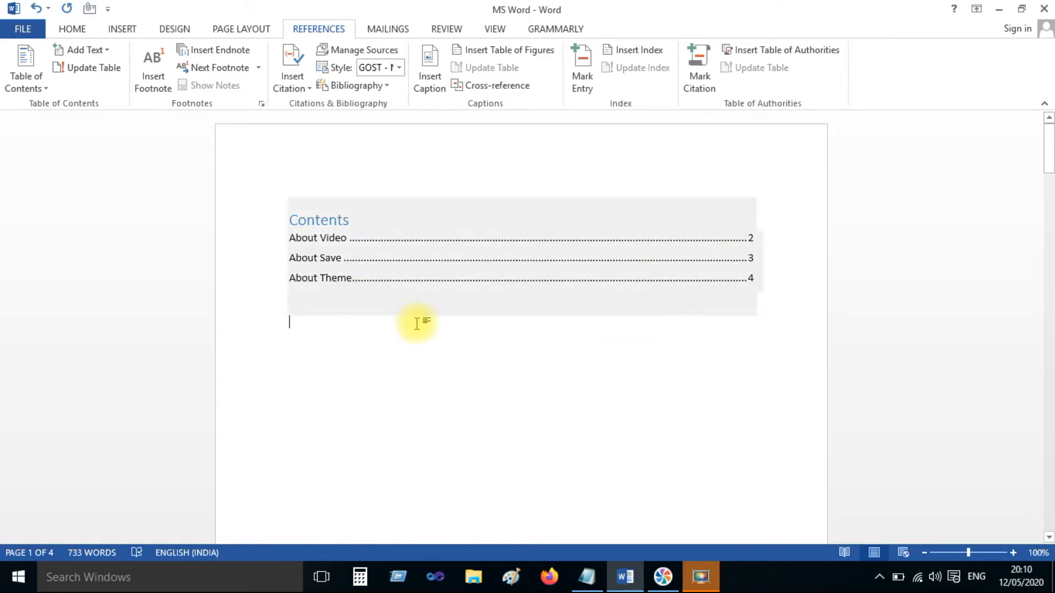
{"action": "double_click", "coordinate": [381, 349]}
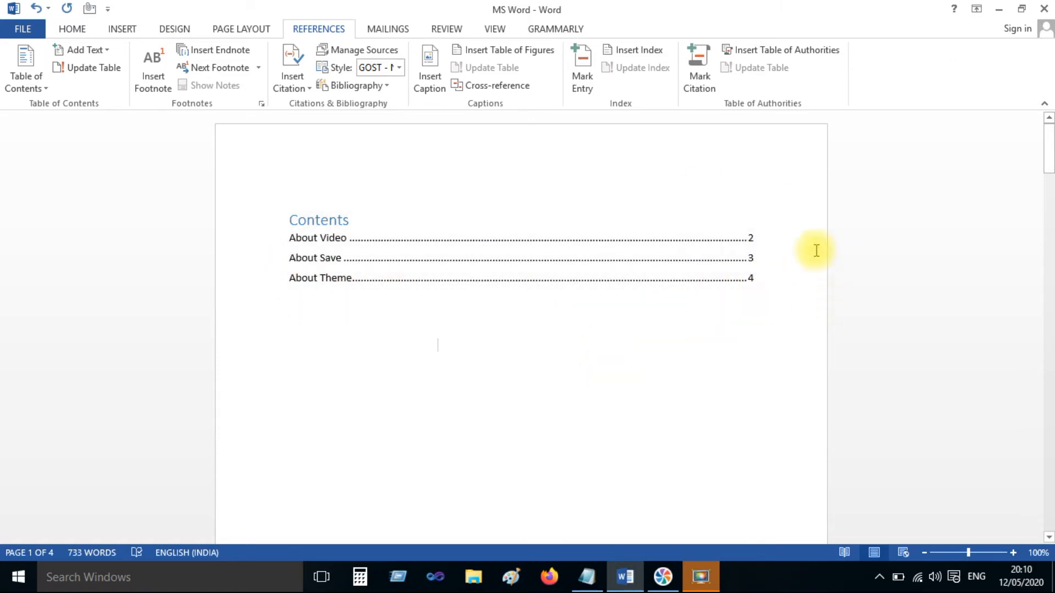
Step: Follow the "About Theme" entry in the table of contents to its section and look over the page
{"action": "left_click", "coordinate": [750, 284], "text": "ctrl"}
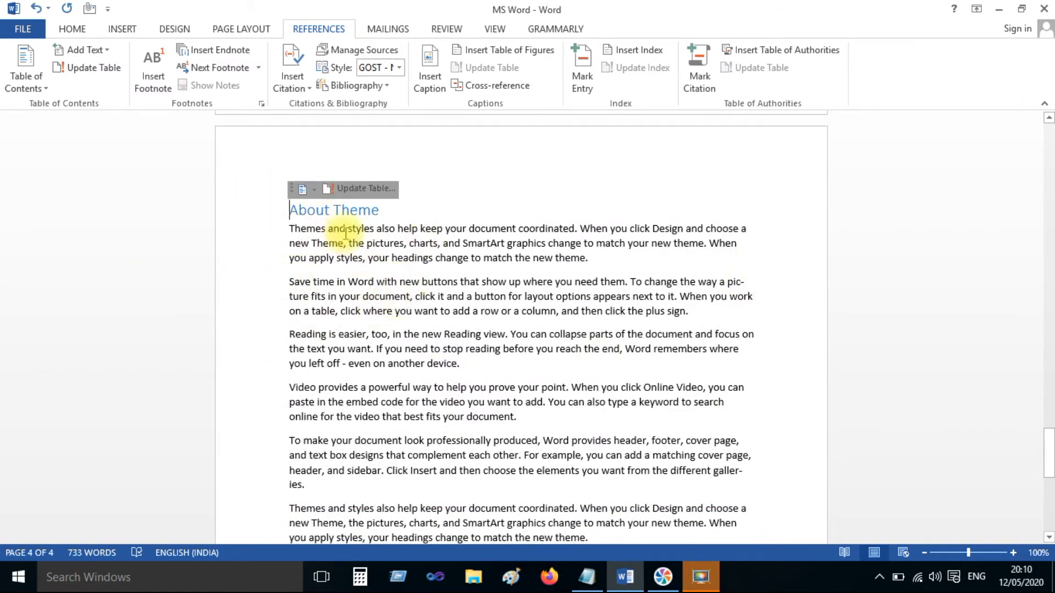
{"action": "scroll", "coordinate": [267, 169], "scroll_direction": "down", "scroll_amount": 2}
{"action": "scroll", "coordinate": [317, 231], "scroll_direction": "up", "scroll_amount": 2}
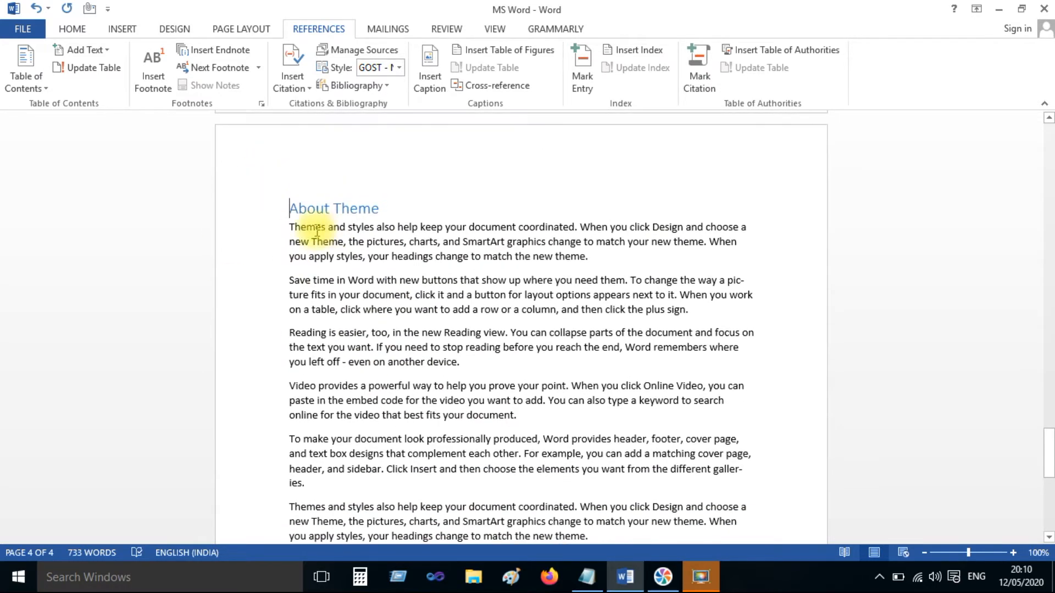
Step: Insert a page break after the fourth page's "To make your document look professionally produced" paragraph and enter the heading text "About Style" on the new page
{"action": "scroll", "coordinate": [348, 278], "scroll_direction": "down", "scroll_amount": 3}
{"action": "left_click", "coordinate": [318, 376]}
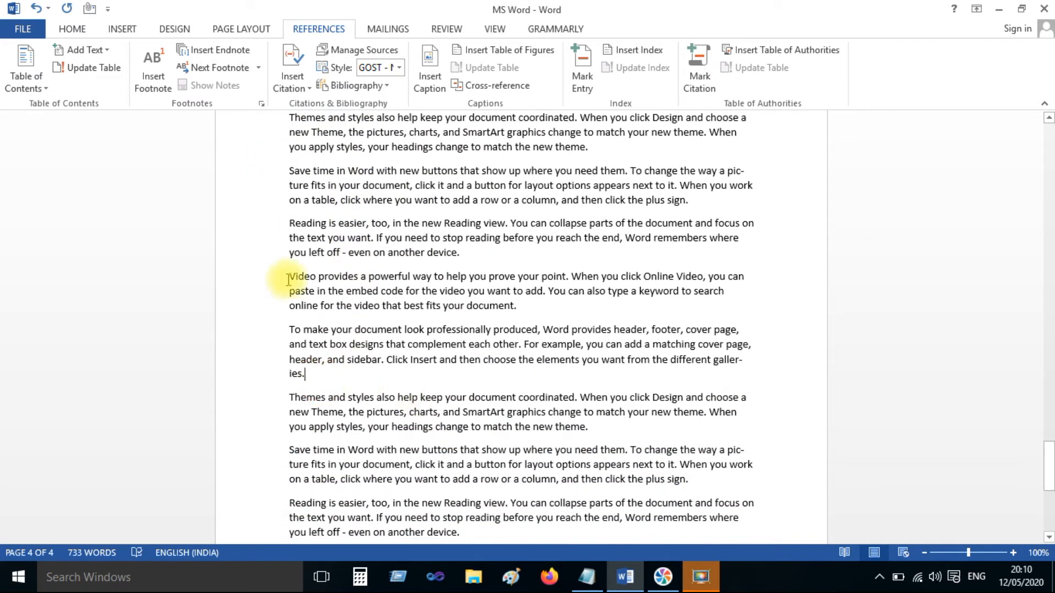
{"action": "left_click", "coordinate": [122, 29]}
{"action": "left_click", "coordinate": [42, 67]}
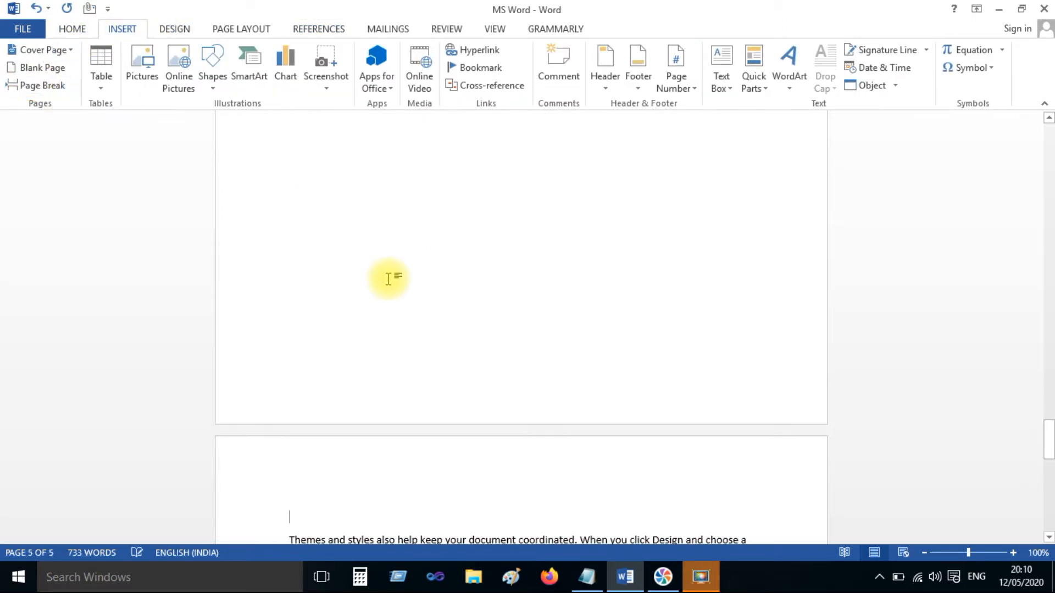
{"action": "scroll", "coordinate": [317, 340], "scroll_direction": "down", "scroll_amount": 5}
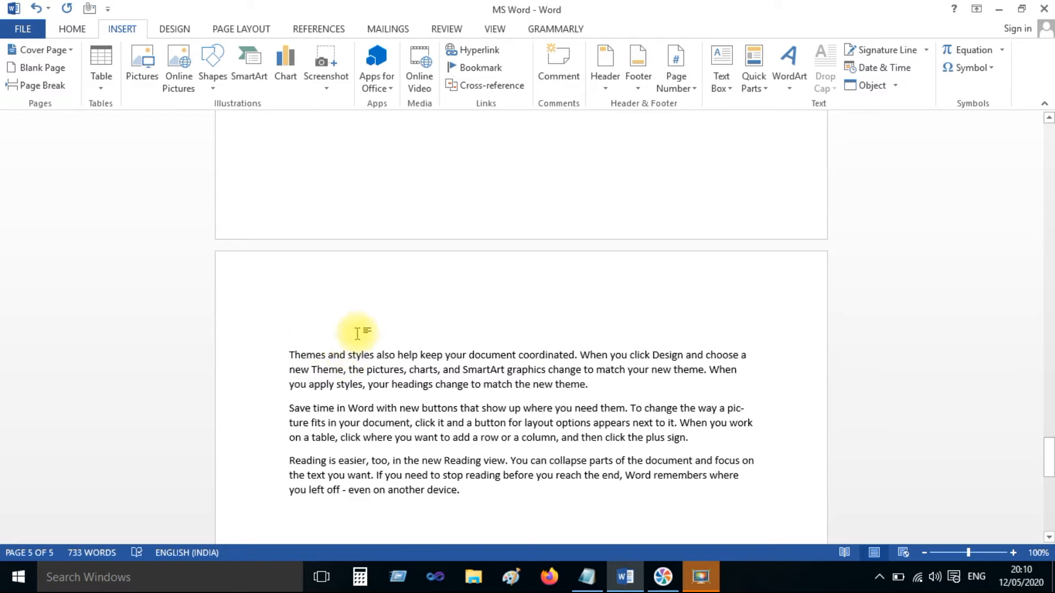
{"action": "type", "text": "About Style"}
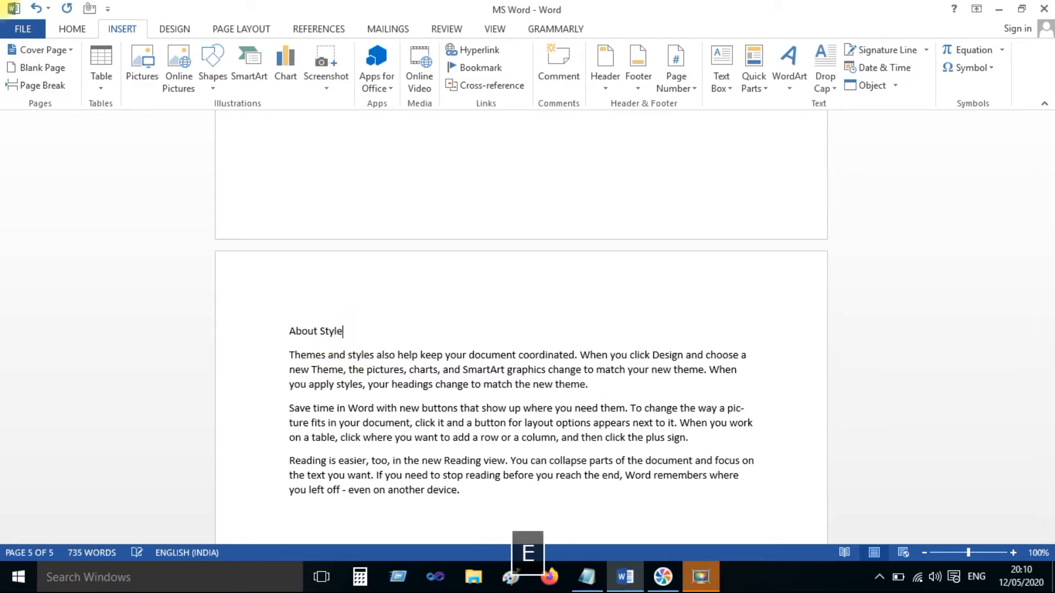
Step: Apply the Heading 1 style to the "About Style" line at the start of the fifth page
{"action": "key", "text": "shift+Home"}
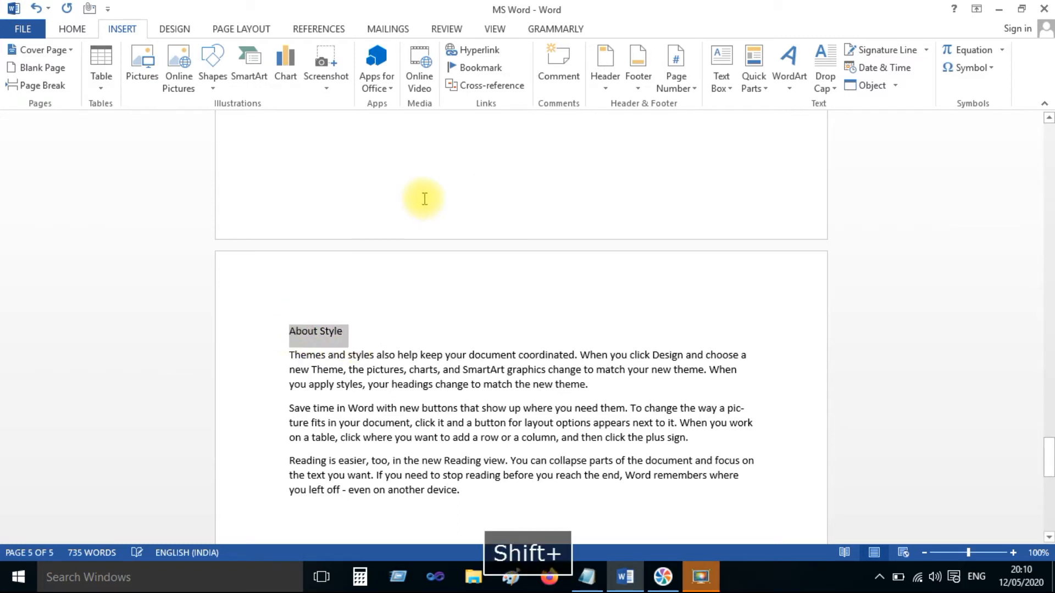
{"action": "key", "text": "Right"}
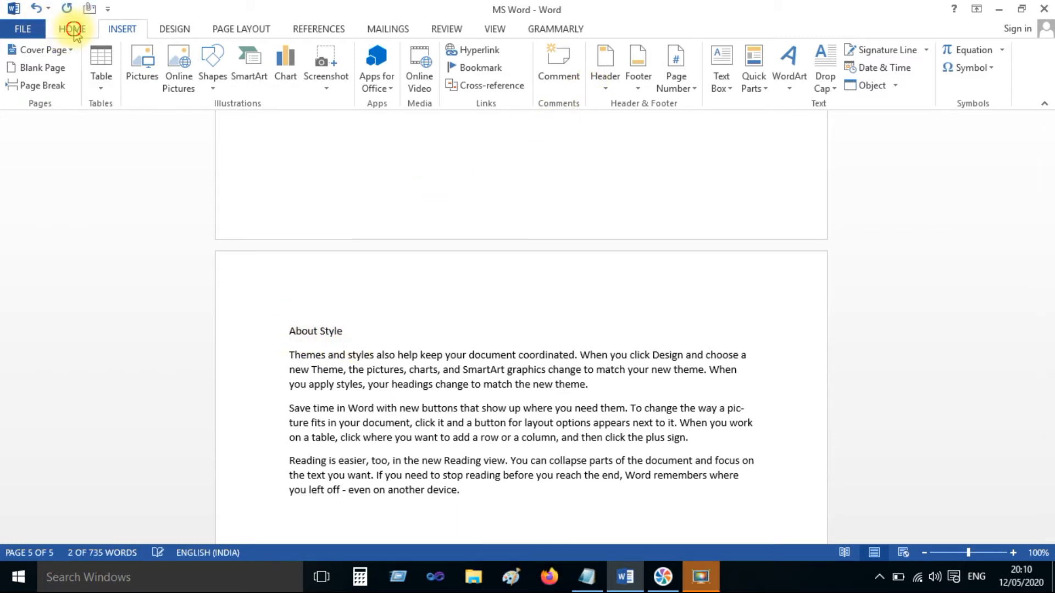
{"action": "left_click", "coordinate": [73, 28]}
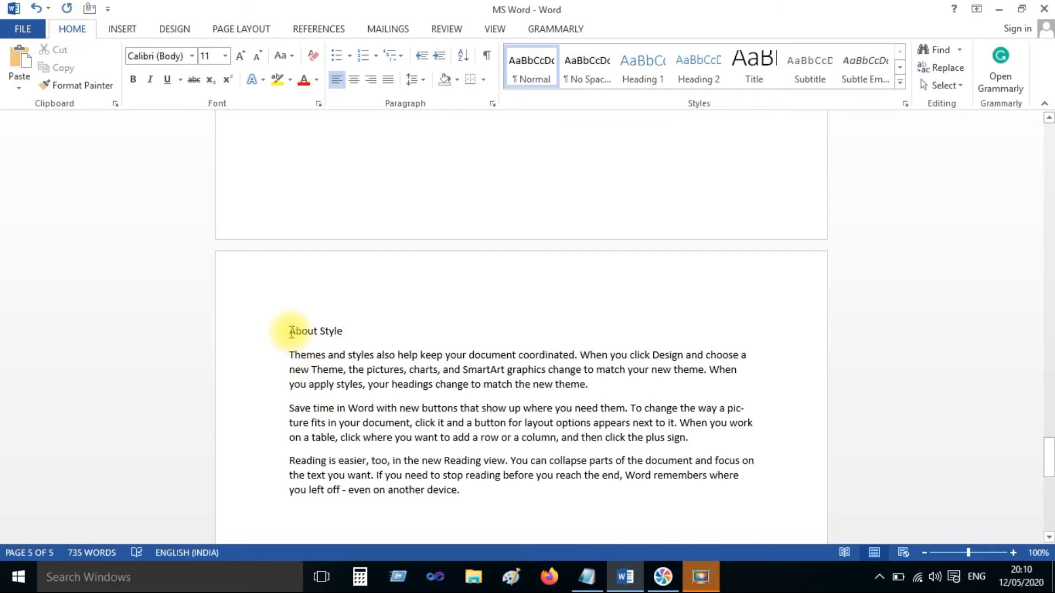
{"action": "key", "text": "shift+Home"}
{"action": "left_click", "coordinate": [639, 77]}
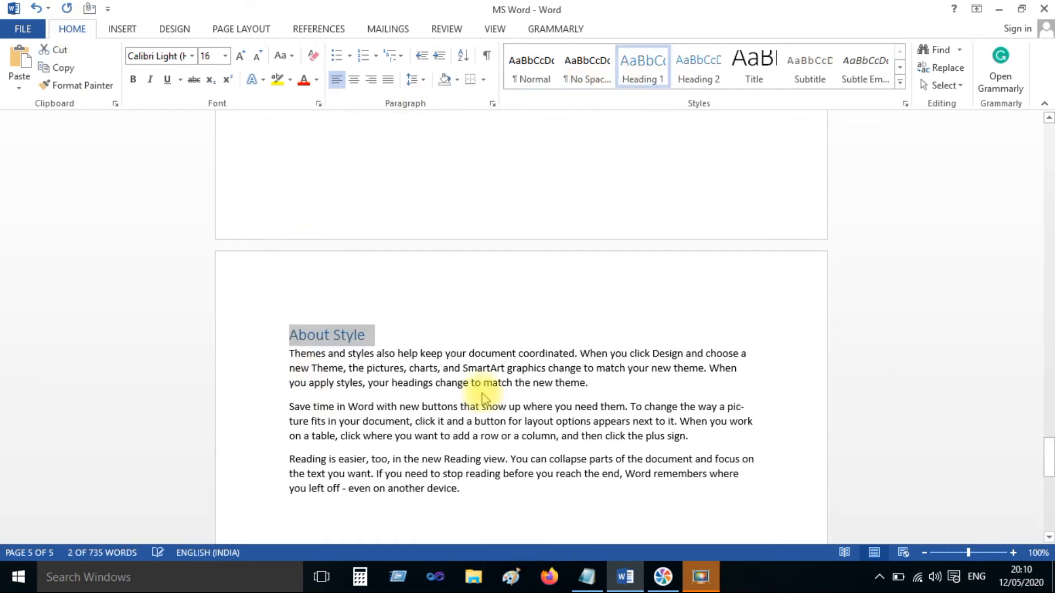
{"action": "left_click", "coordinate": [315, 336]}
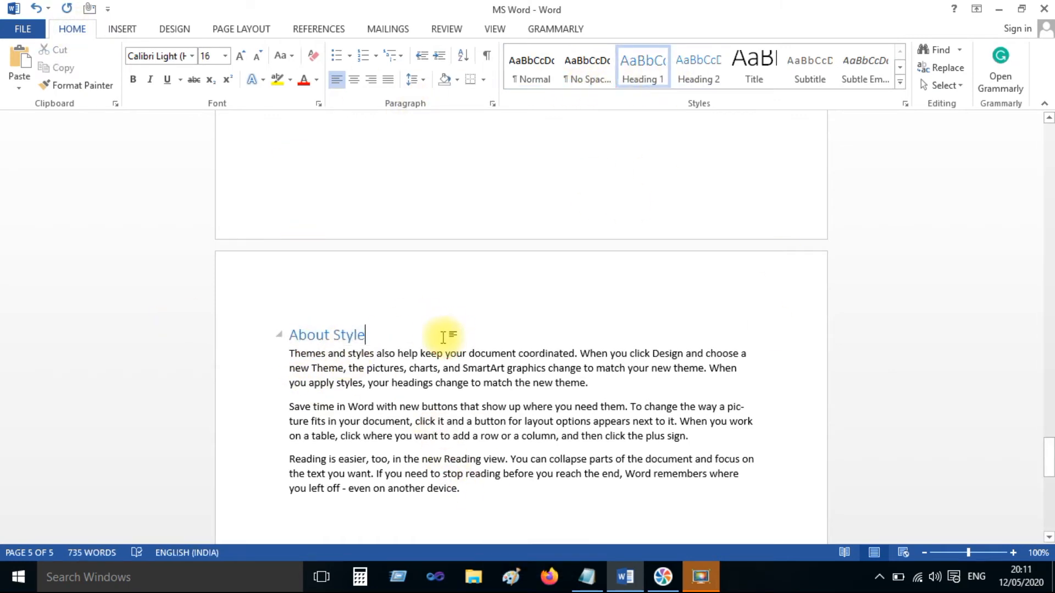
Step: Update the table of contents on the first page using the page-numbers-only option, twice
{"action": "scroll", "coordinate": [449, 336], "scroll_direction": "up", "scroll_amount": 10}
{"action": "left_click_drag", "start_coordinate": [1049, 410], "coordinate": [1048, 140]}
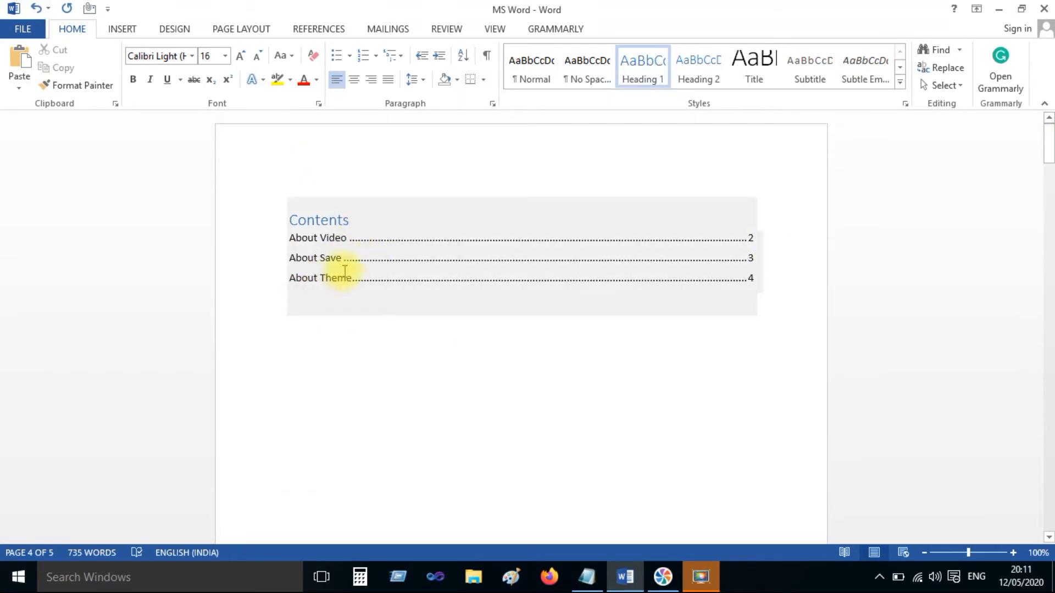
{"action": "left_click", "coordinate": [315, 29]}
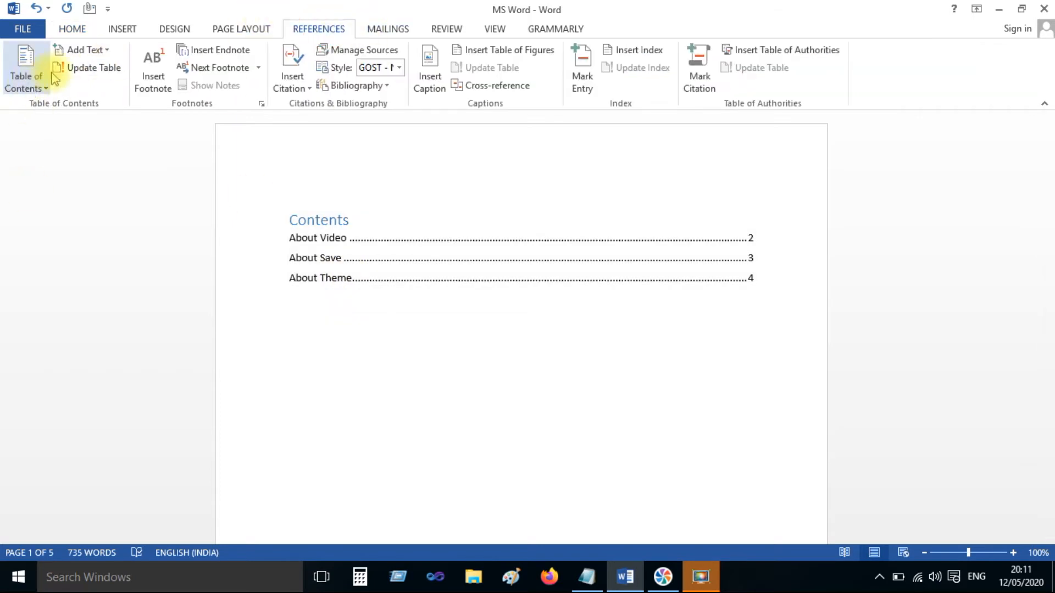
{"action": "left_click", "coordinate": [91, 68]}
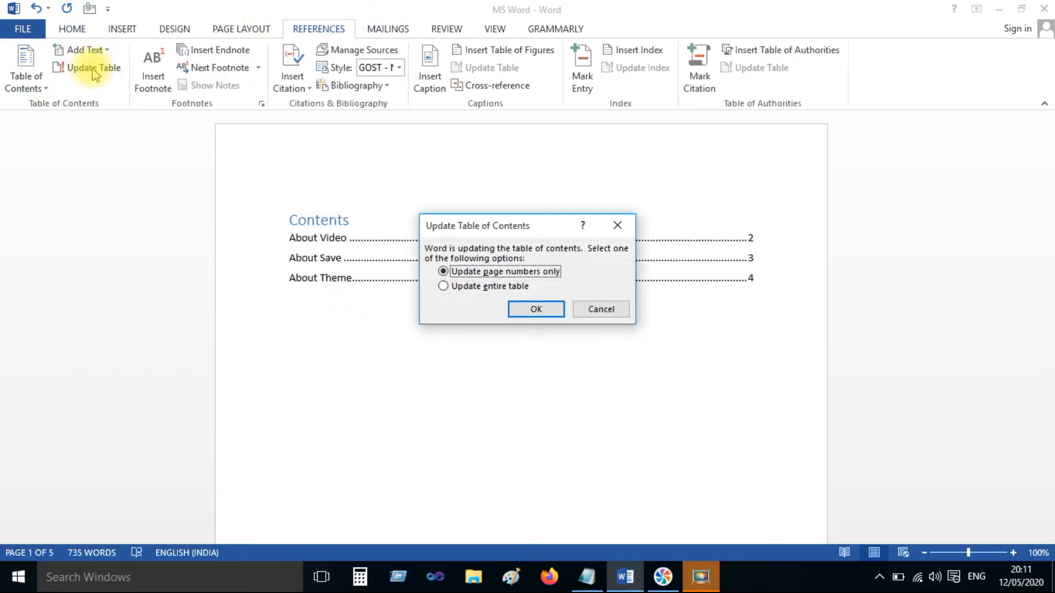
{"action": "left_click", "coordinate": [527, 308]}
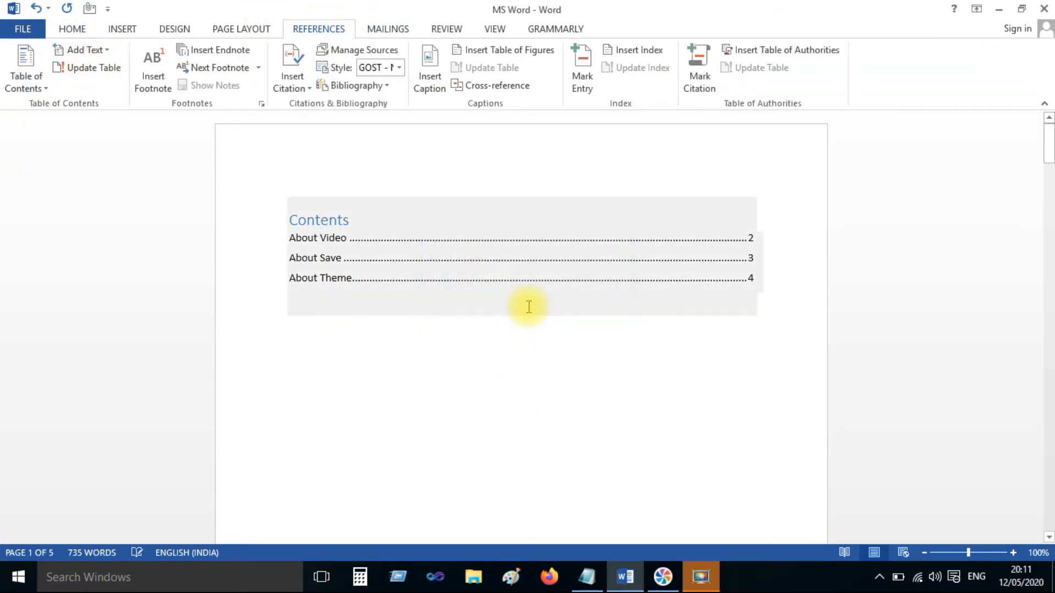
{"action": "left_click", "coordinate": [305, 236]}
{"action": "left_click", "coordinate": [367, 186]}
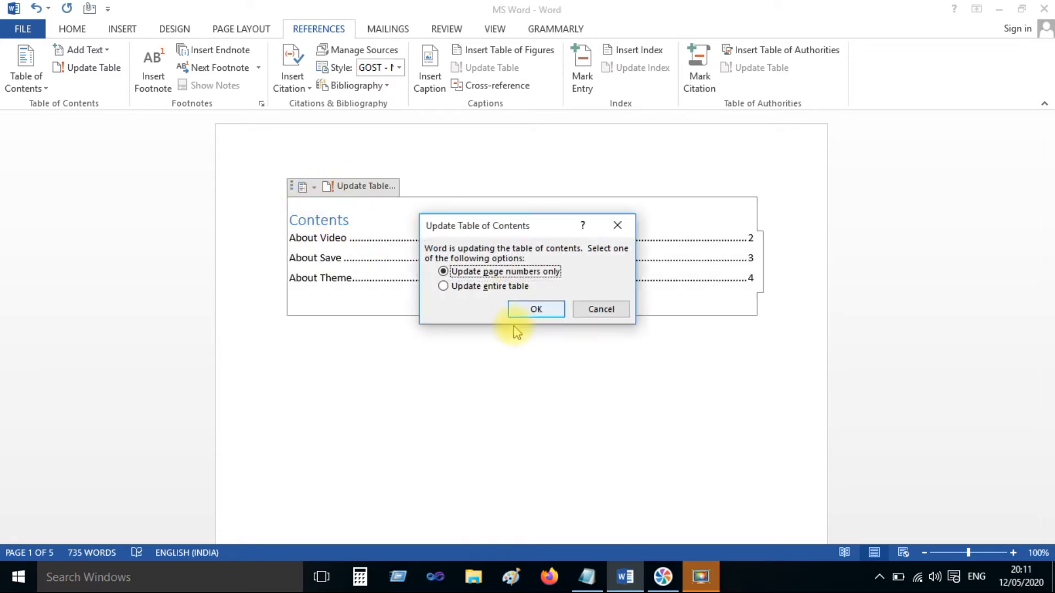
{"action": "left_click", "coordinate": [529, 307]}
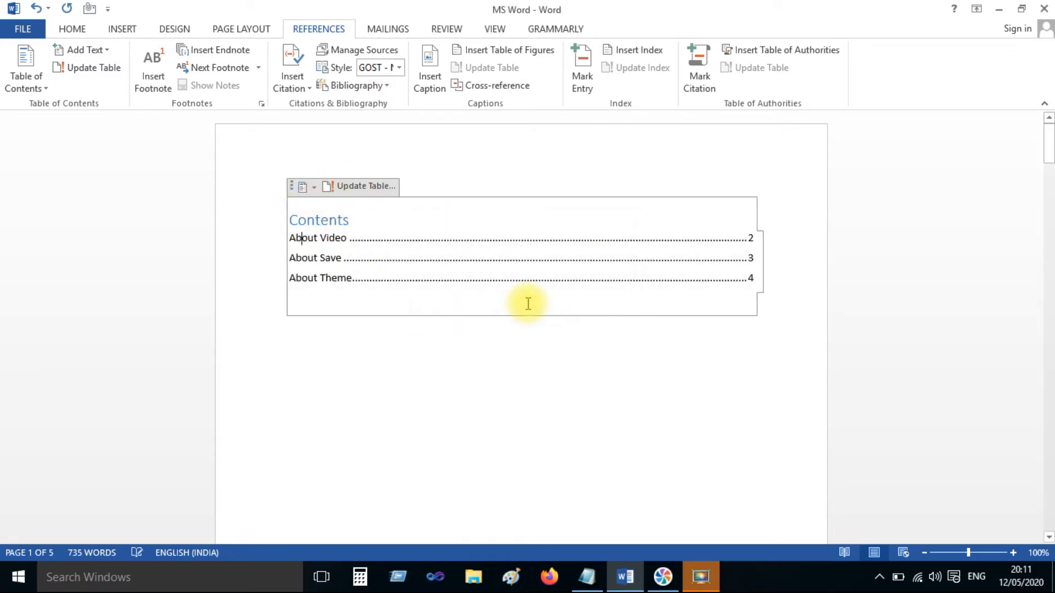
Step: Update the entire table of contents, then place the text cursor below it
{"action": "left_click", "coordinate": [368, 186]}
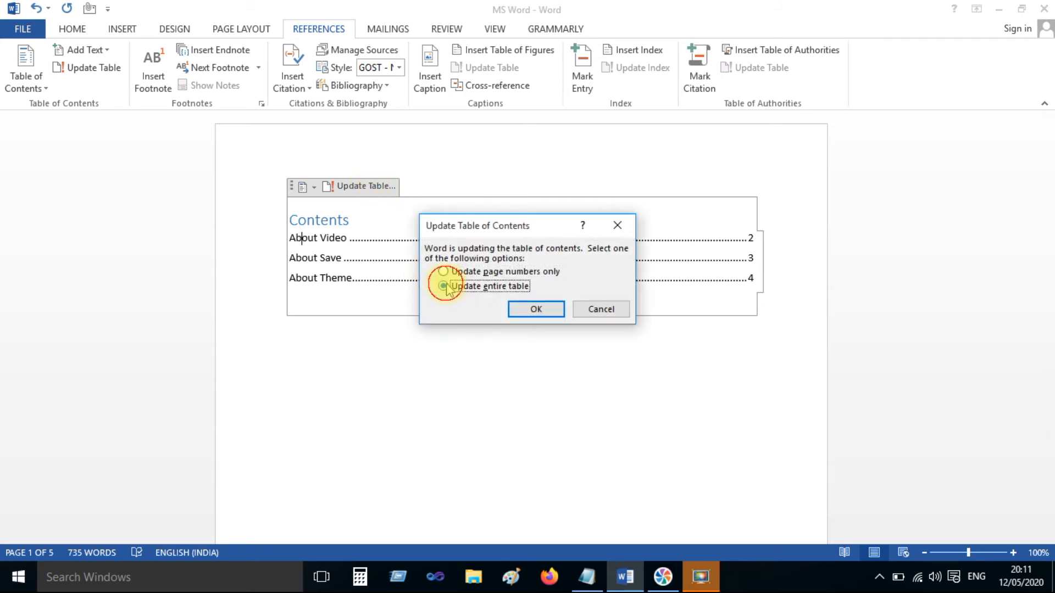
{"action": "left_click", "coordinate": [528, 310]}
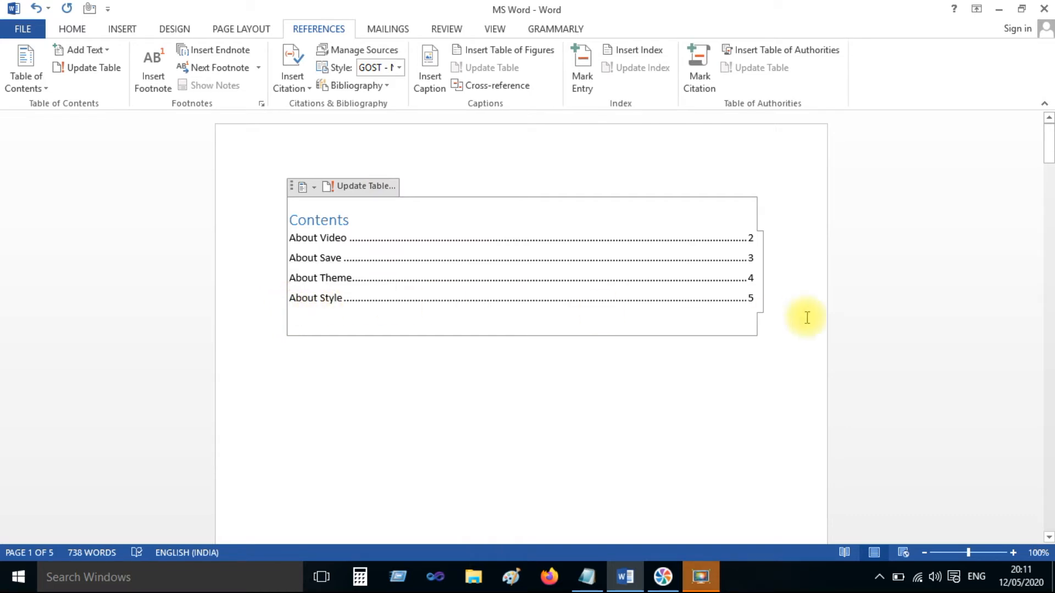
{"action": "left_click", "coordinate": [744, 364]}
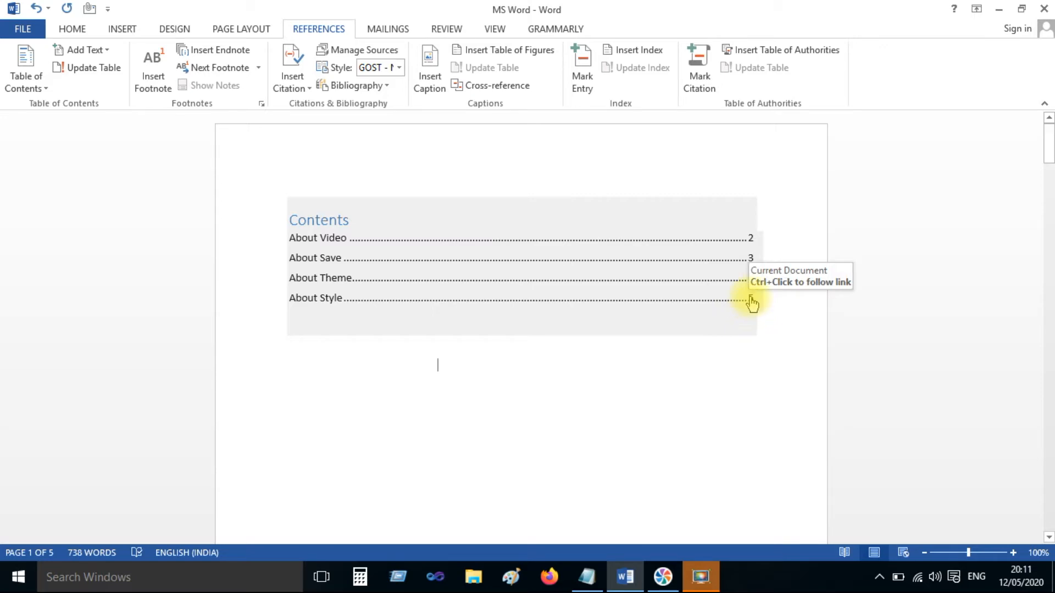
Step: Follow the "About Style" entry in the table of contents and add the footnote "Out put Device" after the section's last word, "device"
{"action": "left_click", "coordinate": [751, 302], "text": "ctrl"}
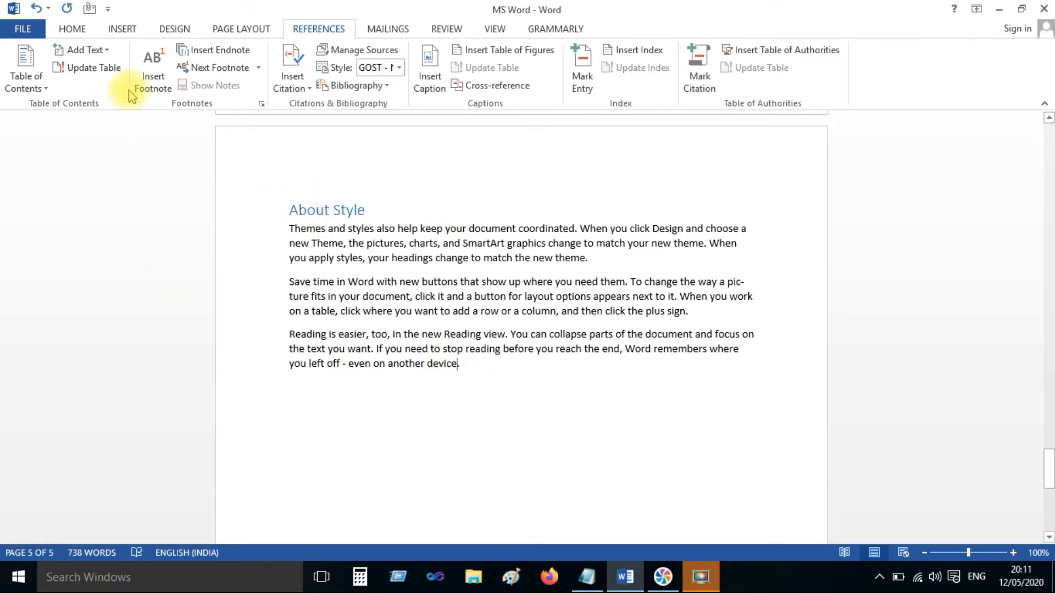
{"action": "left_click", "coordinate": [157, 87]}
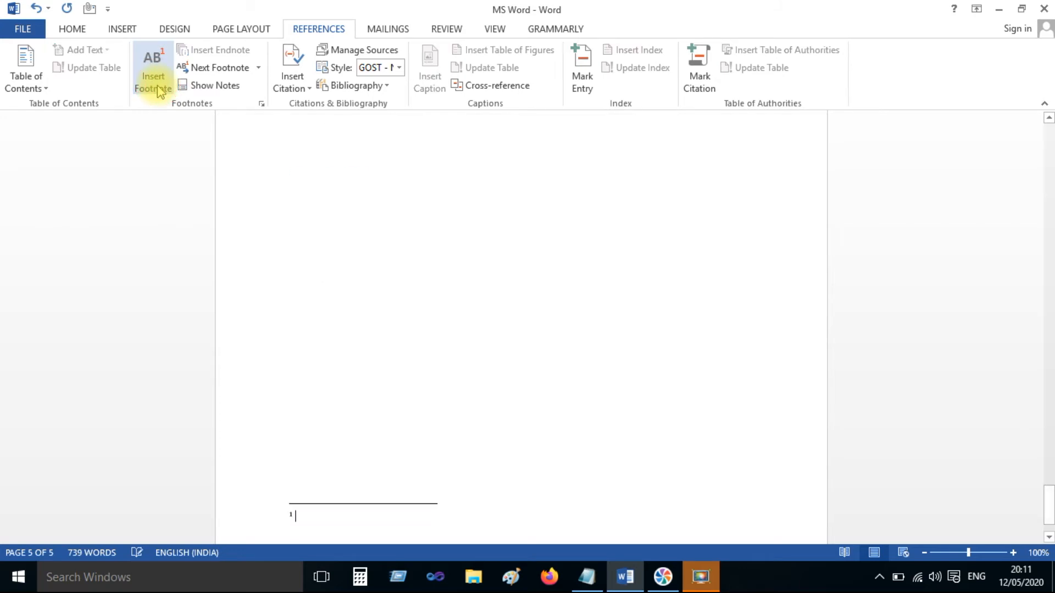
{"action": "double_click", "coordinate": [296, 512]}
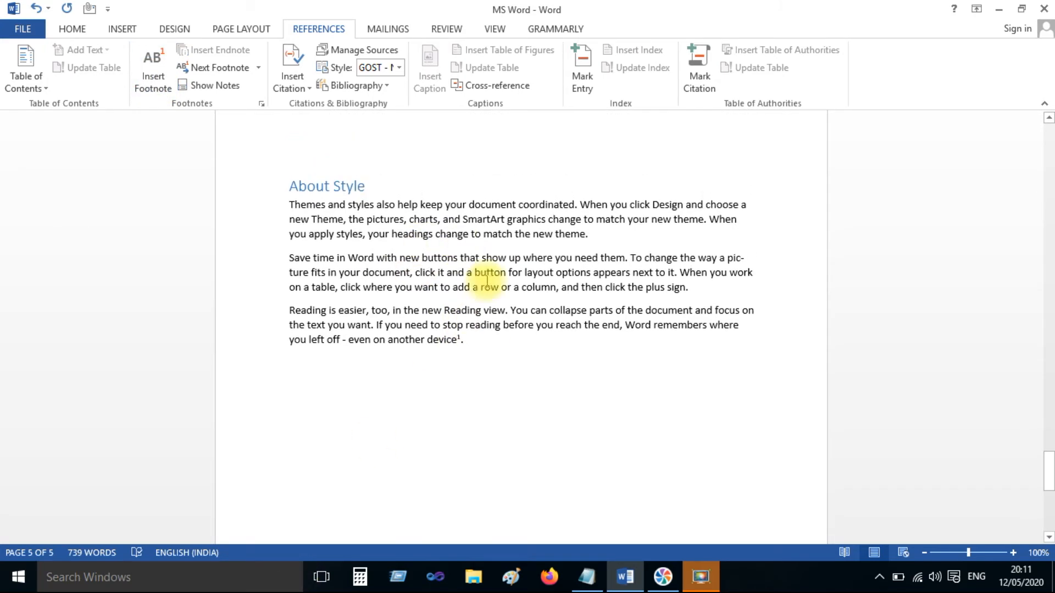
{"action": "scroll", "coordinate": [488, 349], "scroll_direction": "down", "scroll_amount": 3}
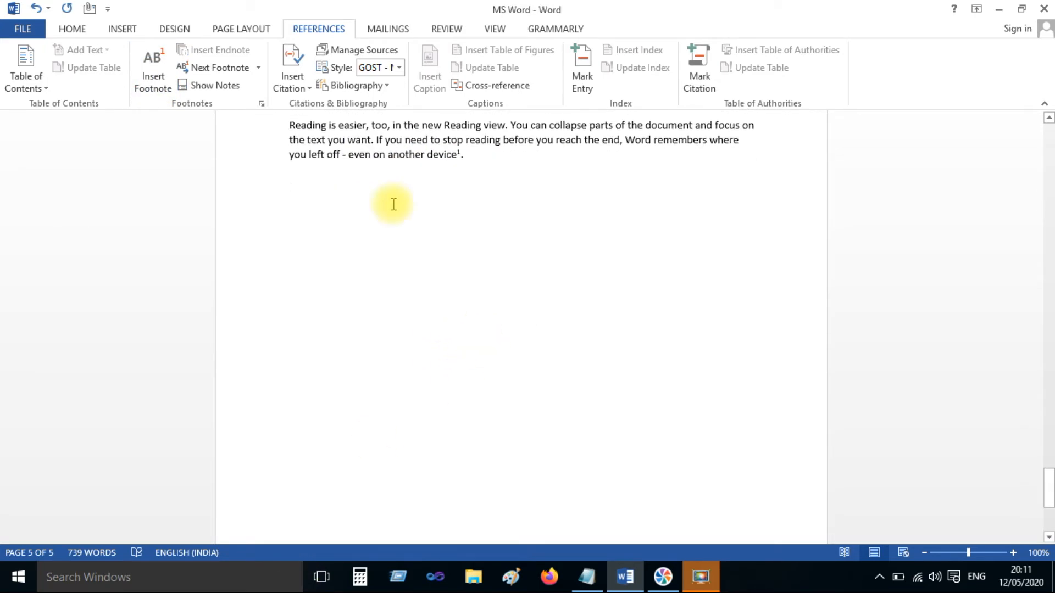
{"action": "scroll", "coordinate": [434, 170], "scroll_direction": "down", "scroll_amount": 4}
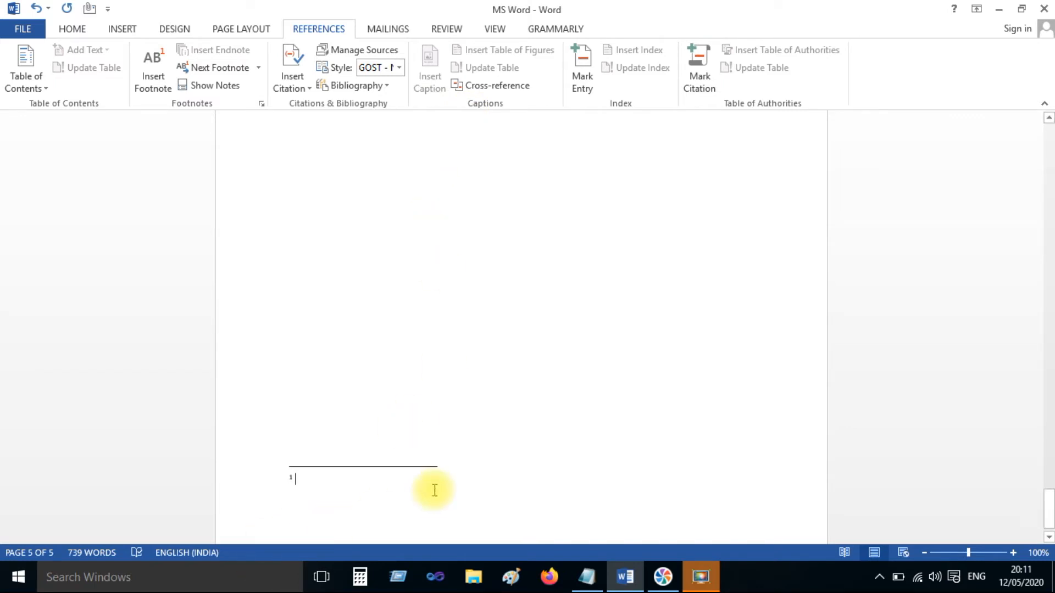
{"action": "type", "text": "Out put Device"}
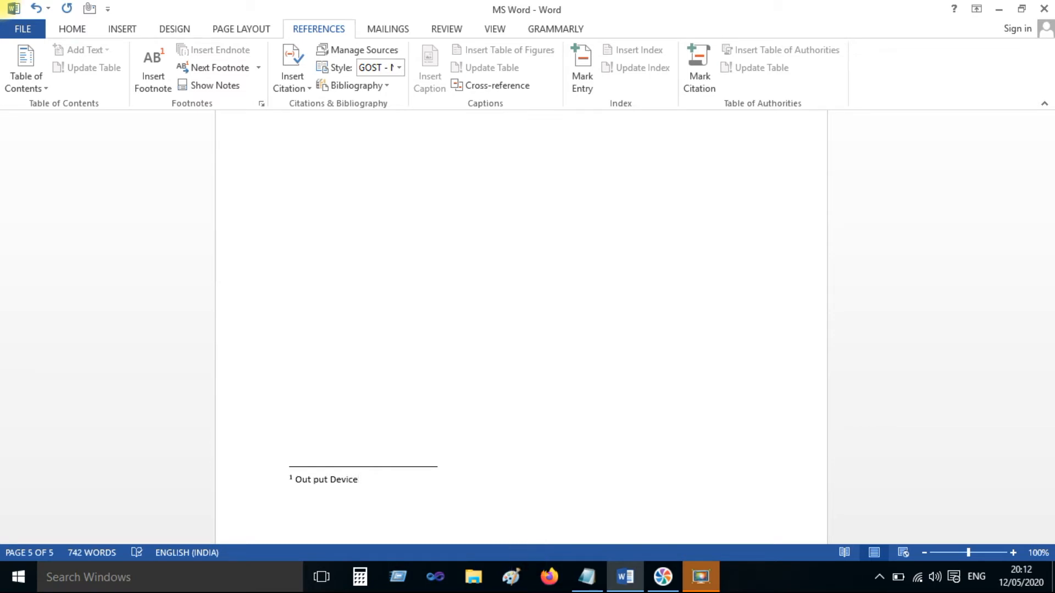
Step: Add the footnote "Word smart art" after "SmartArt" in the first "About Style" paragraph and save the document
{"action": "scroll", "coordinate": [607, 379], "scroll_direction": "up", "scroll_amount": 7}
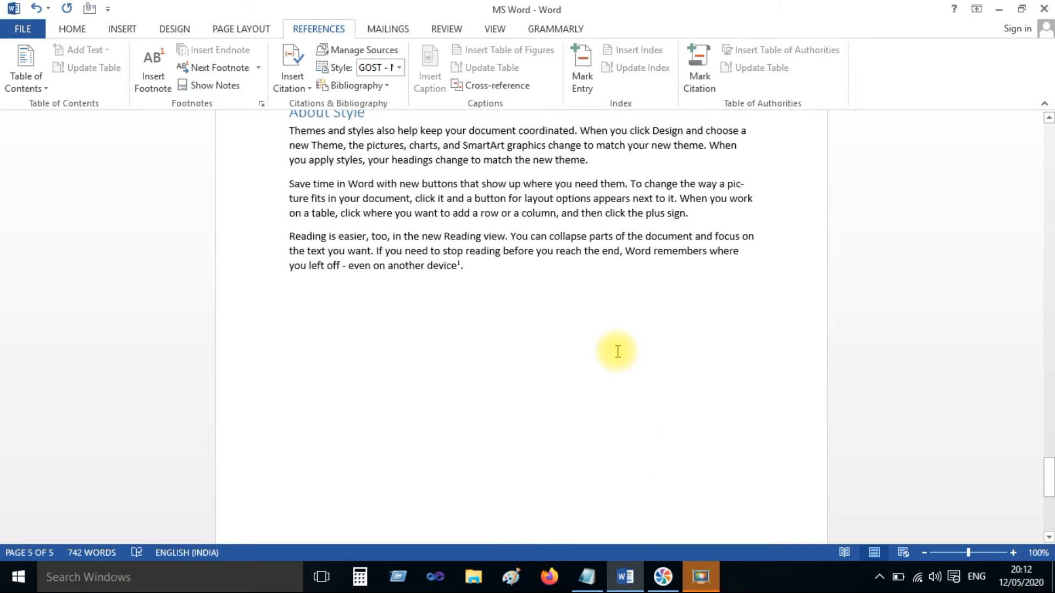
{"action": "scroll", "coordinate": [426, 267], "scroll_direction": "up", "scroll_amount": 2}
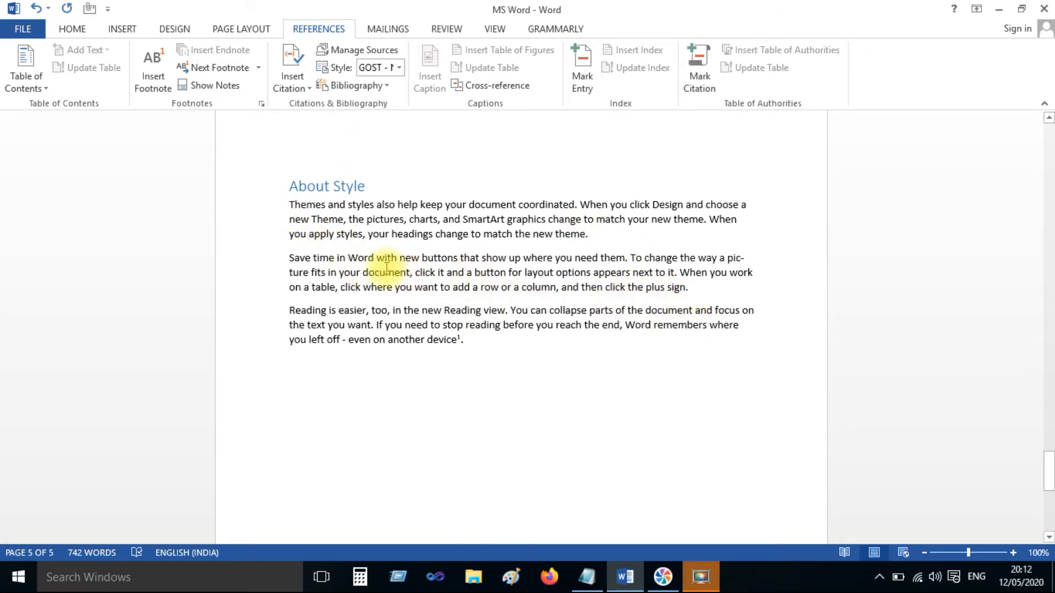
{"action": "left_click", "coordinate": [504, 219]}
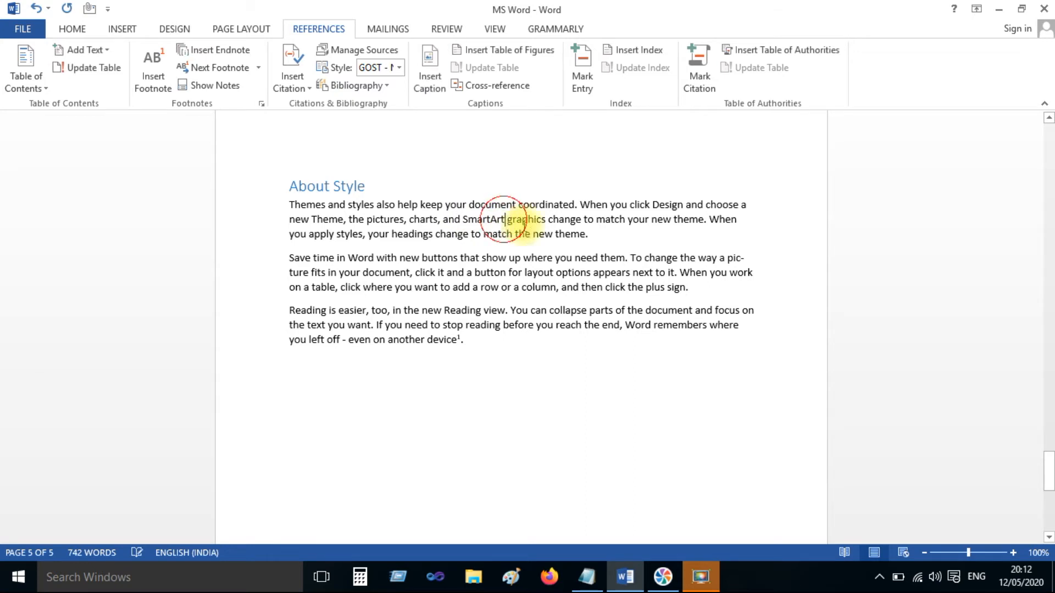
{"action": "left_click", "coordinate": [153, 82]}
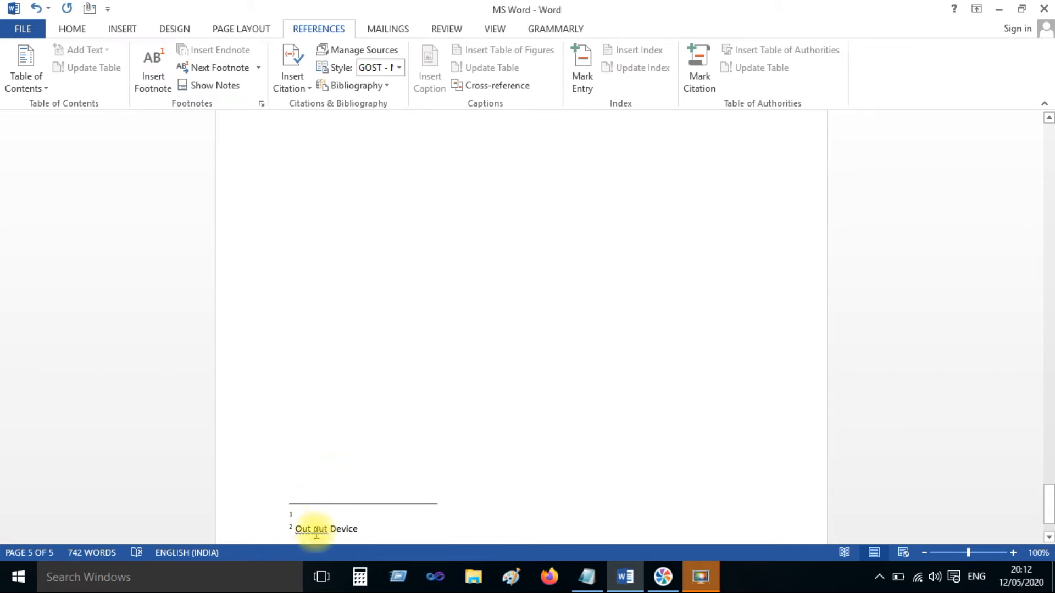
{"action": "type", "text": "Worf"}
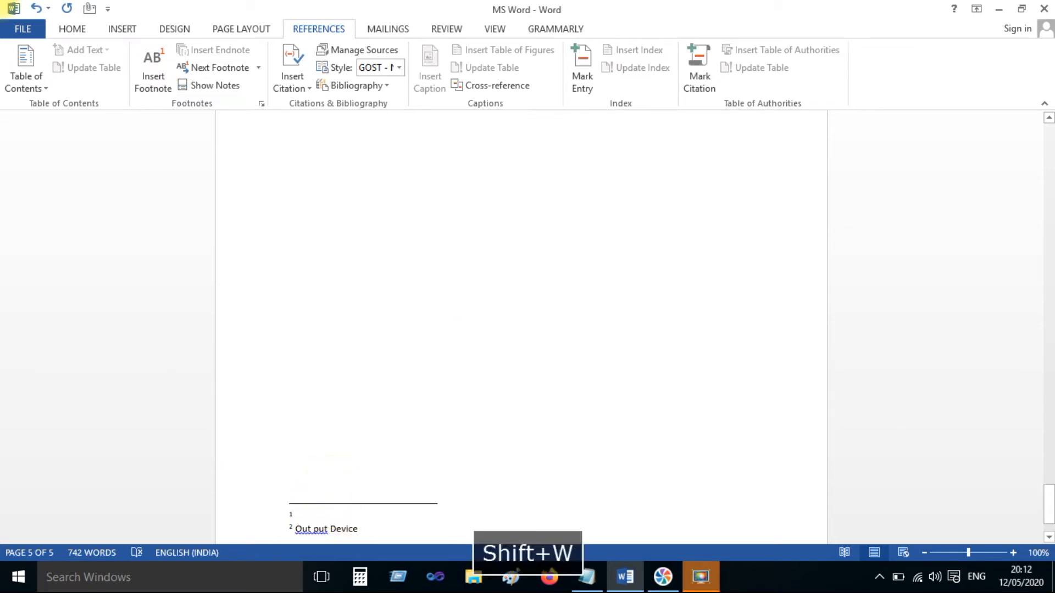
{"action": "key", "text": "BackSpace"}
{"action": "type", "text": "d smart art"}
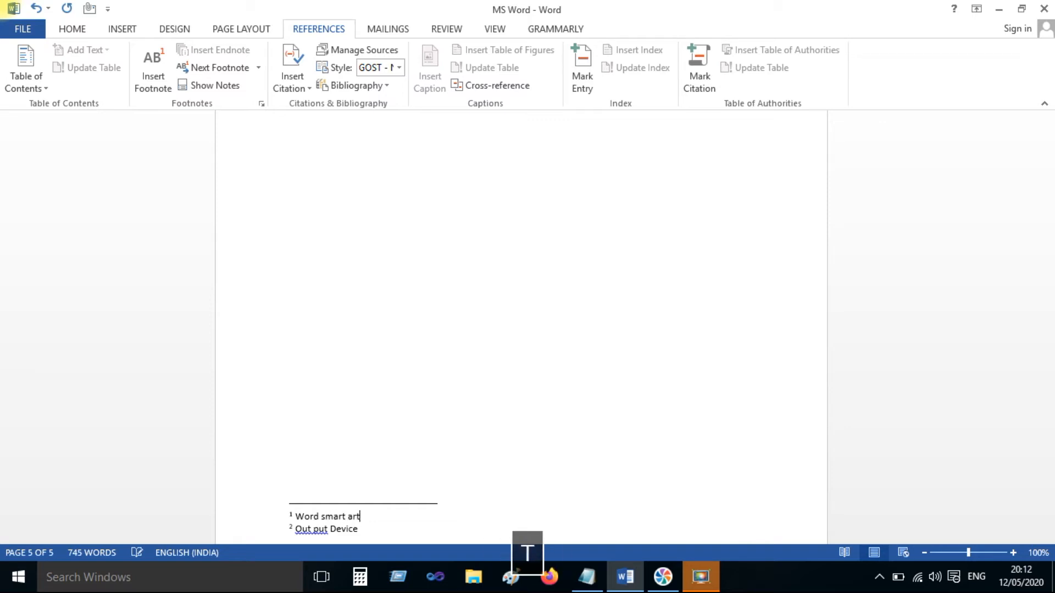
{"action": "key", "text": "ctrl+s"}
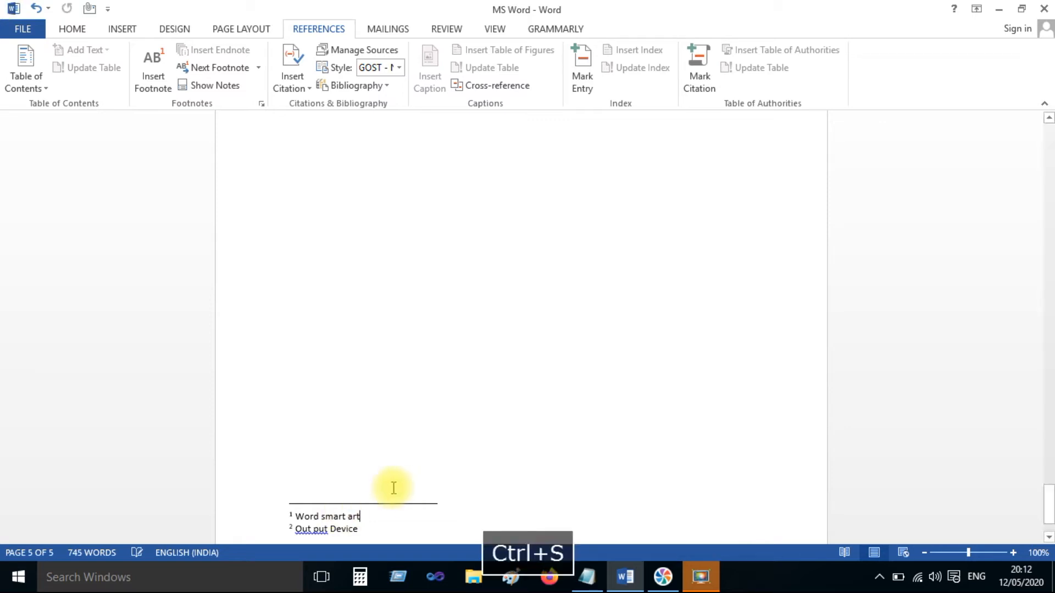
Step: Examine the footnote marks in the "About Style" text and their notes at the foot of the page, trying Show Notes
{"action": "scroll", "coordinate": [434, 440], "scroll_direction": "up", "scroll_amount": 6}
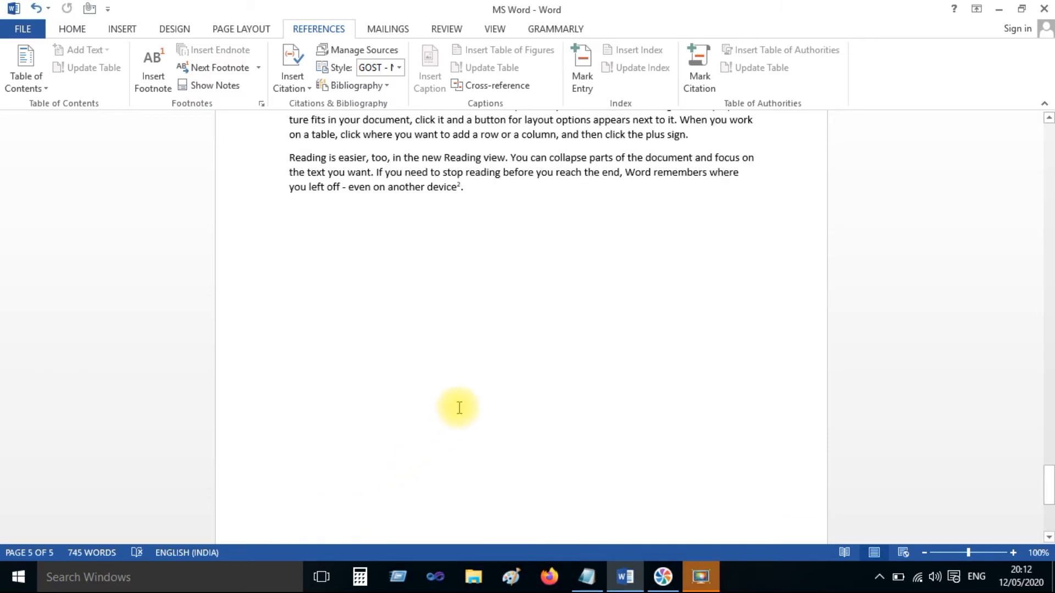
{"action": "scroll", "coordinate": [453, 272], "scroll_direction": "down", "scroll_amount": 2}
{"action": "scroll", "coordinate": [453, 272], "scroll_direction": "up", "scroll_amount": 2}
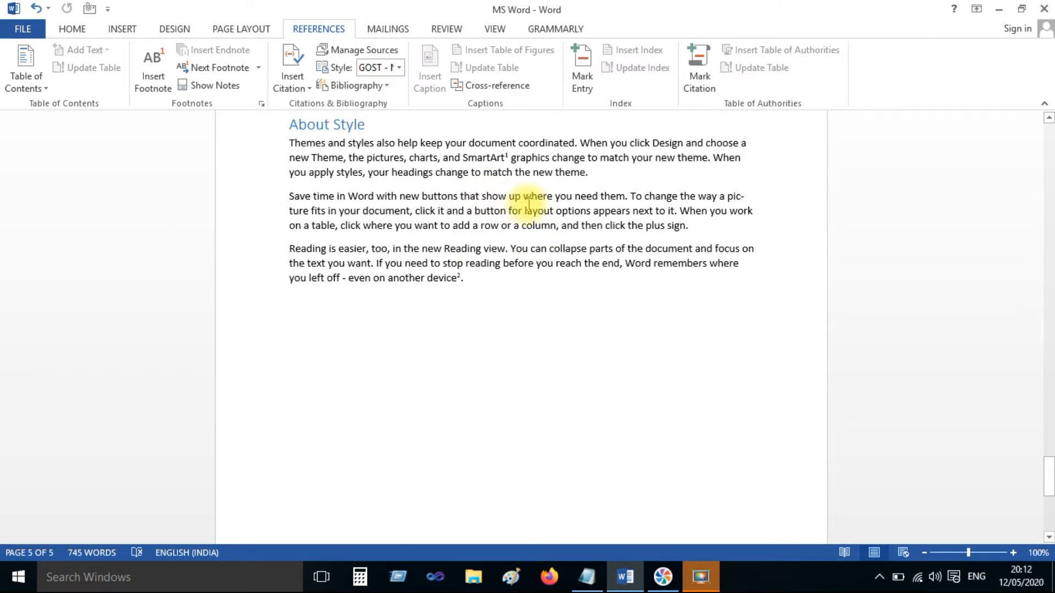
{"action": "scroll", "coordinate": [419, 172], "scroll_direction": "up", "scroll_amount": 1}
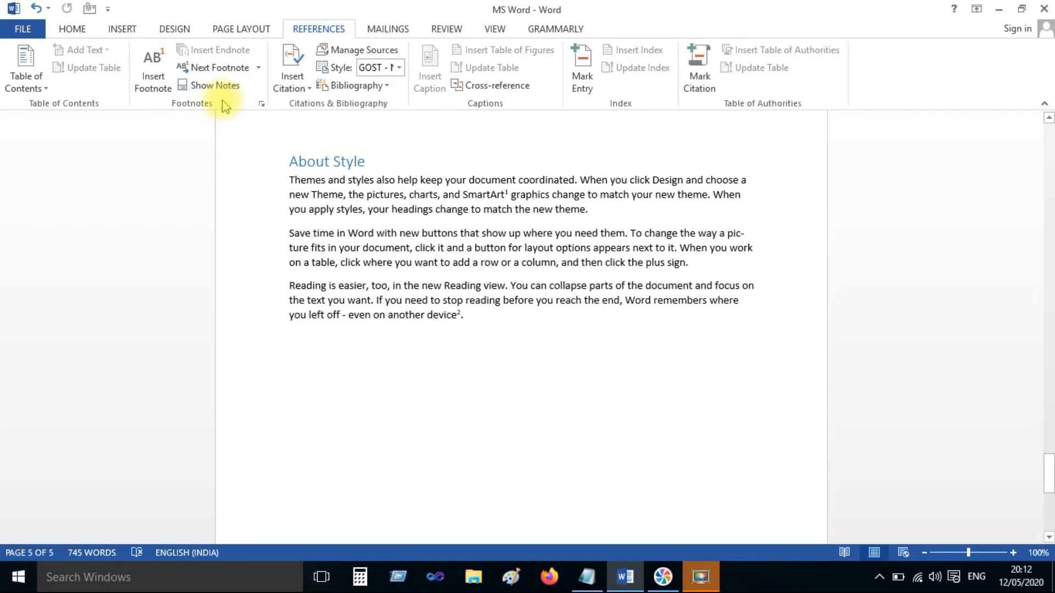
{"action": "scroll", "coordinate": [497, 272], "scroll_direction": "down", "scroll_amount": 5}
{"action": "left_click", "coordinate": [211, 84]}
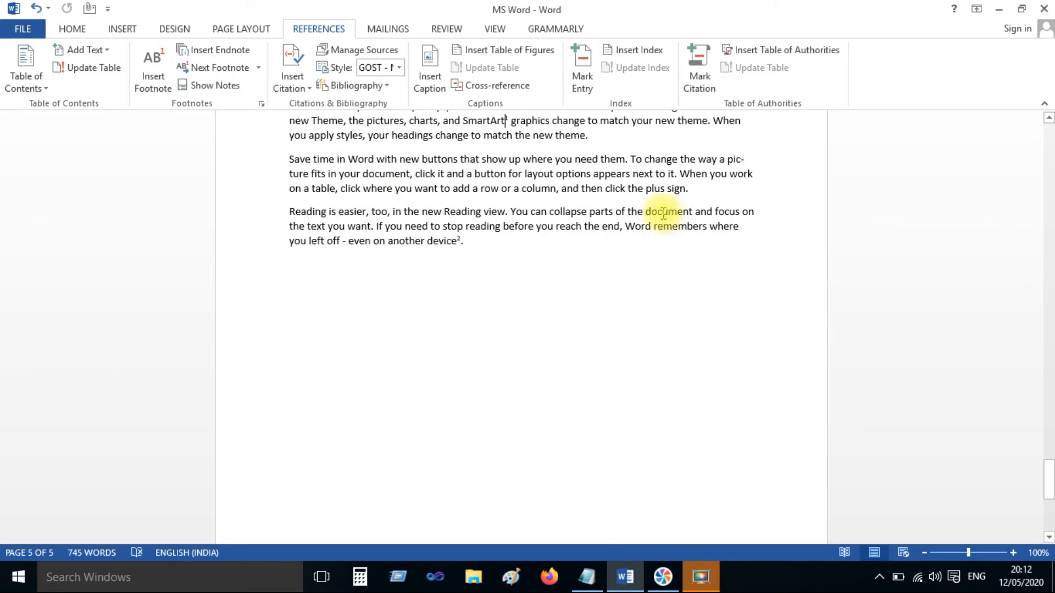
{"action": "scroll", "coordinate": [663, 213], "scroll_direction": "down", "scroll_amount": 4}
{"action": "scroll", "coordinate": [663, 214], "scroll_direction": "down", "scroll_amount": 3}
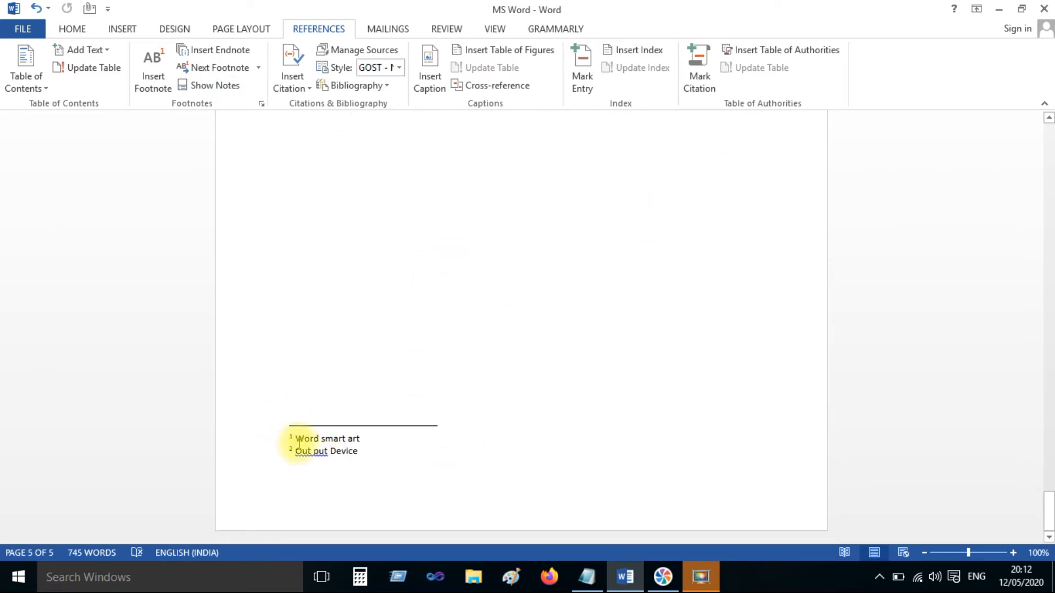
Step: Add an empty line after the "To make your document look professionally produced" paragraph in the "About Video" section
{"action": "scroll", "coordinate": [396, 452], "scroll_direction": "up", "scroll_amount": 3}
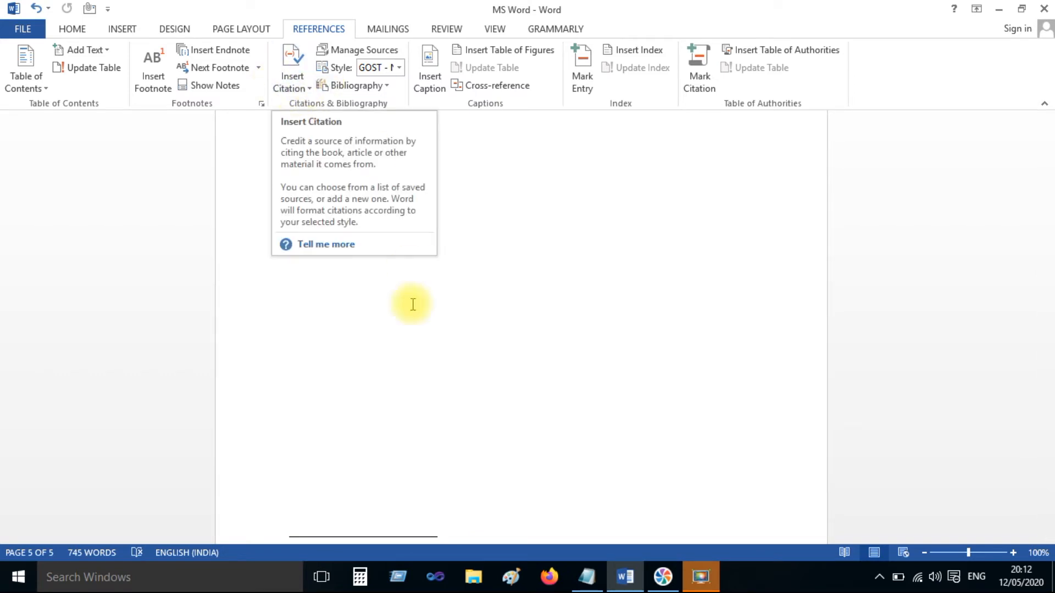
{"action": "scroll", "coordinate": [454, 301], "scroll_direction": "up", "scroll_amount": 3}
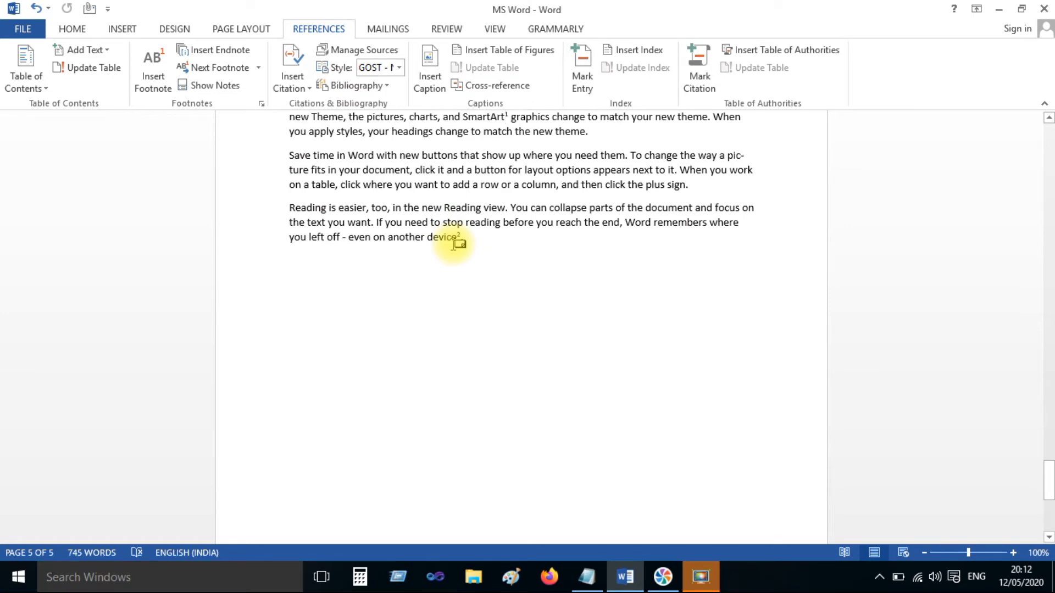
{"action": "scroll", "coordinate": [454, 243], "scroll_direction": "up", "scroll_amount": 10}
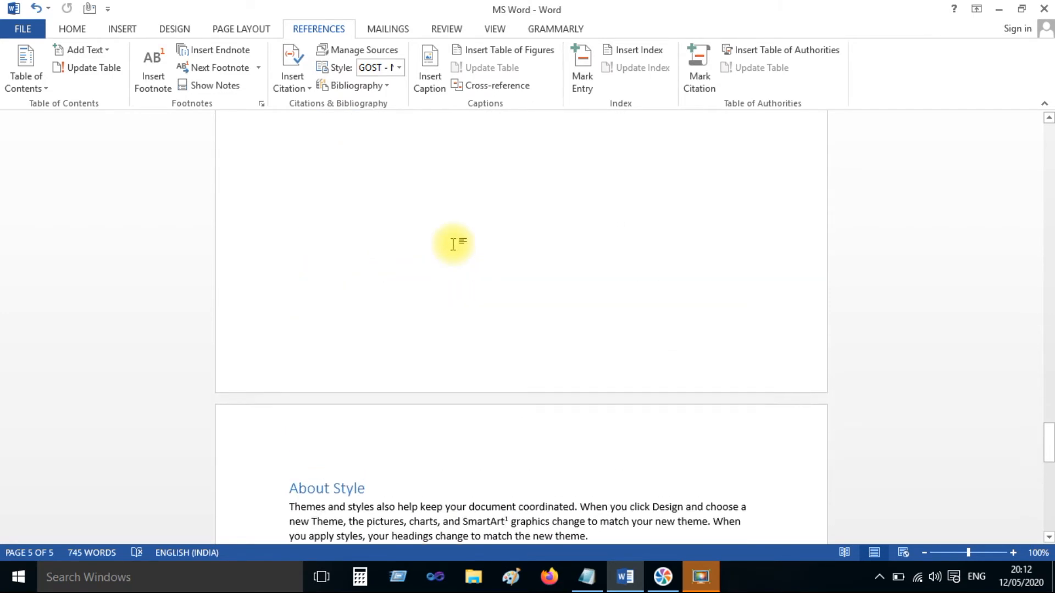
{"action": "scroll", "coordinate": [454, 243], "scroll_direction": "up", "scroll_amount": 10}
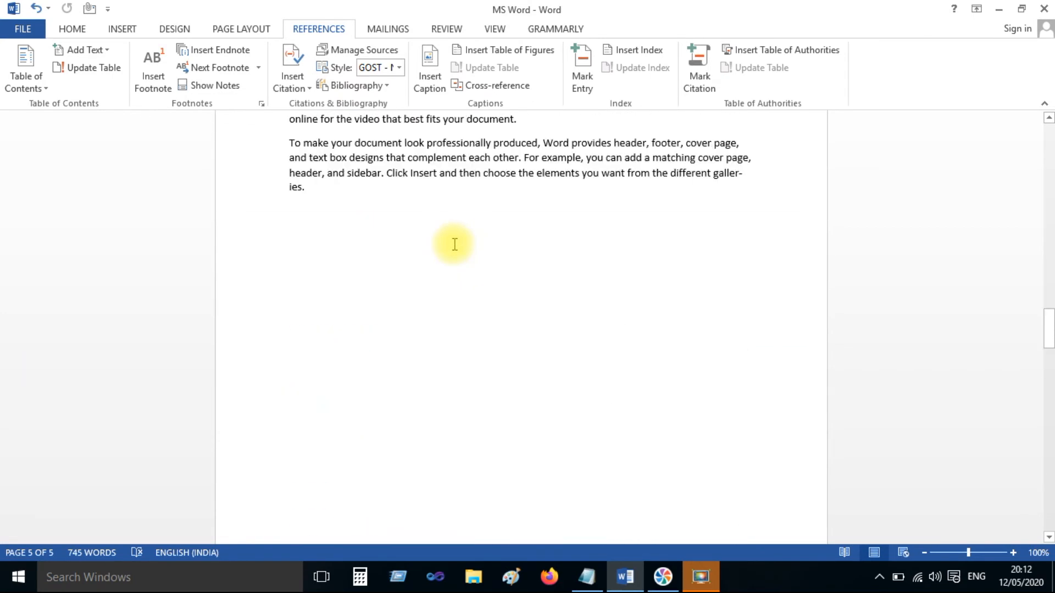
{"action": "scroll", "coordinate": [455, 244], "scroll_direction": "up", "scroll_amount": 15}
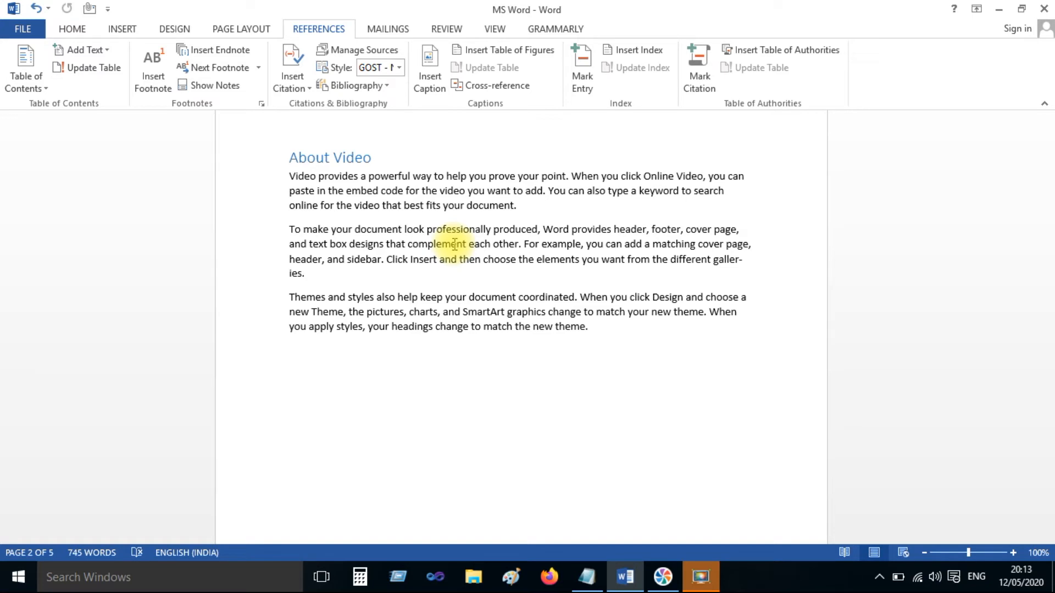
{"action": "scroll", "coordinate": [368, 195], "scroll_direction": "up", "scroll_amount": 20}
{"action": "scroll", "coordinate": [368, 195], "scroll_direction": "down", "scroll_amount": 10}
{"action": "left_click_drag", "start_coordinate": [288, 255], "coordinate": [539, 282]}
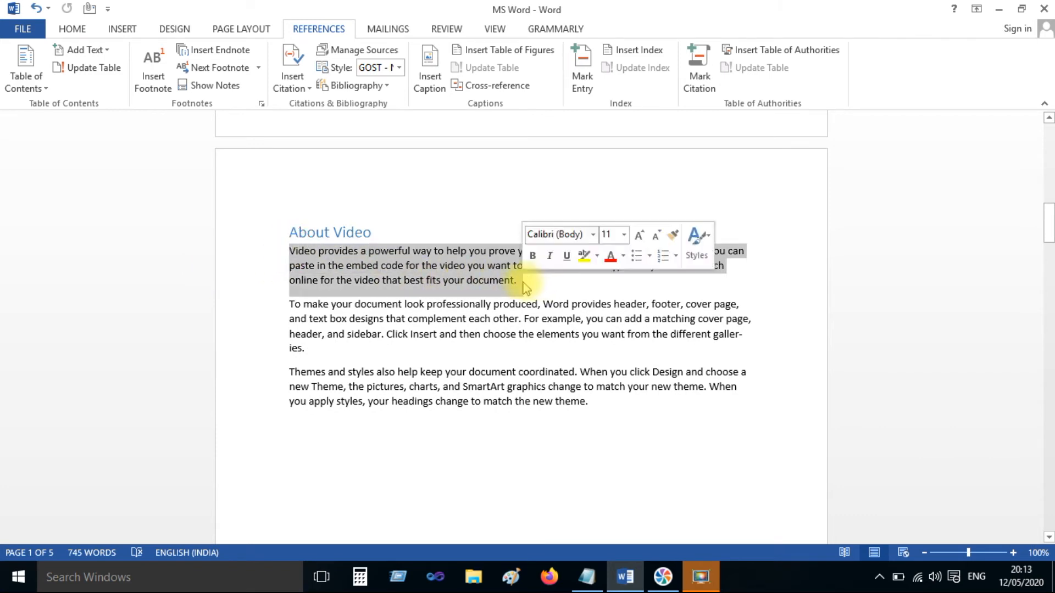
{"action": "left_click", "coordinate": [309, 350]}
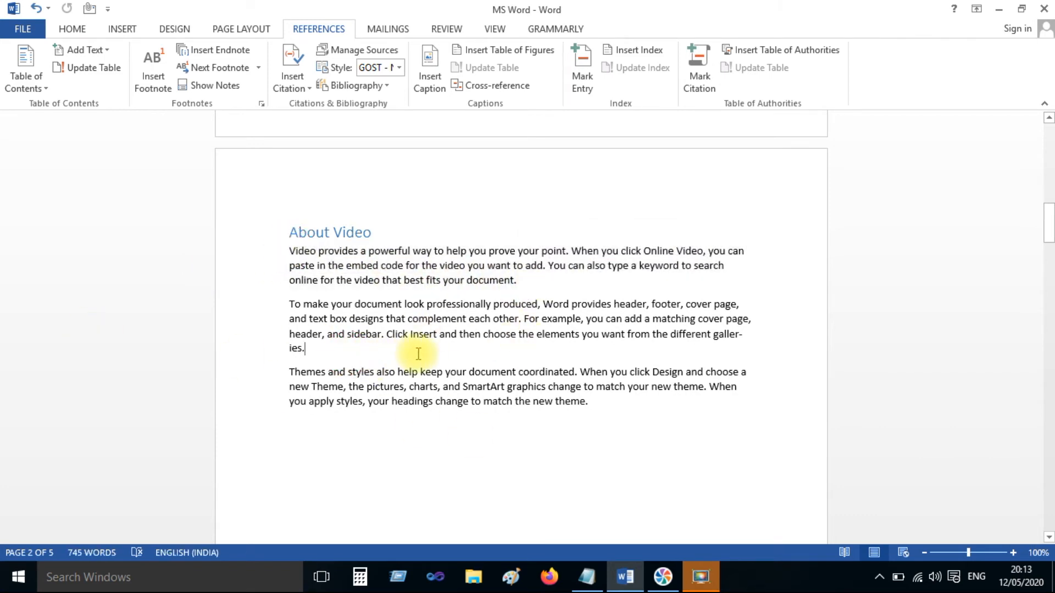
{"action": "key", "text": "Return"}
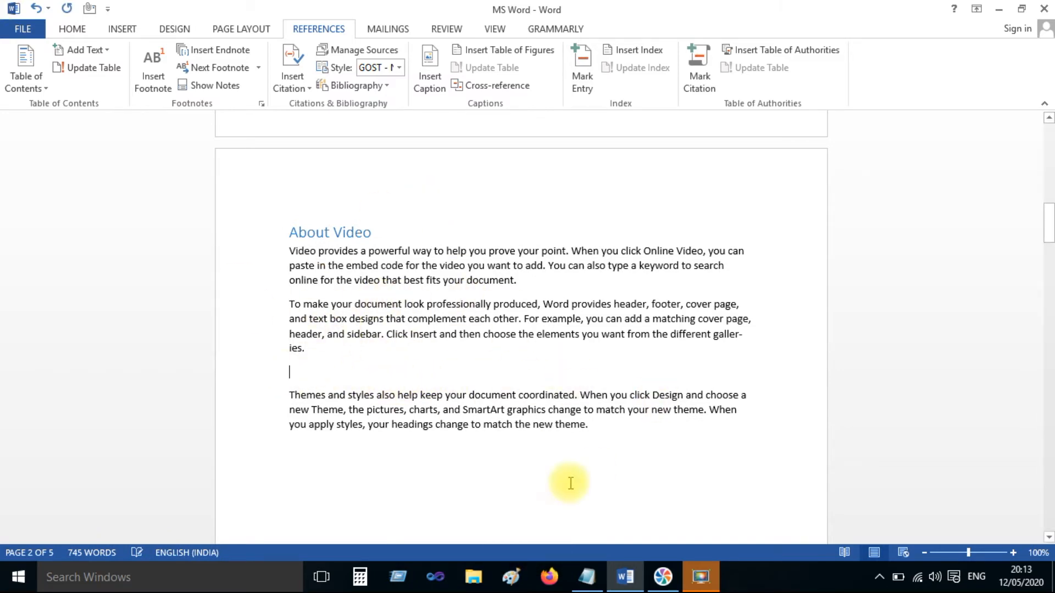
Step: Copy the "Be active! Take on responsibility!" quote from the Notepad file into the empty line of Word's "About Video" section
{"action": "left_click", "coordinate": [586, 576]}
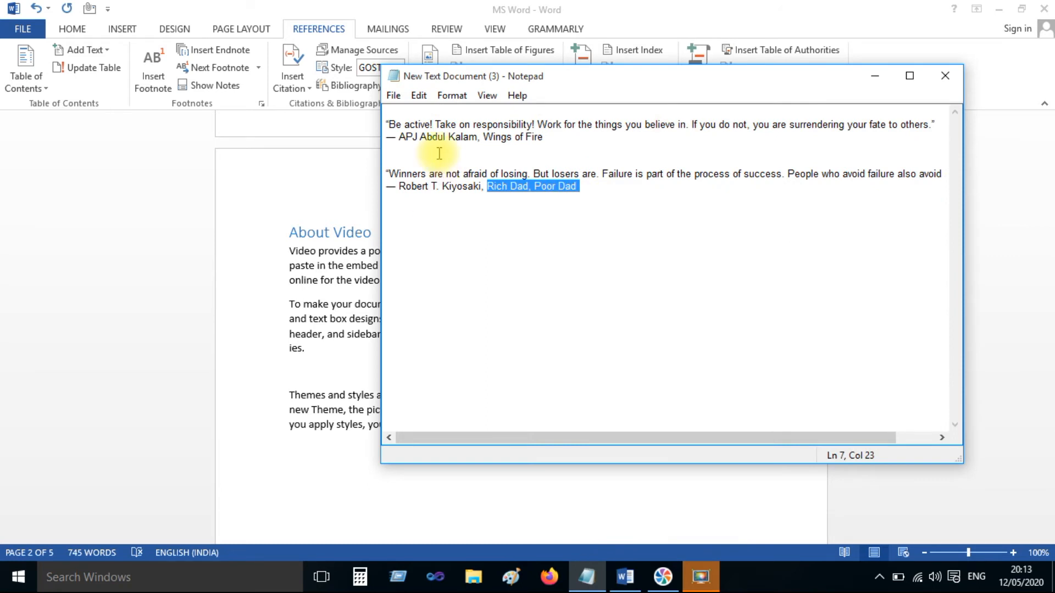
{"action": "left_click", "coordinate": [387, 122]}
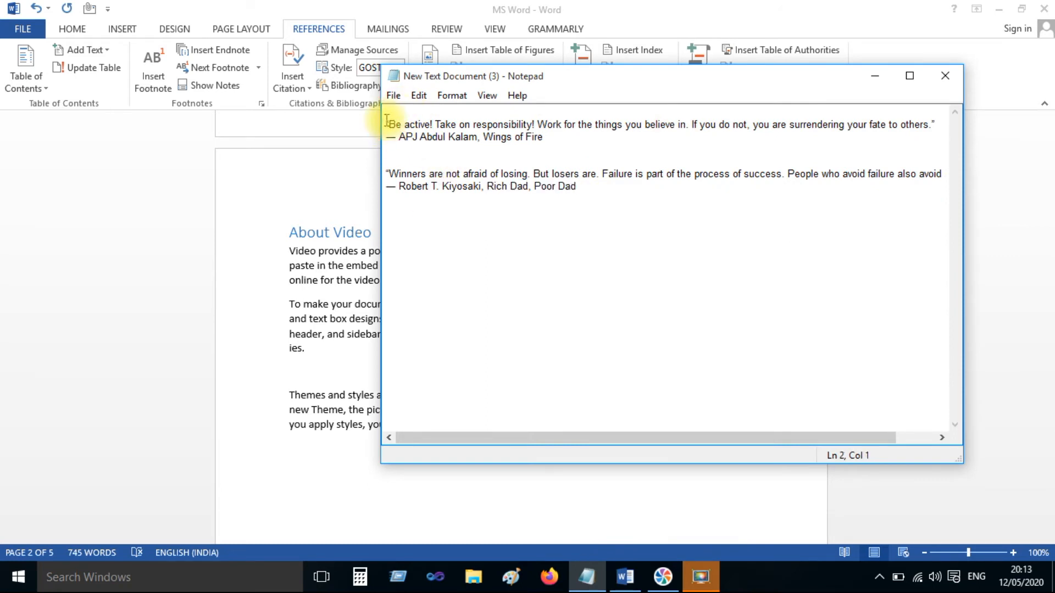
{"action": "key", "text": "shift+End"}
{"action": "key", "text": "ctrl+c"}
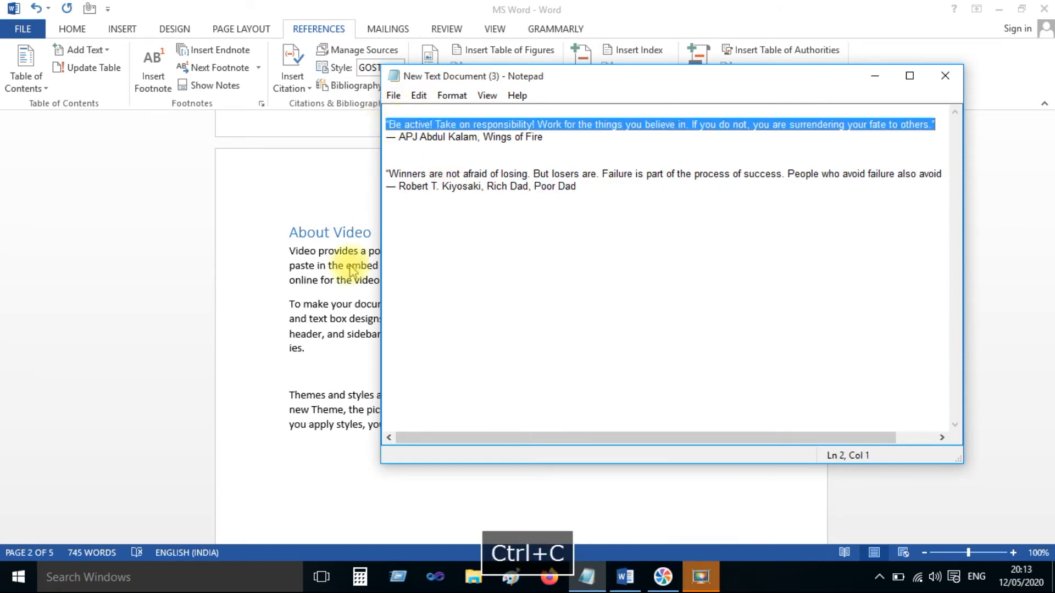
{"action": "left_click", "coordinate": [294, 372]}
{"action": "key", "text": "ctrl+v"}
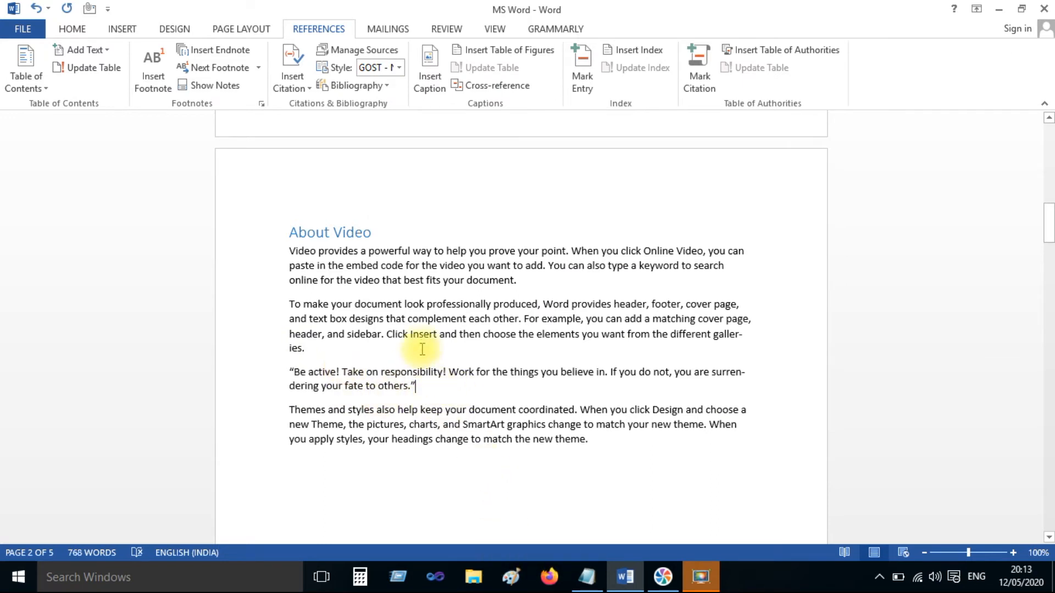
Step: Start a new Book source for a citation after the quote, copying the author "APJ Abdul Kalam" from Notepad
{"action": "left_click", "coordinate": [293, 73]}
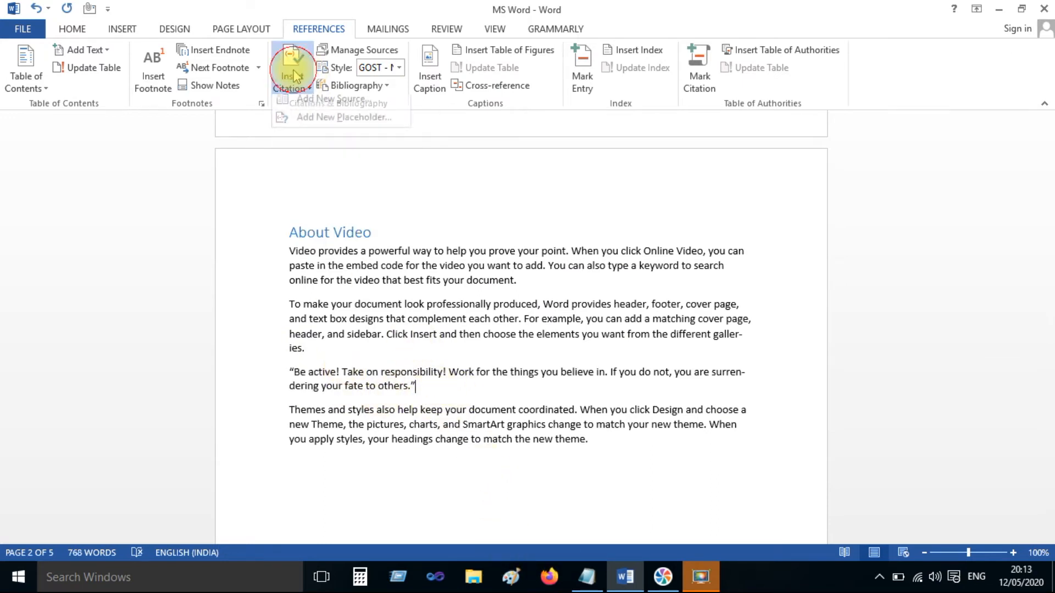
{"action": "left_click", "coordinate": [347, 113]}
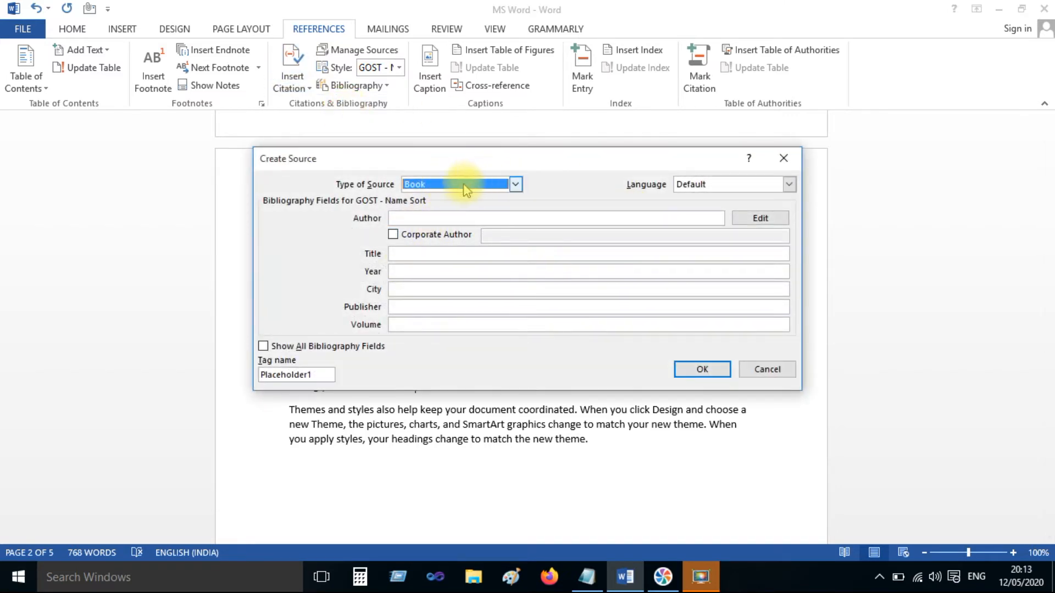
{"action": "left_click", "coordinate": [587, 577]}
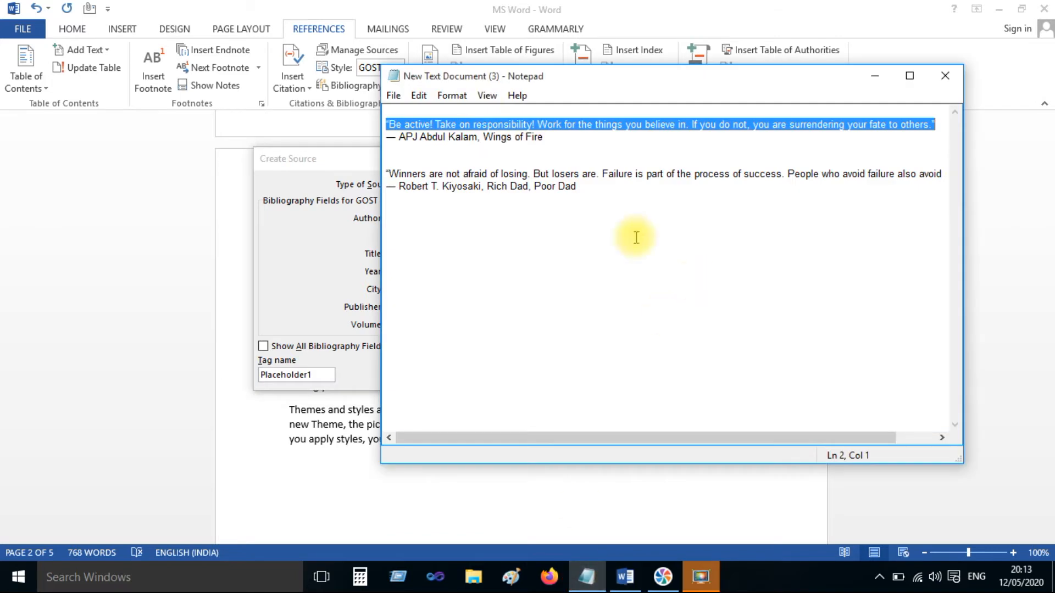
{"action": "left_click", "coordinate": [399, 137]}
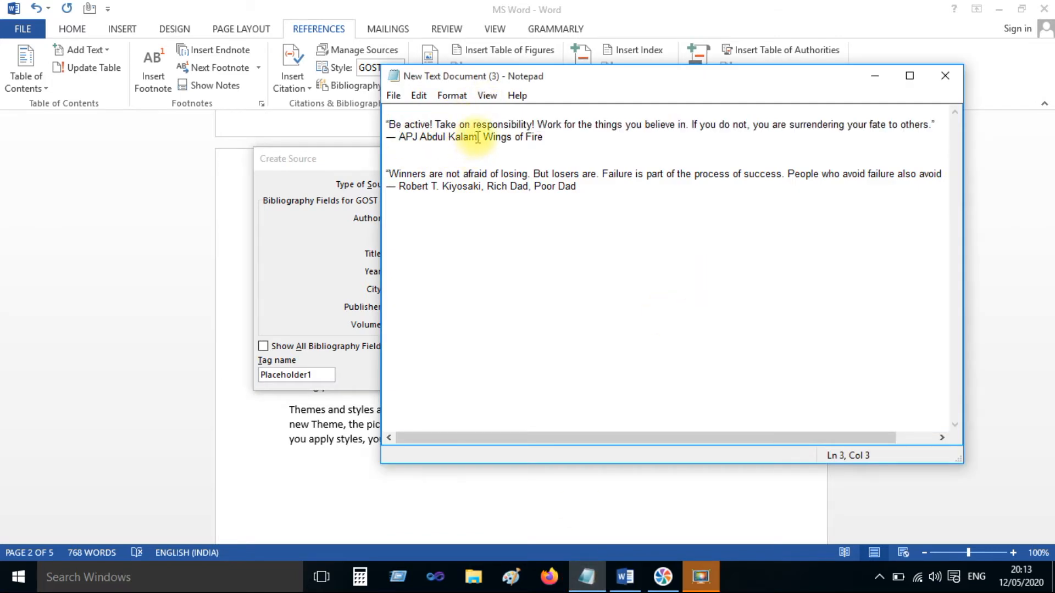
{"action": "left_click", "coordinate": [478, 136], "text": "shift"}
{"action": "key", "text": "ctrl+c"}
{"action": "left_click", "coordinate": [306, 181]}
{"action": "left_click", "coordinate": [434, 219]}
{"action": "key", "text": "ctrl+v"}
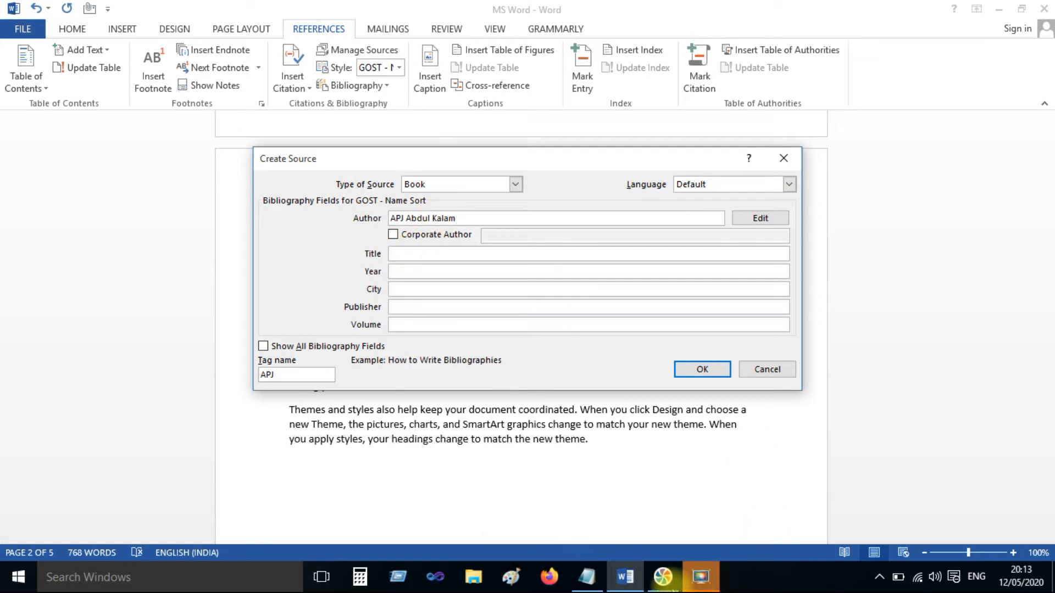
Step: Copy the book title "Wings of Fire" from Notepad into the new source's title
{"action": "left_click", "coordinate": [587, 576]}
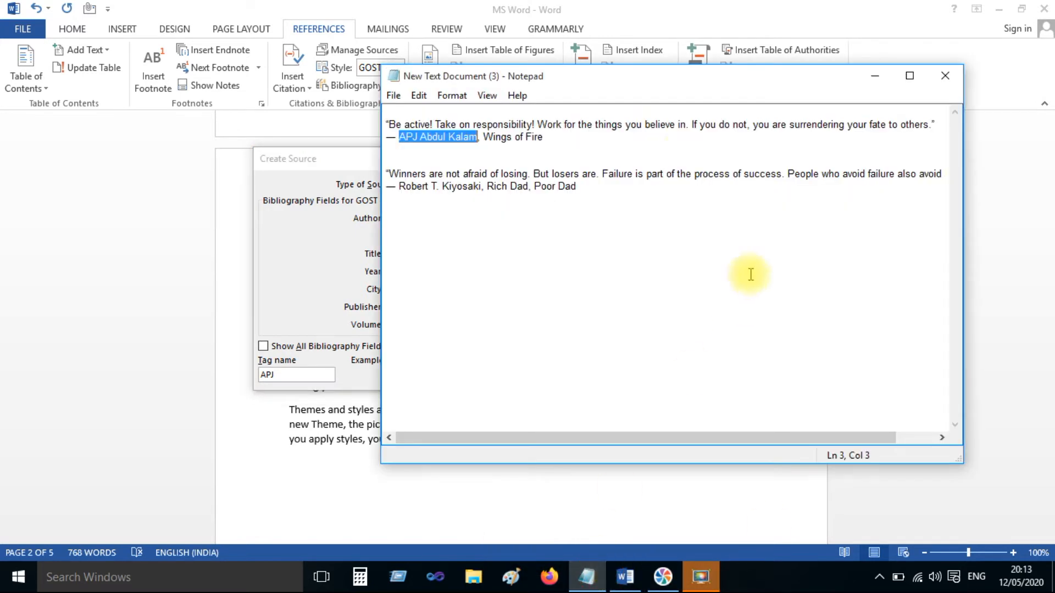
{"action": "left_click", "coordinate": [483, 137]}
{"action": "left_click", "coordinate": [546, 137], "text": "shift"}
{"action": "key", "text": "ctrl+c"}
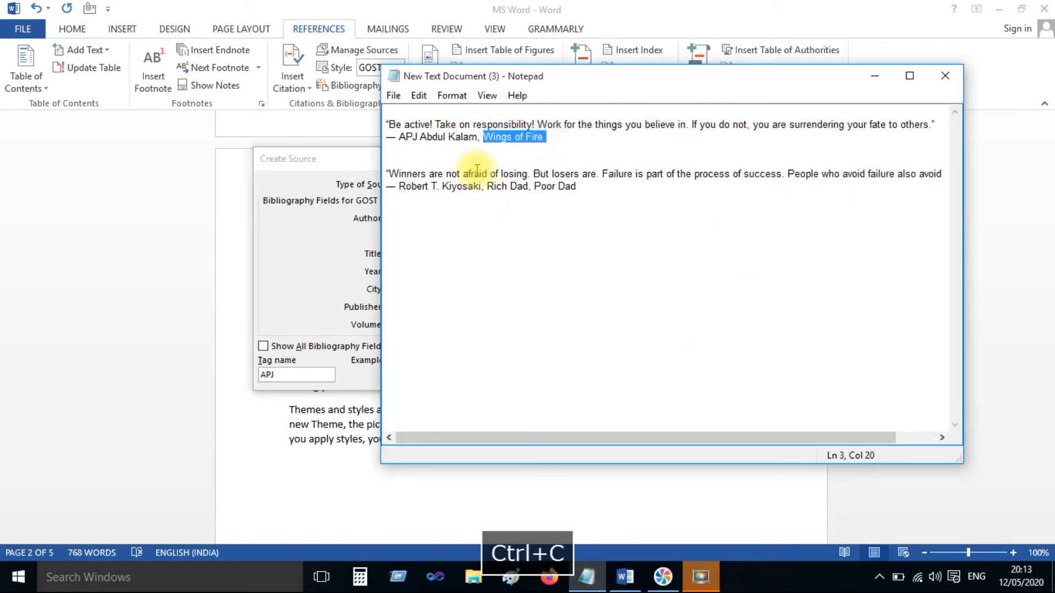
{"action": "left_click", "coordinate": [354, 246]}
{"action": "left_click", "coordinate": [436, 252]}
{"action": "key", "text": "ctrl+v"}
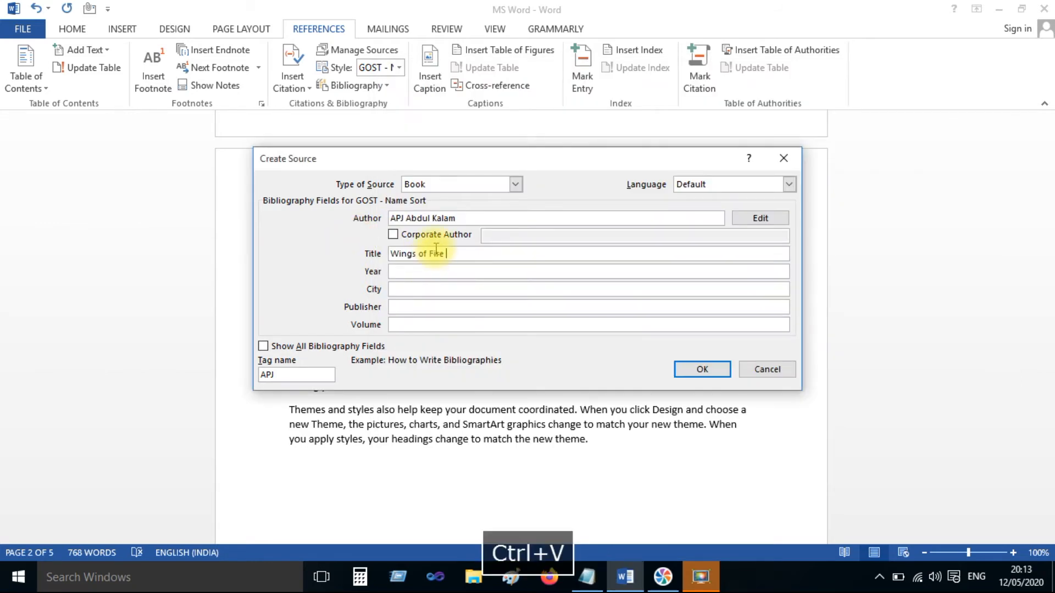
Step: Set the source's year to 2010 and its city to Delhi
{"action": "left_click", "coordinate": [433, 274]}
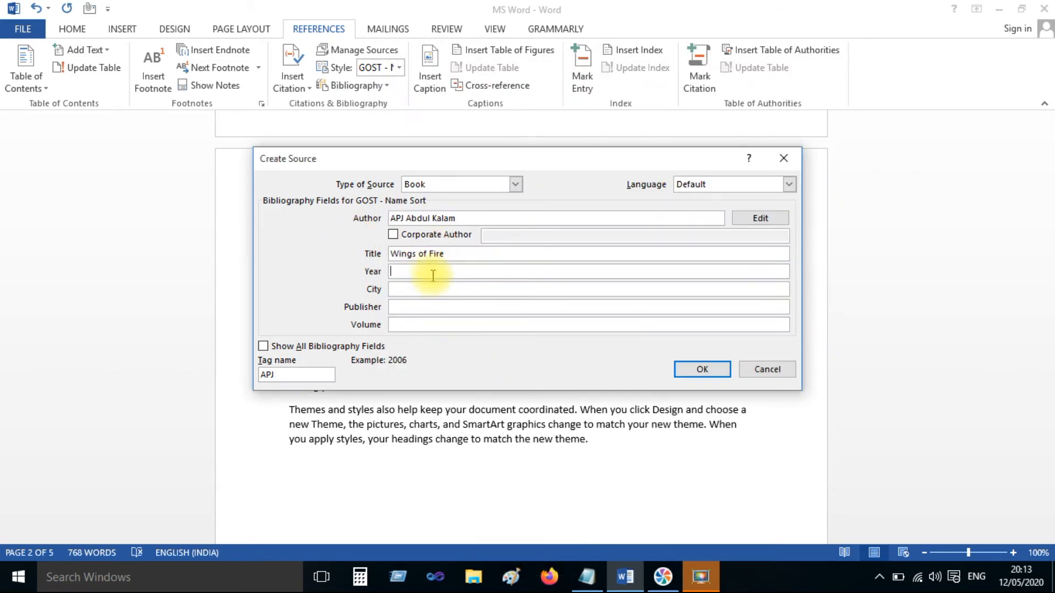
{"action": "type", "text": "201"}
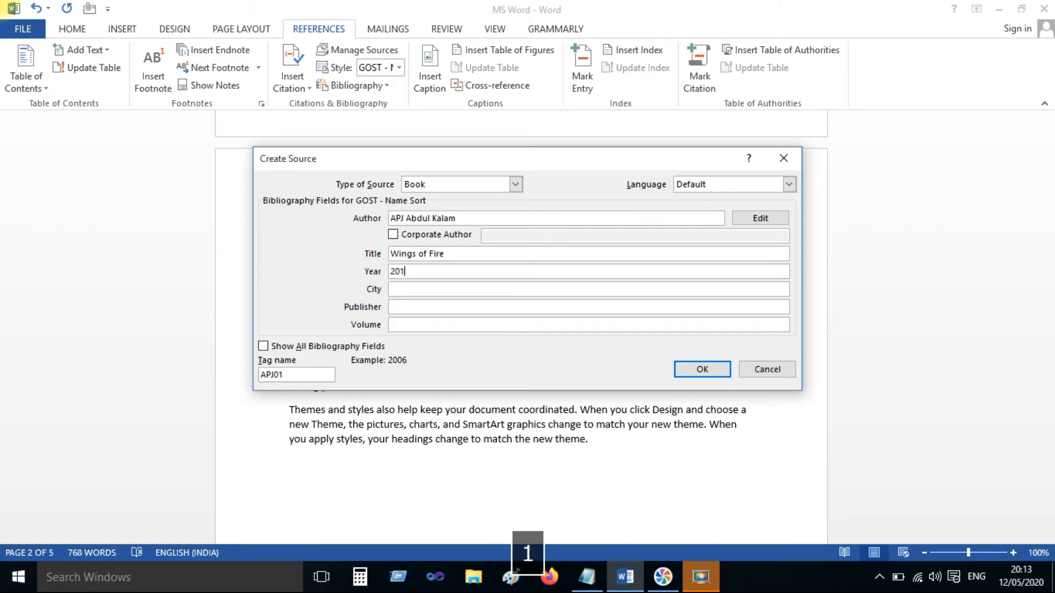
{"action": "type", "text": "0"}
{"action": "key", "text": "Tab"}
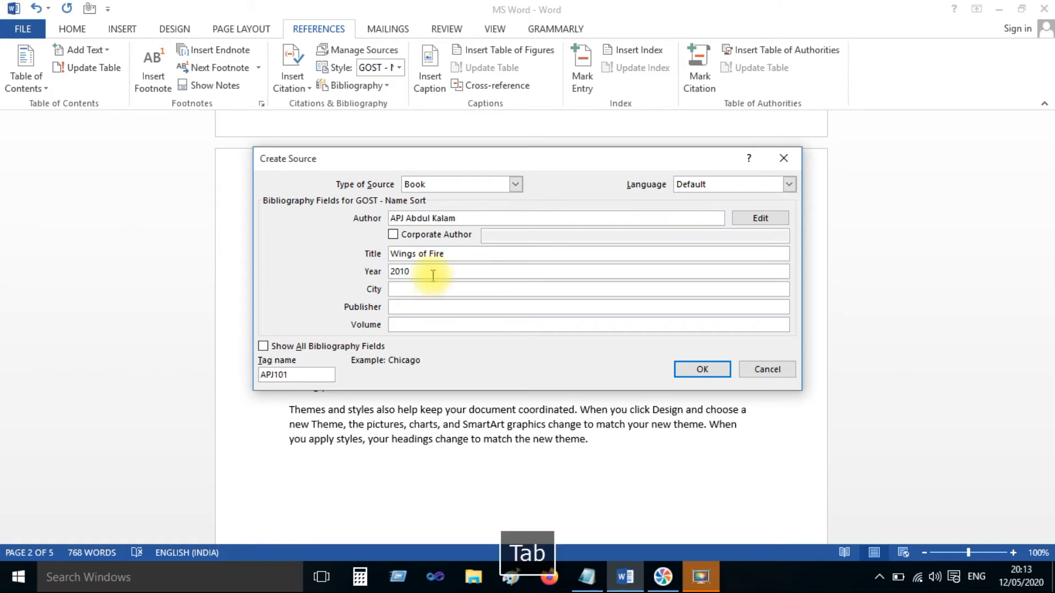
{"action": "type", "text": "Delhi"}
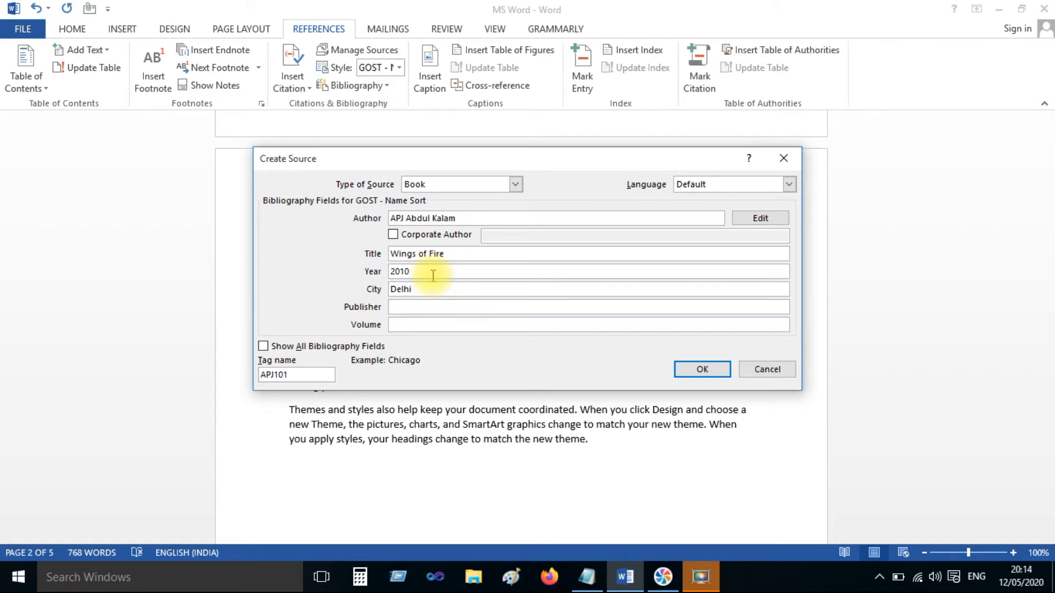
Step: Enter "Delhi publischers" as the publisher and 100 as the volume, and insert the citation
{"action": "key", "text": "Tab"}
{"action": "type", "text": "Delhi pu"}
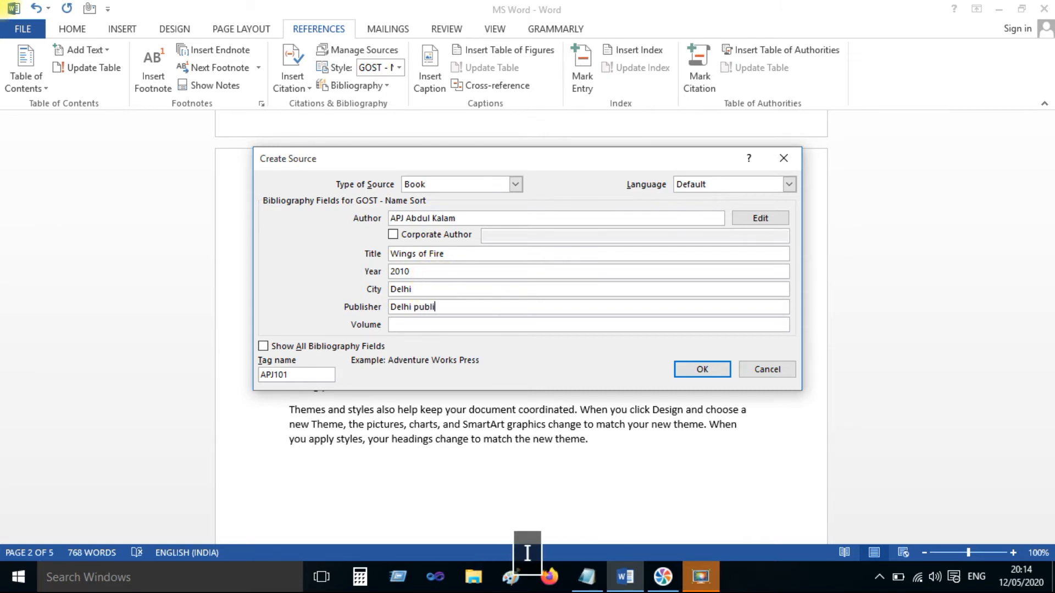
{"action": "type", "text": "bli"}
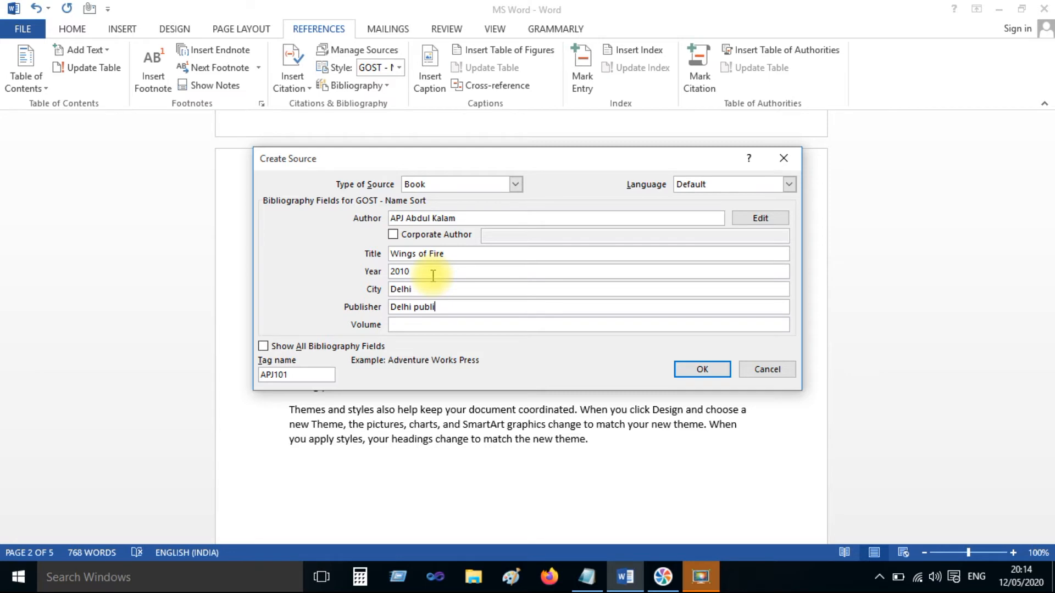
{"action": "type", "text": "schers"}
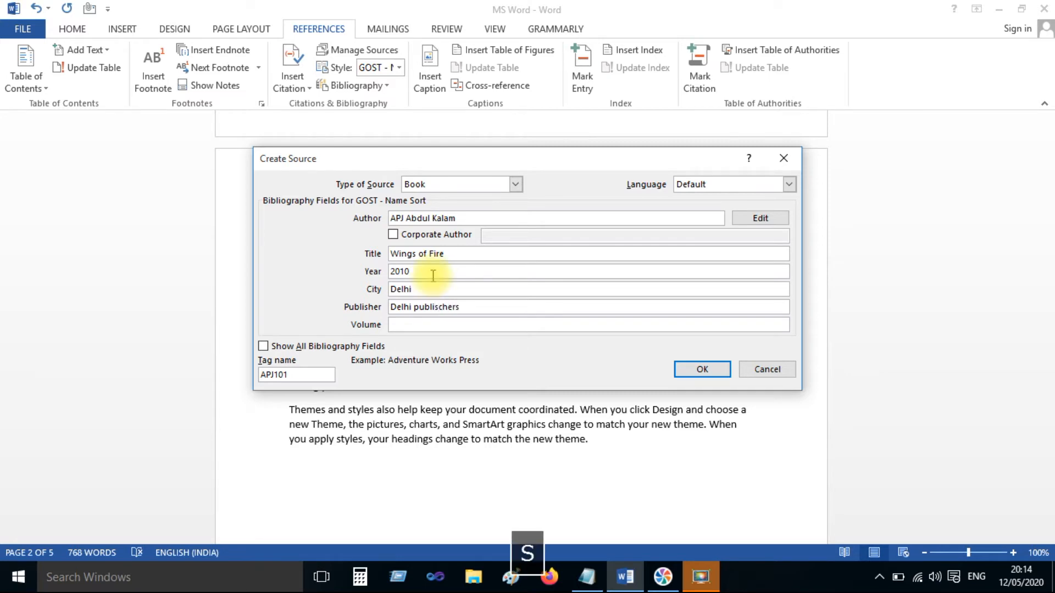
{"action": "left_click", "coordinate": [478, 319]}
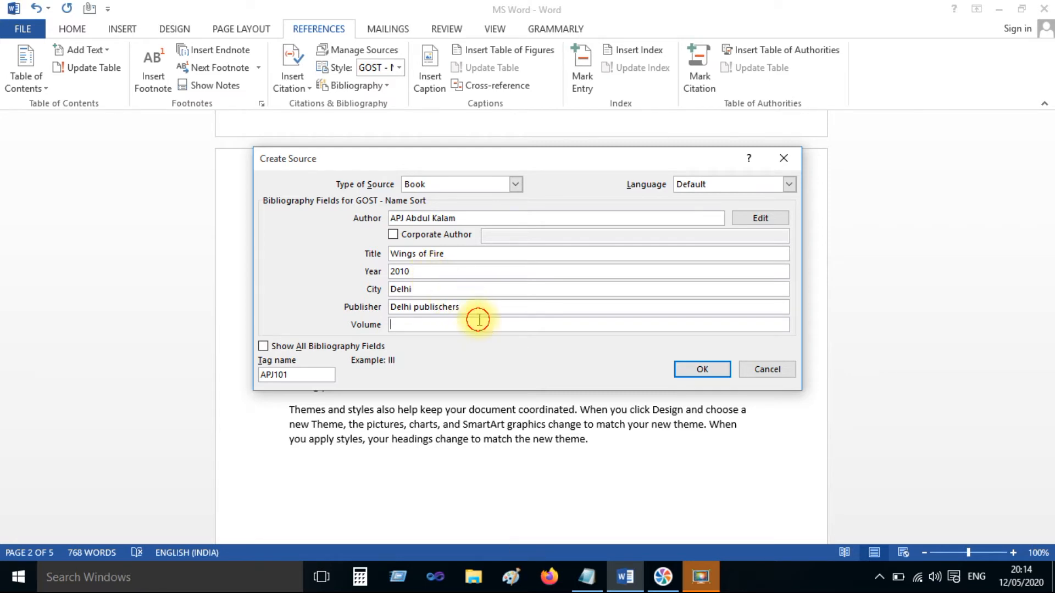
{"action": "type", "text": "100"}
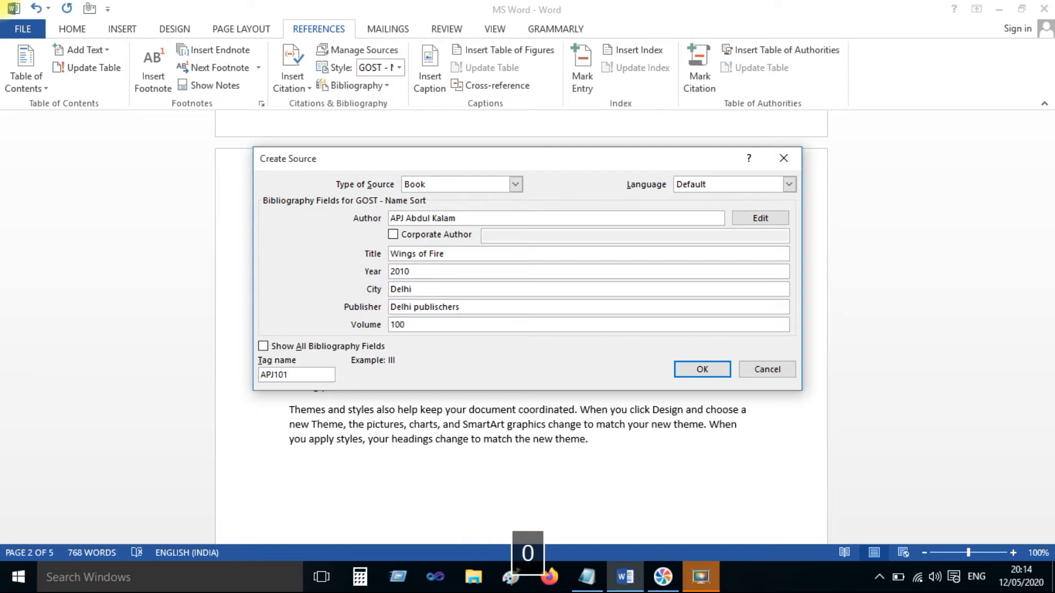
{"action": "left_click", "coordinate": [717, 372]}
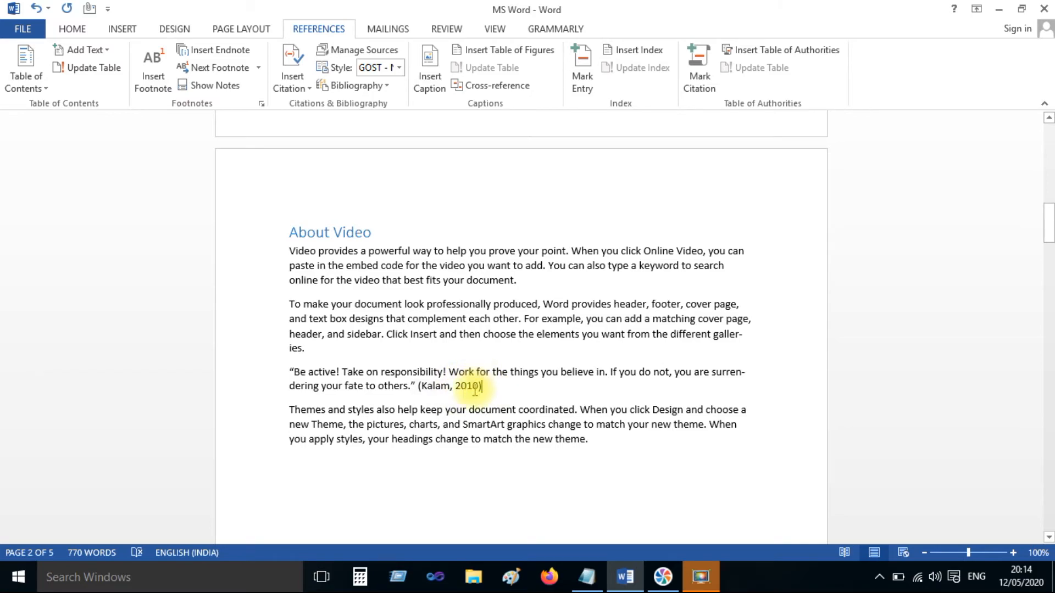
Step: Add a blank page at the end of the document, after the "About Style" text
{"action": "scroll", "coordinate": [471, 360], "scroll_direction": "down", "scroll_amount": 10}
{"action": "scroll", "coordinate": [471, 361], "scroll_direction": "down", "scroll_amount": 20}
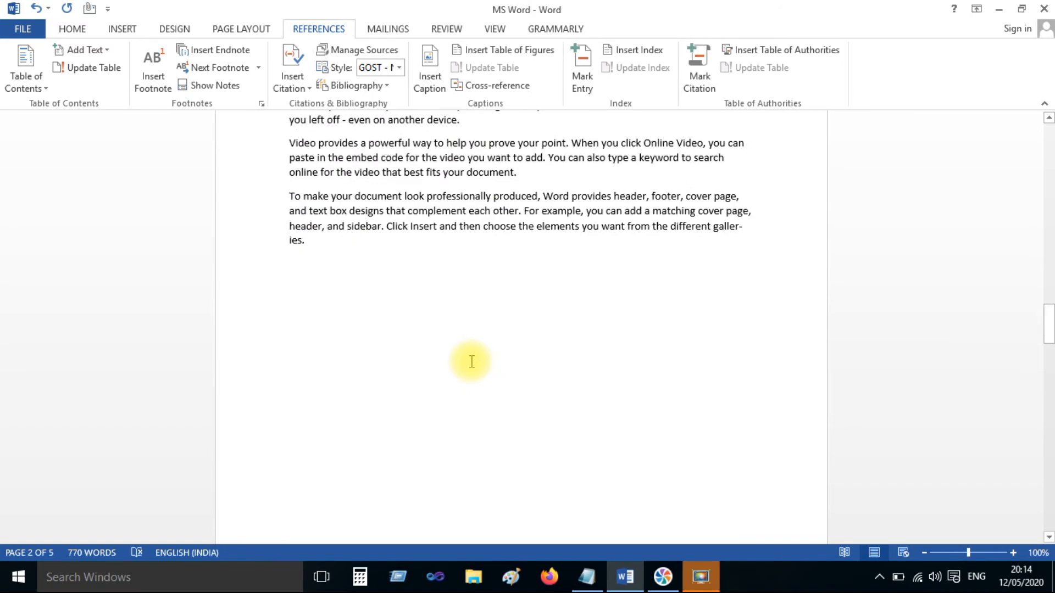
{"action": "scroll", "coordinate": [471, 361], "scroll_direction": "down", "scroll_amount": 12}
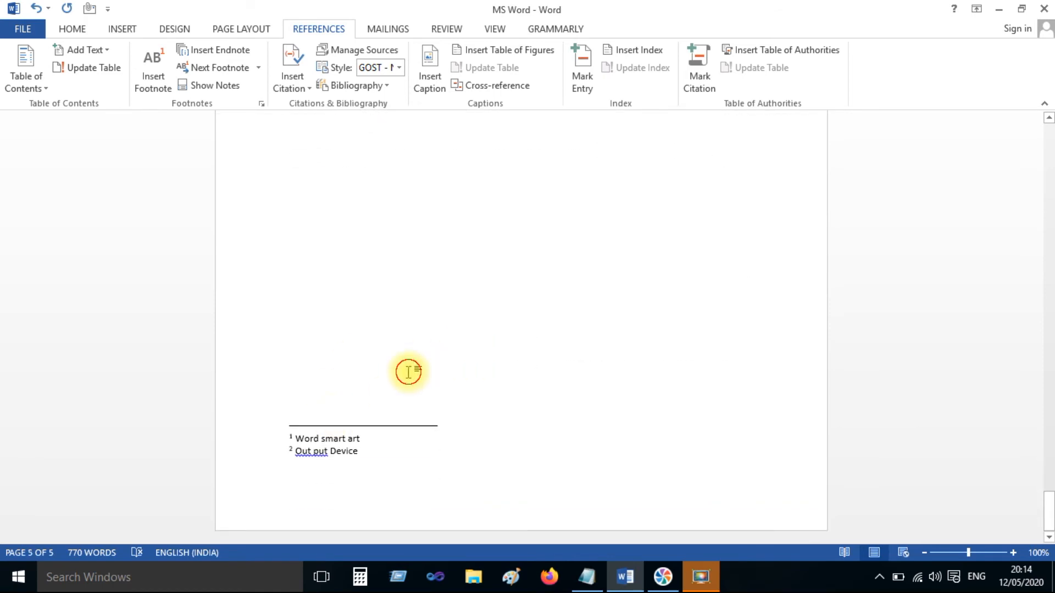
{"action": "key", "text": "ctrl+End"}
{"action": "scroll", "coordinate": [419, 365], "scroll_direction": "up", "scroll_amount": 2}
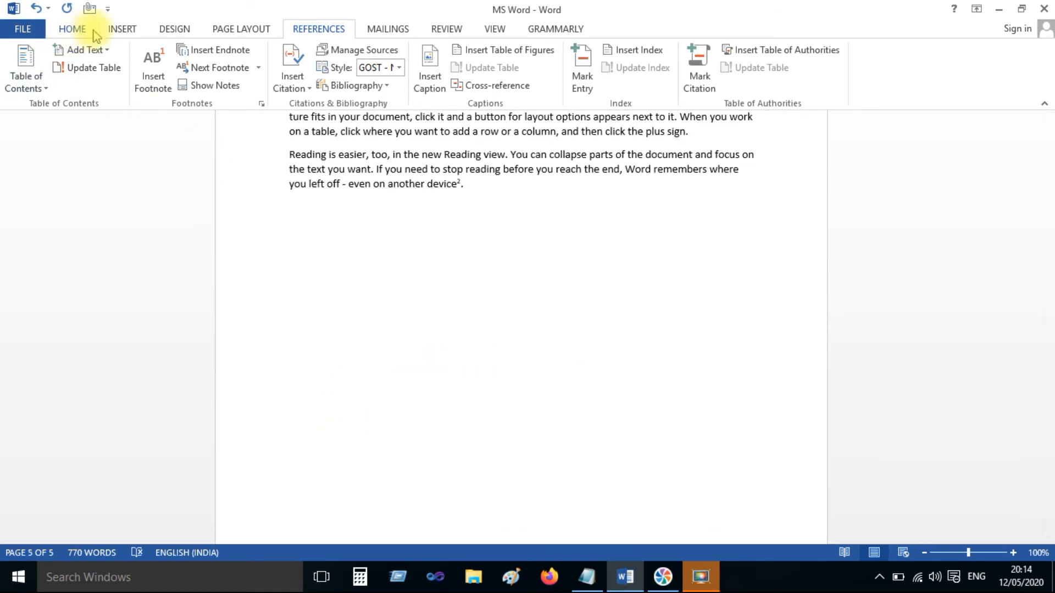
{"action": "left_click", "coordinate": [121, 29]}
{"action": "left_click", "coordinate": [29, 76]}
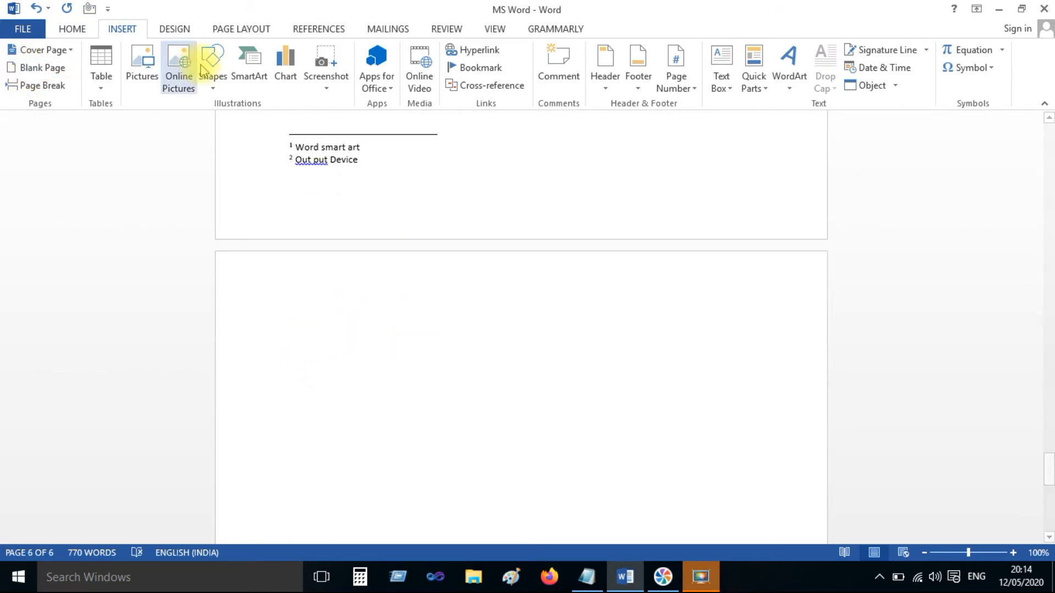
Step: Insert the built-in list titled "Bibliography" on the new last page
{"action": "left_click", "coordinate": [319, 33]}
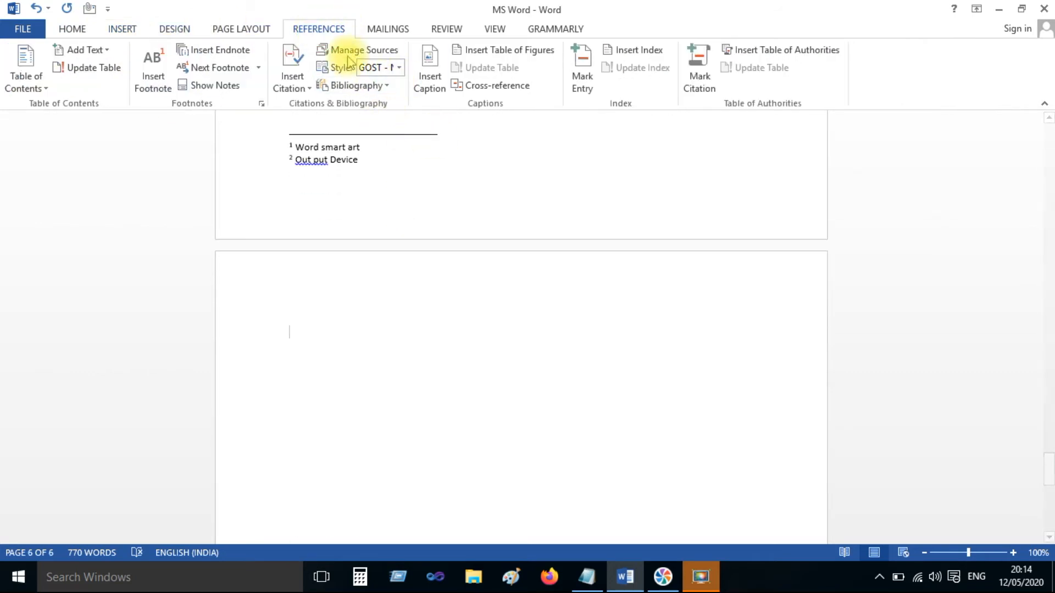
{"action": "left_click", "coordinate": [367, 87]}
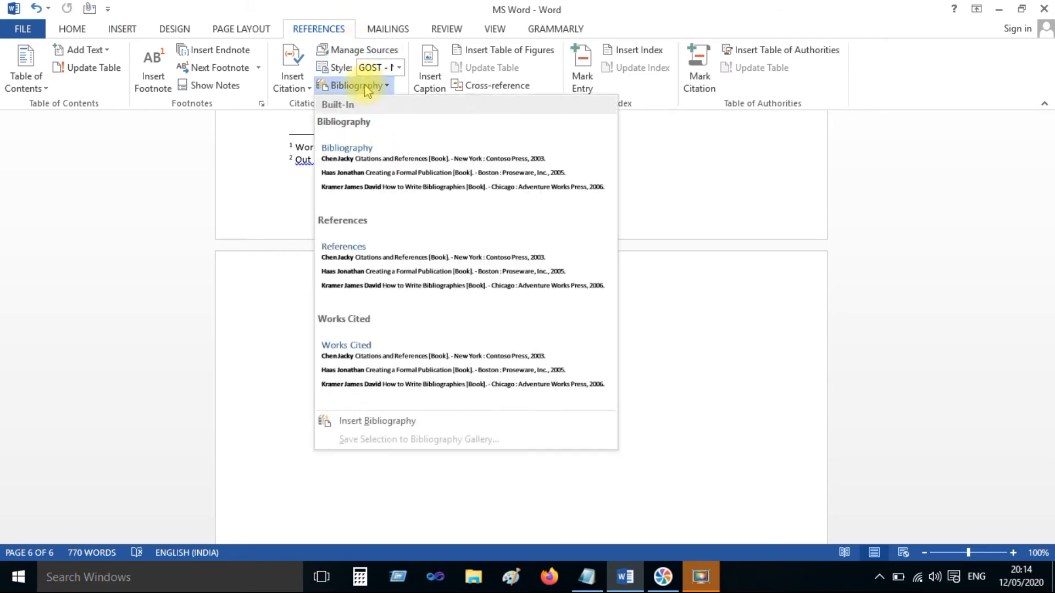
{"action": "left_click", "coordinate": [415, 160]}
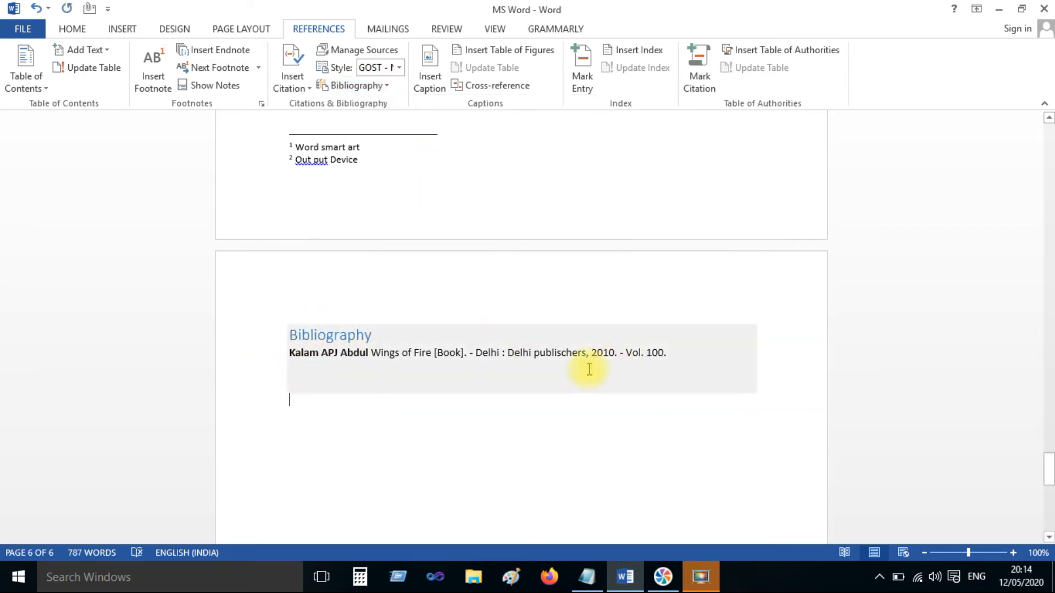
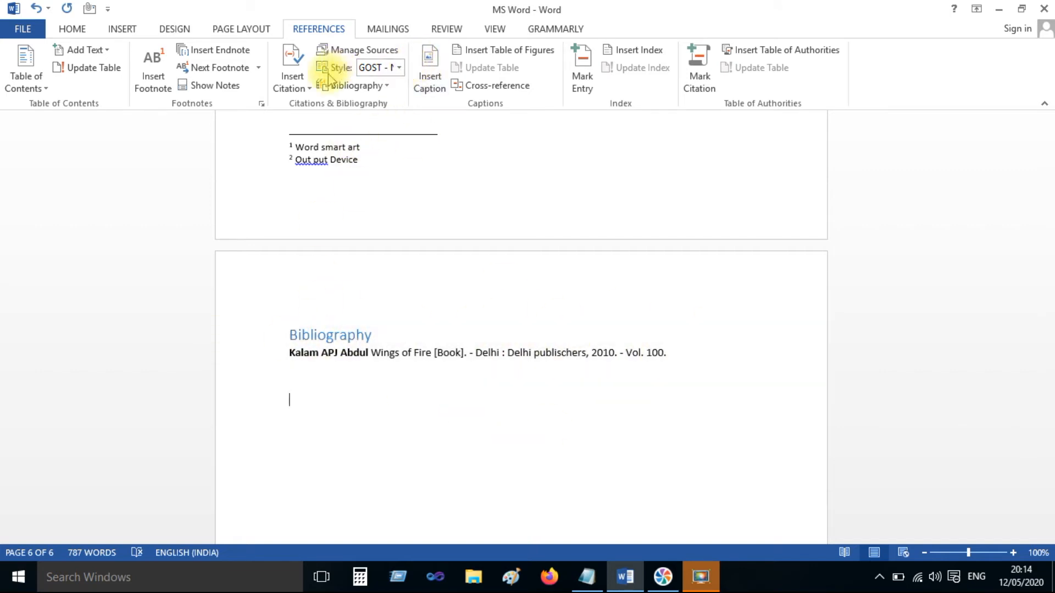
Step: Try the MLA and APA citation styles on the bibliography and settle on the GB7714 style
{"action": "left_click", "coordinate": [398, 67]}
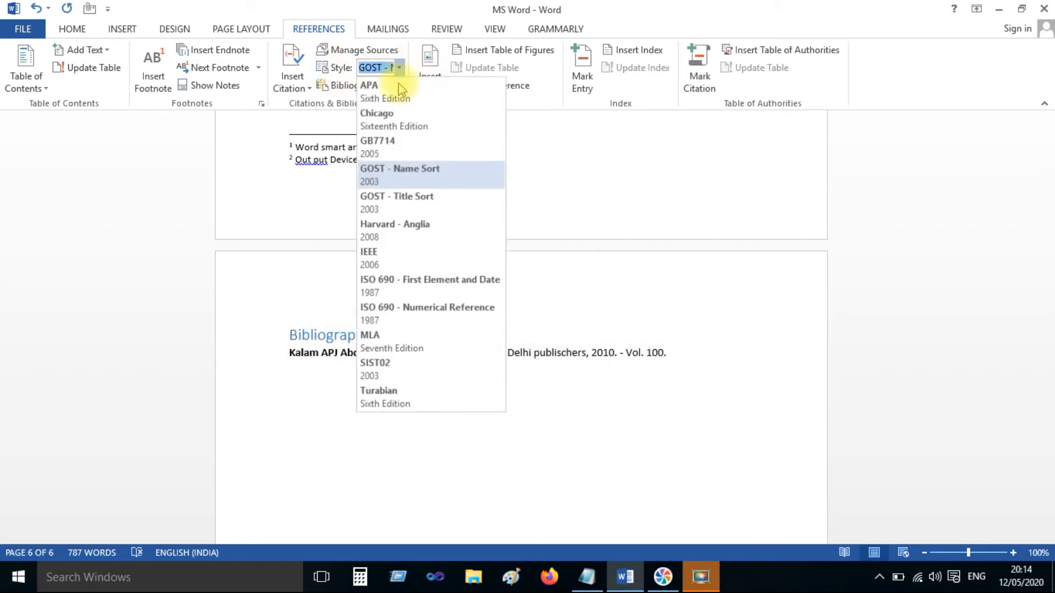
{"action": "left_click", "coordinate": [383, 342]}
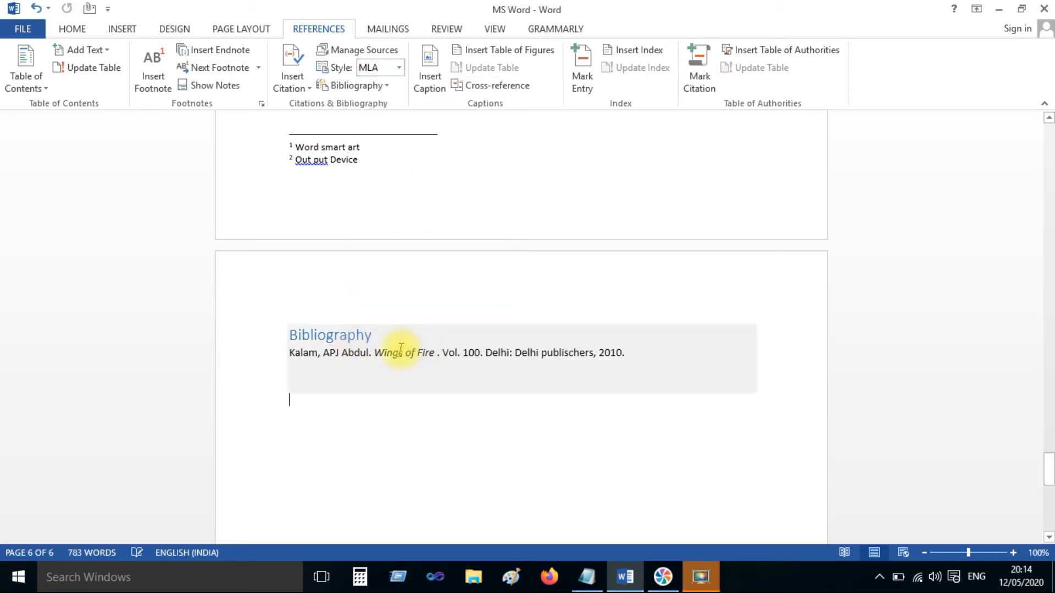
{"action": "left_click", "coordinate": [399, 67]}
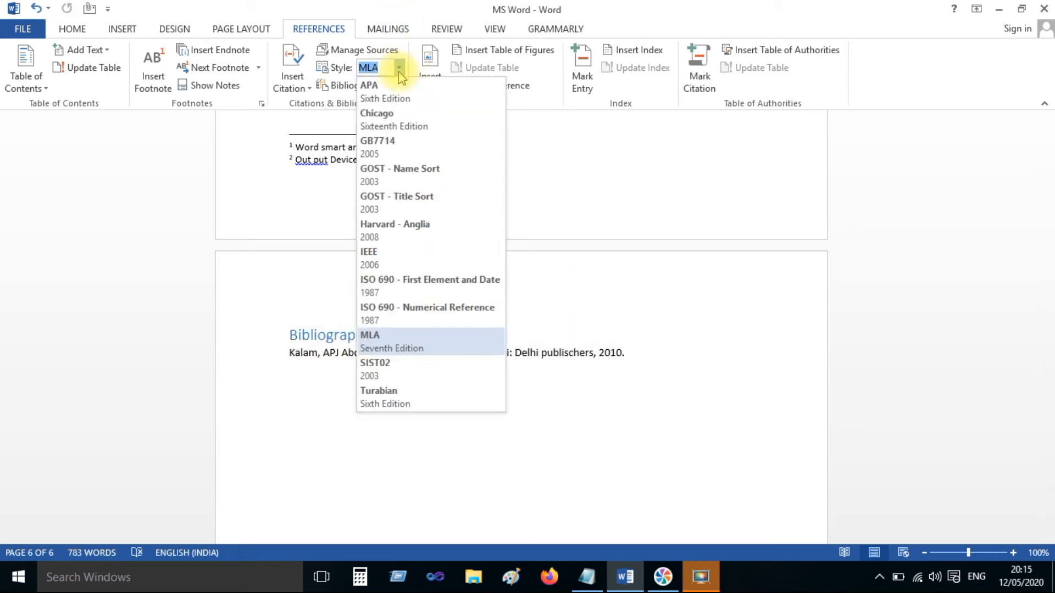
{"action": "left_click", "coordinate": [400, 88]}
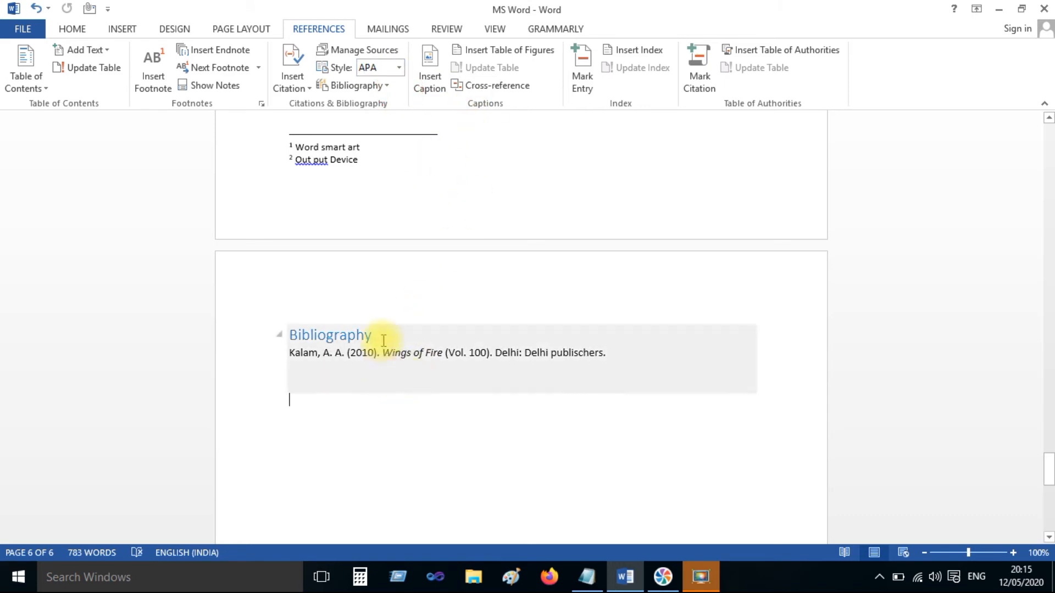
{"action": "left_click", "coordinate": [398, 67]}
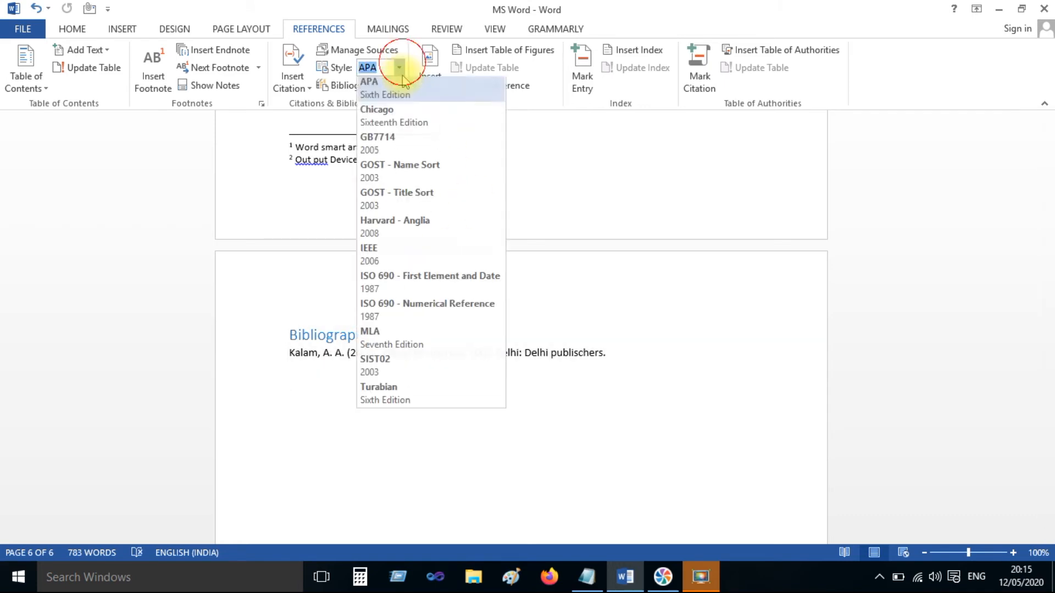
{"action": "left_click", "coordinate": [394, 150]}
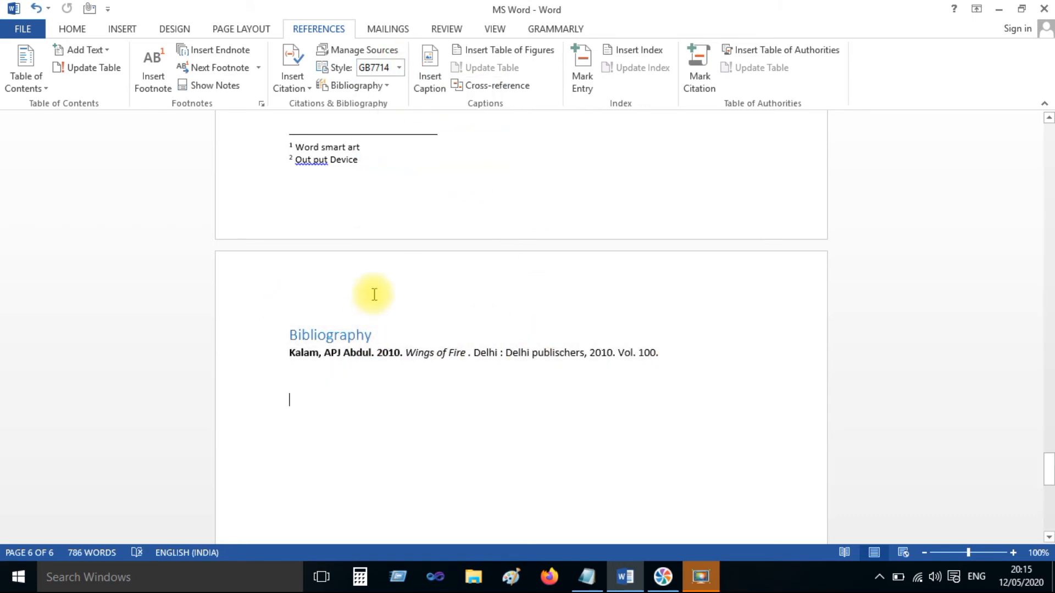
Step: Add an empty paragraph under "About Save", after the paragraph ending "even on another device."
{"action": "scroll", "coordinate": [374, 295], "scroll_direction": "up", "scroll_amount": 15}
{"action": "scroll", "coordinate": [373, 295], "scroll_direction": "up", "scroll_amount": 20}
{"action": "scroll", "coordinate": [372, 295], "scroll_direction": "up", "scroll_amount": 8}
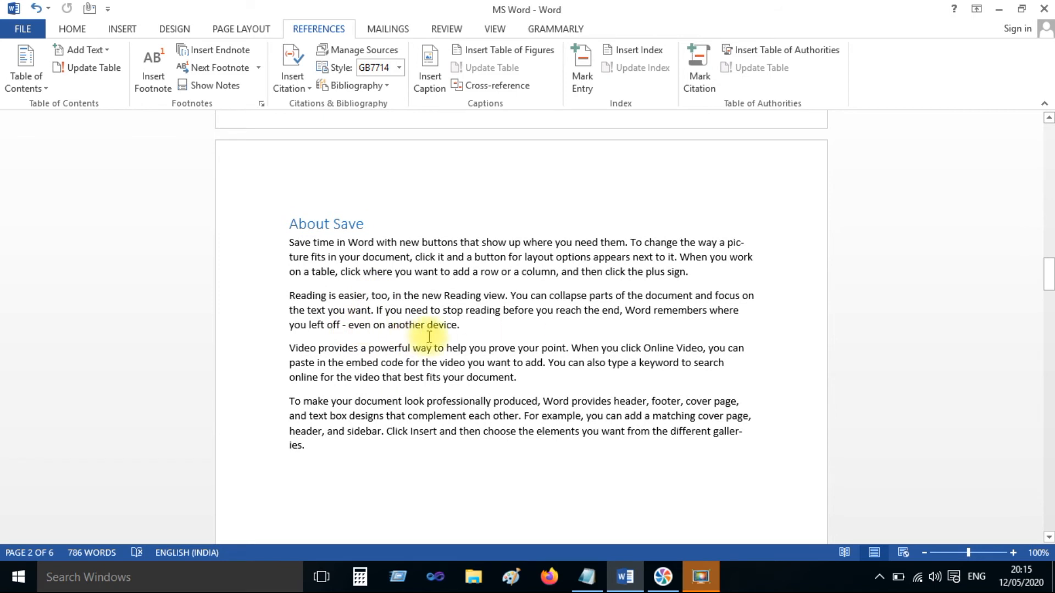
{"action": "key", "text": "Return"}
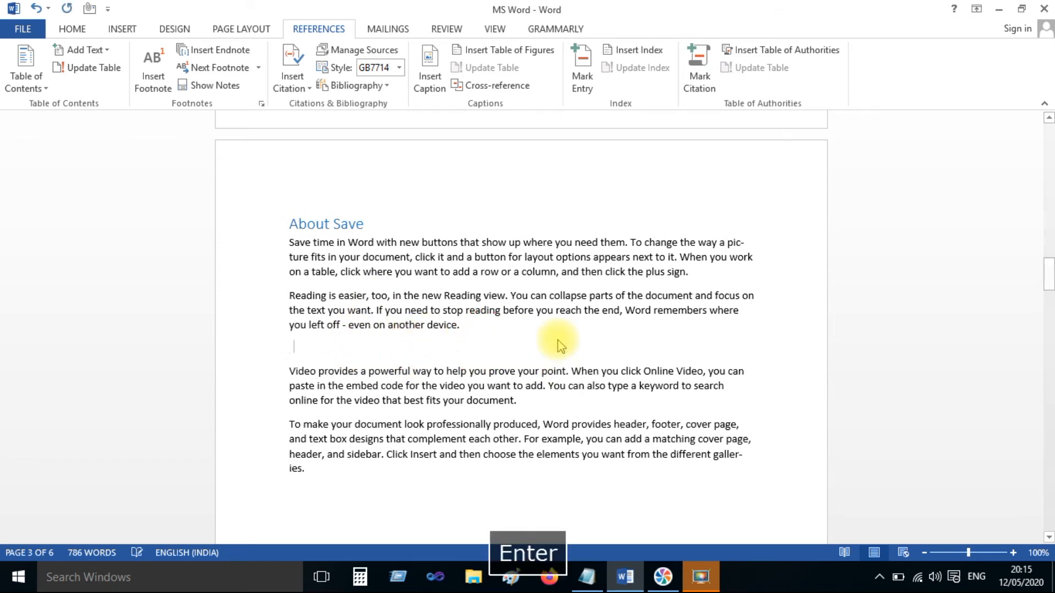
Step: Copy the "Winners are not afraid of losing" quote from the Notepad file into the empty paragraph under "About Save"
{"action": "left_click", "coordinate": [290, 77]}
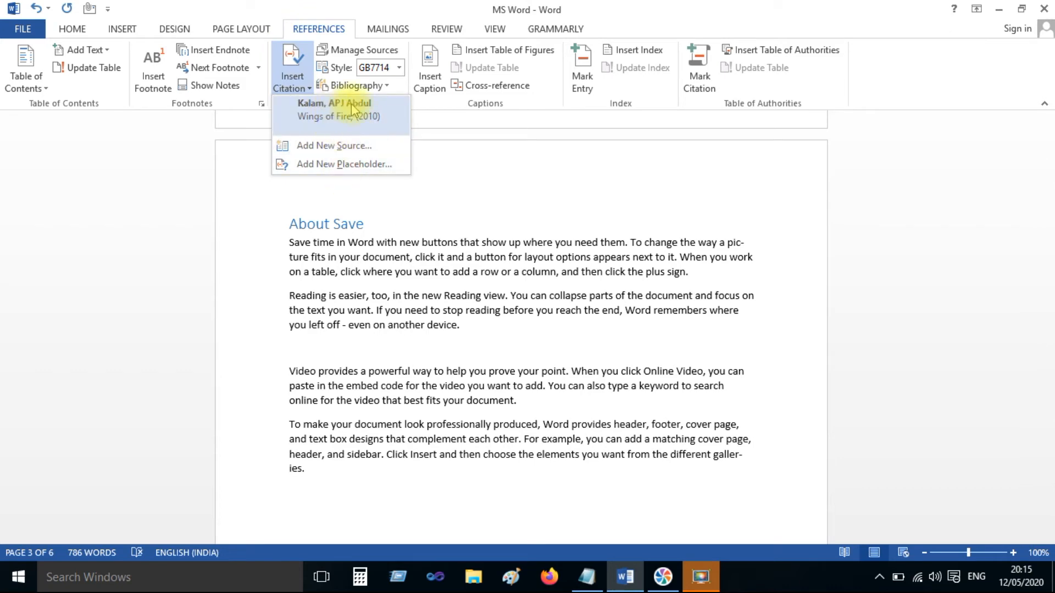
{"action": "left_click", "coordinate": [340, 145]}
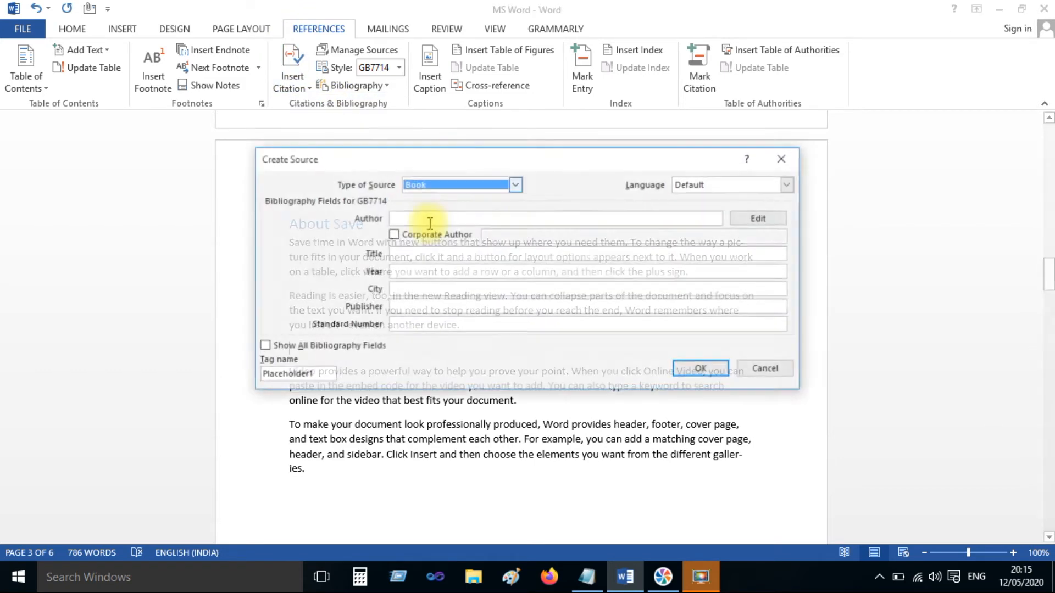
{"action": "left_click", "coordinate": [587, 577]}
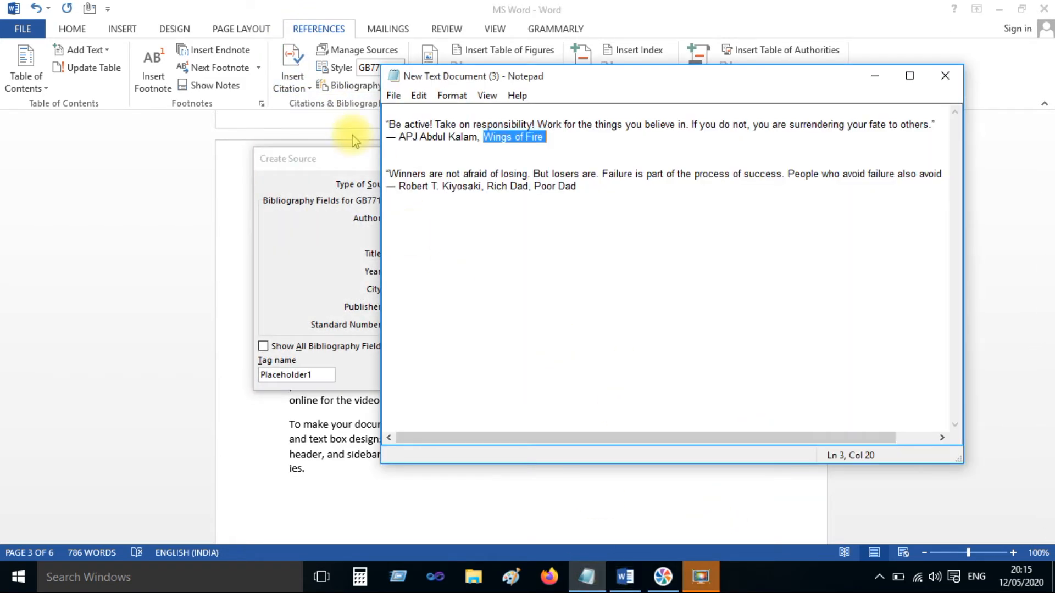
{"action": "left_click", "coordinate": [386, 175]}
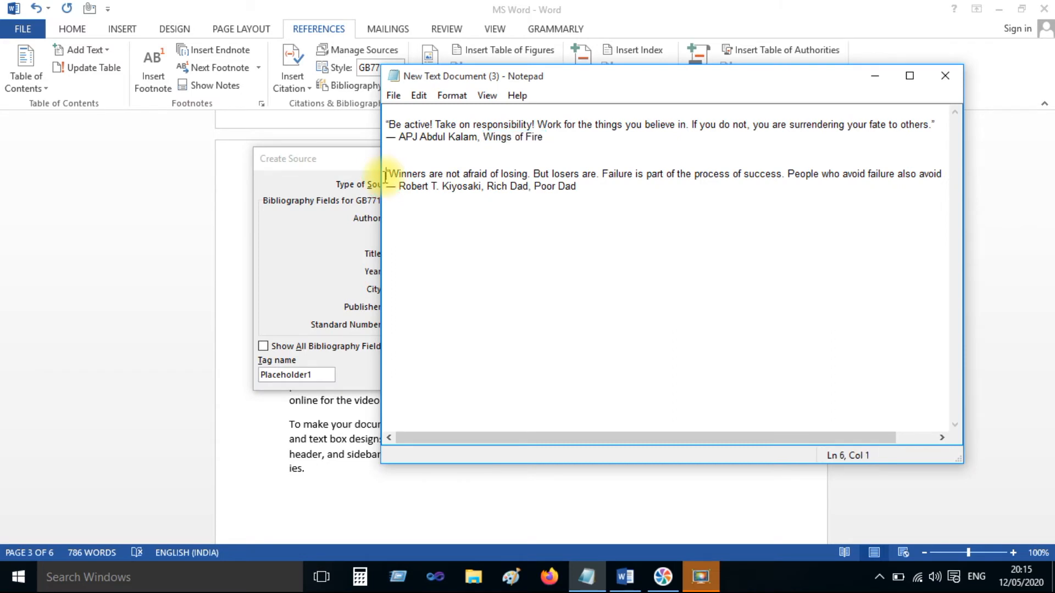
{"action": "key", "text": "shift+End"}
{"action": "key", "text": "ctrl+c"}
{"action": "left_click", "coordinate": [313, 267]}
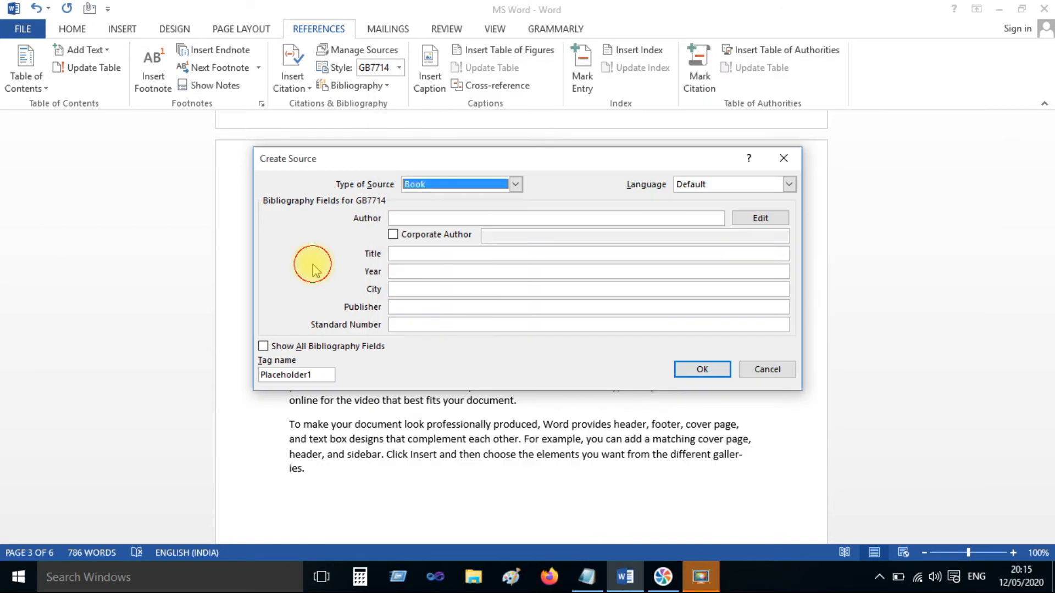
{"action": "left_click", "coordinate": [783, 158]}
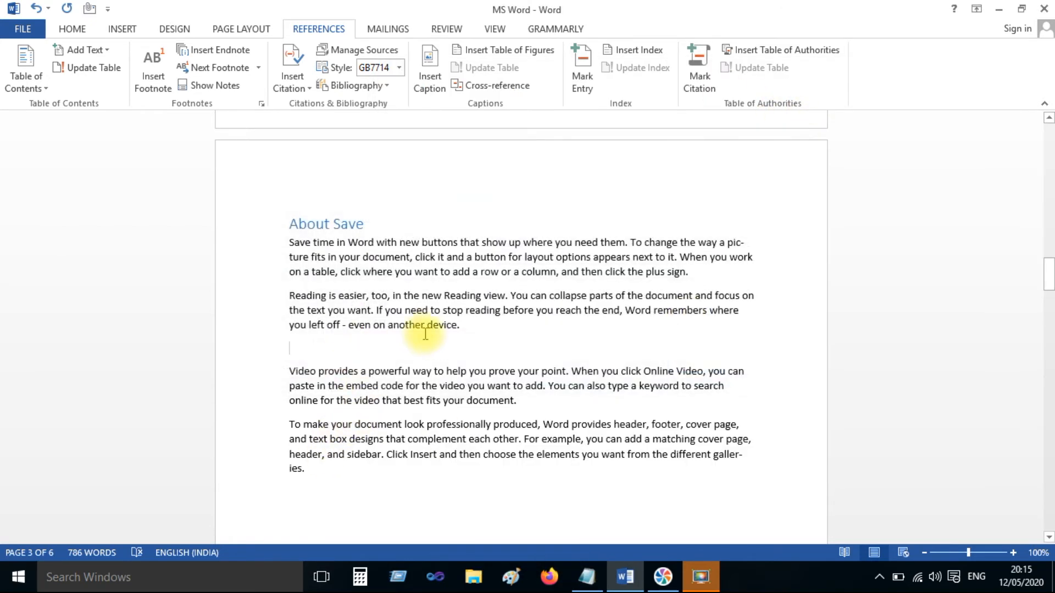
{"action": "key", "text": "ctrl+v"}
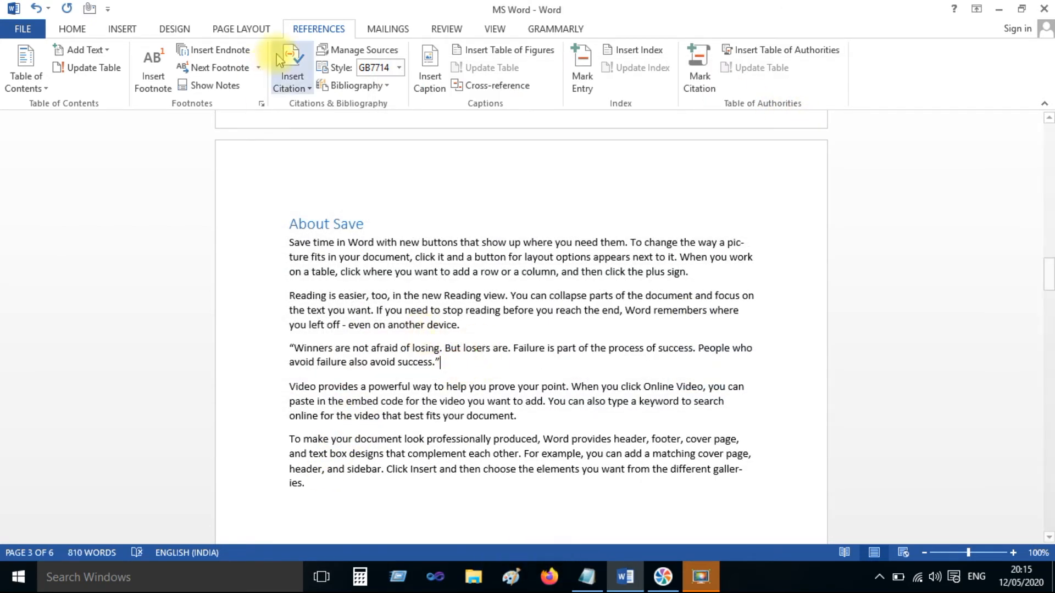
Step: Start a new Book source for the quote's citation, with the author Robert T. Kiyosaki copied from the Notepad file
{"action": "left_click", "coordinate": [293, 82]}
{"action": "left_click", "coordinate": [329, 147]}
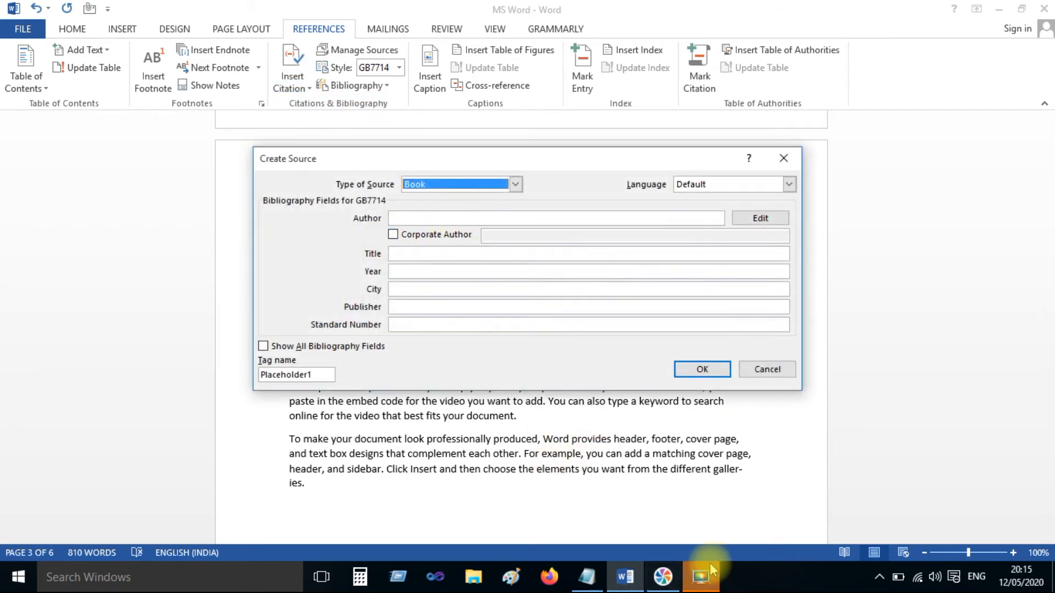
{"action": "left_click", "coordinate": [587, 577]}
{"action": "left_click", "coordinate": [390, 186]}
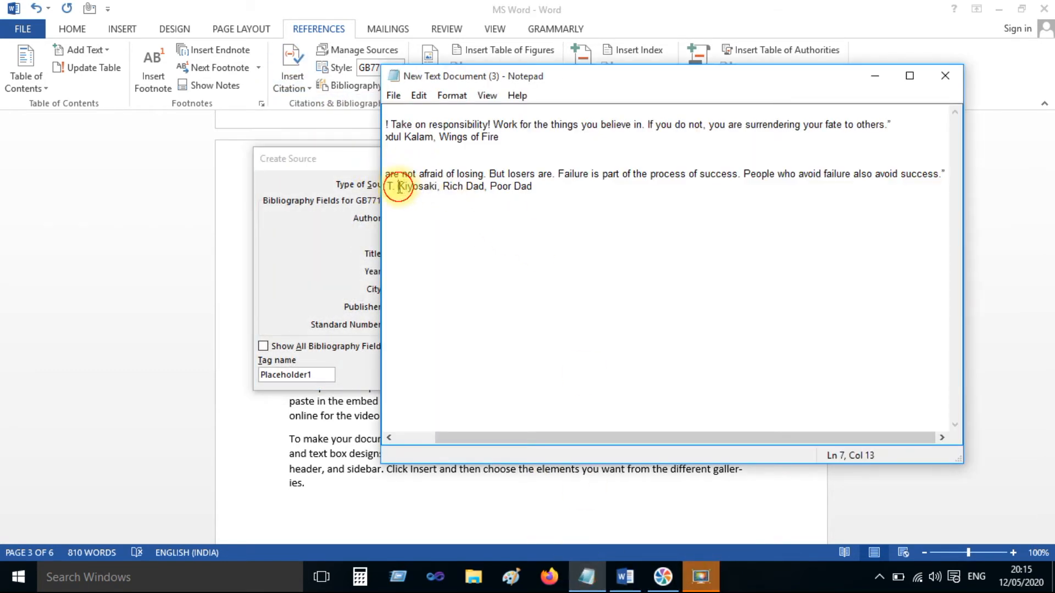
{"action": "left_click", "coordinate": [434, 223]}
{"action": "key", "text": "Home"}
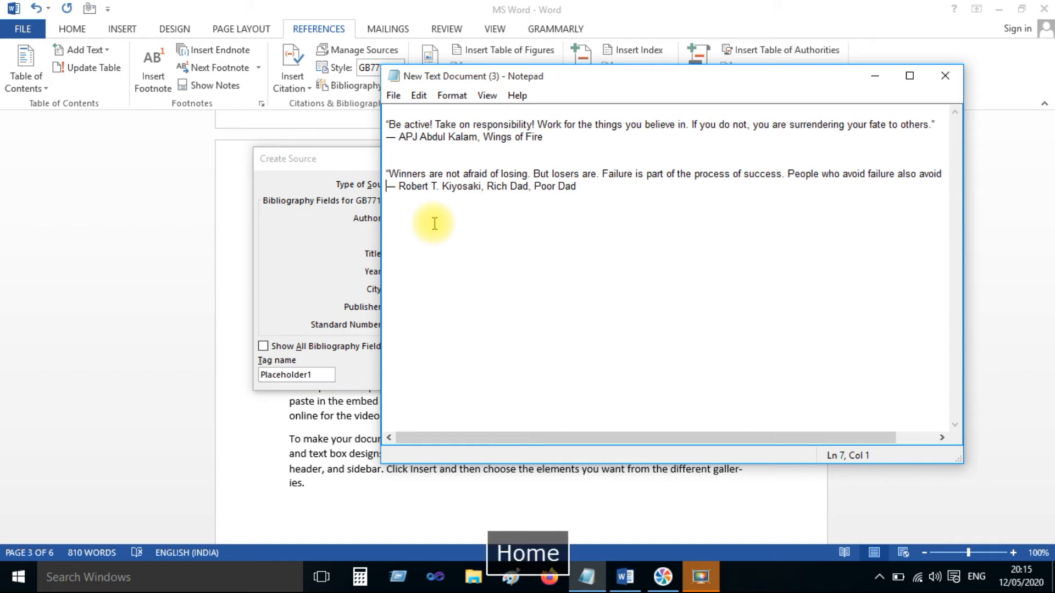
{"action": "left_click", "coordinate": [481, 188], "text": "shift"}
{"action": "key", "text": "ctrl+c"}
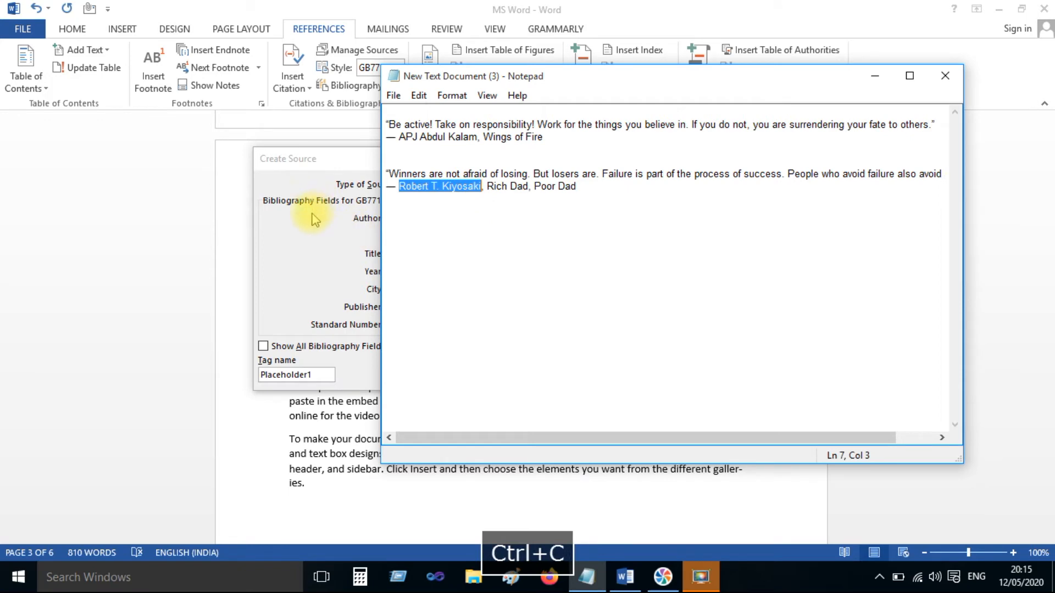
{"action": "left_click", "coordinate": [313, 218]}
{"action": "left_click", "coordinate": [470, 210]}
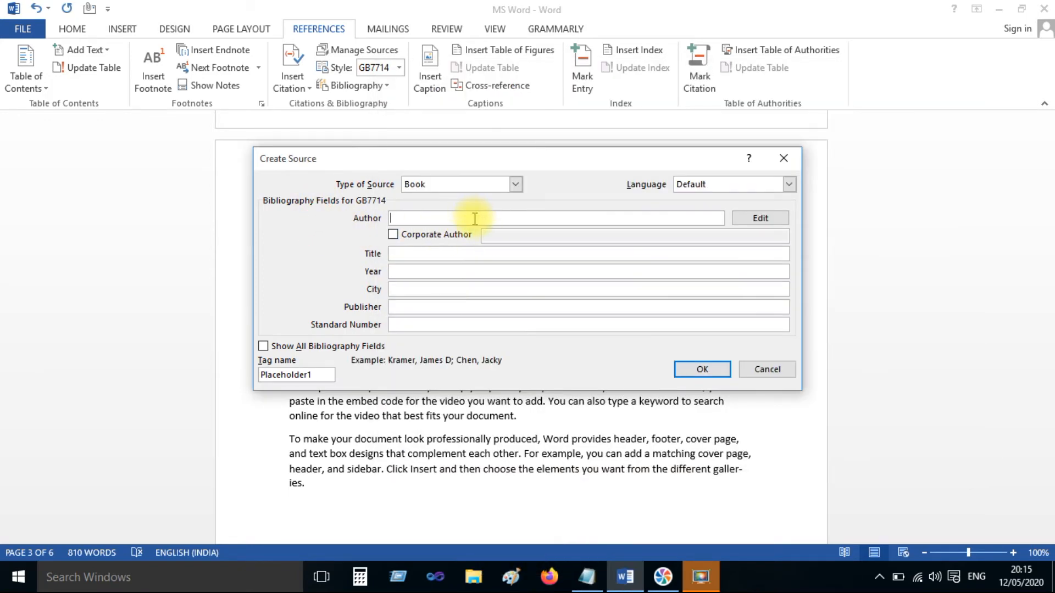
{"action": "key", "text": "ctrl+v"}
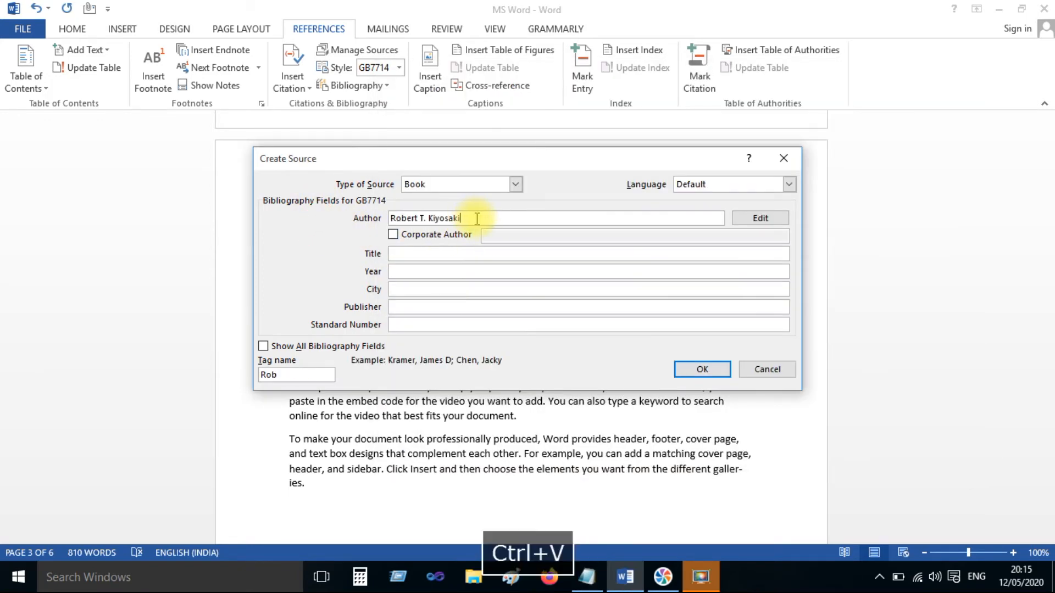
Step: Fill in the source's title "Rich Dad, Poor Dad", copied from the Notepad file, and set its year to 2005
{"action": "left_click", "coordinate": [586, 576]}
{"action": "left_click", "coordinate": [487, 185]}
{"action": "left_click", "coordinate": [579, 186], "text": "shift"}
{"action": "key", "text": "ctrl+c"}
{"action": "left_click", "coordinate": [318, 264]}
{"action": "left_click", "coordinate": [420, 253]}
{"action": "key", "text": "ctrl+v"}
{"action": "left_click", "coordinate": [407, 271]}
{"action": "type", "text": "2005"}
{"action": "key", "text": "Tab"}
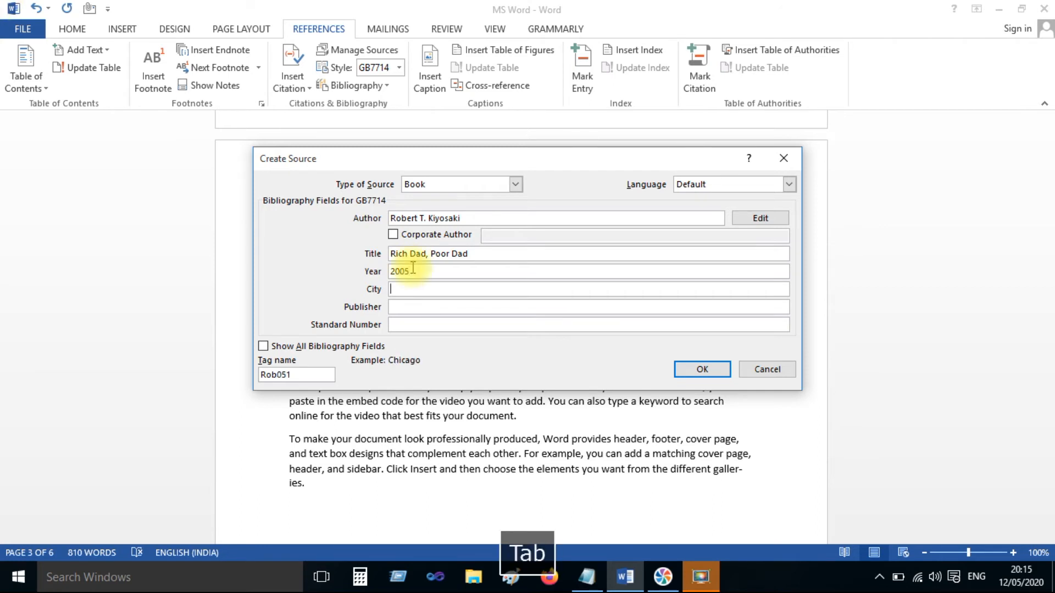
{"action": "type", "text": "USA"}
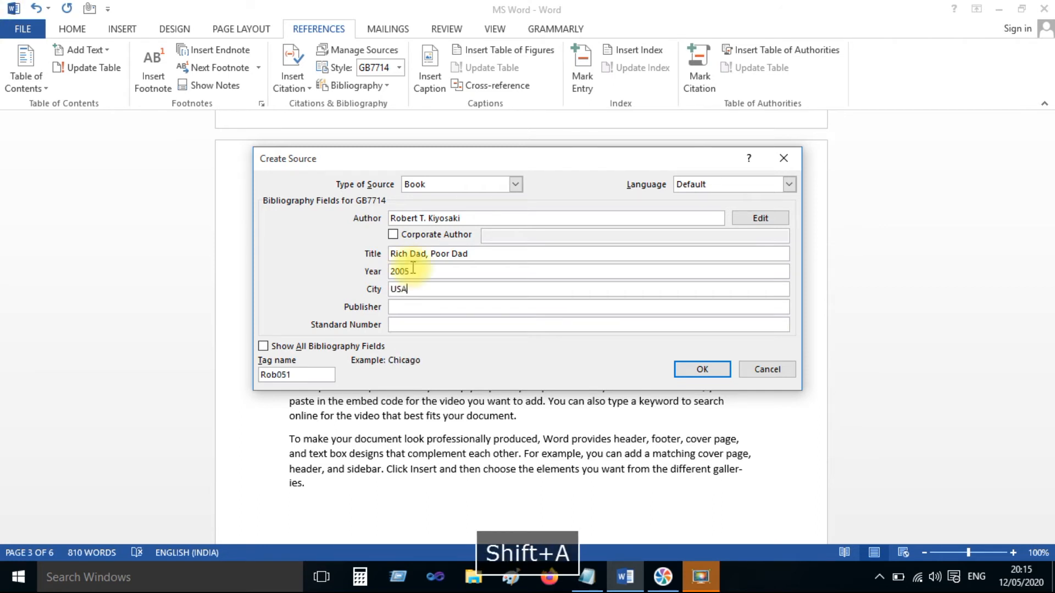
{"action": "key", "text": "BackSpace"}
{"action": "key", "text": "BackSpace"}
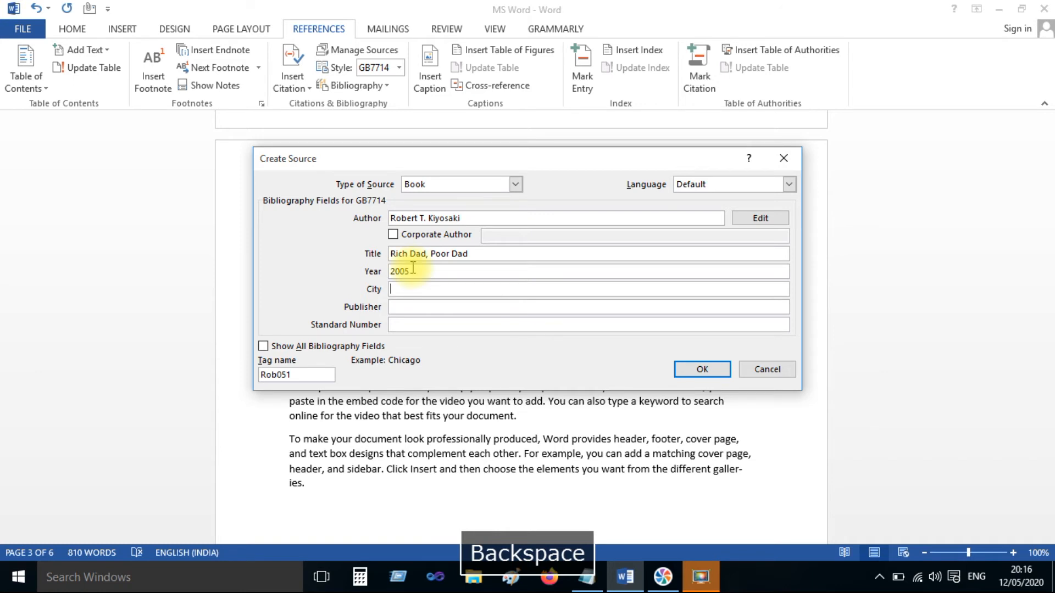
{"action": "type", "text": "Newy"}
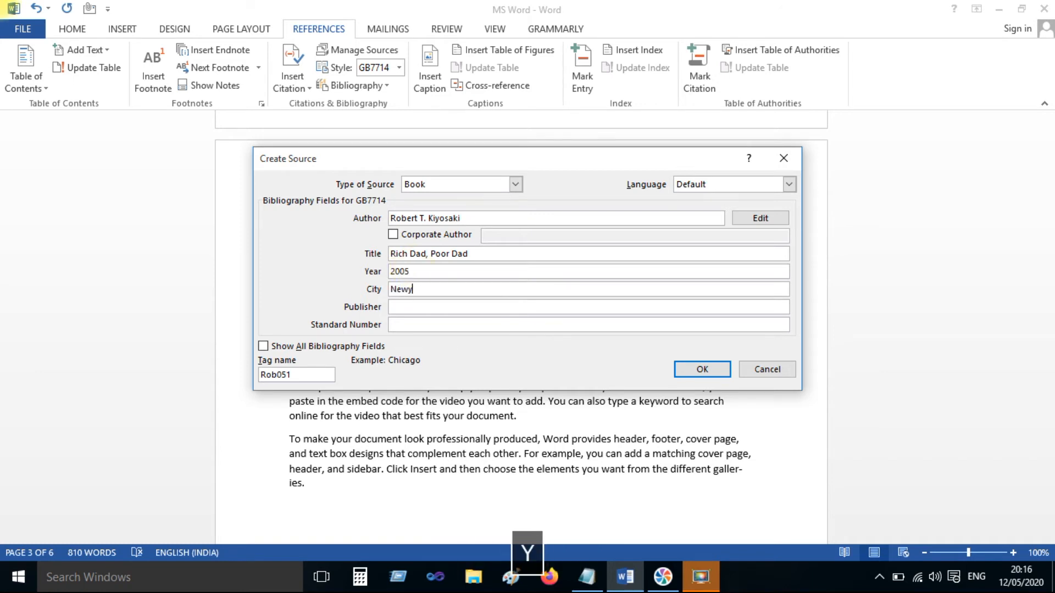
{"action": "type", "text": "eork"}
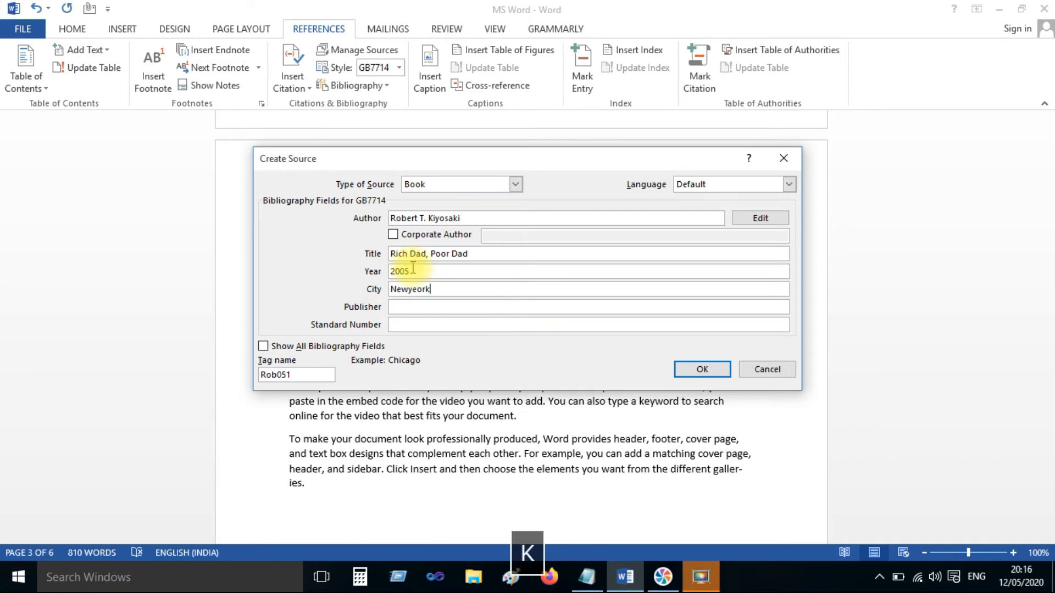
{"action": "key", "text": "BackSpace"}
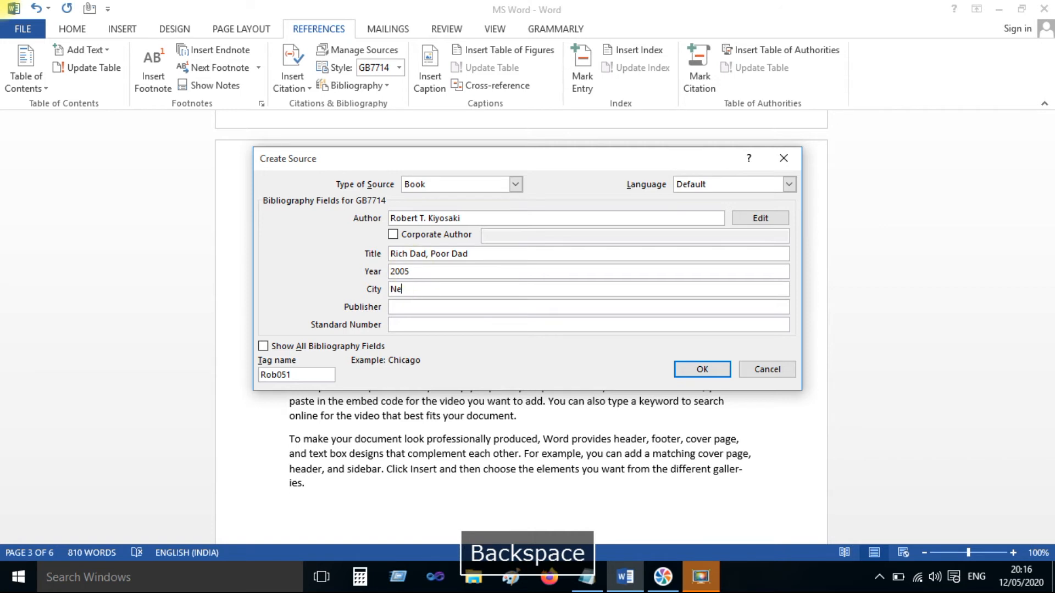
Step: Enter "london" as the city, "london Publishers" as the publisher and 50 as the standard number, and insert the citation
{"action": "type", "text": "London"}
{"action": "key", "text": "Tab"}
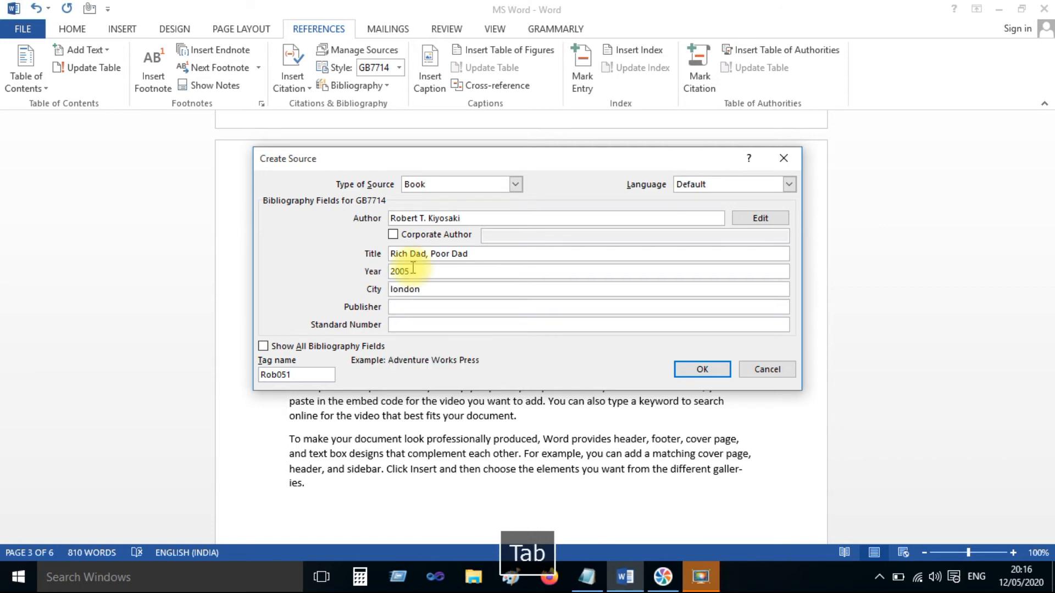
{"action": "type", "text": "l"}
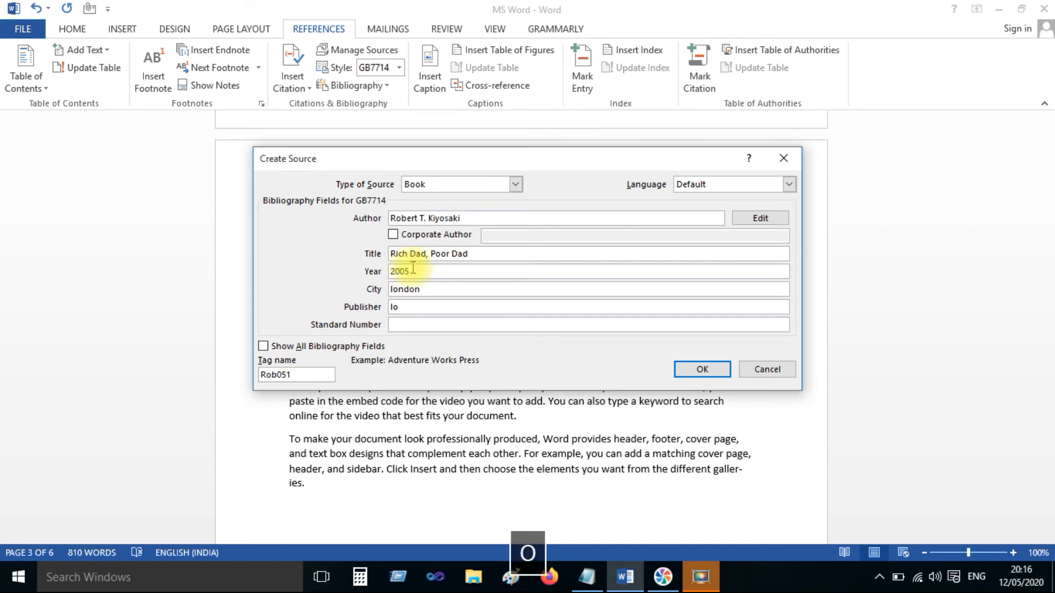
{"action": "type", "text": "o"}
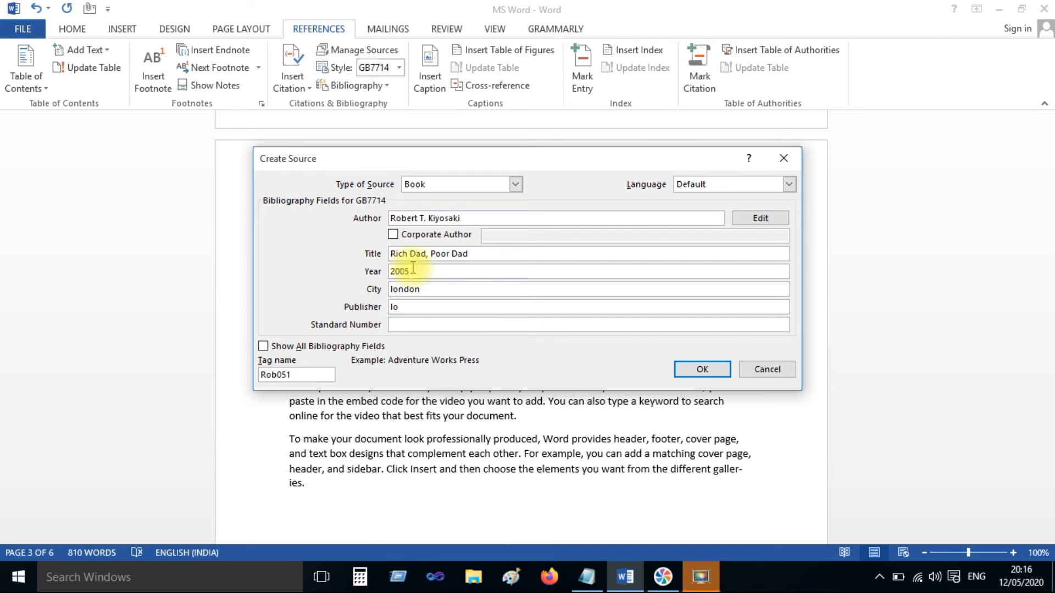
{"action": "type", "text": "ndon Pu"}
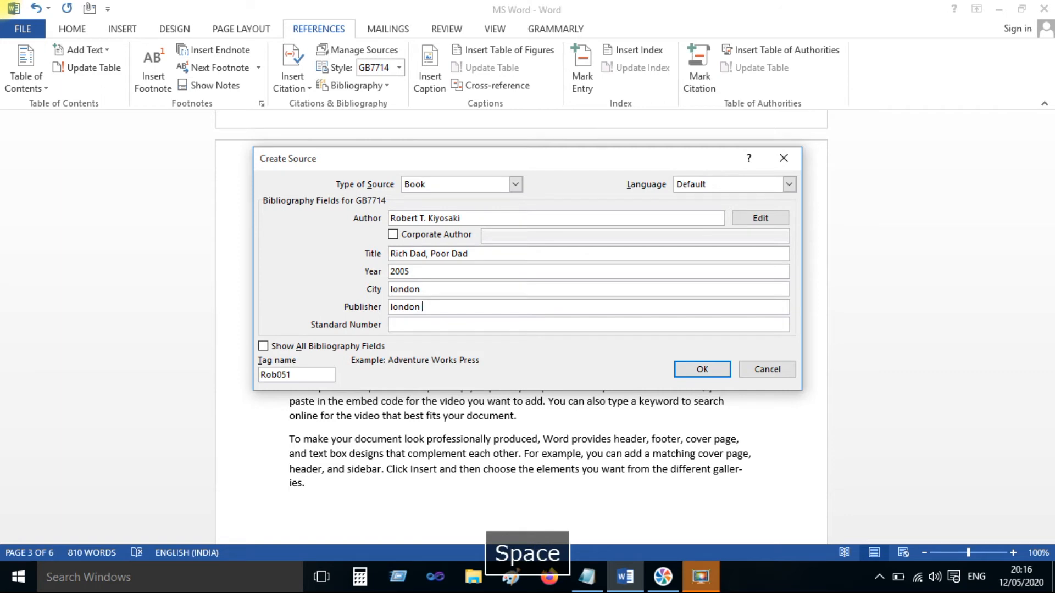
{"action": "type", "text": "li"}
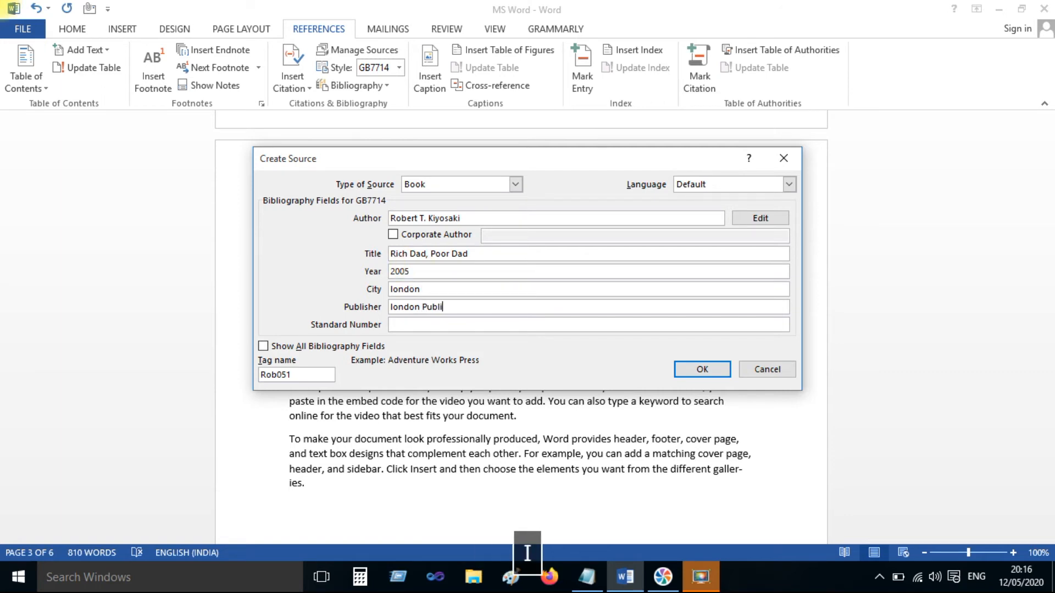
{"action": "type", "text": "shers"}
{"action": "key", "text": "Tab"}
{"action": "type", "text": "50"}
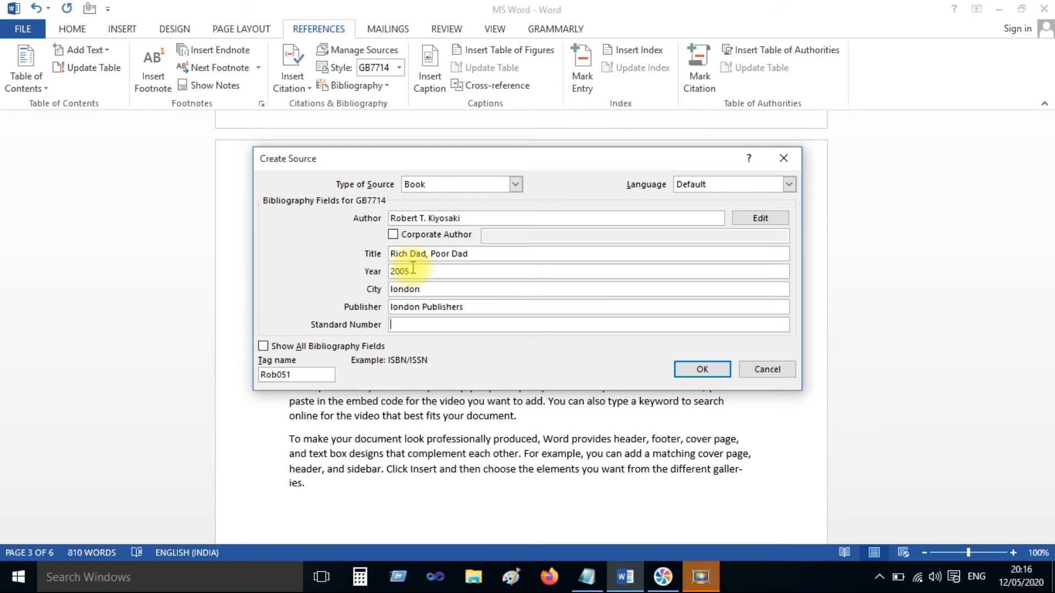
{"action": "left_click", "coordinate": [701, 368]}
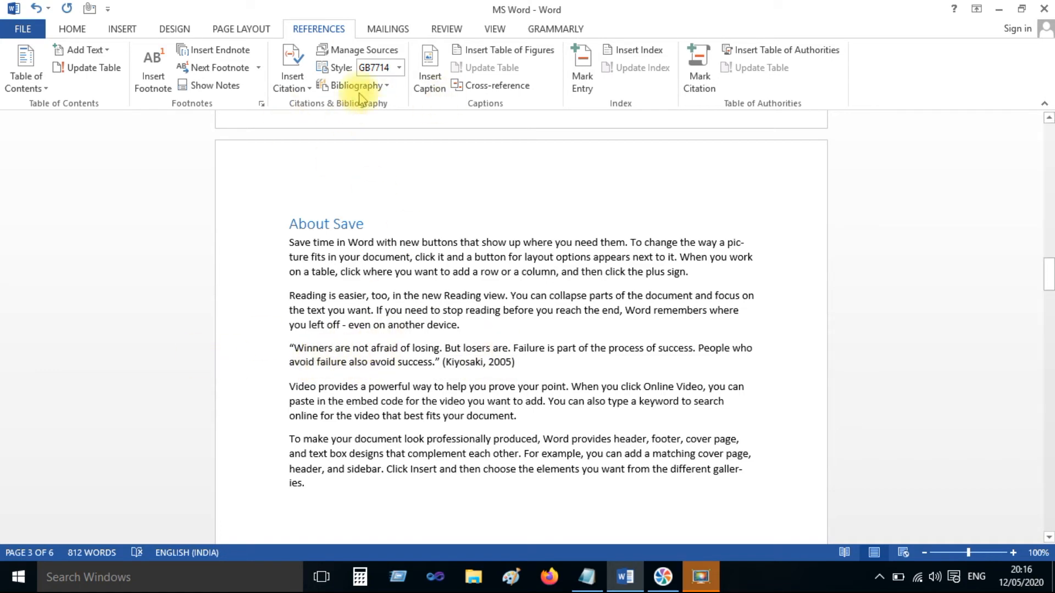
Step: Update the bibliography on the last page so that it includes the newly cited book source
{"action": "scroll", "coordinate": [387, 313], "scroll_direction": "down", "scroll_amount": 8}
{"action": "scroll", "coordinate": [394, 317], "scroll_direction": "down", "scroll_amount": 20}
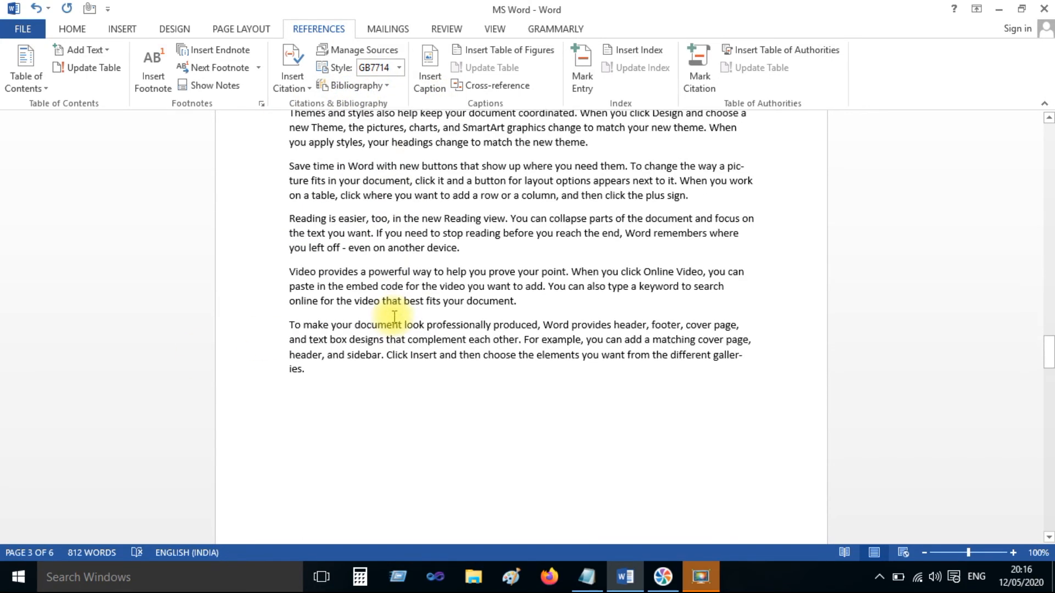
{"action": "scroll", "coordinate": [394, 317], "scroll_direction": "down", "scroll_amount": 8}
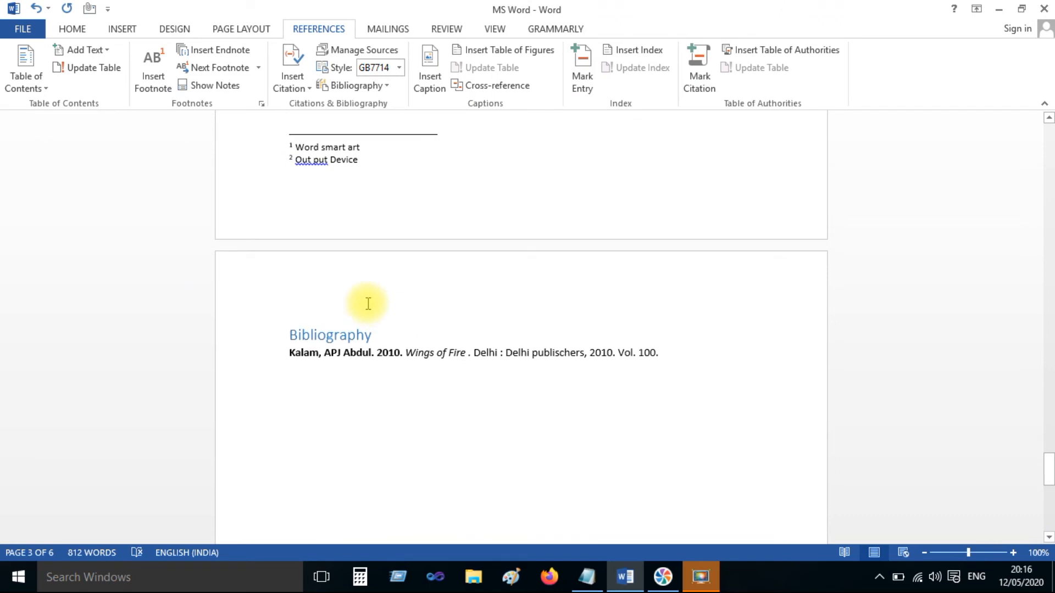
{"action": "scroll", "coordinate": [393, 207], "scroll_direction": "up", "scroll_amount": 2}
{"action": "left_click", "coordinate": [440, 212]}
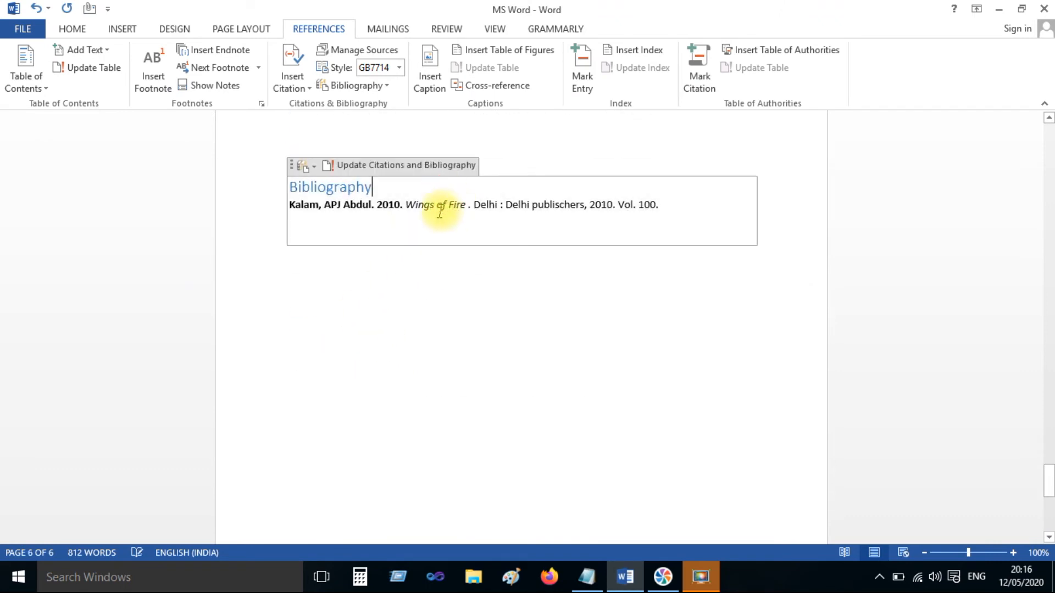
{"action": "left_click", "coordinate": [389, 171]}
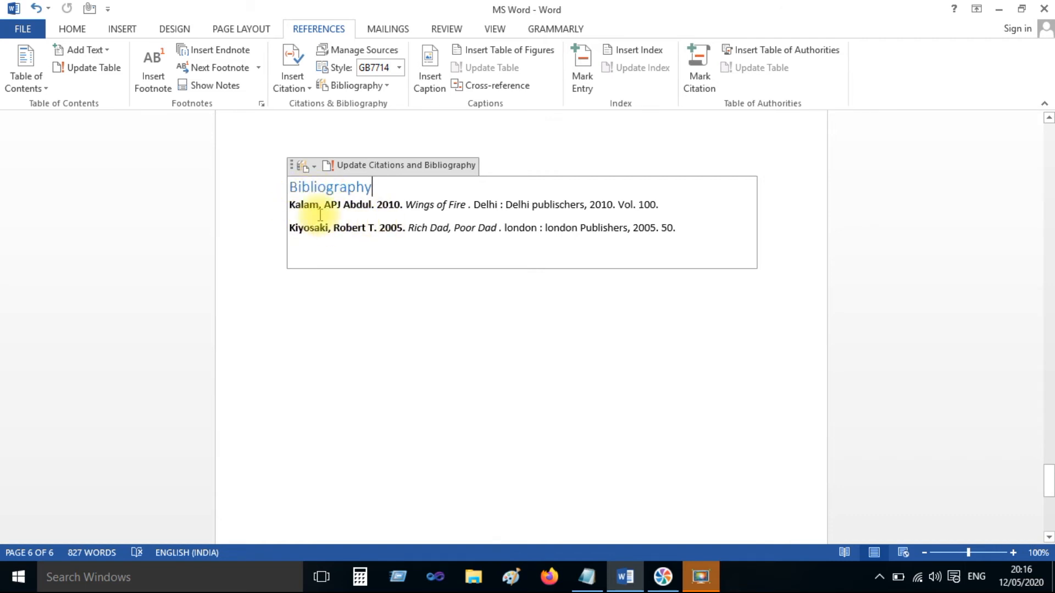
Step: Look through the document from the bibliography and footnotes back to the table of contents, and view the Caption dialog's options
{"action": "scroll", "coordinate": [412, 184], "scroll_direction": "up", "scroll_amount": 5}
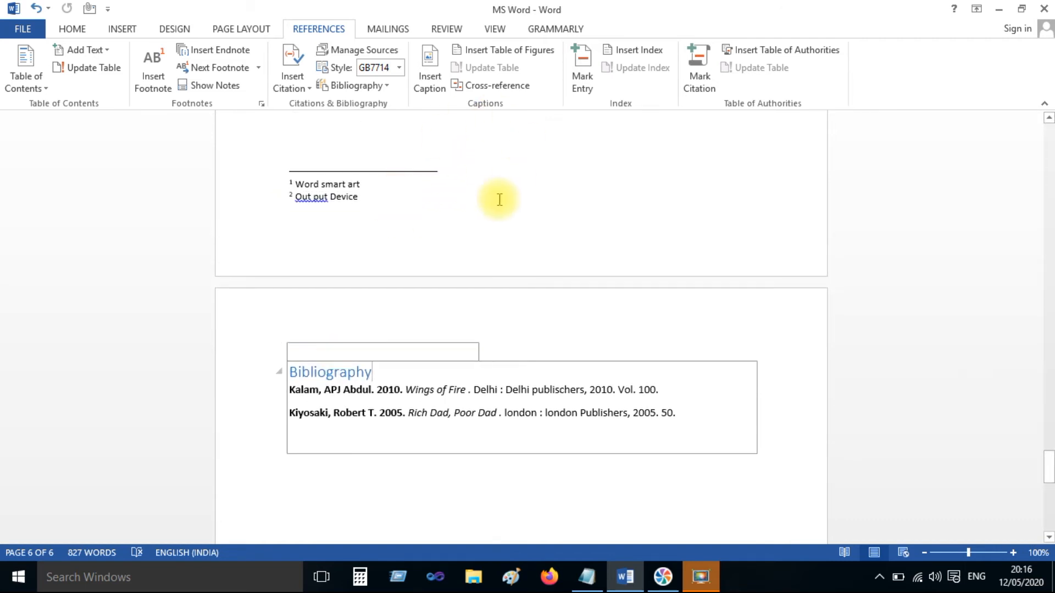
{"action": "scroll", "coordinate": [467, 182], "scroll_direction": "up", "scroll_amount": 5}
{"action": "scroll", "coordinate": [434, 241], "scroll_direction": "down", "scroll_amount": 8}
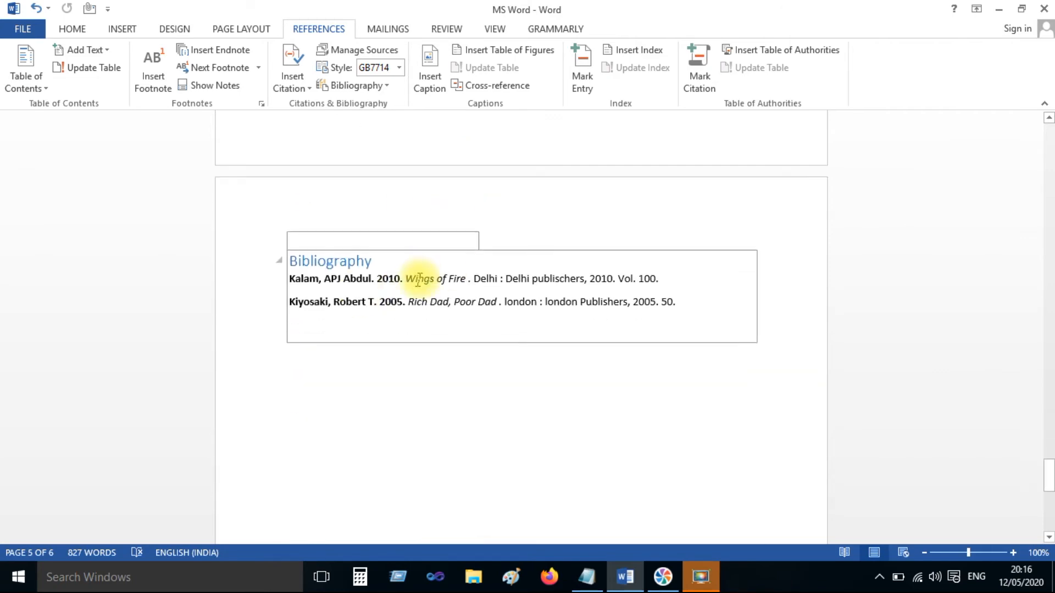
{"action": "scroll", "coordinate": [423, 306], "scroll_direction": "up", "scroll_amount": 15}
{"action": "scroll", "coordinate": [474, 204], "scroll_direction": "up", "scroll_amount": 10}
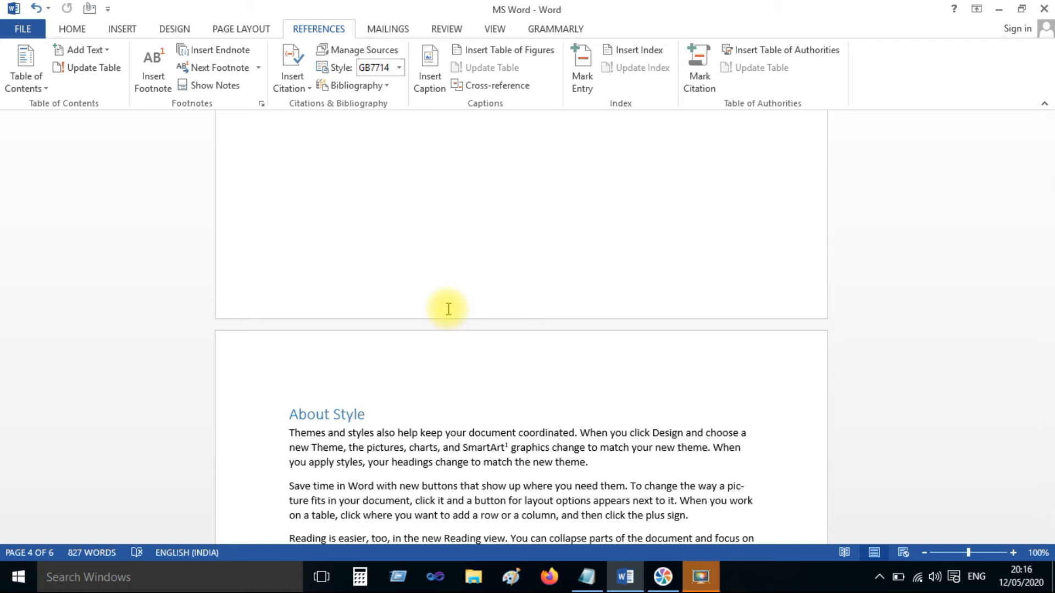
{"action": "scroll", "coordinate": [412, 299], "scroll_direction": "up", "scroll_amount": 3}
{"action": "scroll", "coordinate": [415, 301], "scroll_direction": "down", "scroll_amount": 12}
{"action": "scroll", "coordinate": [415, 301], "scroll_direction": "down", "scroll_amount": 5}
{"action": "scroll", "coordinate": [415, 300], "scroll_direction": "up", "scroll_amount": 5}
{"action": "scroll", "coordinate": [415, 301], "scroll_direction": "down", "scroll_amount": 5}
{"action": "scroll", "coordinate": [414, 301], "scroll_direction": "up", "scroll_amount": 10}
{"action": "scroll", "coordinate": [414, 301], "scroll_direction": "up", "scroll_amount": 15}
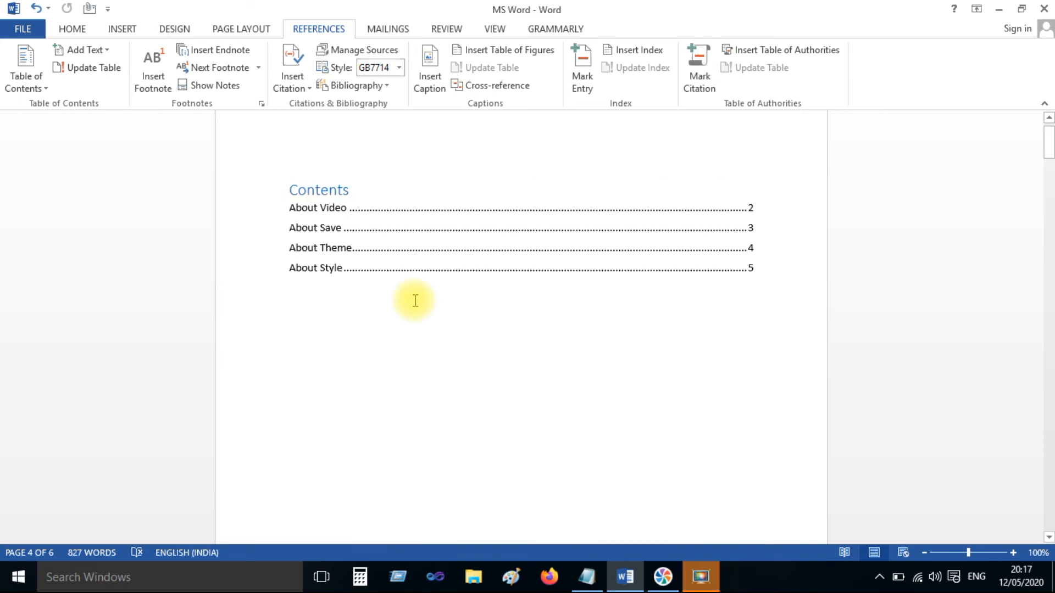
{"action": "scroll", "coordinate": [414, 301], "scroll_direction": "down", "scroll_amount": 12}
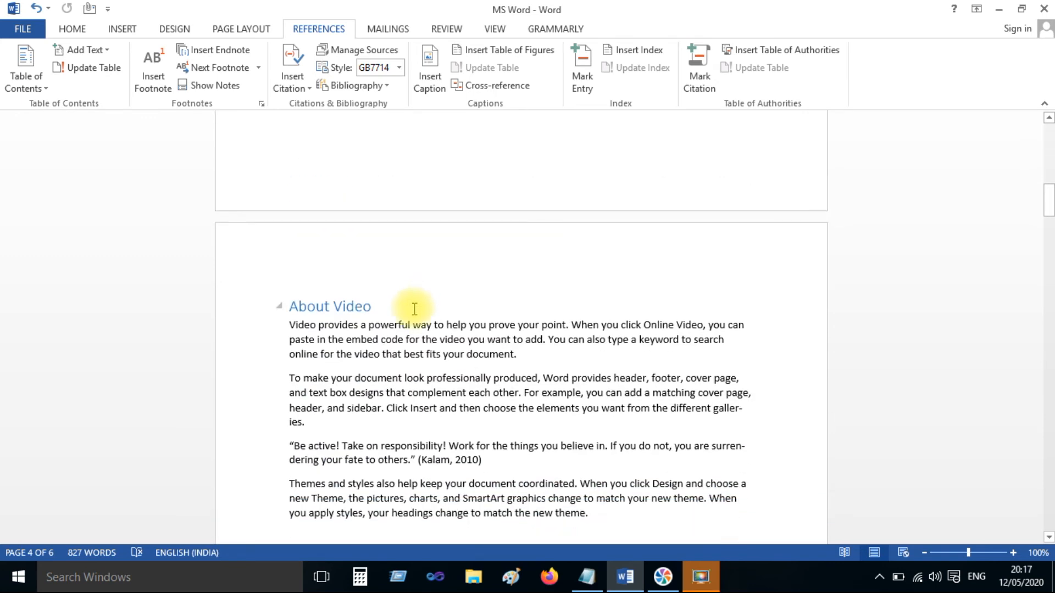
{"action": "left_click", "coordinate": [430, 82]}
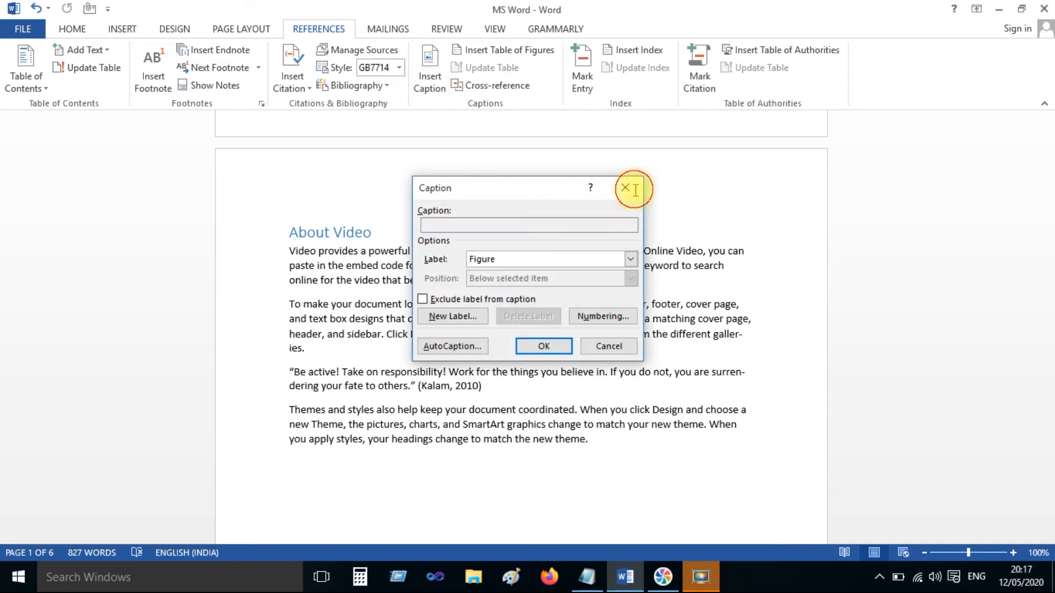
{"action": "left_click", "coordinate": [625, 188]}
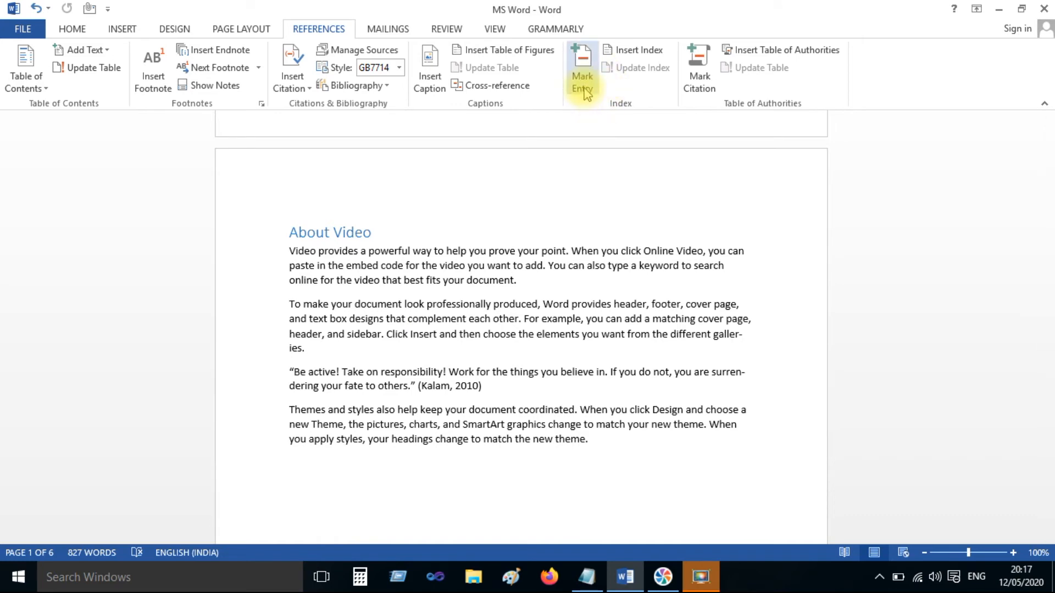
Step: Insert a table of three columns and three rows in the empty paragraph below the "About Video" text
{"action": "scroll", "coordinate": [379, 330], "scroll_direction": "down", "scroll_amount": 8}
{"action": "scroll", "coordinate": [384, 296], "scroll_direction": "up", "scroll_amount": 5}
{"action": "left_click", "coordinate": [329, 247]}
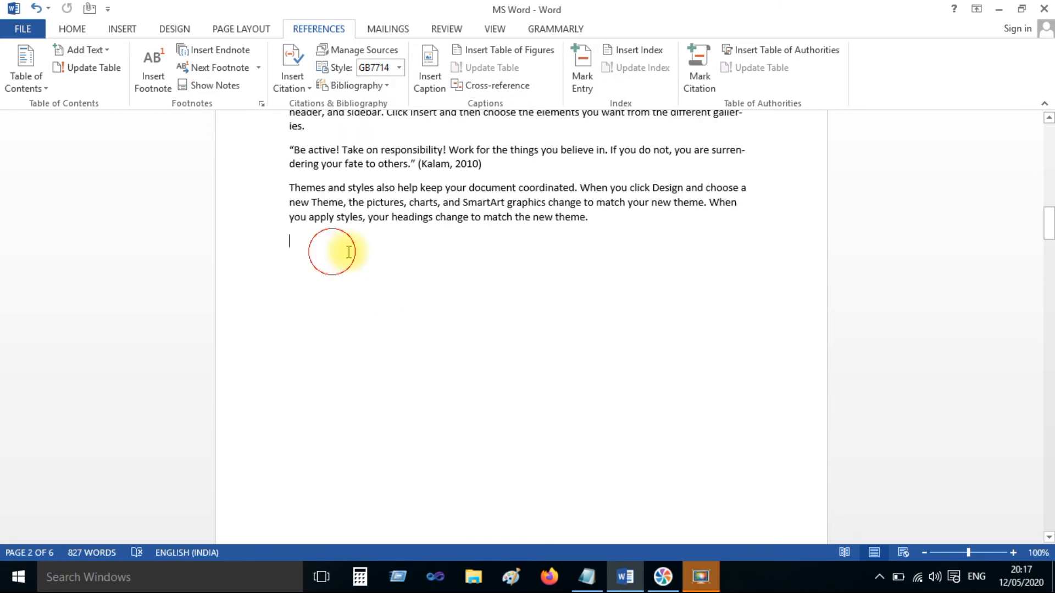
{"action": "left_click", "coordinate": [73, 30]}
{"action": "left_click", "coordinate": [122, 30]}
{"action": "left_click", "coordinate": [101, 74]}
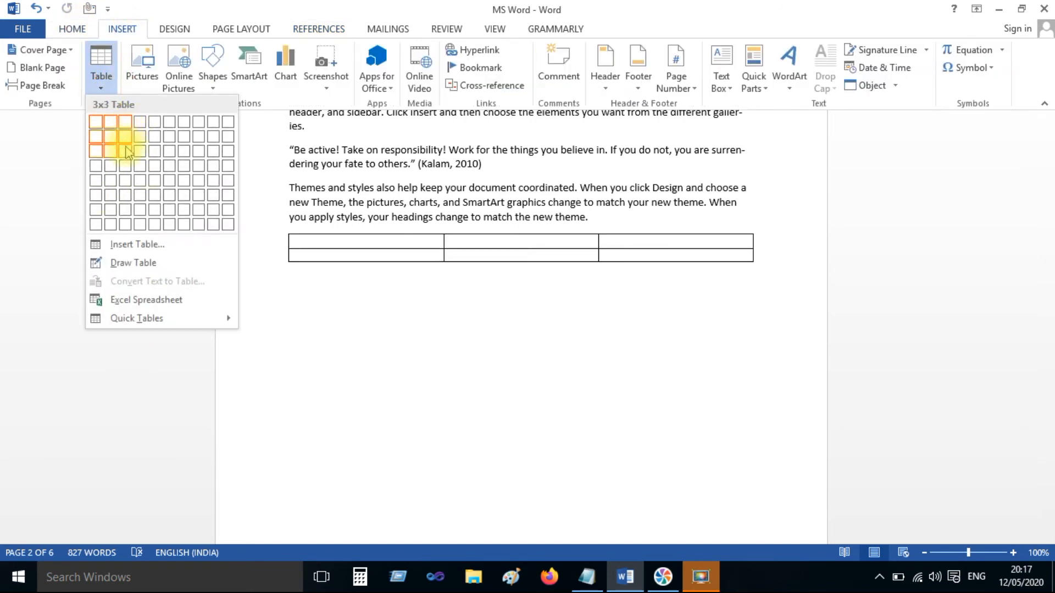
{"action": "left_click", "coordinate": [126, 150]}
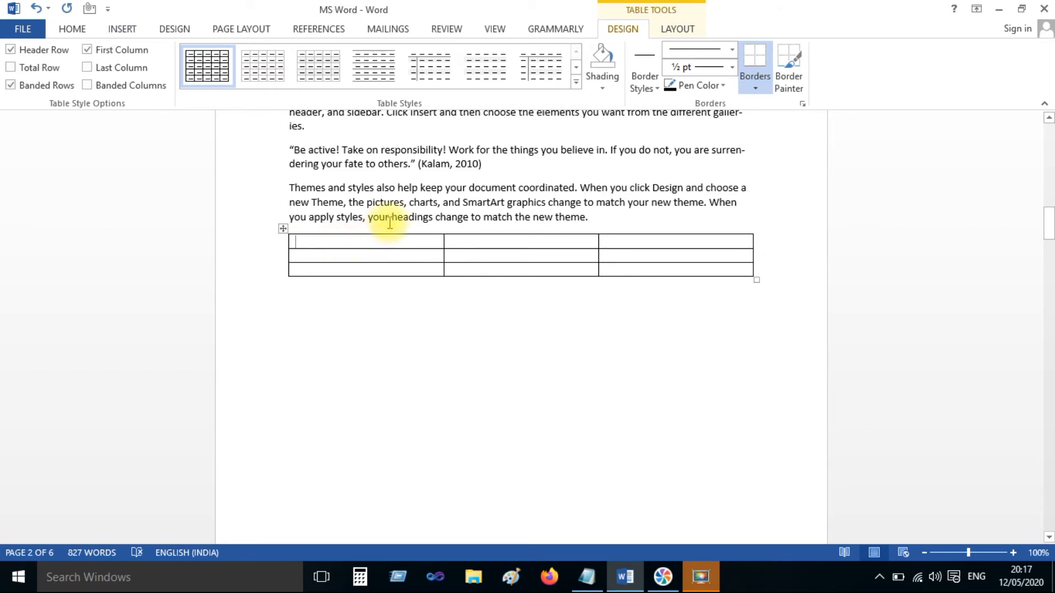
Step: Enter the column headings "Name", "Roll" and "Class" in the first row of the "About Video" table
{"action": "type", "text": "Nw"}
{"action": "key", "text": "BackSpace"}
{"action": "type", "text": "ame"}
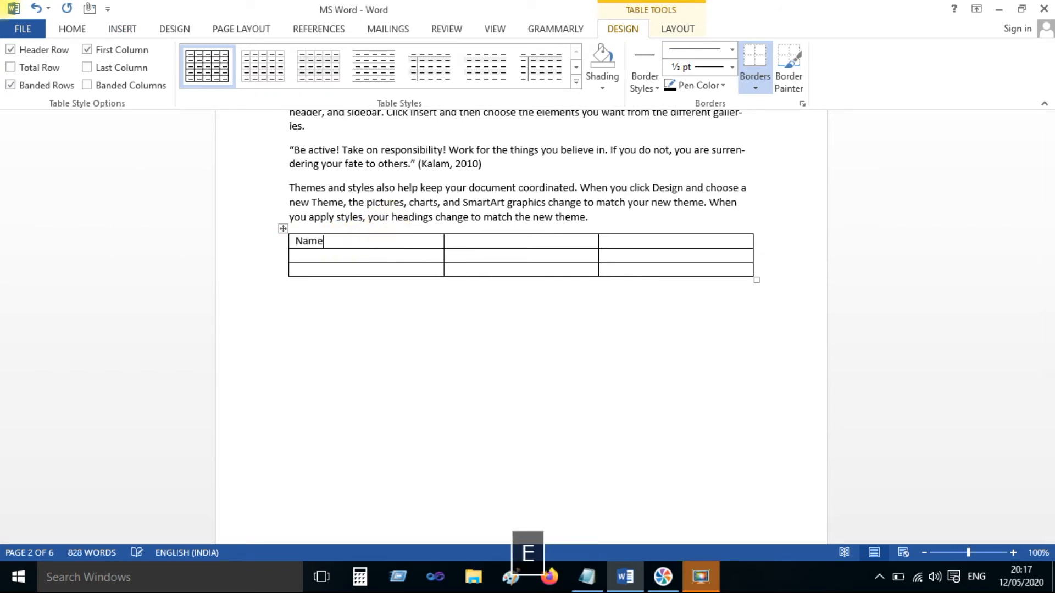
{"action": "key", "text": "Tab"}
{"action": "type", "text": "St"}
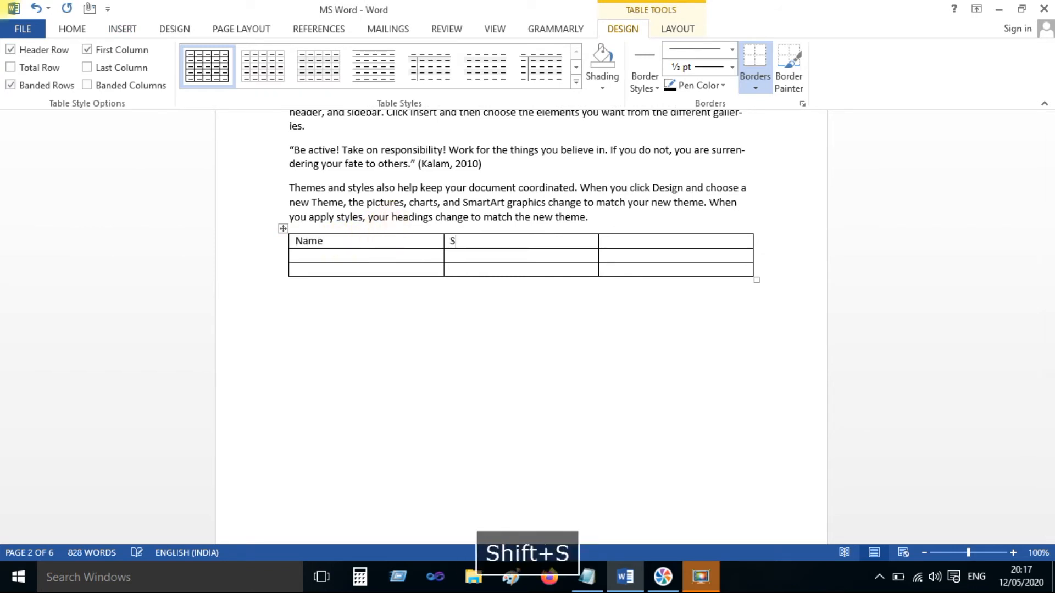
{"action": "key", "text": "BackSpace"}
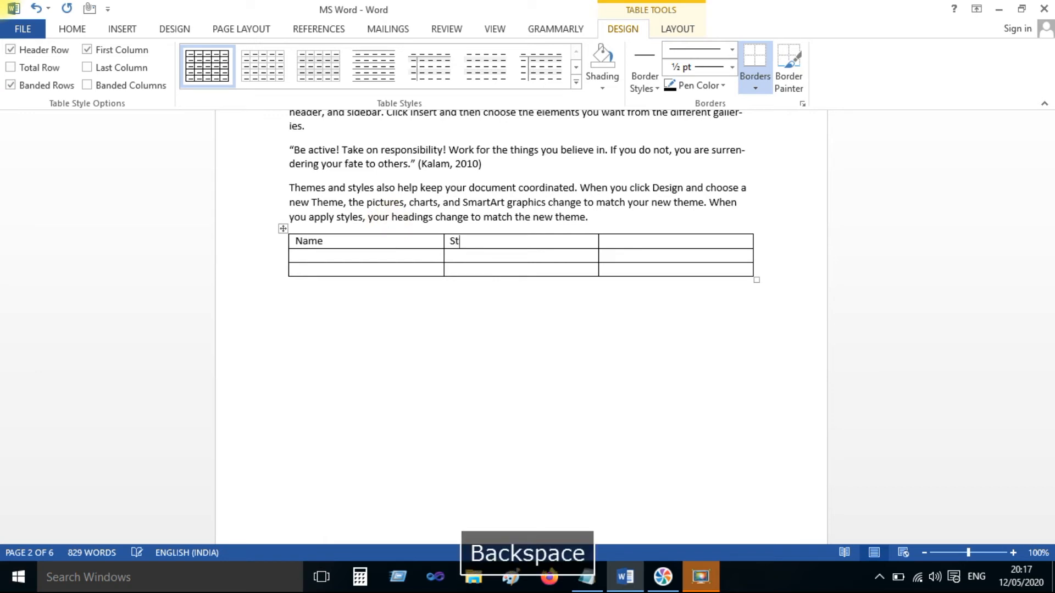
{"action": "key", "text": "BackSpace"}
{"action": "type", "text": "Roll"}
{"action": "key", "text": "Tab"}
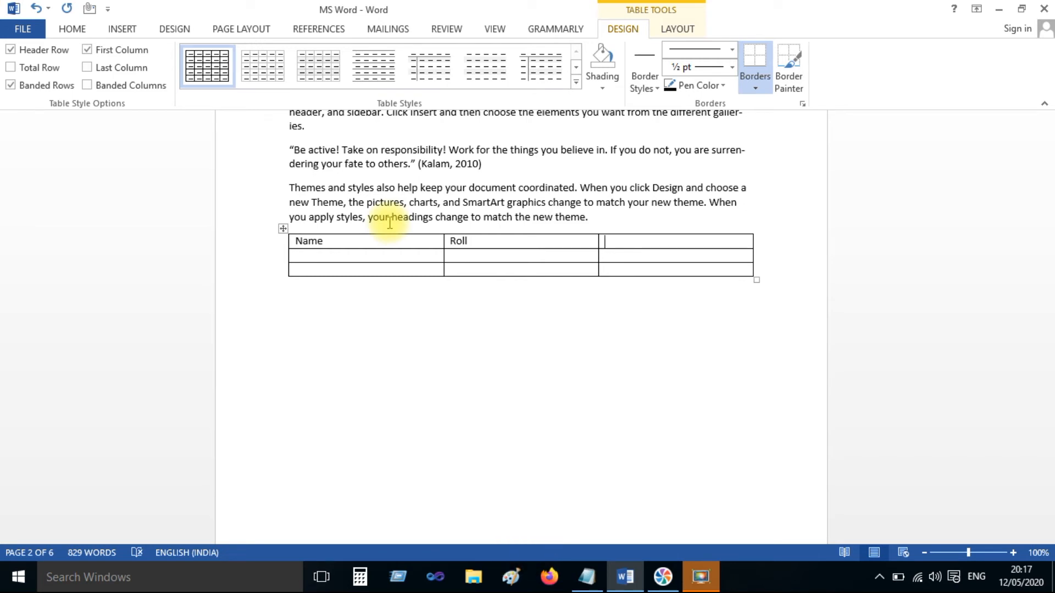
{"action": "type", "text": "Class"}
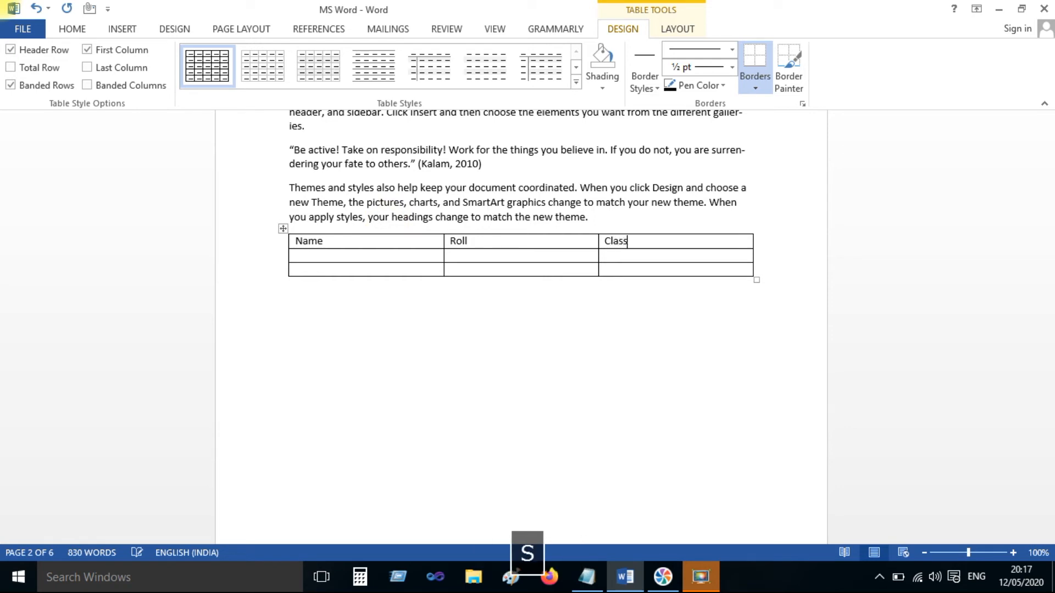
Step: Fill the table's second row with a student's name, roll 10 and class X
{"action": "key", "text": "Tab"}
{"action": "type", "text": "Raj"}
{"action": "key", "text": "Tab"}
{"action": "type", "text": "10"}
{"action": "key", "text": "Tab"}
{"action": "type", "text": "X"}
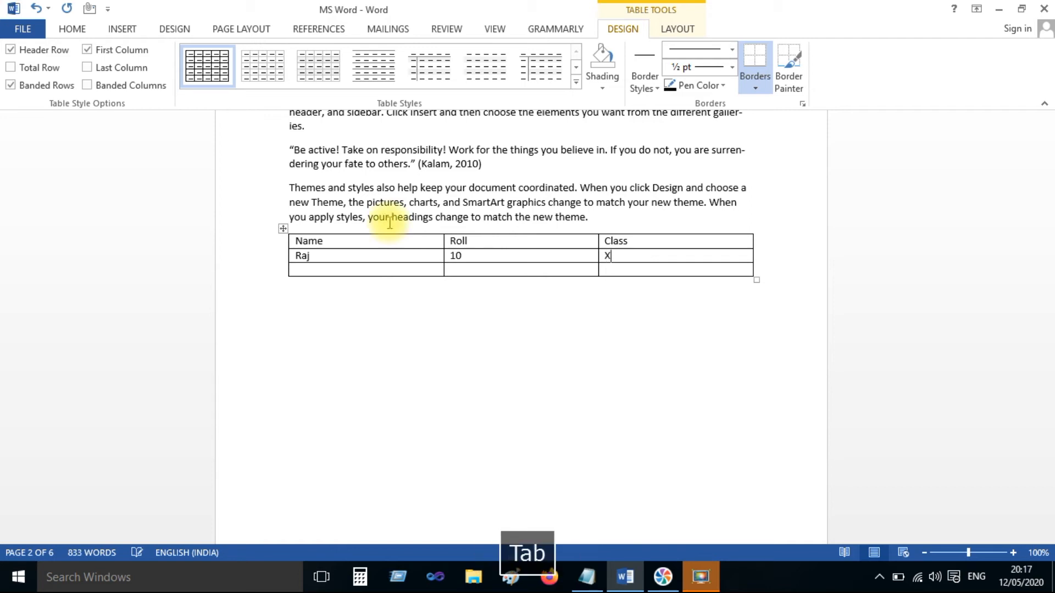
Step: Fill the table's third row with a student's name, roll 15 and class V
{"action": "type", "text": "S"}
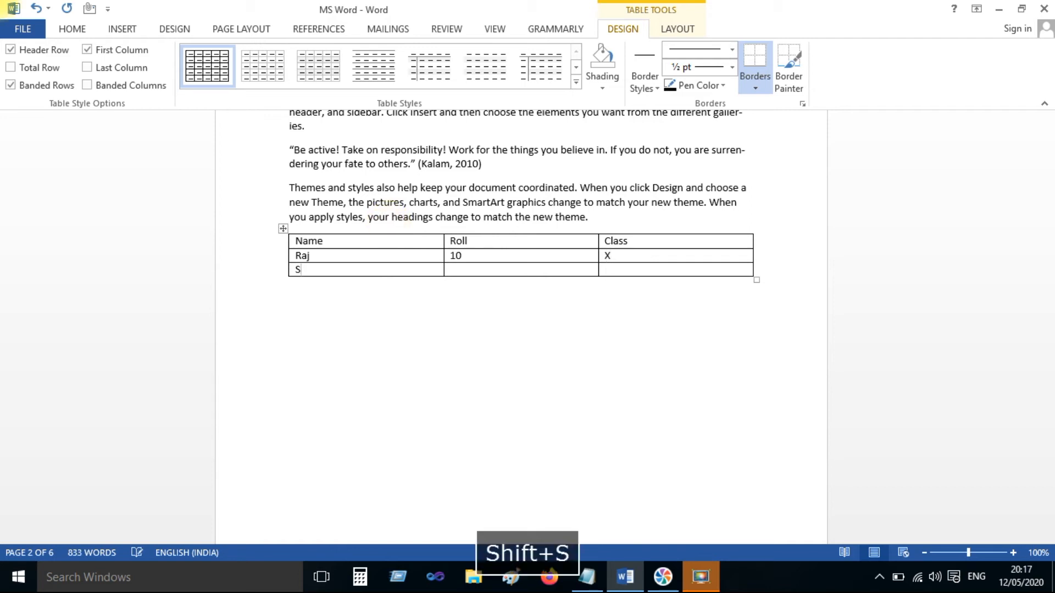
{"action": "type", "text": "hyam"}
{"action": "key", "text": "Tab"}
{"action": "type", "text": "15"}
{"action": "key", "text": "Tab"}
{"action": "type", "text": "V"}
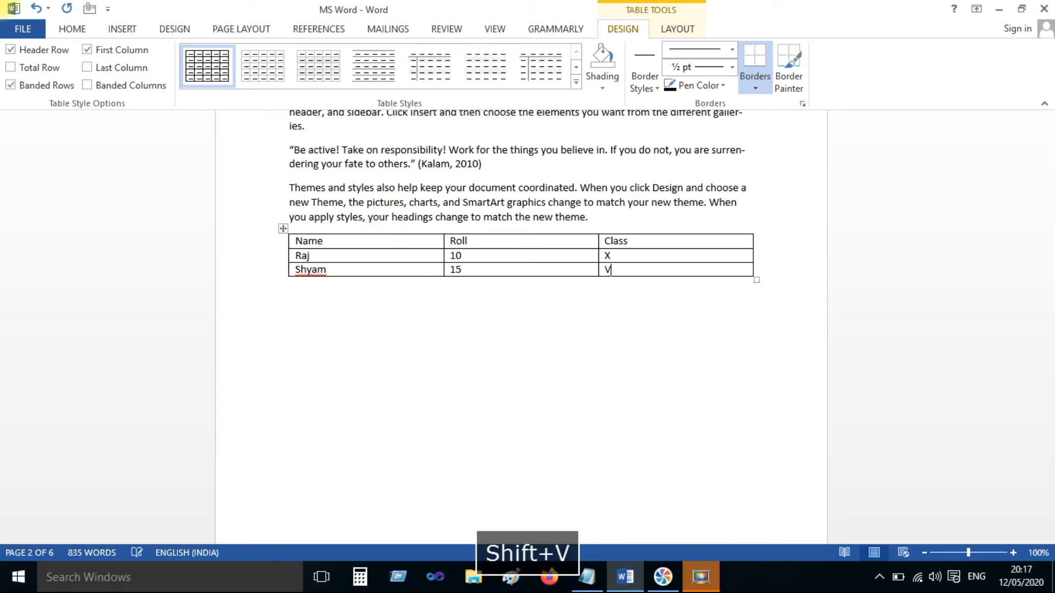
Step: Add a fourth row to the table and fill it with a student's name, roll 12 and class VI
{"action": "key", "text": "Tab"}
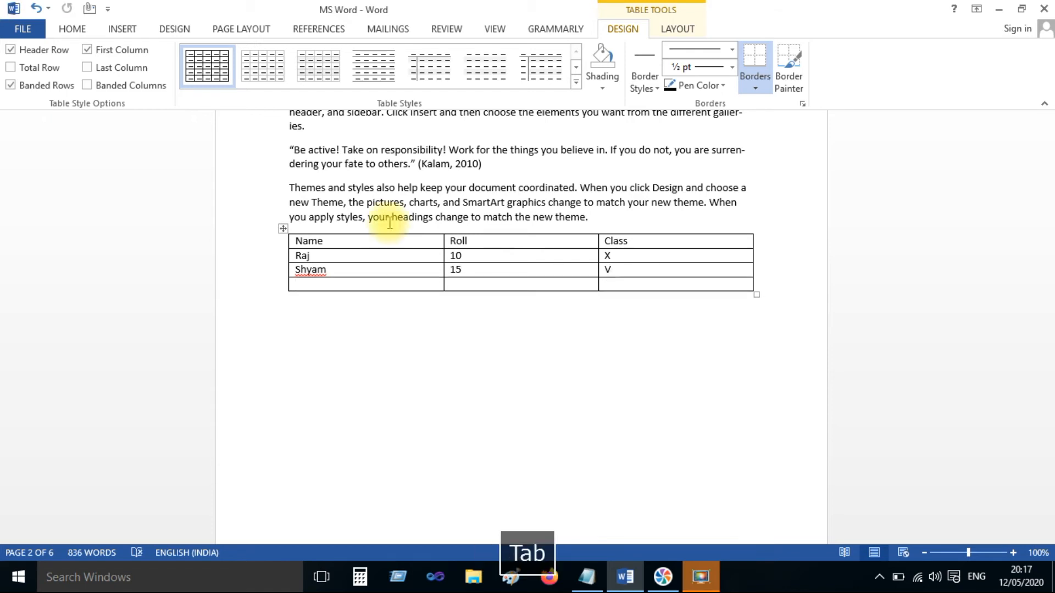
{"action": "type", "text": "Ro"}
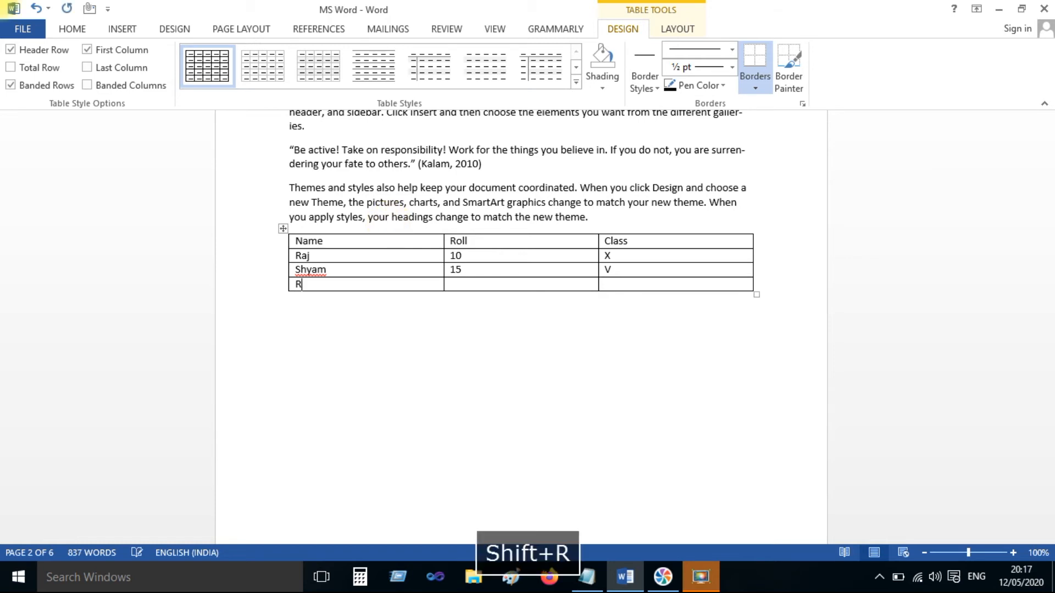
{"action": "type", "text": "ky"}
{"action": "key", "text": "Tab"}
{"action": "type", "text": "12"}
{"action": "key", "text": "Tab"}
{"action": "type", "text": "VI"}
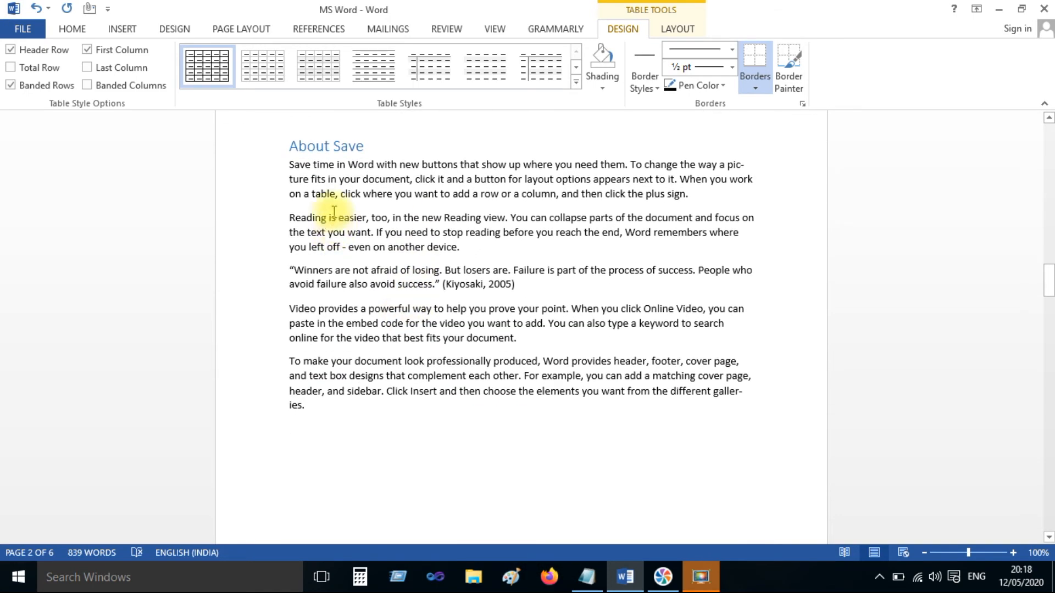
Step: Insert a table of three columns and two rows in the empty paragraph below the "About Save" text
{"action": "left_click", "coordinate": [354, 428]}
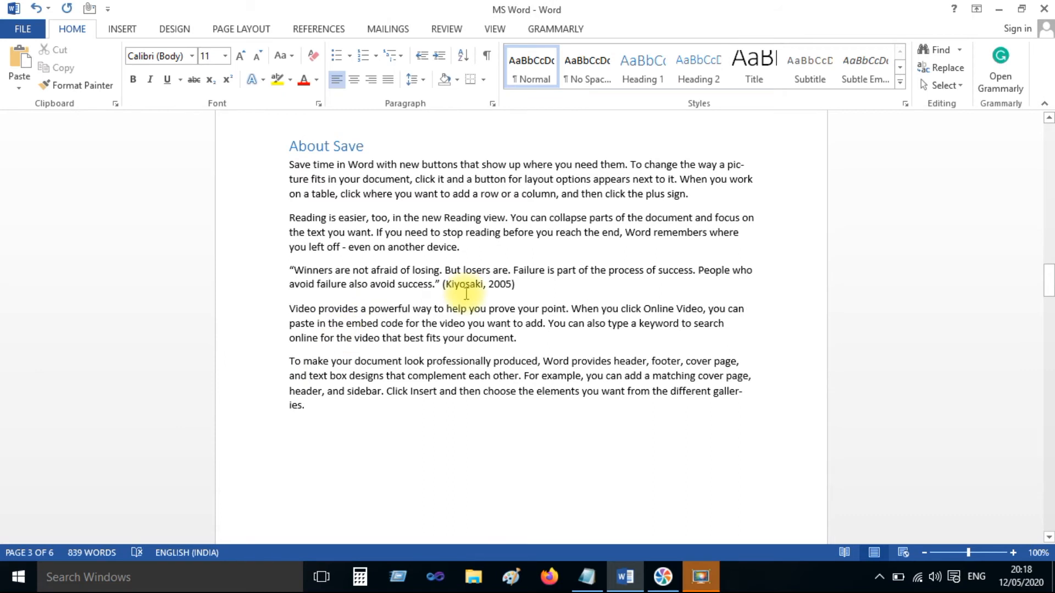
{"action": "left_click", "coordinate": [136, 31]}
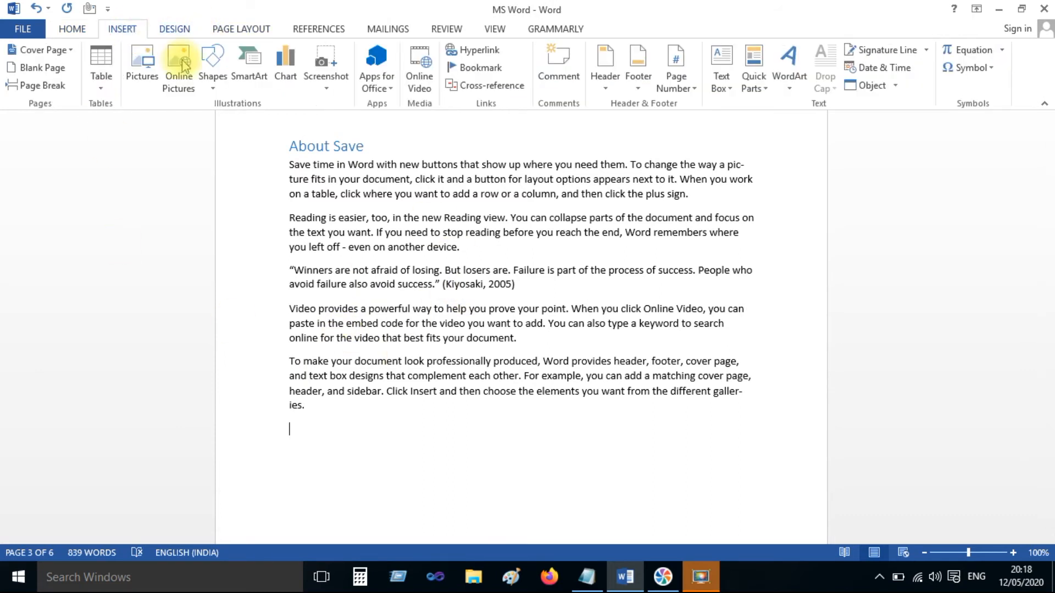
{"action": "left_click", "coordinate": [101, 69]}
{"action": "left_click", "coordinate": [125, 137]}
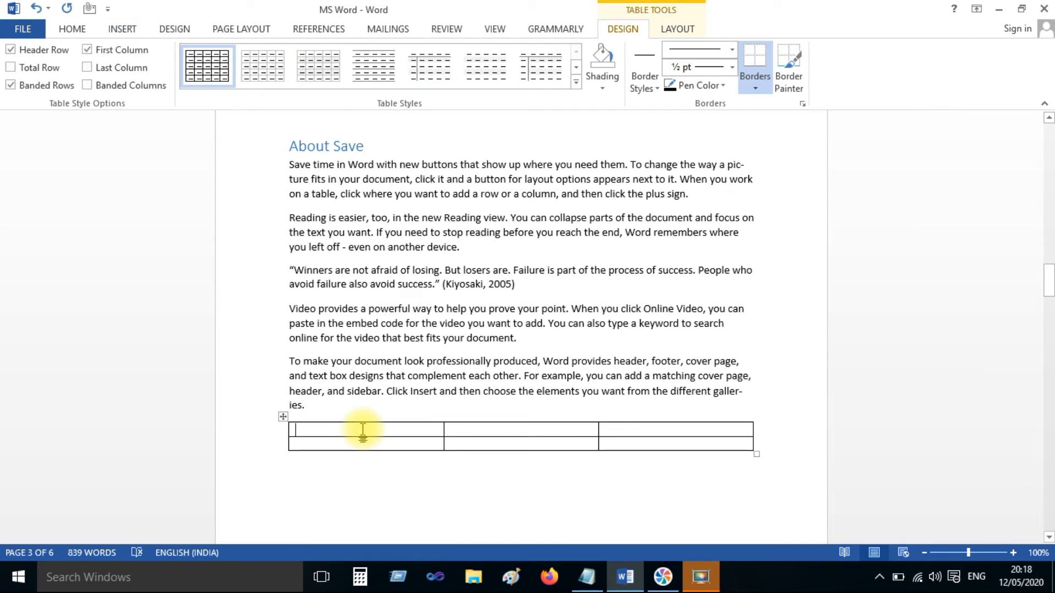
Step: Enter the column headings "Roll", "Subject" and "Marks" in the first row of the "About Save" table
{"action": "type", "text": "Roll"}
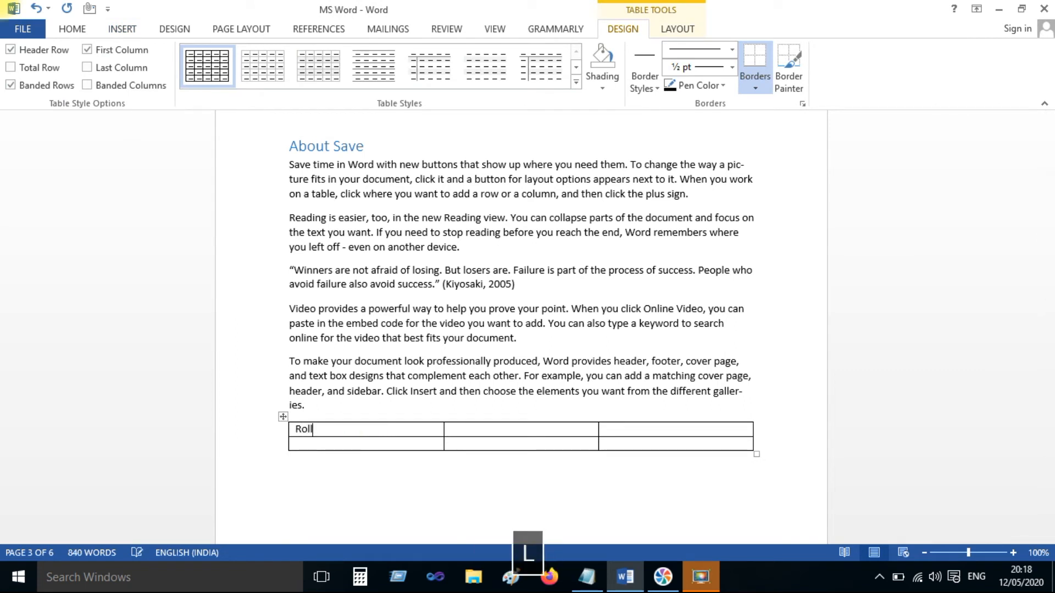
{"action": "key", "text": "Tab"}
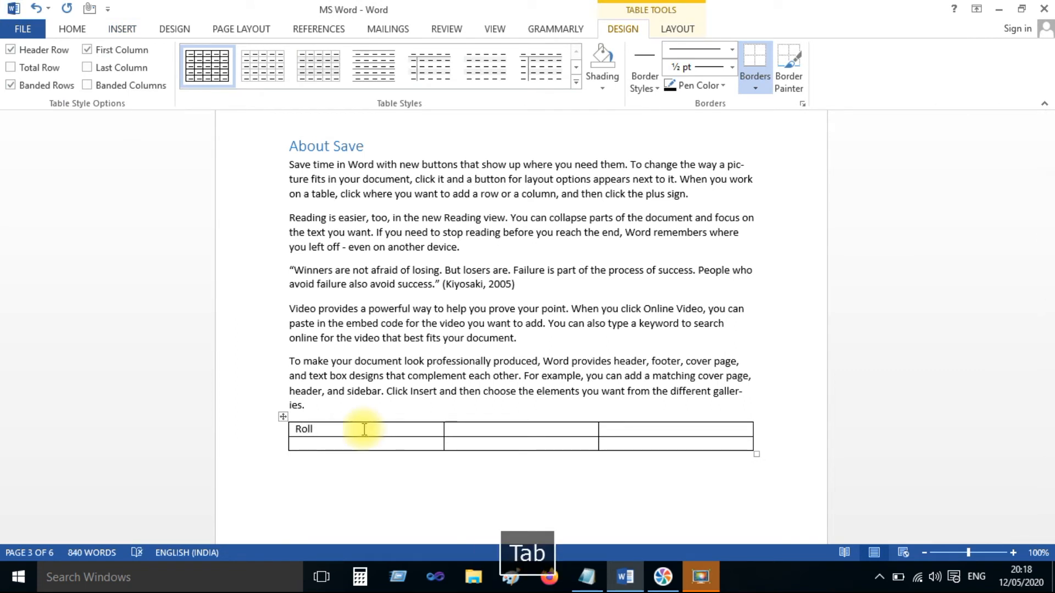
{"action": "type", "text": "Sun"}
{"action": "key", "text": "BackSpace"}
{"action": "type", "text": "bject"}
{"action": "key", "text": "Tab"}
{"action": "type", "text": "Ma"}
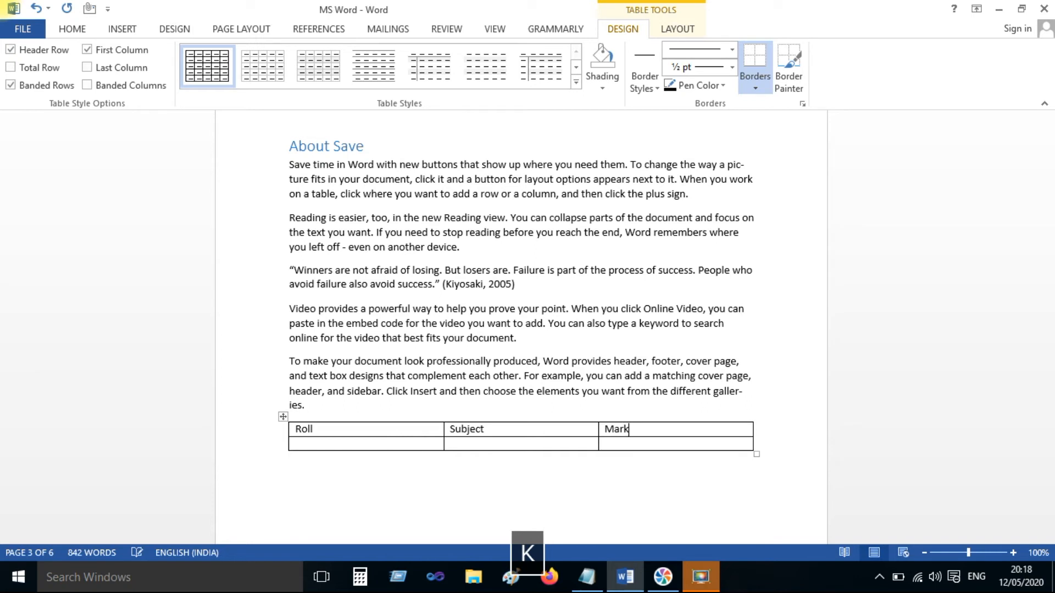
Step: Fill the second row of the "About Save" table with roll 15, subject "Bengali" and marks 60
{"action": "key", "text": "Tab"}
{"action": "type", "text": "1"}
{"action": "key", "text": "Tab"}
{"action": "type", "text": "Be"}
{"action": "key", "text": "Tab"}
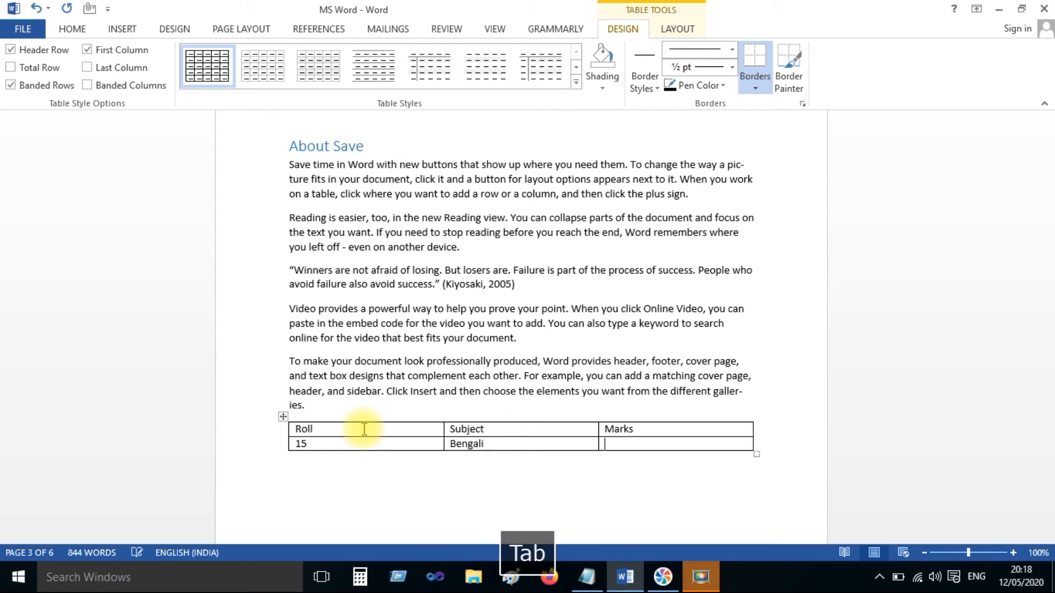
{"action": "type", "text": "60"}
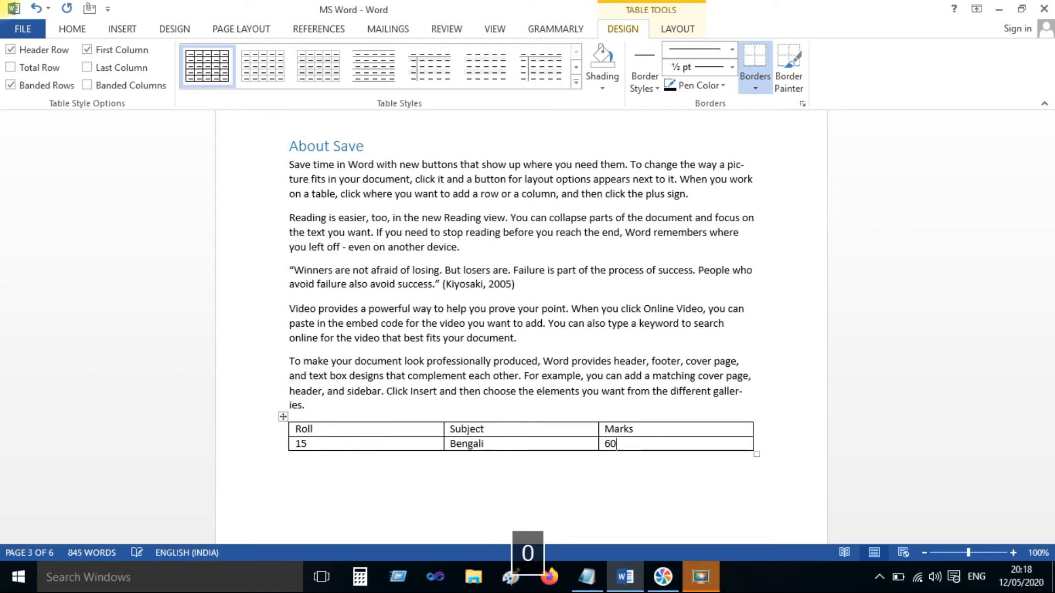
Step: Add a third row to the "About Save" table with roll 10, subject "English" and marks 75
{"action": "key", "text": "Tab"}
{"action": "type", "text": "10 "}
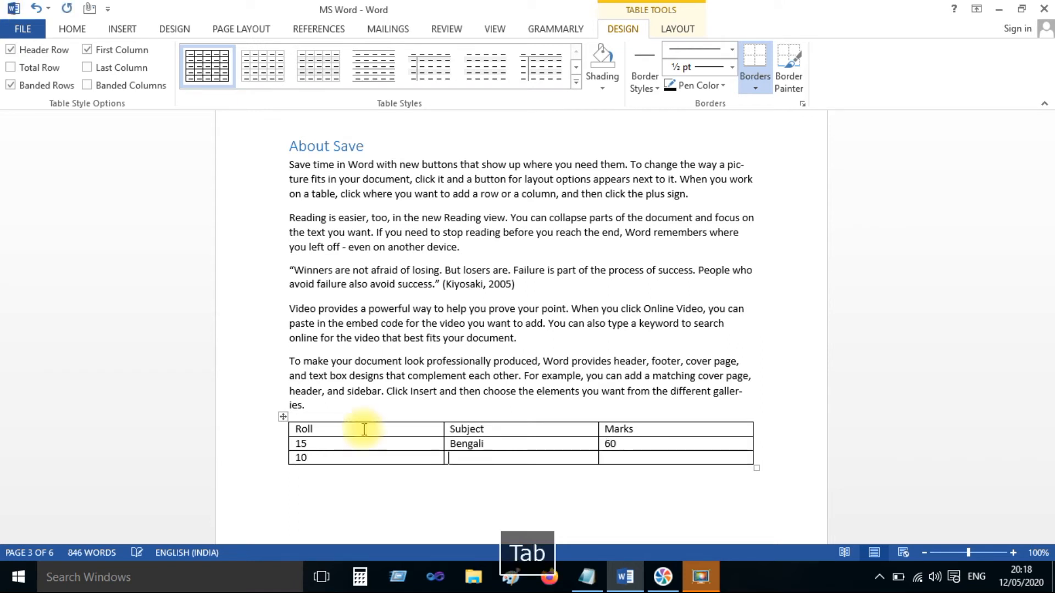
{"action": "type", "text": "Eng"}
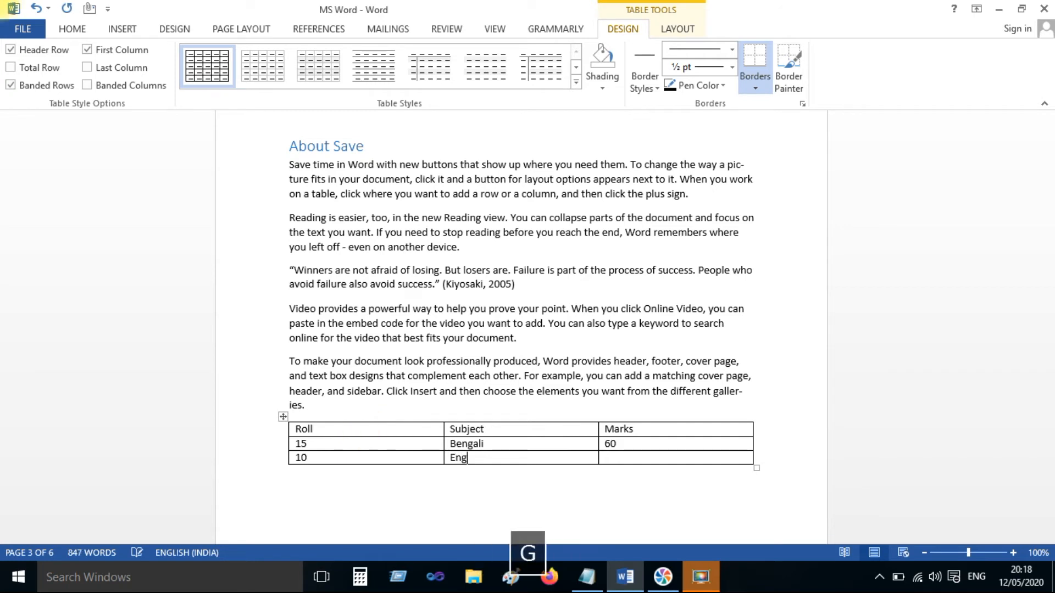
{"action": "type", "text": "lish"}
{"action": "key", "text": "Tab"}
{"action": "type", "text": "75"}
Step: Add a fourth row to the "About Save" table with roll 12, subject "Hindi" and marks 55
{"action": "key", "text": "Tab"}
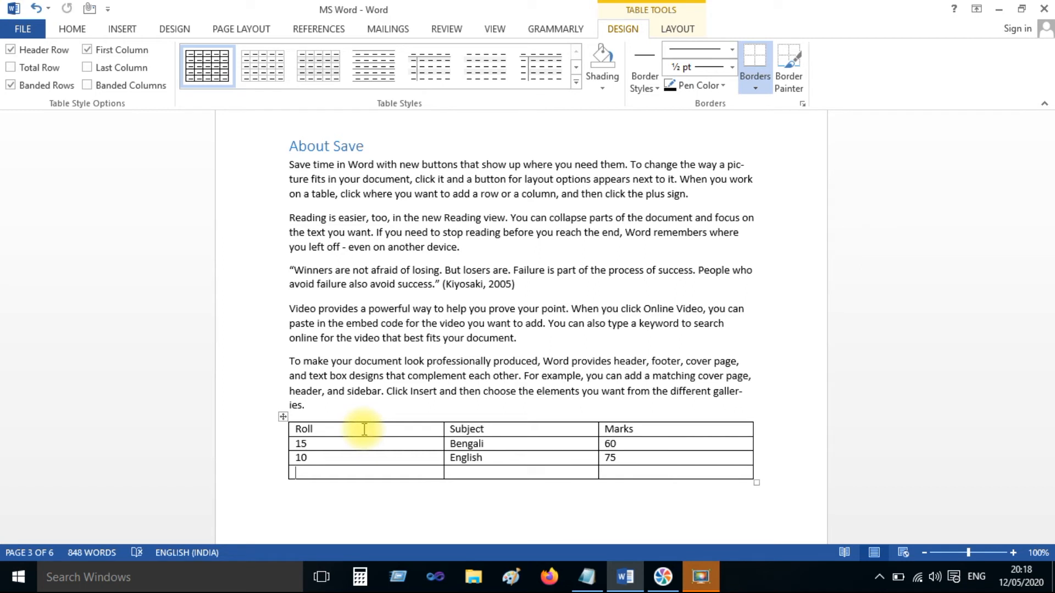
{"action": "type", "text": "12"}
{"action": "key", "text": "Tab"}
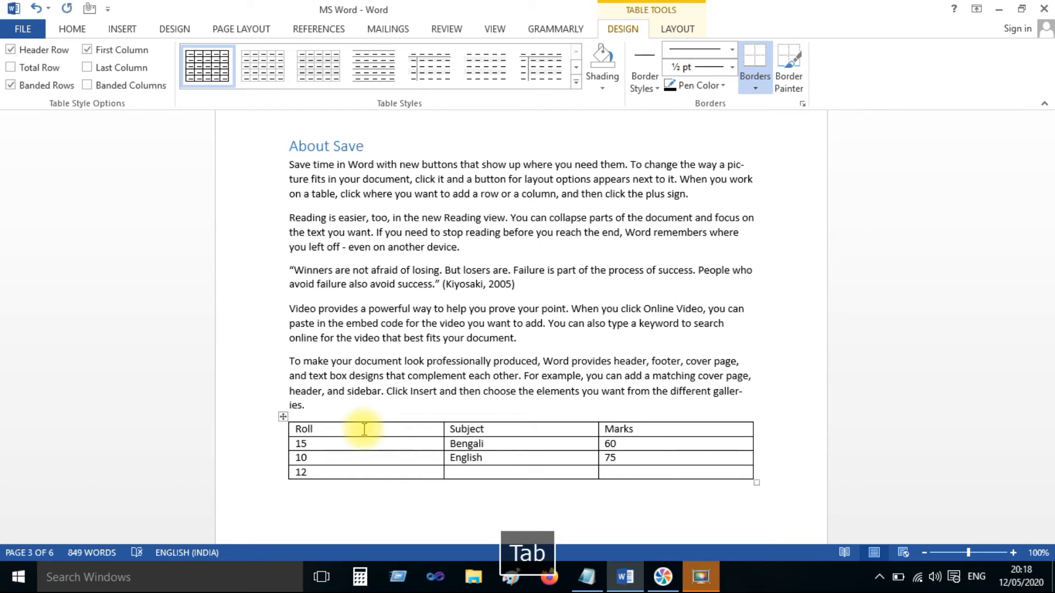
{"action": "type", "text": "Hindi "}
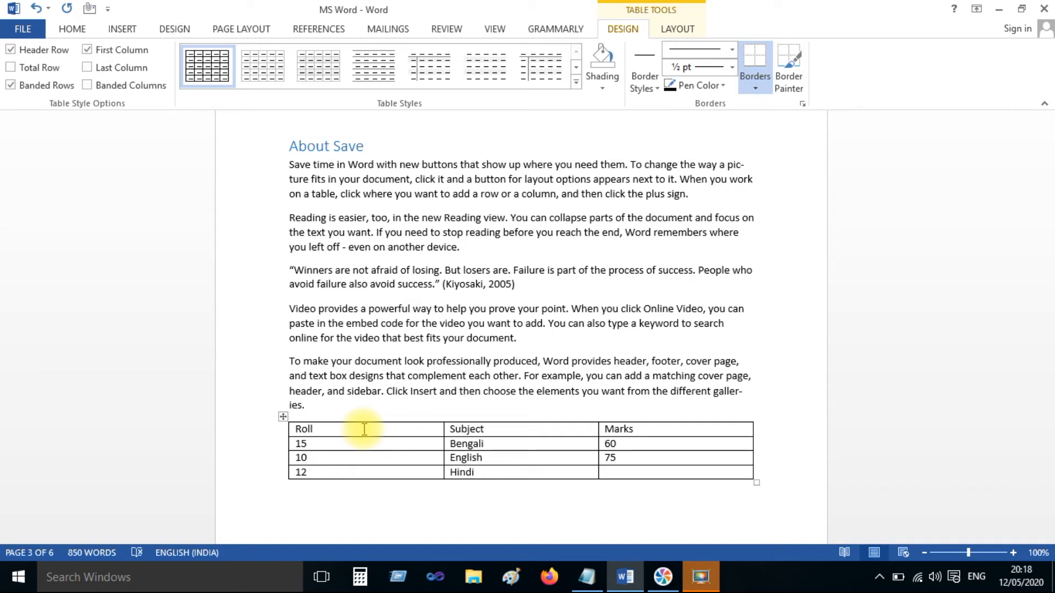
{"action": "type", "text": "55"}
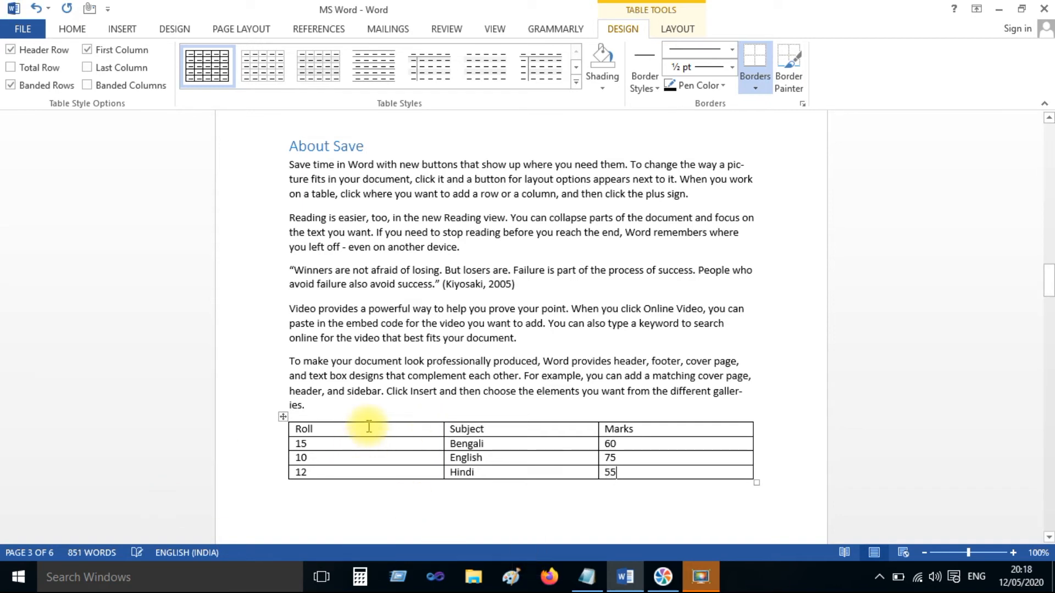
Step: Insert a Table 1 caption with the text "Student" above the whole Name, Roll and Class table under "About Video"
{"action": "scroll", "coordinate": [385, 357], "scroll_direction": "up", "scroll_amount": 15}
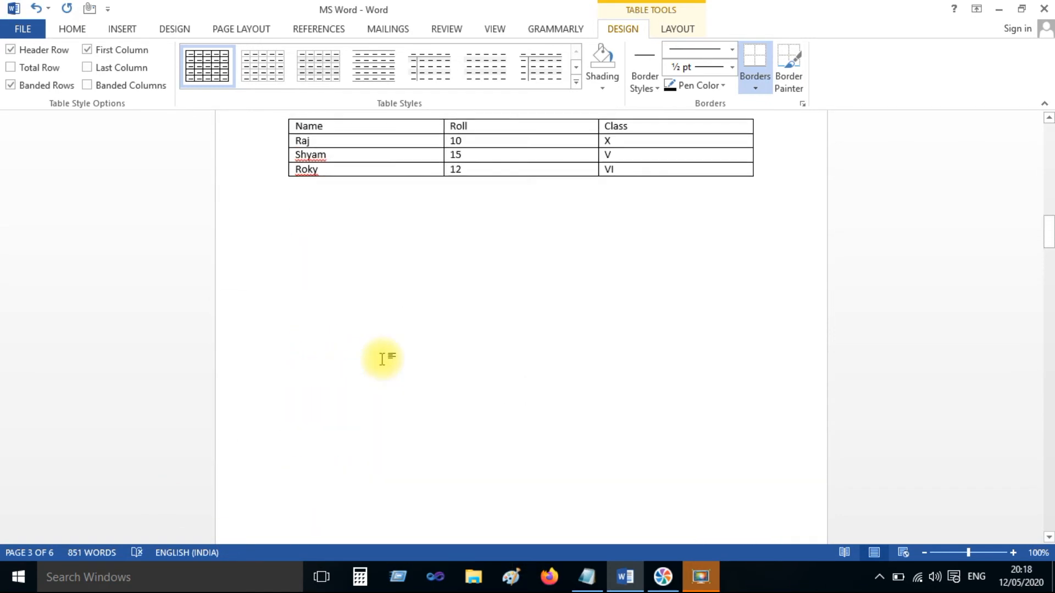
{"action": "left_click", "coordinate": [378, 254]}
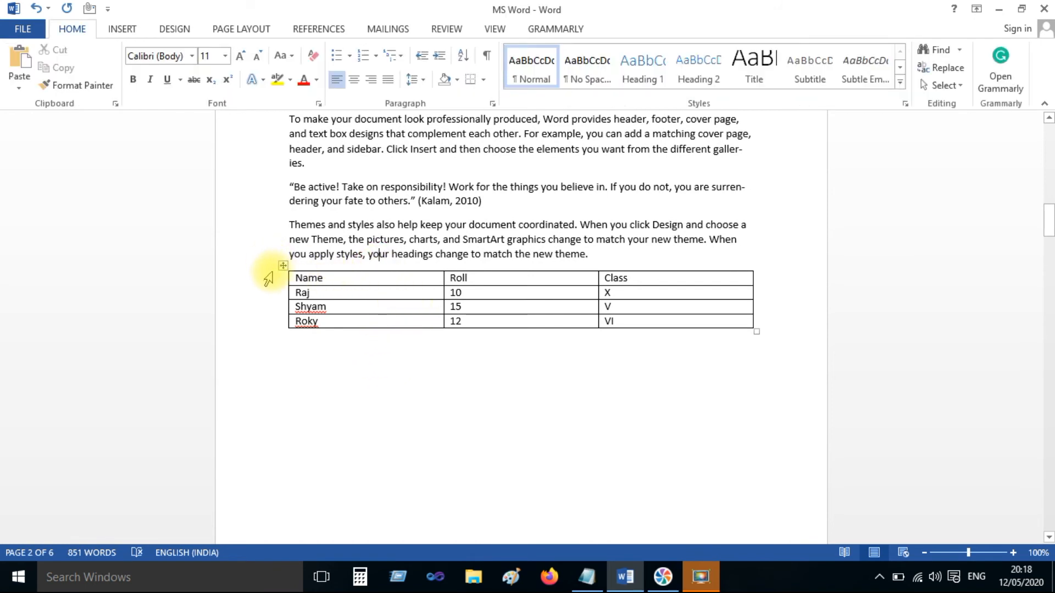
{"action": "left_click", "coordinate": [283, 265]}
{"action": "left_click", "coordinate": [307, 28]}
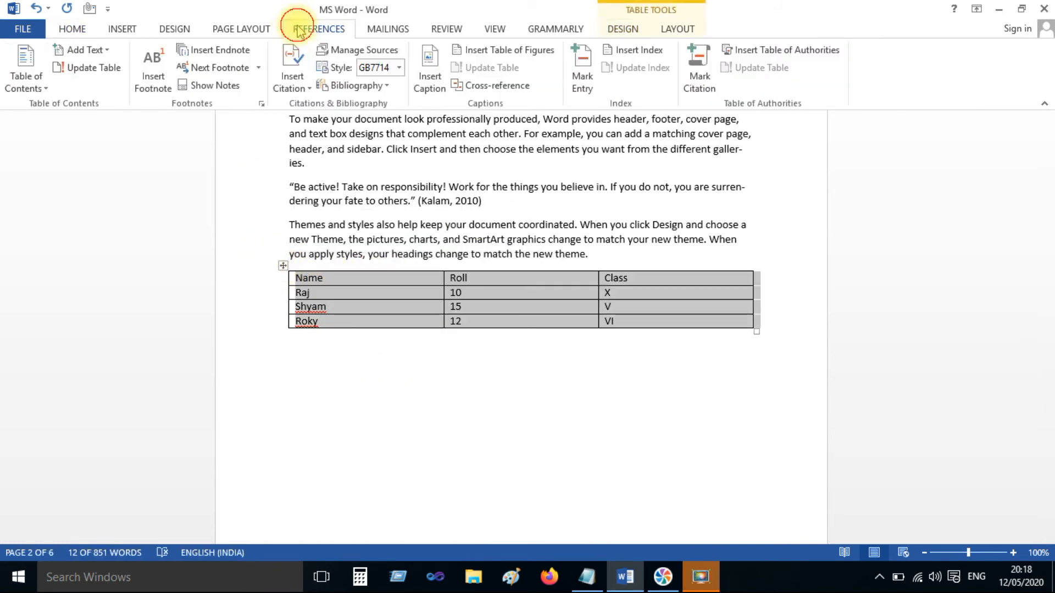
{"action": "left_click", "coordinate": [438, 88]}
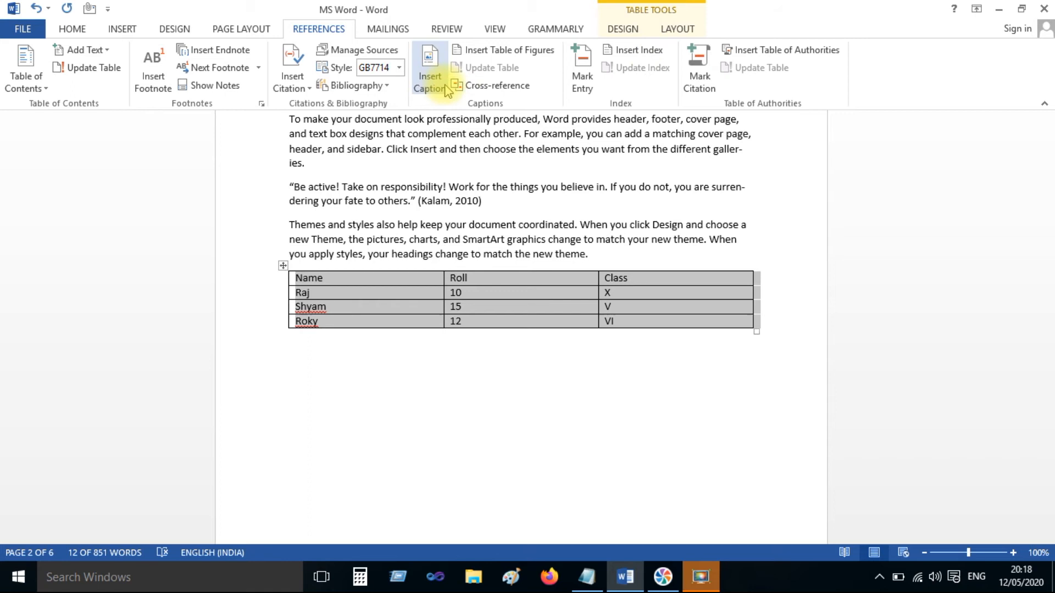
{"action": "left_click", "coordinate": [439, 88]}
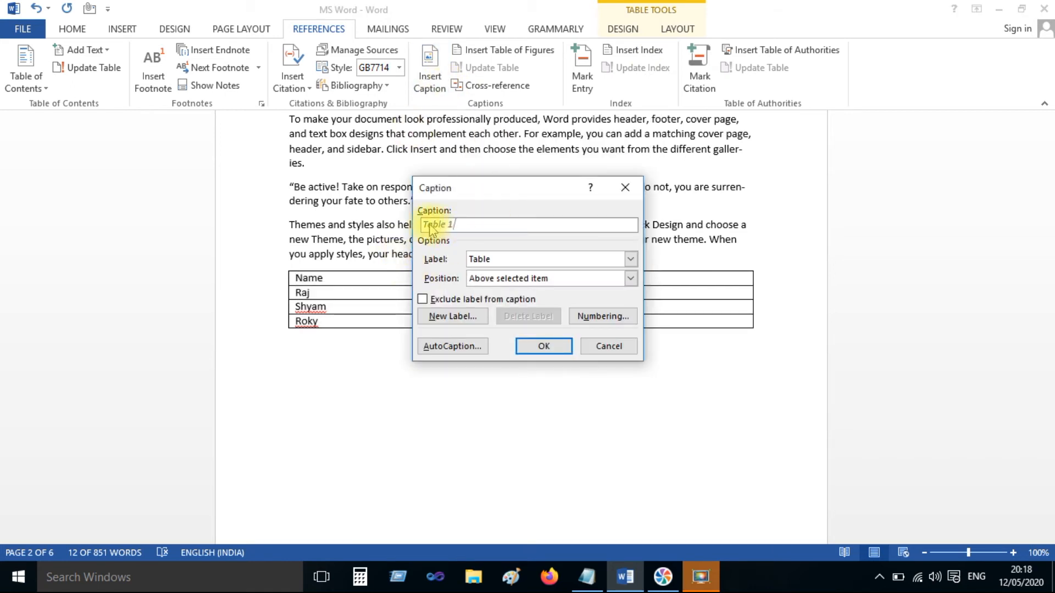
{"action": "type", "text": "Student"}
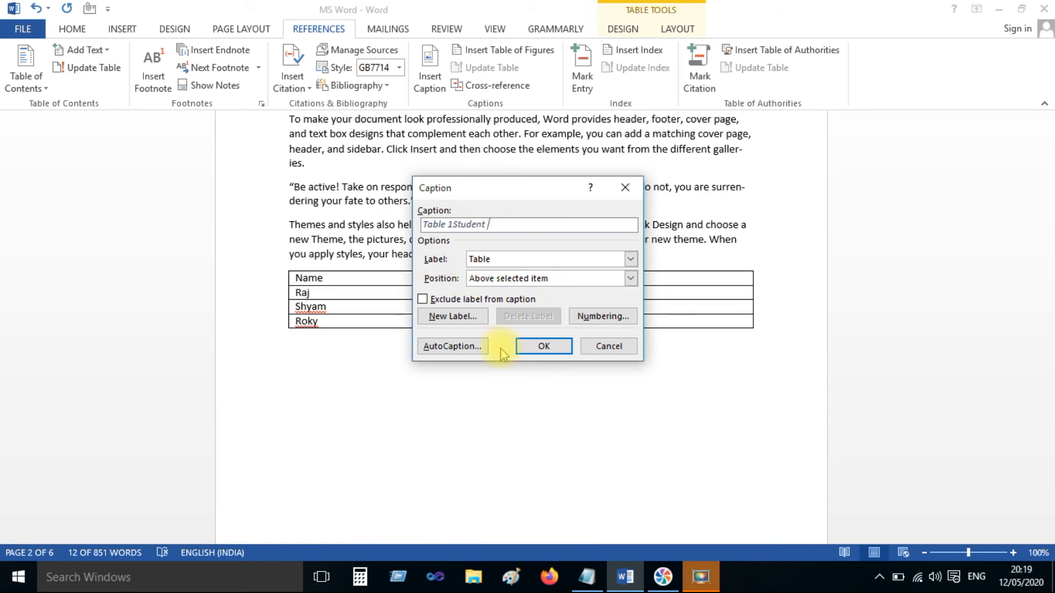
{"action": "left_click", "coordinate": [543, 346]}
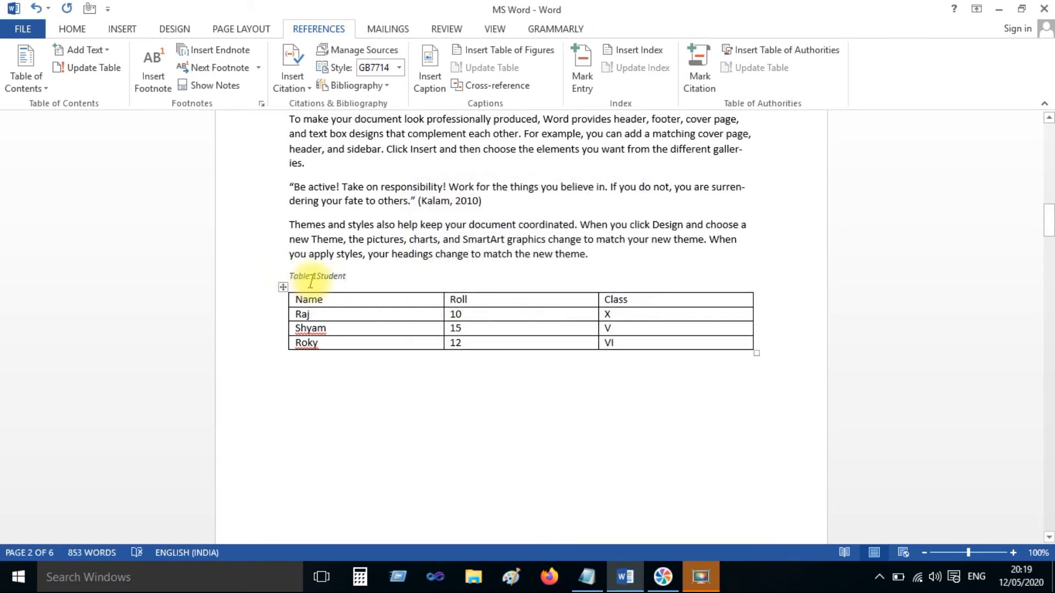
Step: Insert a Table 2 caption with the text "Subject" above the whole Roll, Subject and Marks table under "About Save"
{"action": "scroll", "coordinate": [417, 296], "scroll_direction": "down", "scroll_amount": 3}
{"action": "scroll", "coordinate": [422, 295], "scroll_direction": "down", "scroll_amount": 9}
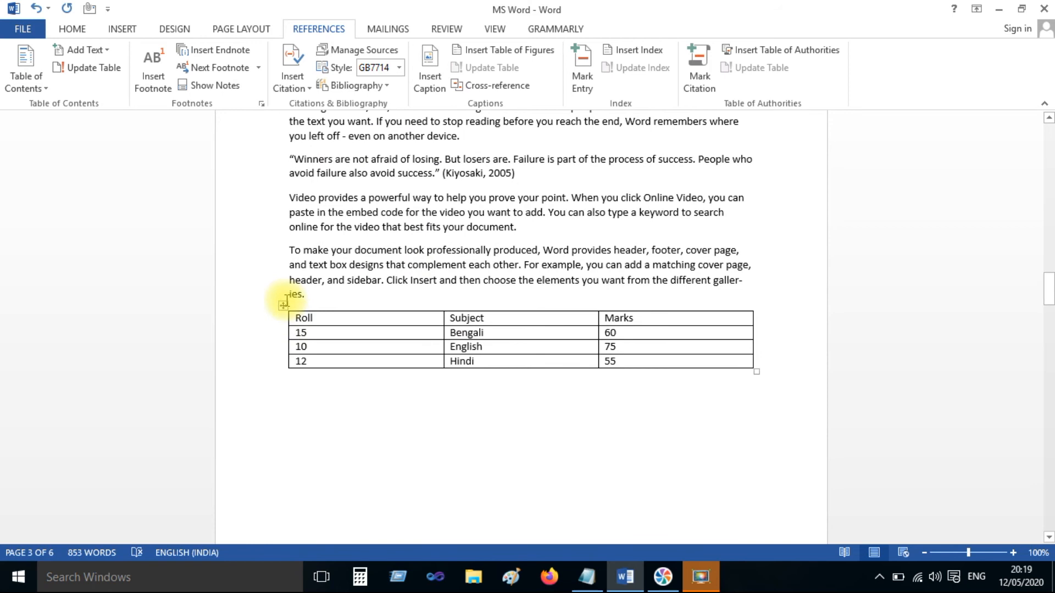
{"action": "left_click", "coordinate": [284, 306]}
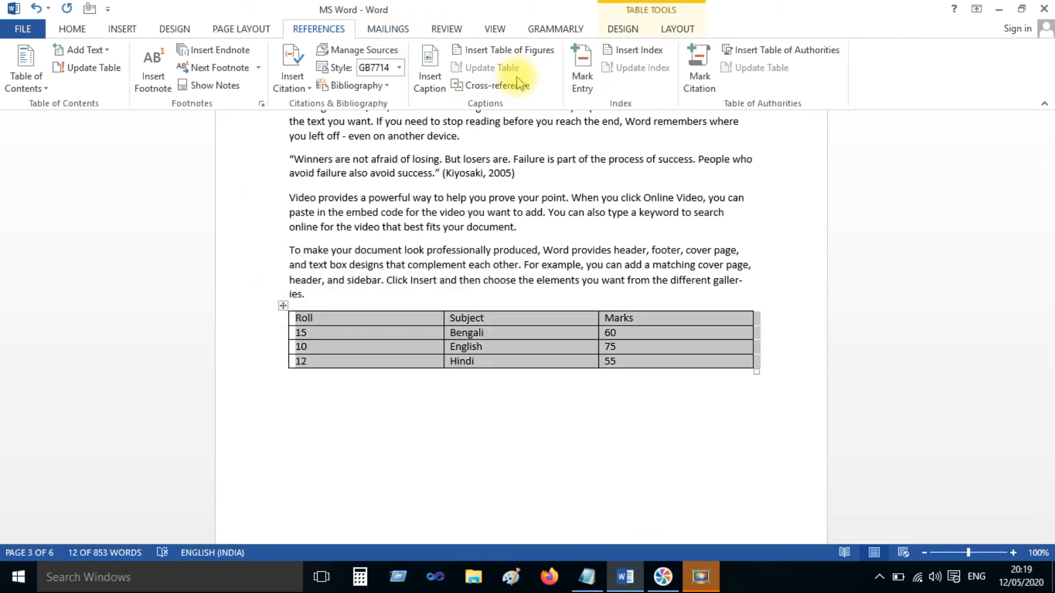
{"action": "left_click", "coordinate": [430, 77]}
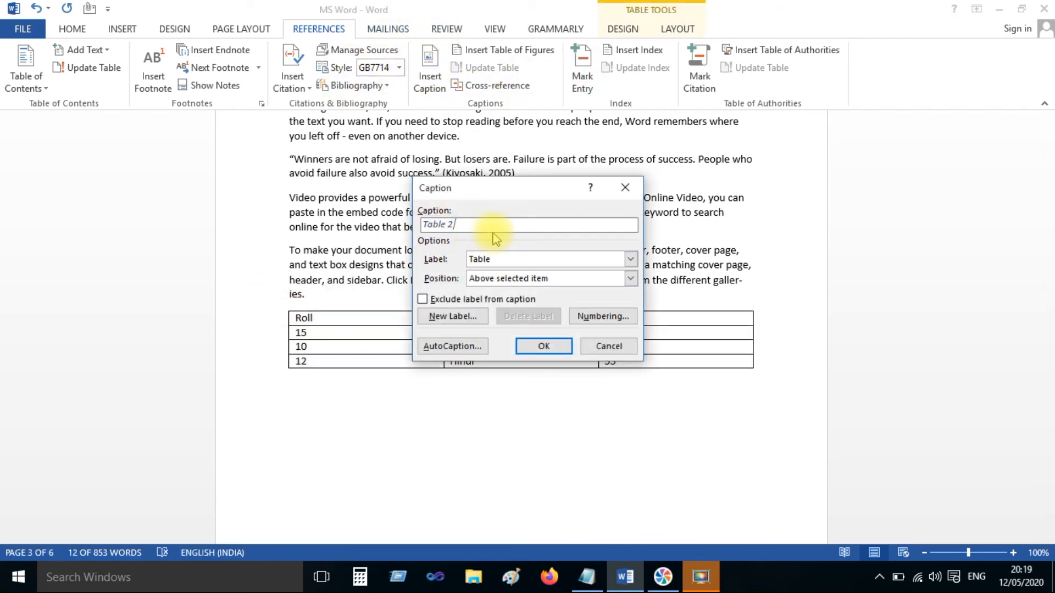
{"action": "type", "text": "Su"}
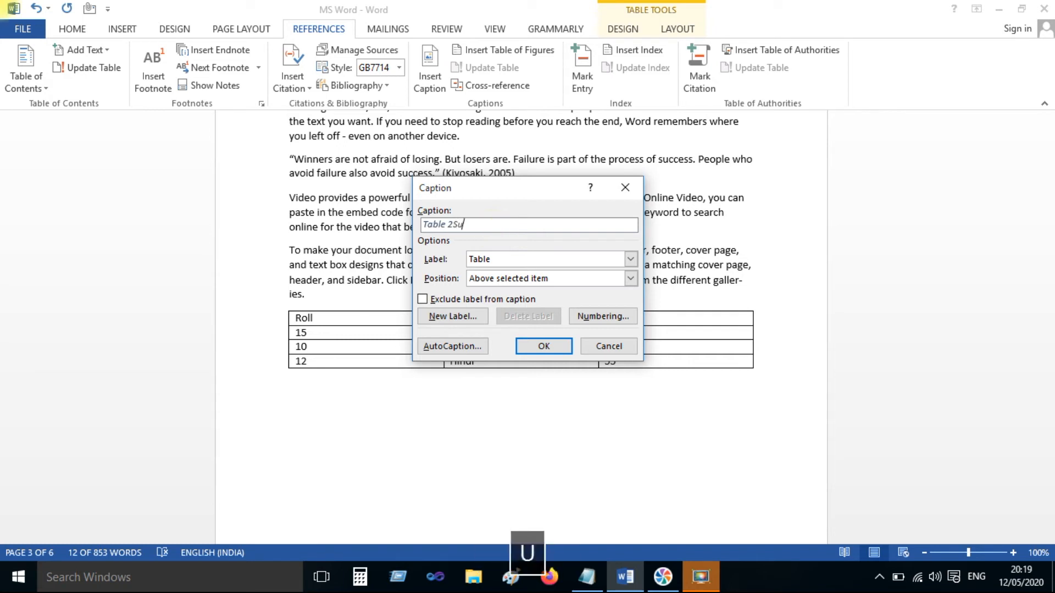
{"action": "type", "text": "bject"}
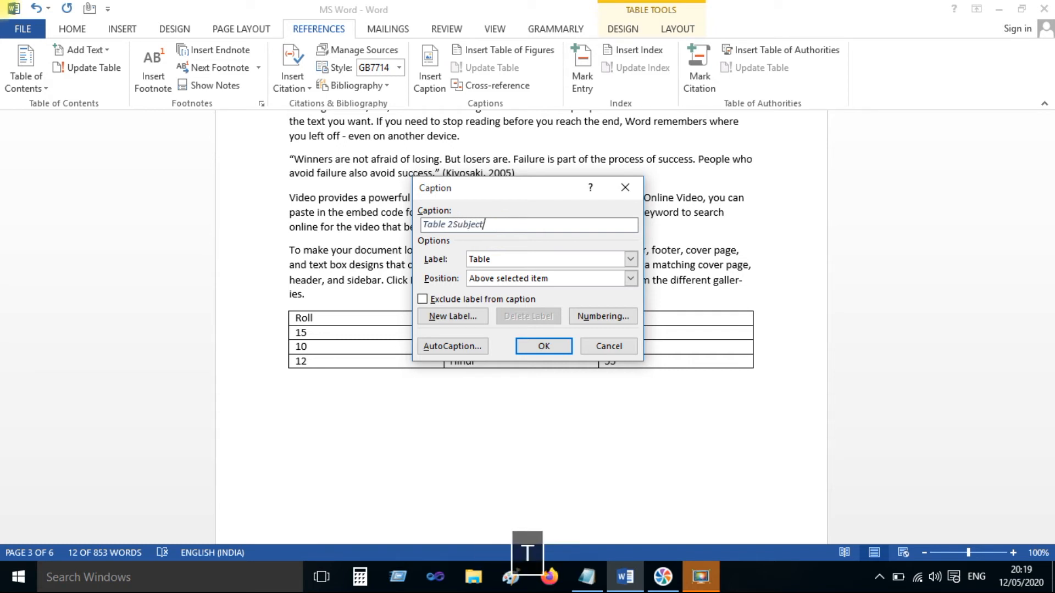
{"action": "left_click", "coordinate": [543, 347]}
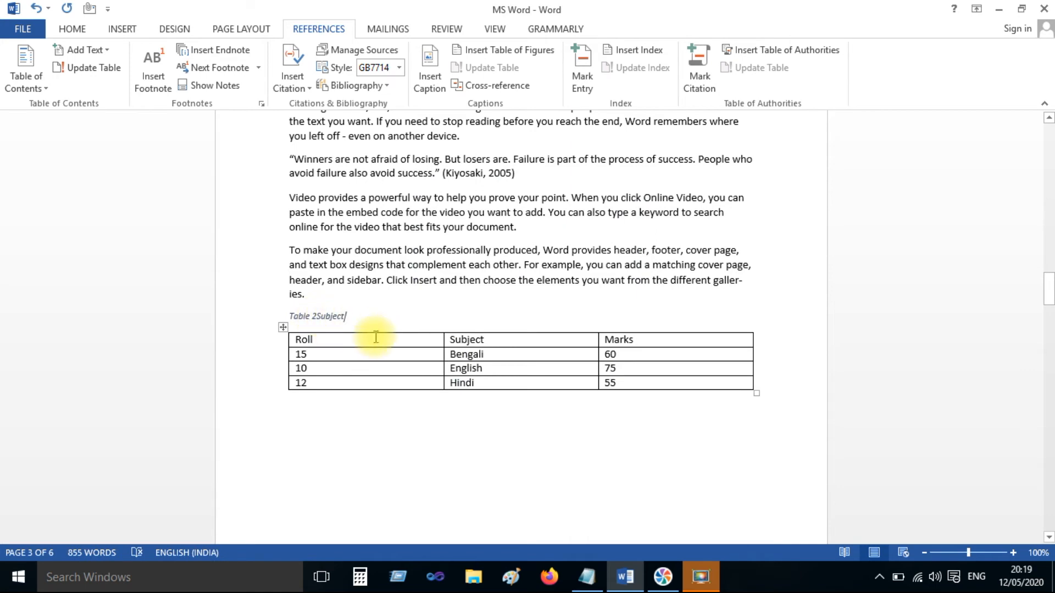
Step: Insert a table of figures listing the table captions in the empty space below the Contents list on the first page
{"action": "scroll", "coordinate": [385, 330], "scroll_direction": "up", "scroll_amount": 4}
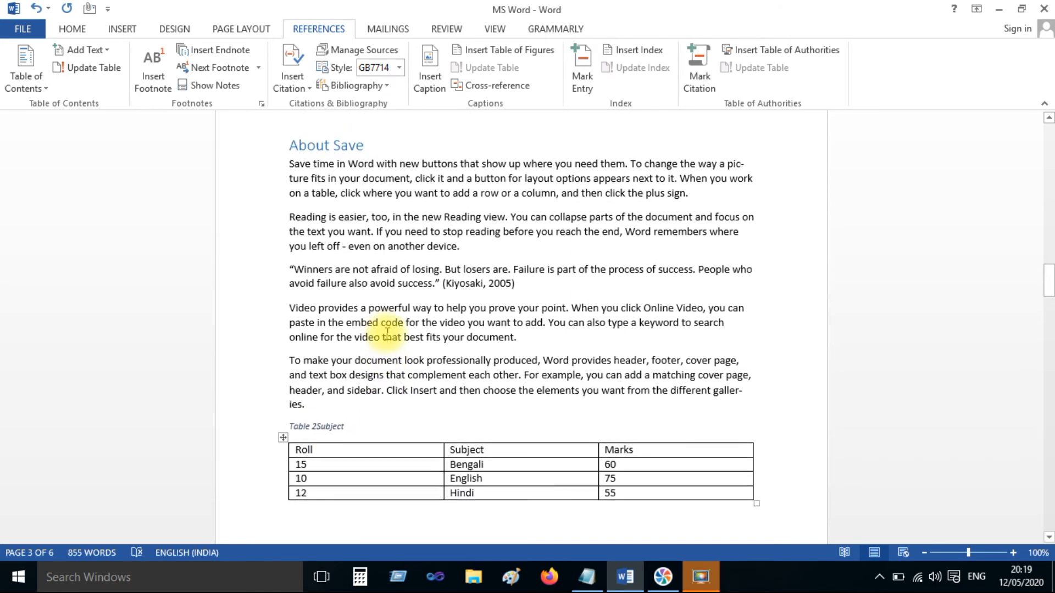
{"action": "scroll", "coordinate": [386, 332], "scroll_direction": "up", "scroll_amount": 20}
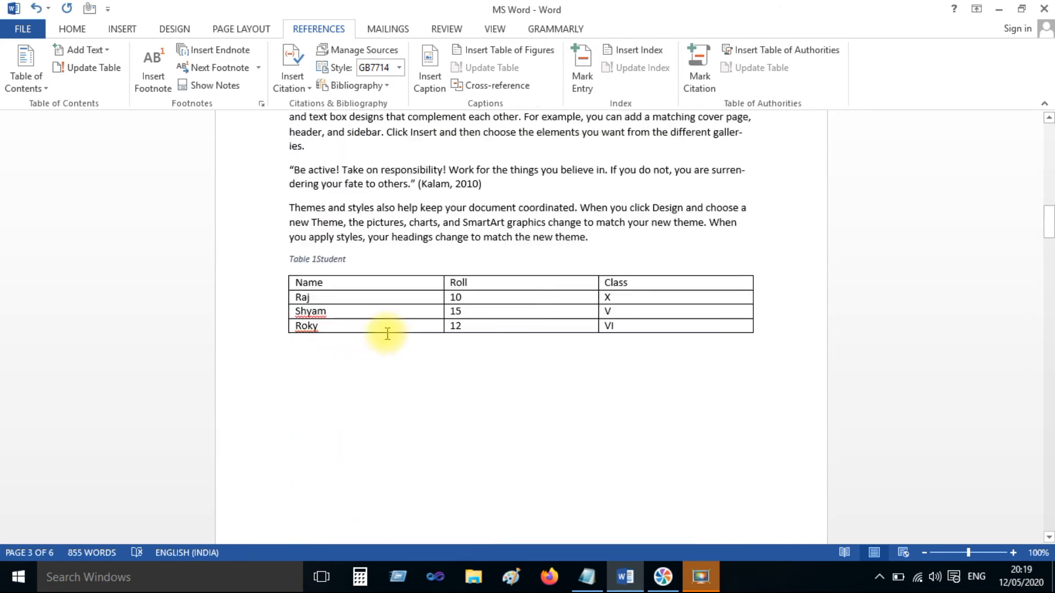
{"action": "scroll", "coordinate": [386, 333], "scroll_direction": "up", "scroll_amount": 5}
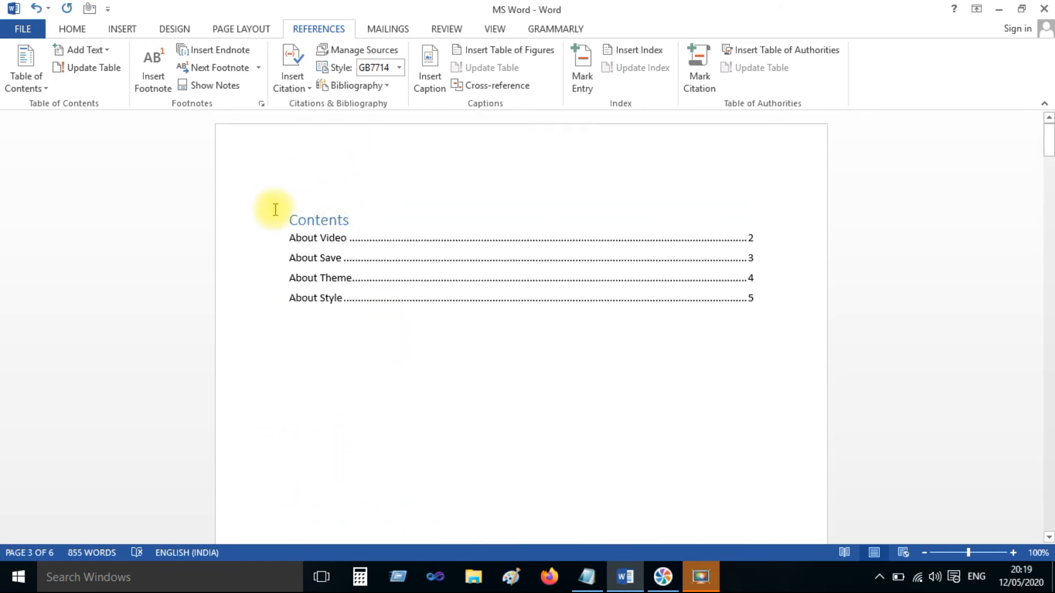
{"action": "left_click", "coordinate": [313, 358]}
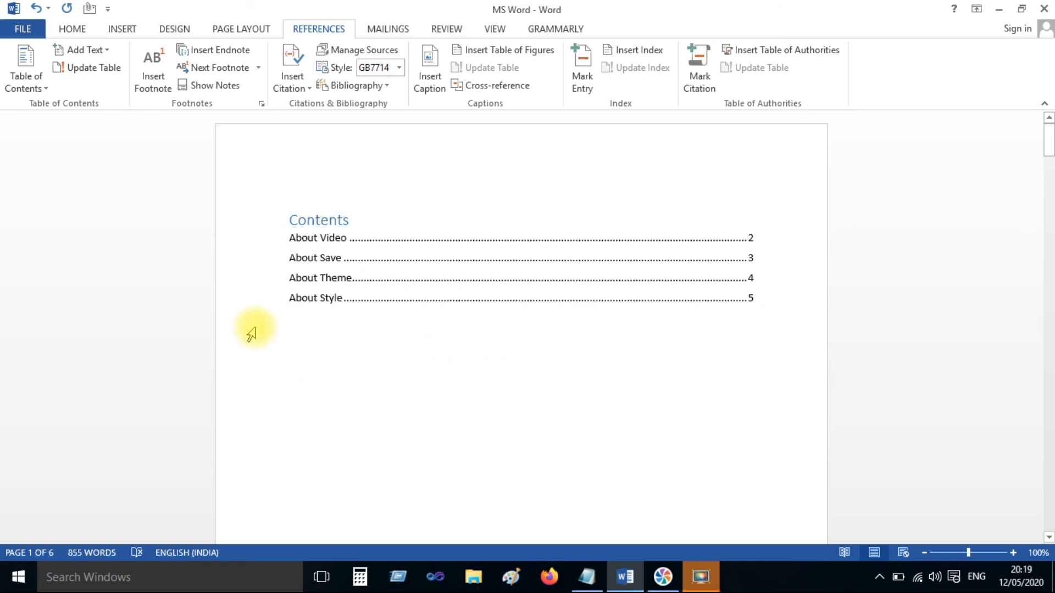
{"action": "left_click", "coordinate": [510, 52]}
{"action": "left_click", "coordinate": [625, 431]}
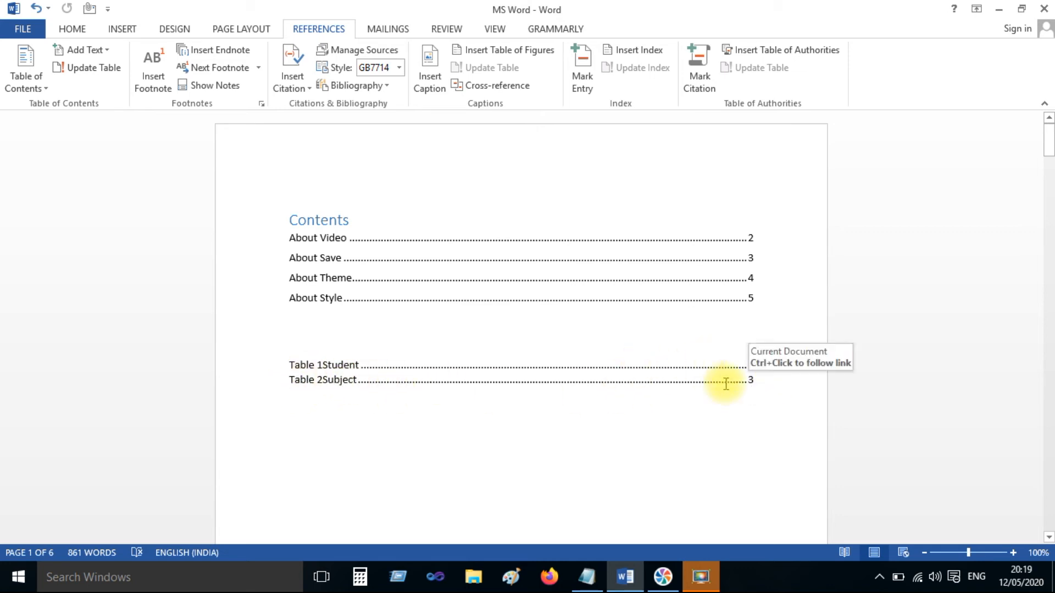
Step: Follow the Table 2 link in the table of figures to its table, and look back over the preceding pages
{"action": "scroll", "coordinate": [731, 379], "scroll_direction": "down", "scroll_amount": 1}
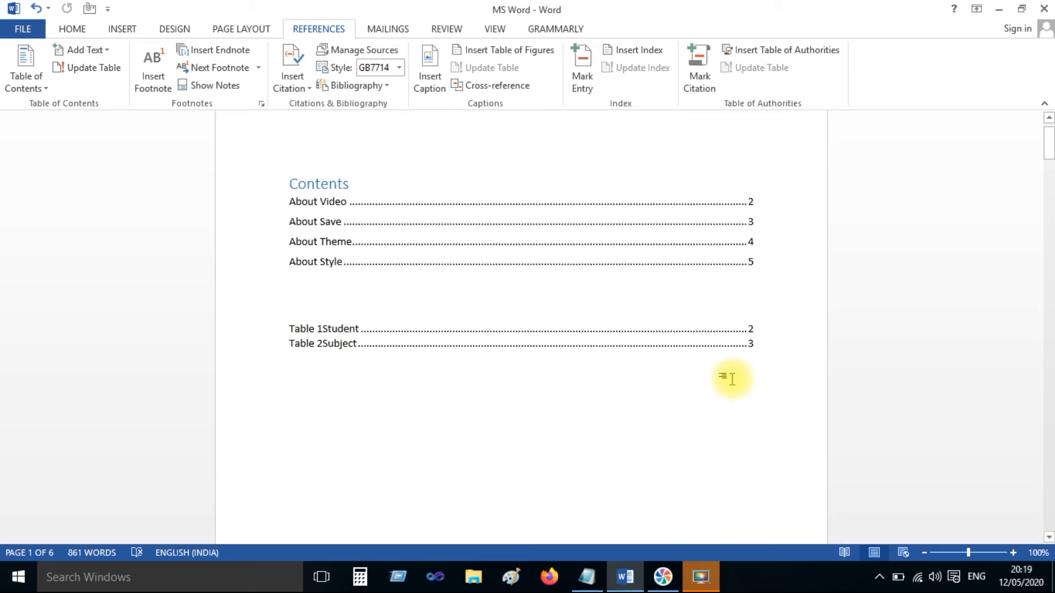
{"action": "left_click", "coordinate": [751, 346], "text": "ctrl"}
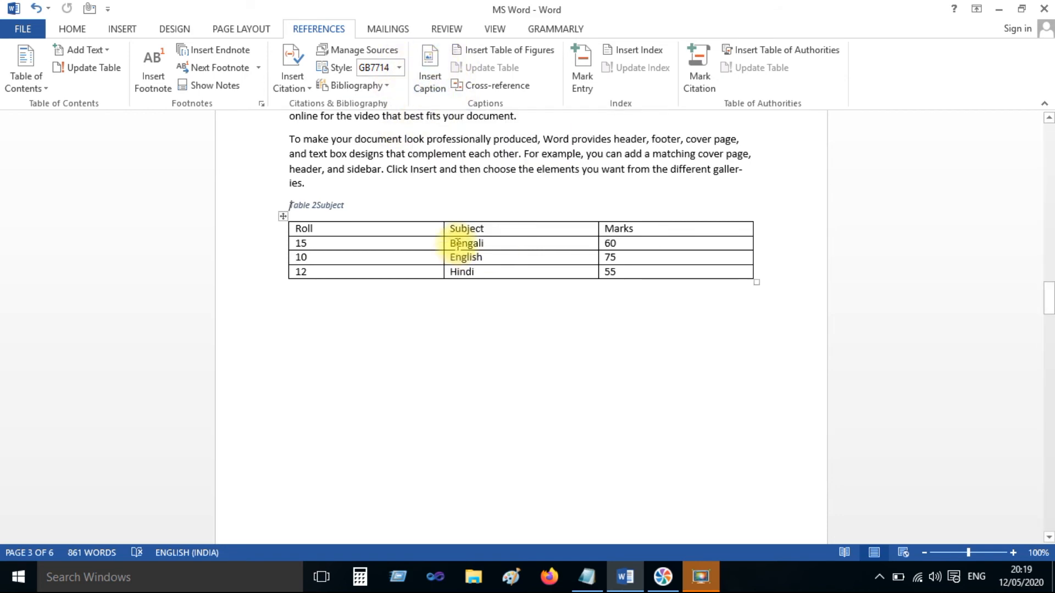
{"action": "scroll", "coordinate": [459, 282], "scroll_direction": "up", "scroll_amount": 6}
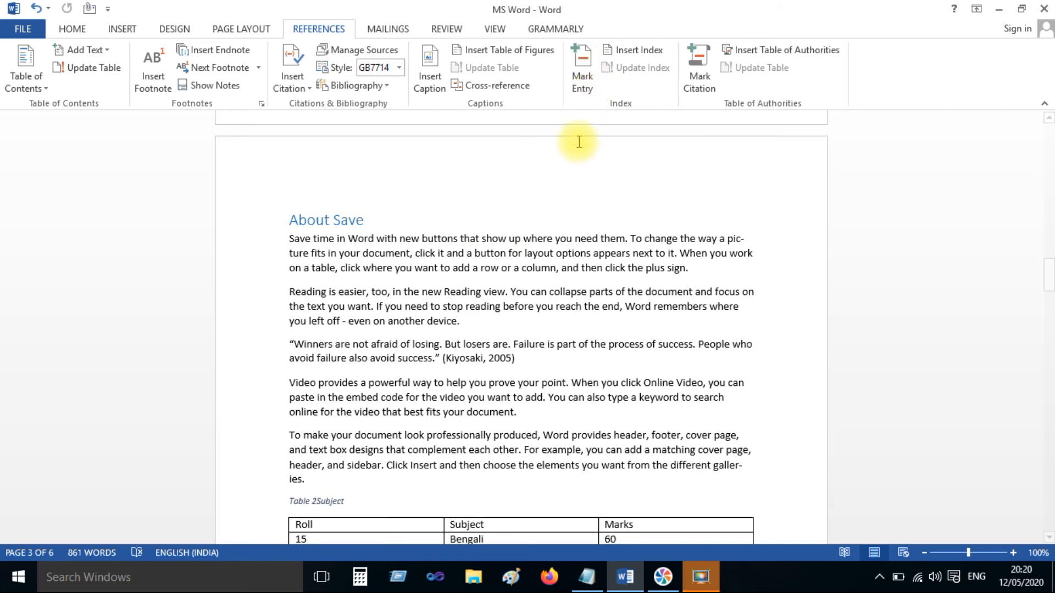
{"action": "scroll", "coordinate": [574, 165], "scroll_direction": "up", "scroll_amount": 4}
{"action": "scroll", "coordinate": [574, 165], "scroll_direction": "up", "scroll_amount": 14}
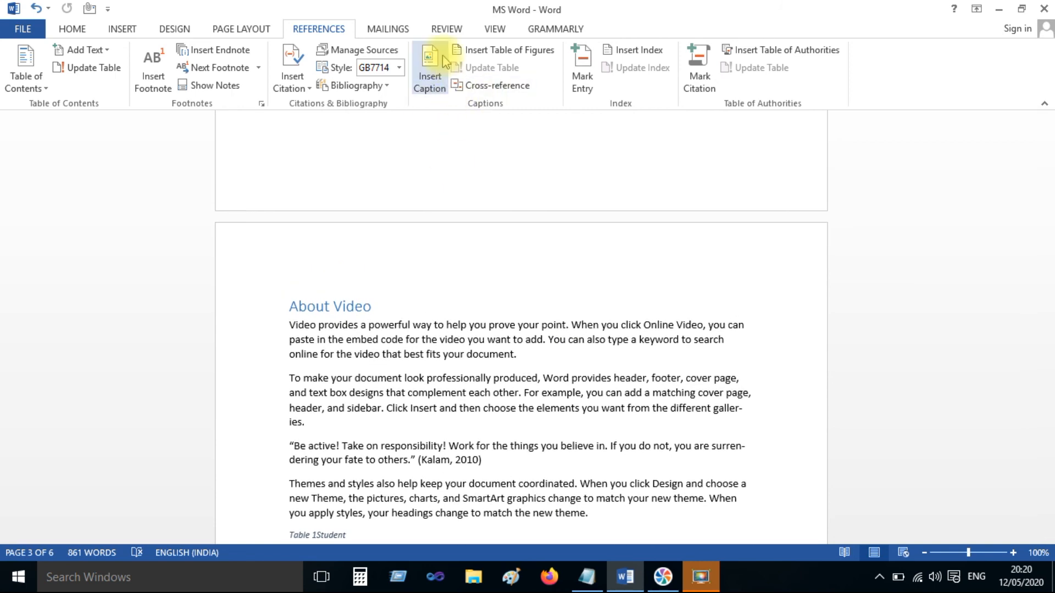
{"action": "scroll", "coordinate": [485, 249], "scroll_direction": "up", "scroll_amount": 10}
{"action": "scroll", "coordinate": [485, 247], "scroll_direction": "up", "scroll_amount": 4}
{"action": "scroll", "coordinate": [485, 247], "scroll_direction": "down", "scroll_amount": 10}
{"action": "scroll", "coordinate": [427, 333], "scroll_direction": "down", "scroll_amount": 3}
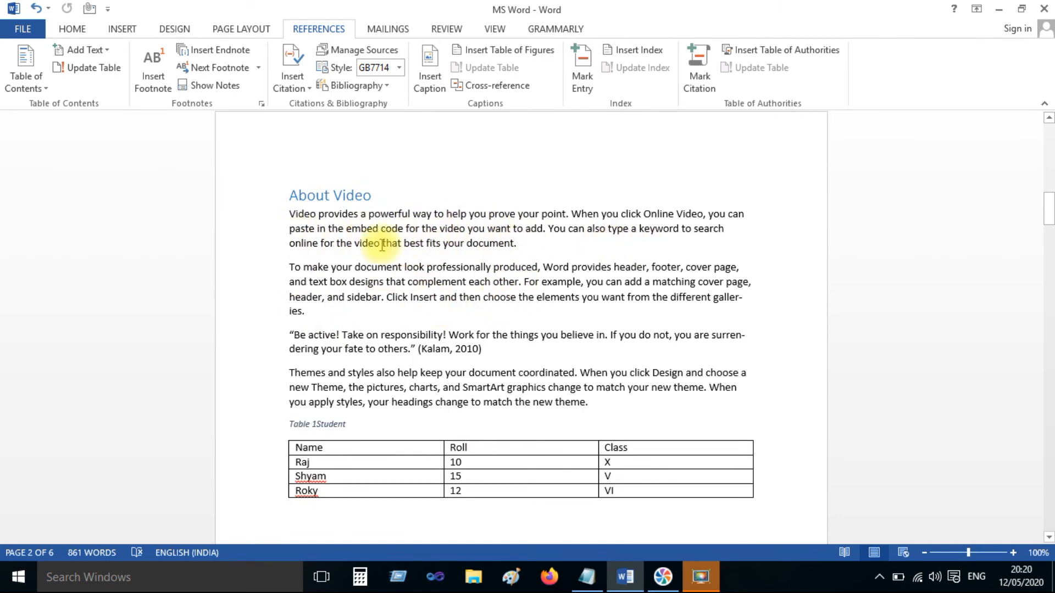
Step: Mark the word "afraid" in the quotation under "About Save" as a main index entry for the current page
{"action": "left_click", "coordinate": [587, 88]}
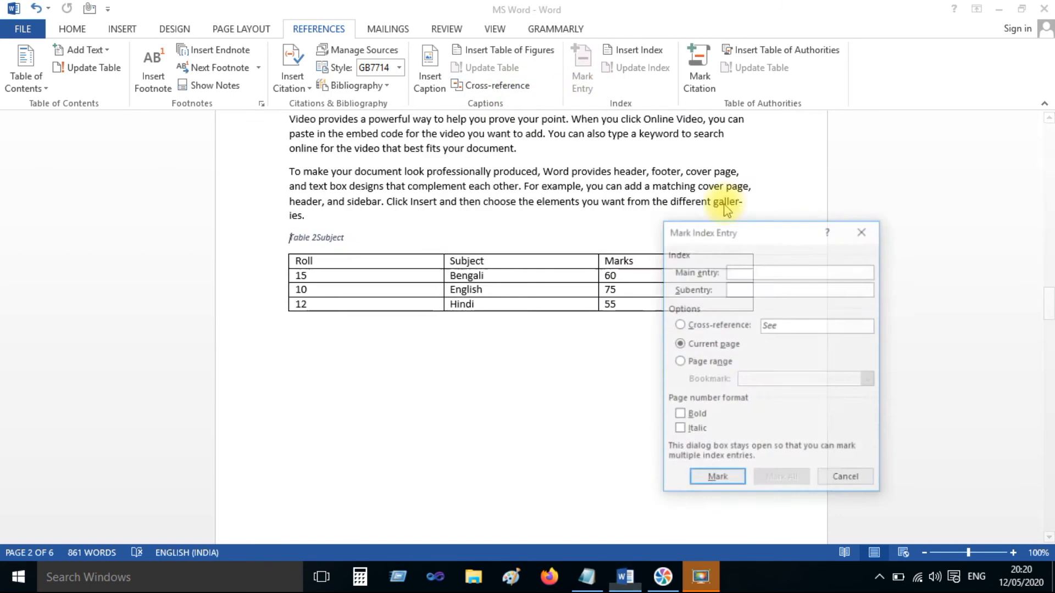
{"action": "scroll", "coordinate": [480, 214], "scroll_direction": "up", "scroll_amount": 6}
{"action": "scroll", "coordinate": [448, 243], "scroll_direction": "up", "scroll_amount": 3}
{"action": "scroll", "coordinate": [627, 207], "scroll_direction": "down", "scroll_amount": 4}
{"action": "scroll", "coordinate": [457, 247], "scroll_direction": "up", "scroll_amount": 1}
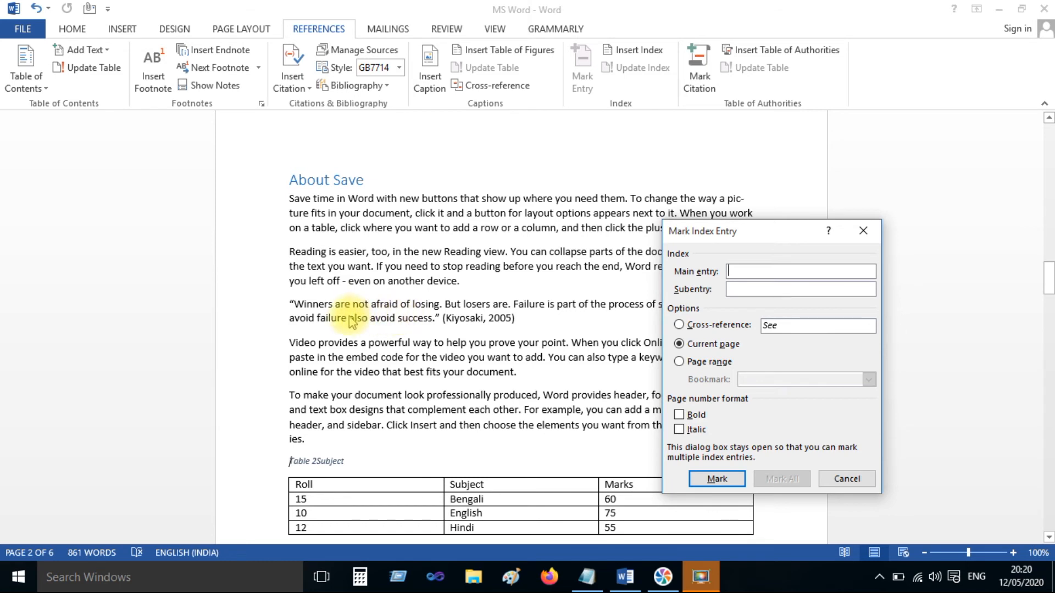
{"action": "left_click", "coordinate": [371, 306]}
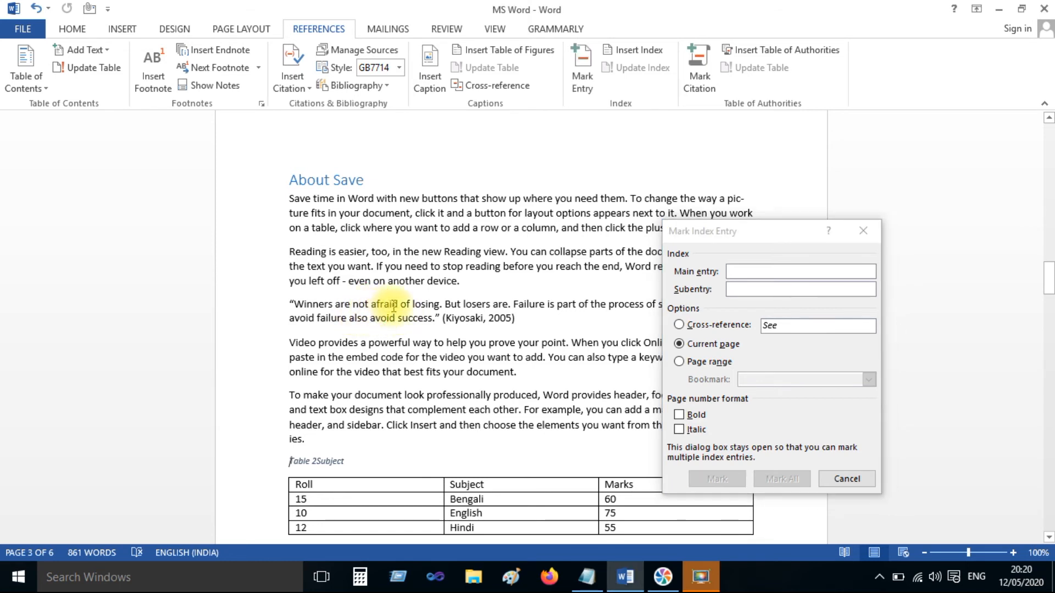
{"action": "left_click", "coordinate": [397, 307], "text": "shift"}
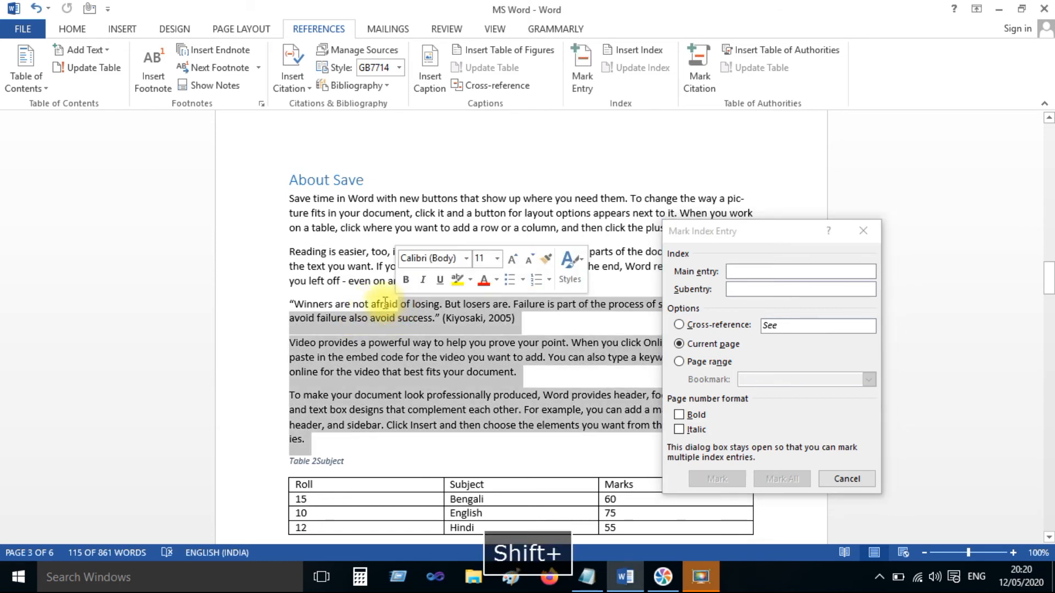
{"action": "left_click", "coordinate": [377, 303]}
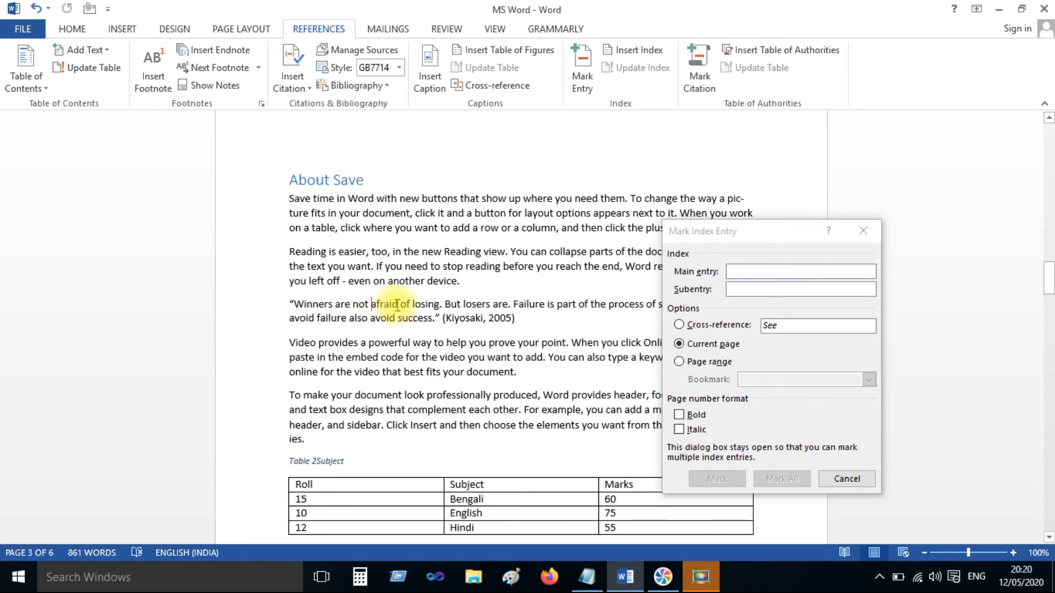
{"action": "left_click", "coordinate": [399, 304], "text": "shift"}
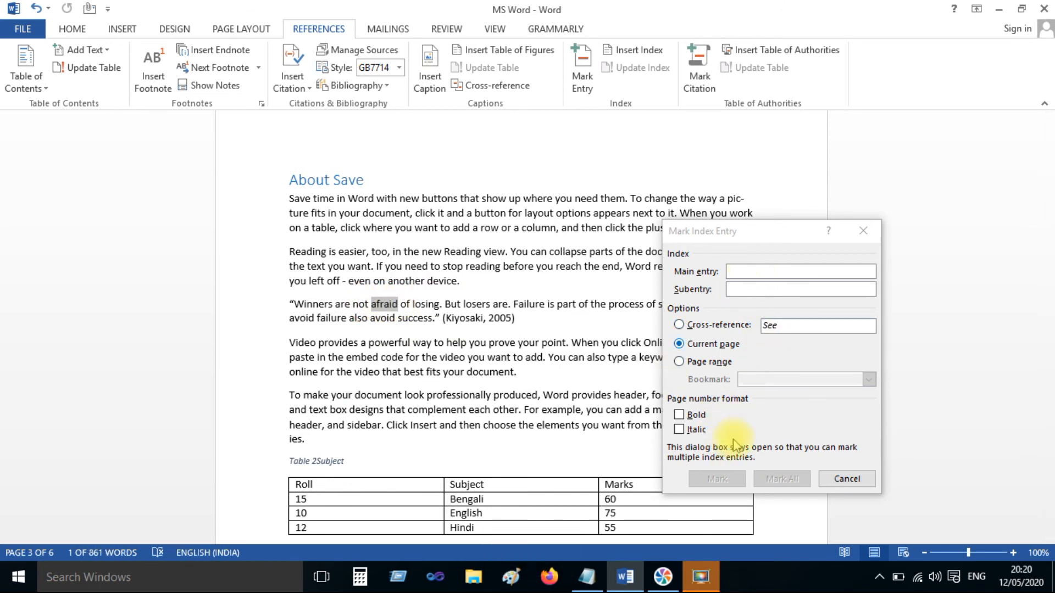
{"action": "left_click", "coordinate": [780, 274]}
{"action": "left_click", "coordinate": [717, 478]}
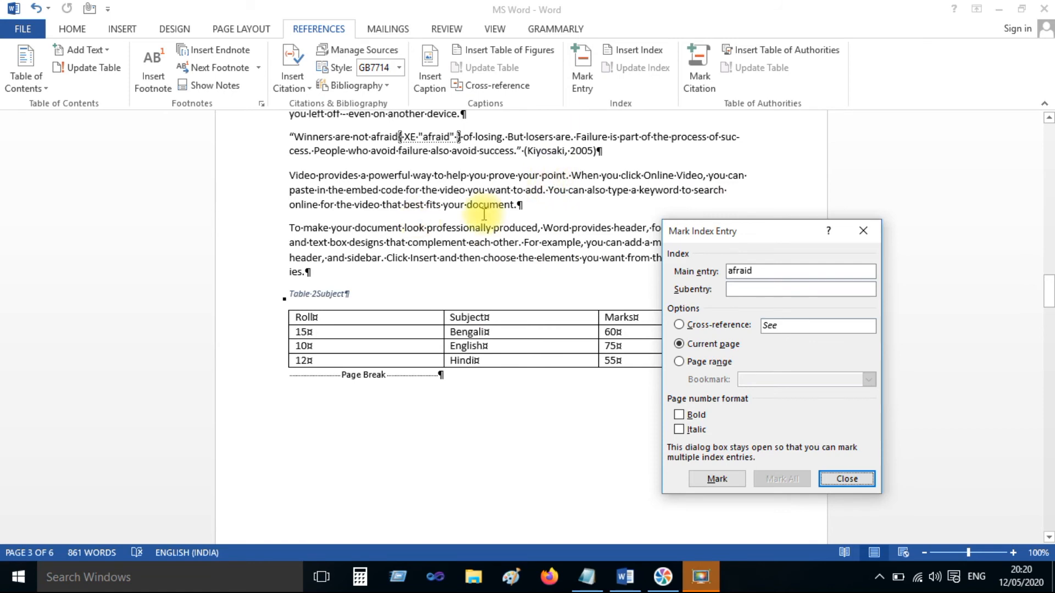
Step: Mark the word "coordinated" in the first sentence under "About Theme" as a main index entry for the current page
{"action": "scroll", "coordinate": [483, 215], "scroll_direction": "down", "scroll_amount": 10}
{"action": "scroll", "coordinate": [484, 214], "scroll_direction": "down", "scroll_amount": 1}
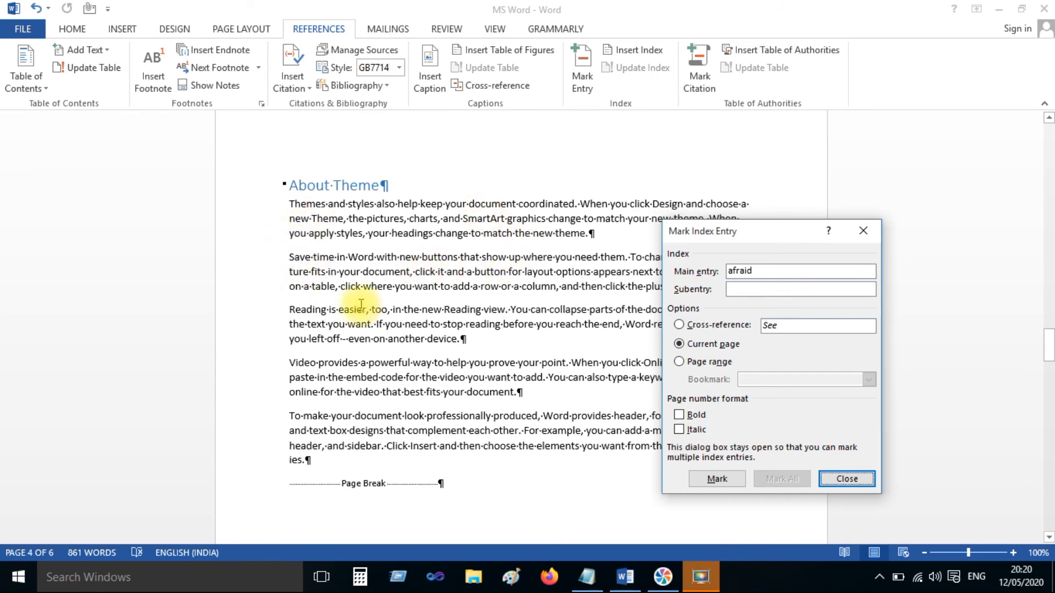
{"action": "left_click", "coordinate": [518, 201]}
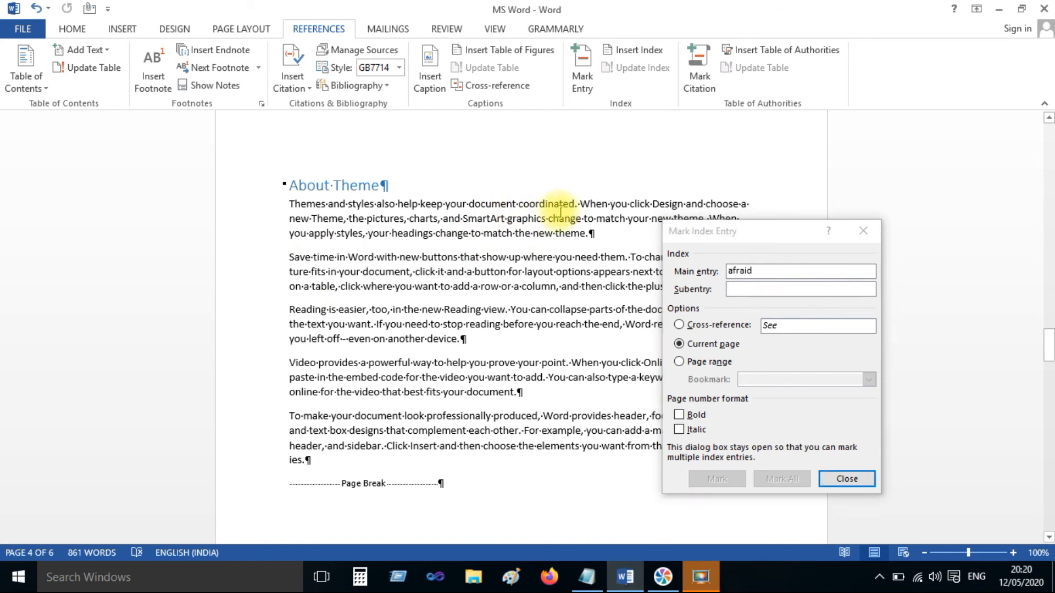
{"action": "left_click_drag", "start_coordinate": [538, 203], "coordinate": [578, 206]}
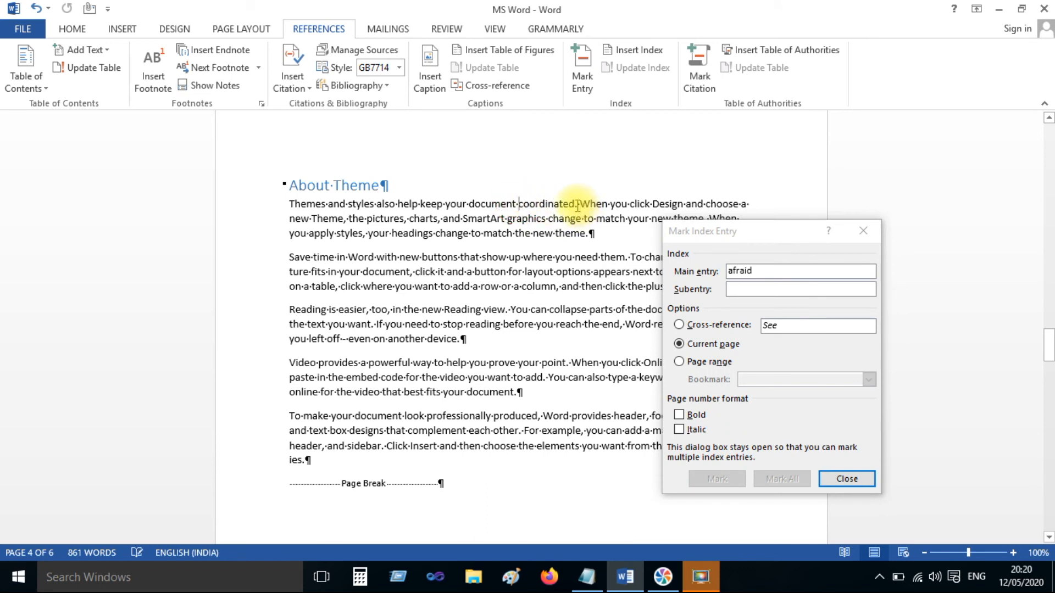
{"action": "left_click", "coordinate": [573, 204], "text": "shift"}
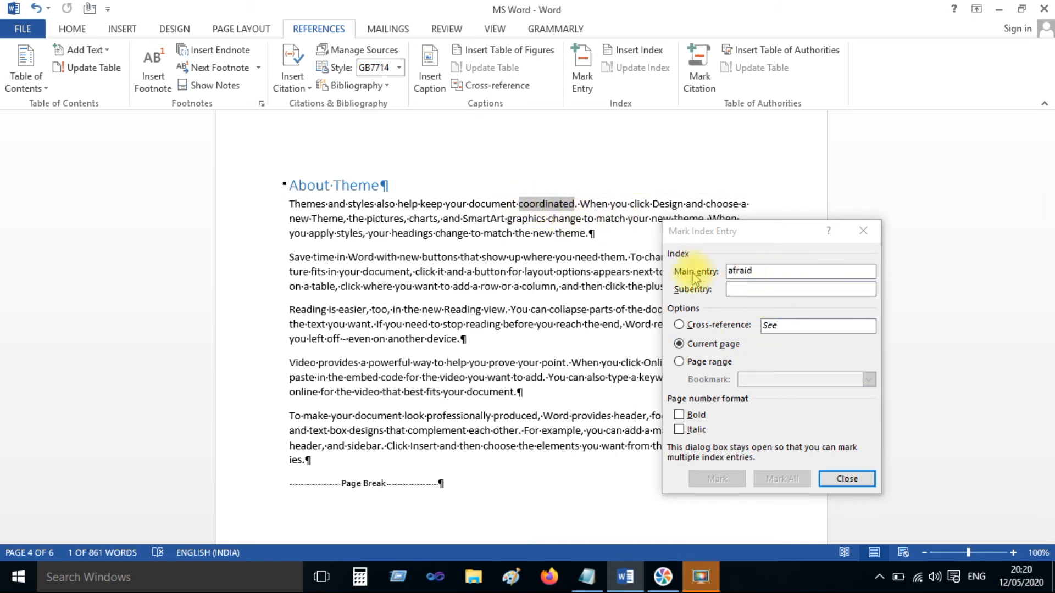
{"action": "left_click", "coordinate": [786, 274]}
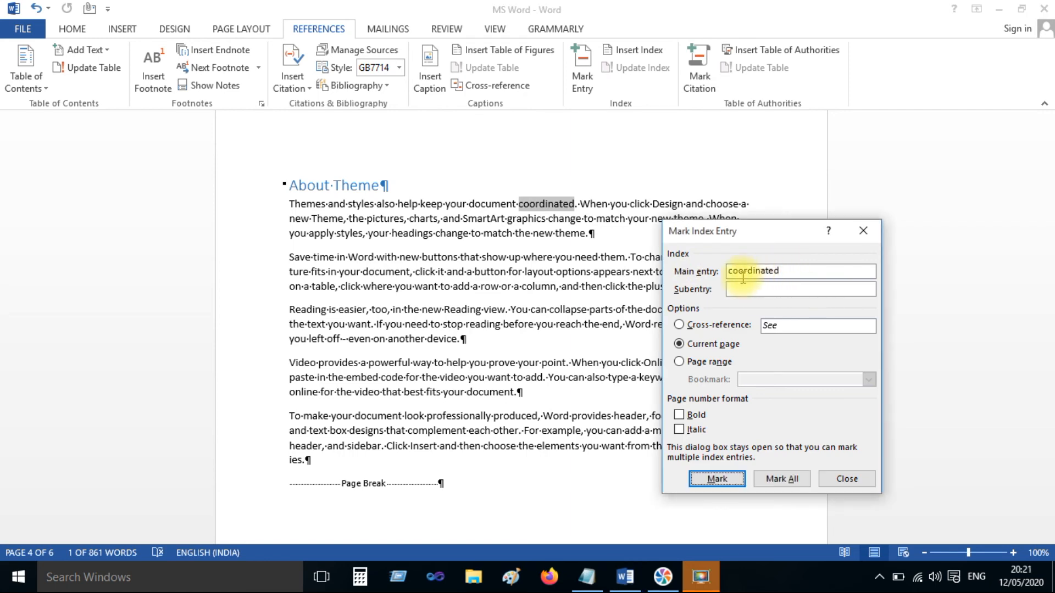
{"action": "left_click", "coordinate": [718, 480]}
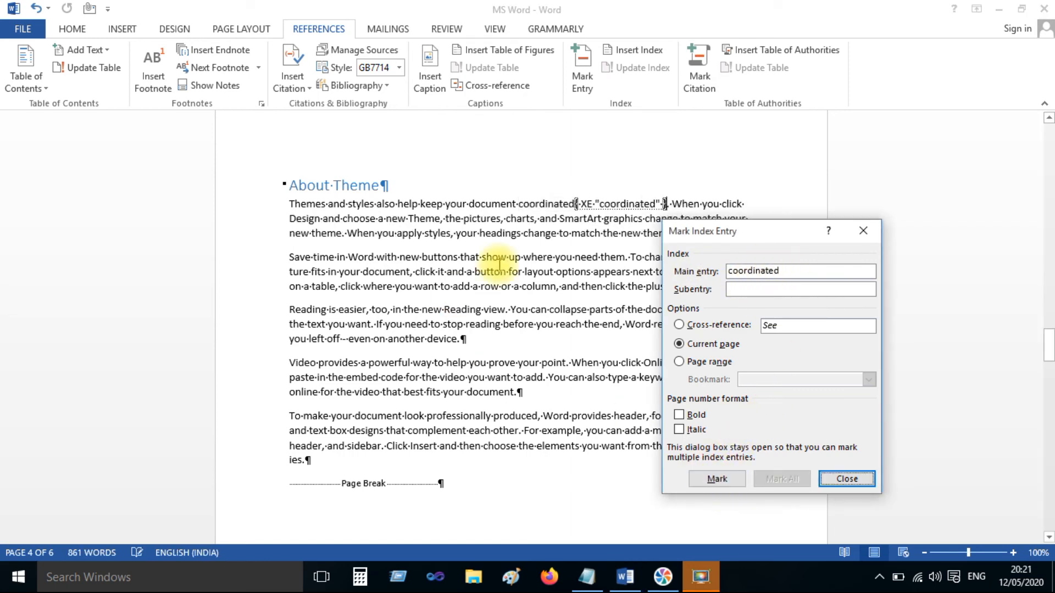
Step: Mark "SmartArt" in the first paragraph under "About Style" as a main index entry and finish marking entries
{"action": "scroll", "coordinate": [473, 253], "scroll_direction": "down", "scroll_amount": 15}
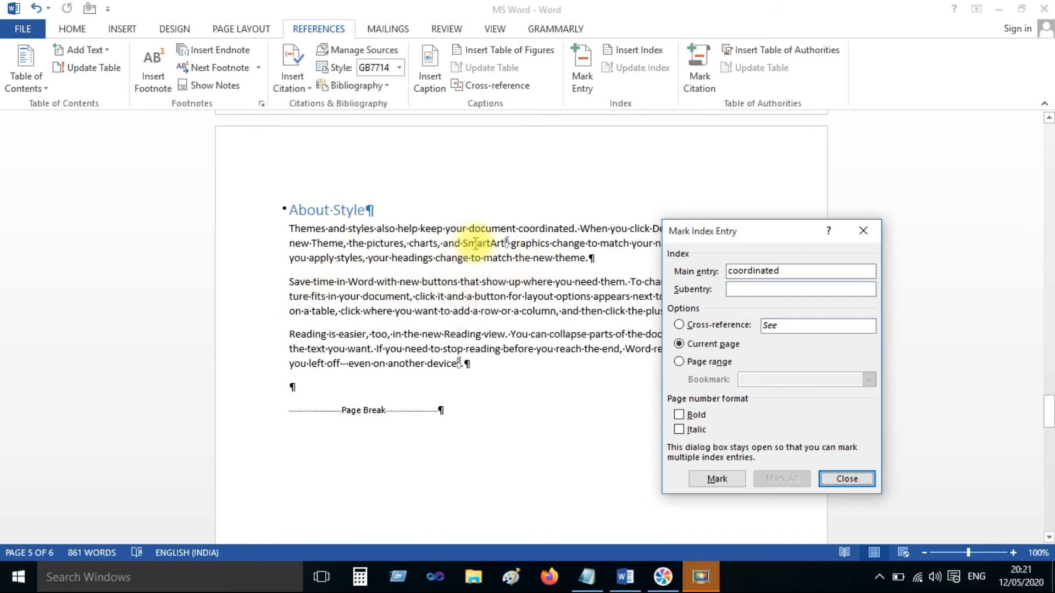
{"action": "left_click", "coordinate": [463, 243]}
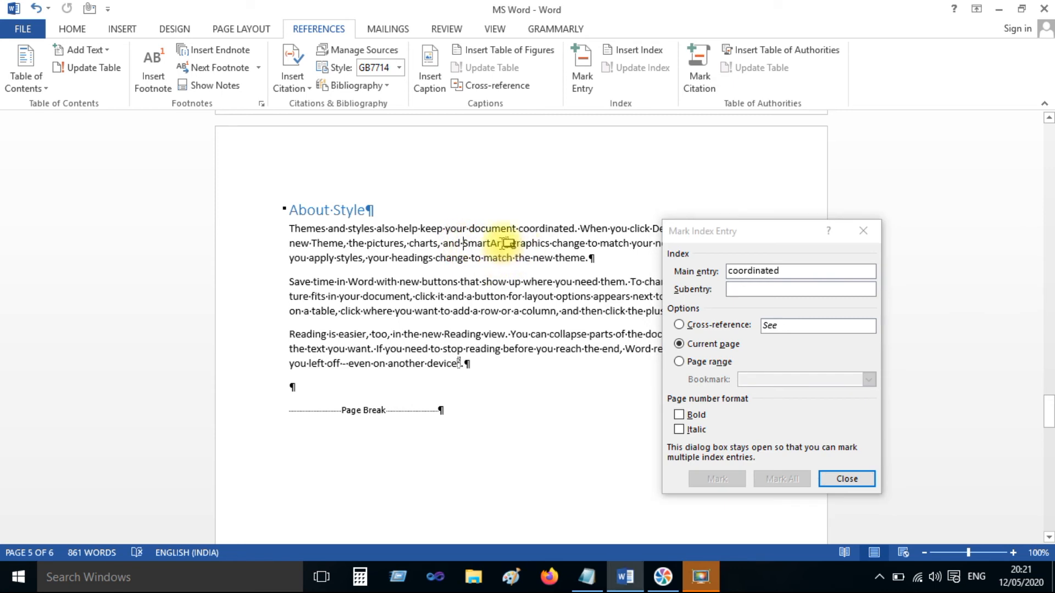
{"action": "left_click", "coordinate": [508, 244], "text": "shift"}
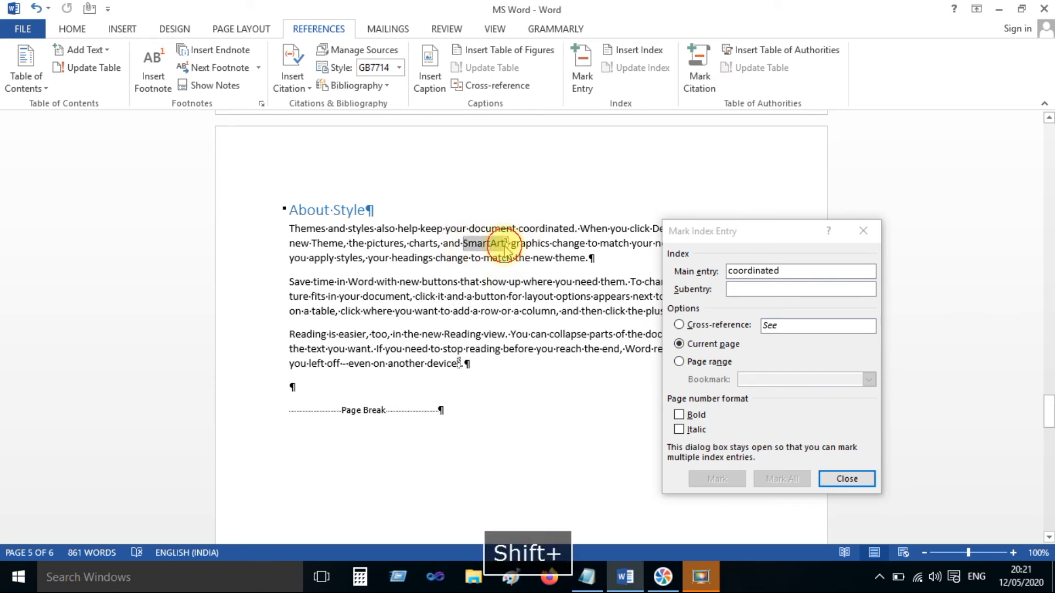
{"action": "left_click", "coordinate": [789, 271]}
{"action": "left_click", "coordinate": [717, 478]}
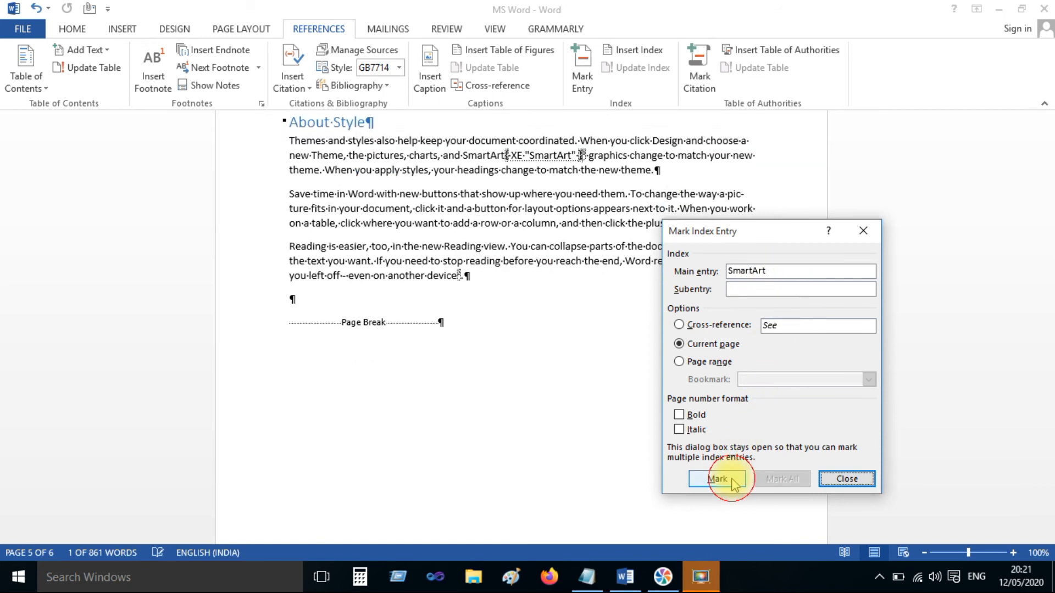
{"action": "left_click", "coordinate": [855, 479]}
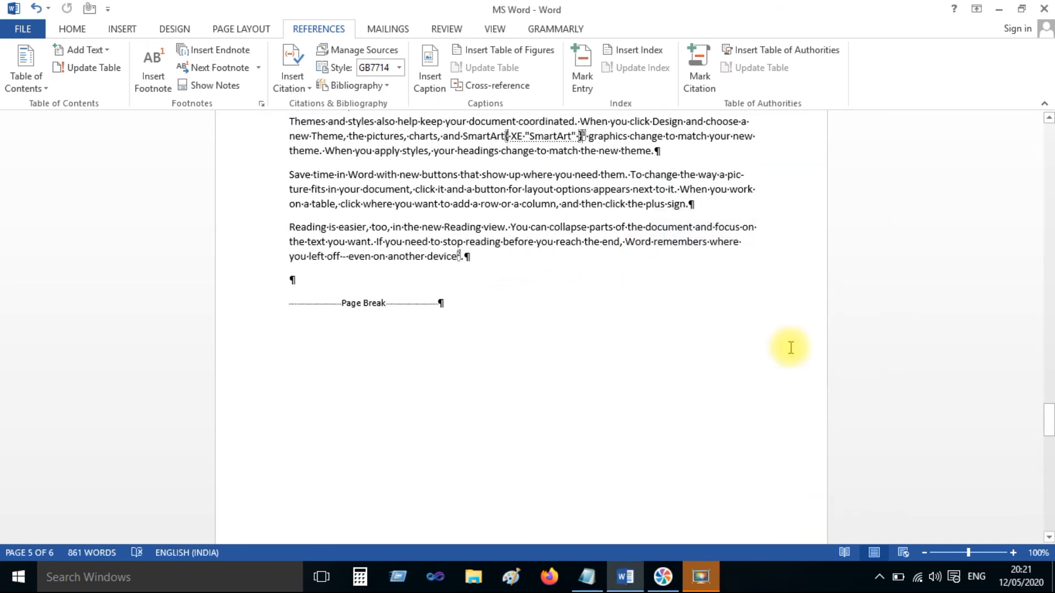
Step: Hide the paragraph and formatting marks throughout the document
{"action": "scroll", "coordinate": [490, 193], "scroll_direction": "up", "scroll_amount": 1}
{"action": "scroll", "coordinate": [490, 192], "scroll_direction": "up", "scroll_amount": 2}
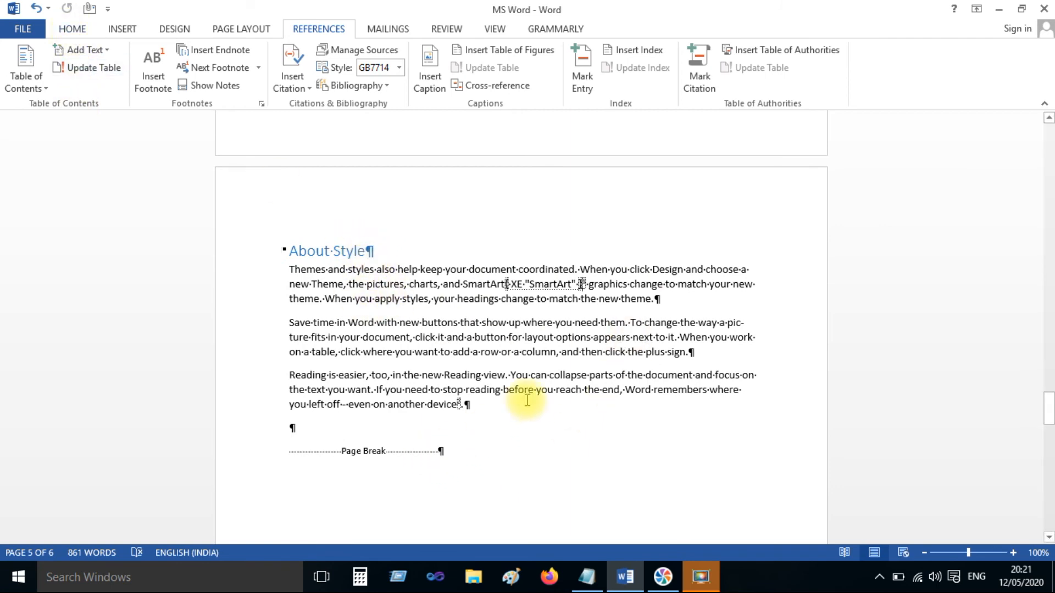
{"action": "scroll", "coordinate": [637, 347], "scroll_direction": "down", "scroll_amount": 5}
{"action": "scroll", "coordinate": [402, 355], "scroll_direction": "down", "scroll_amount": 6}
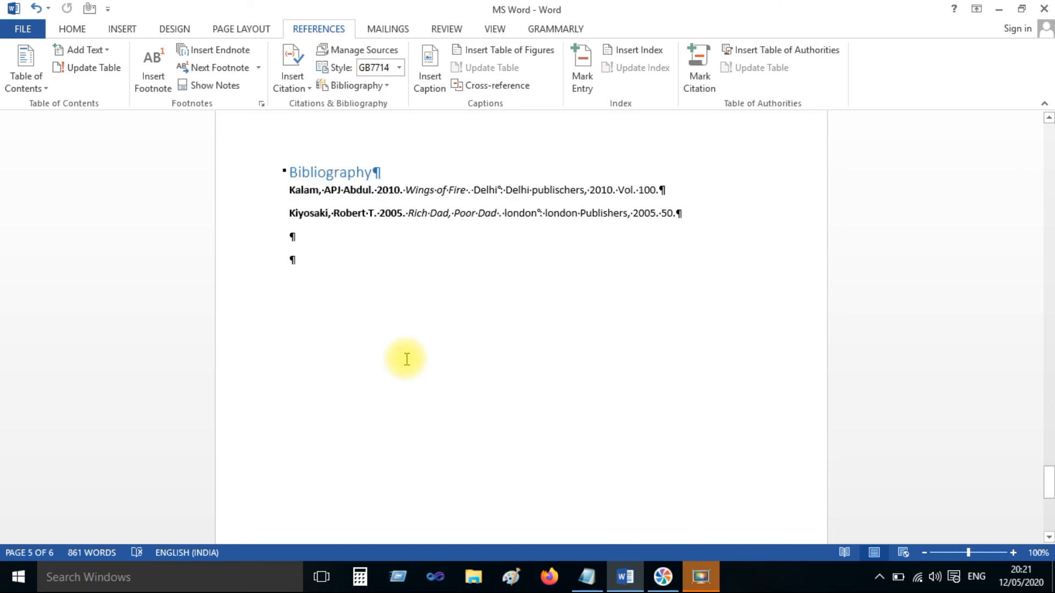
{"action": "scroll", "coordinate": [405, 357], "scroll_direction": "up", "scroll_amount": 4}
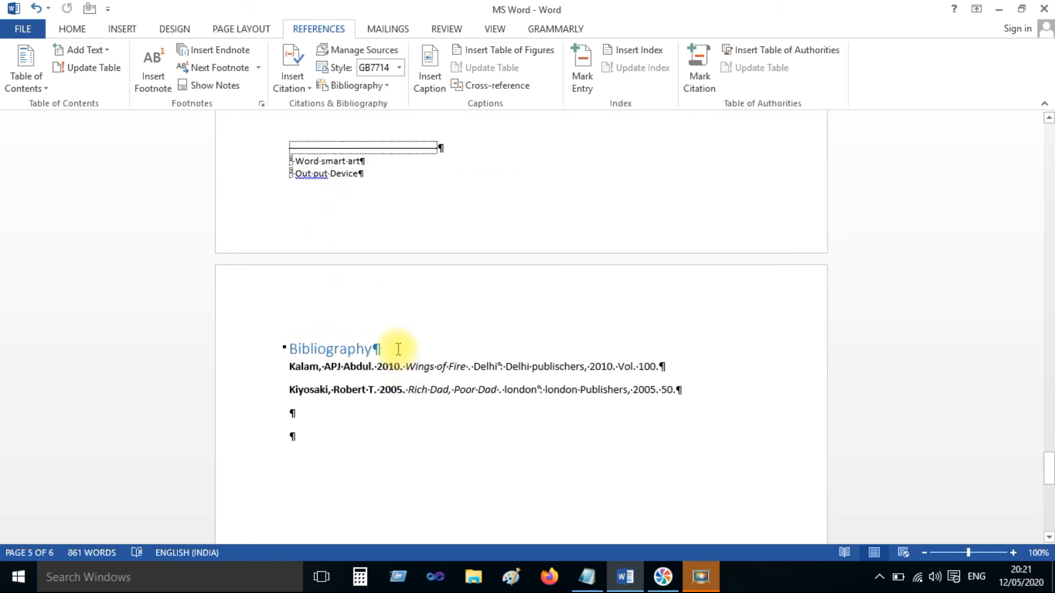
{"action": "left_click", "coordinate": [80, 30]}
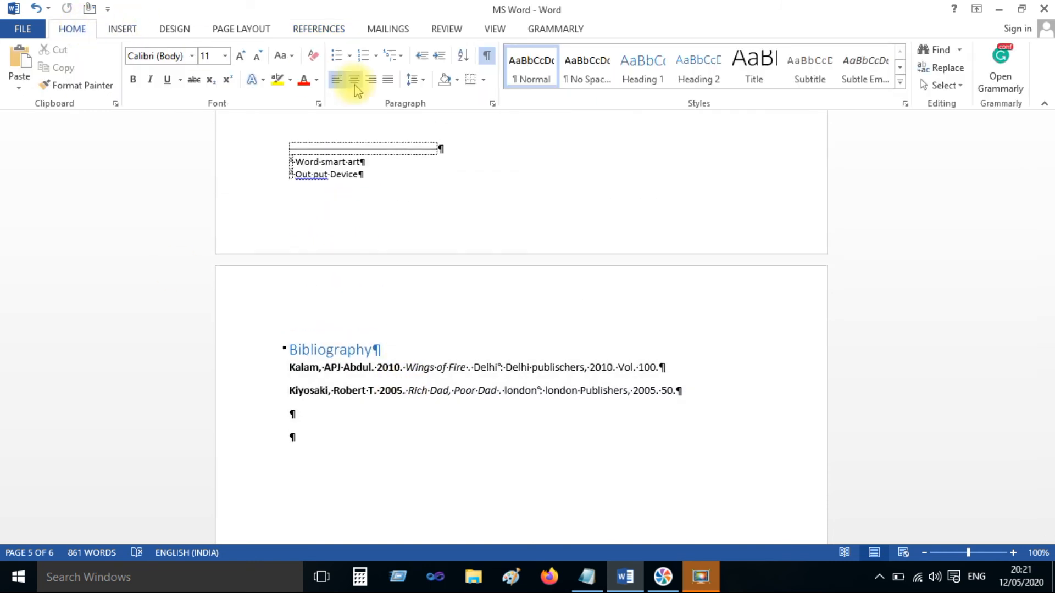
{"action": "left_click", "coordinate": [490, 57]}
Step: Insert an indented two-column index of the marked entries on the last empty line below the Bibliography
{"action": "left_click", "coordinate": [286, 430]}
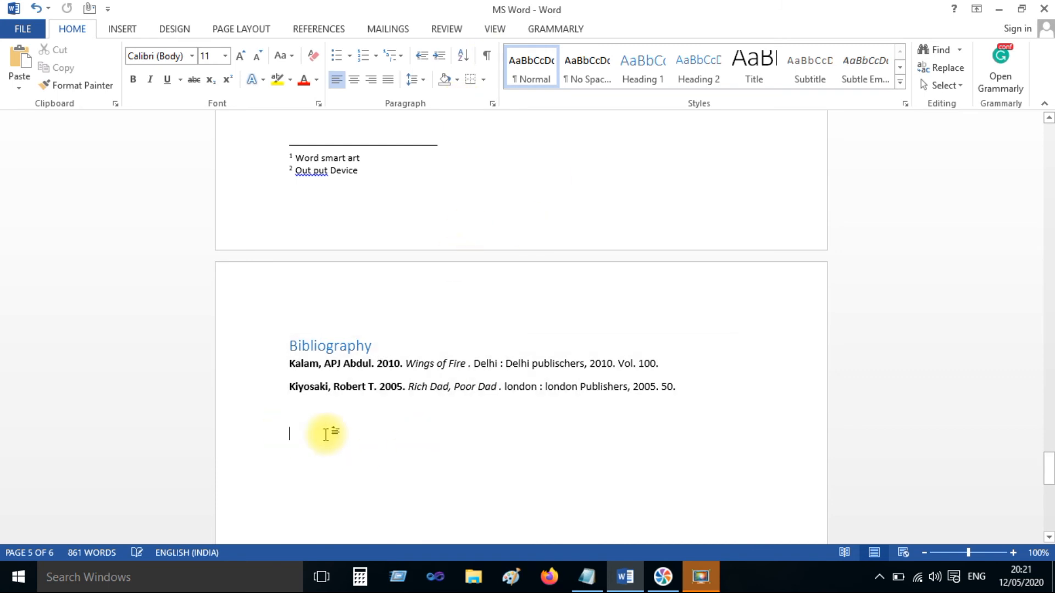
{"action": "left_click", "coordinate": [320, 34]}
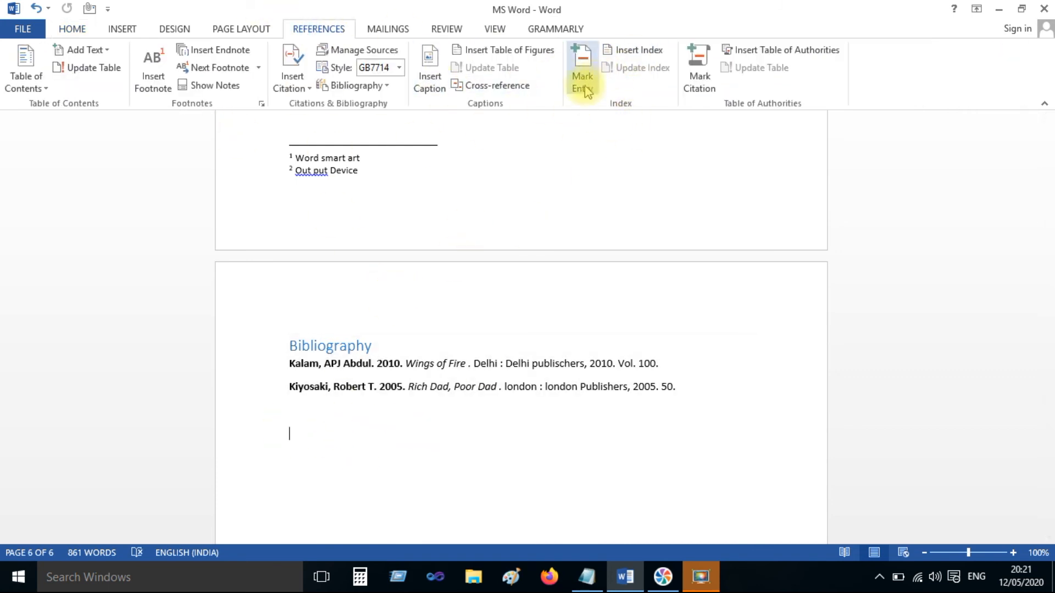
{"action": "left_click", "coordinate": [638, 50]}
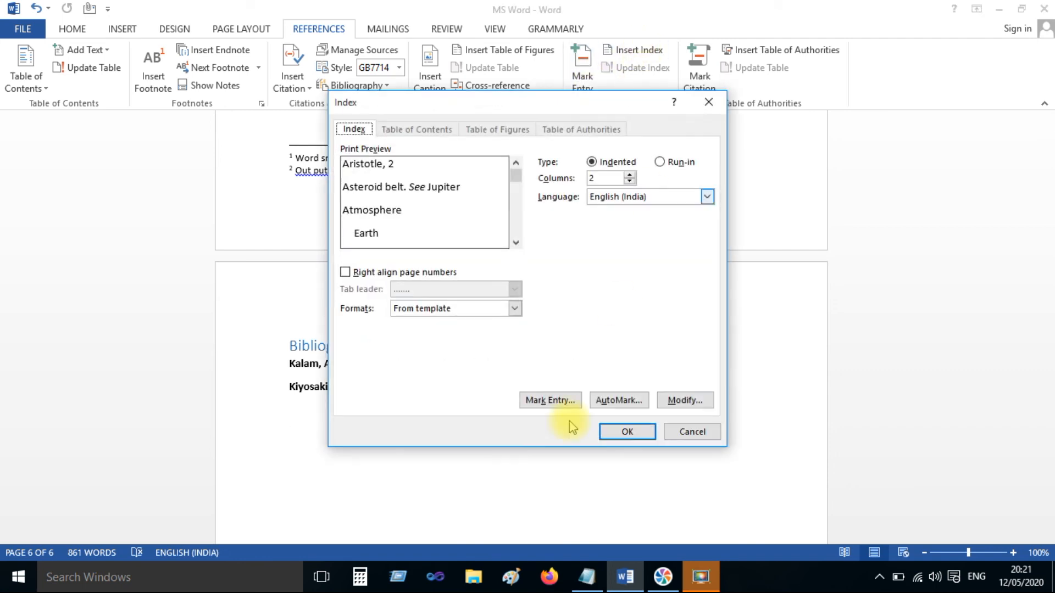
{"action": "left_click", "coordinate": [624, 430]}
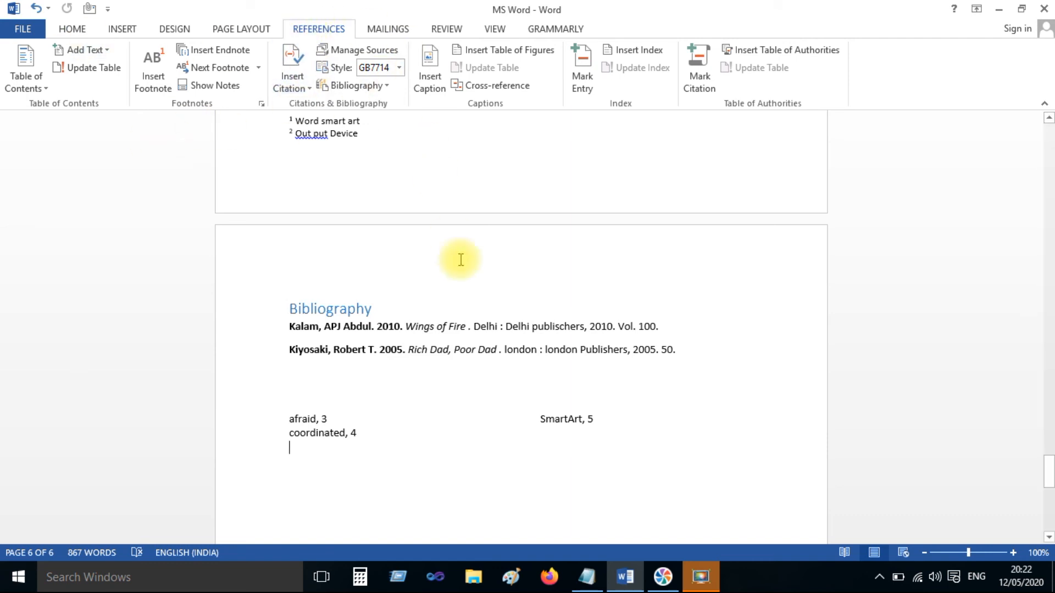
Step: Examine the available page margin, orientation, paper size and column options without changing the page setup
{"action": "left_click", "coordinate": [242, 28]}
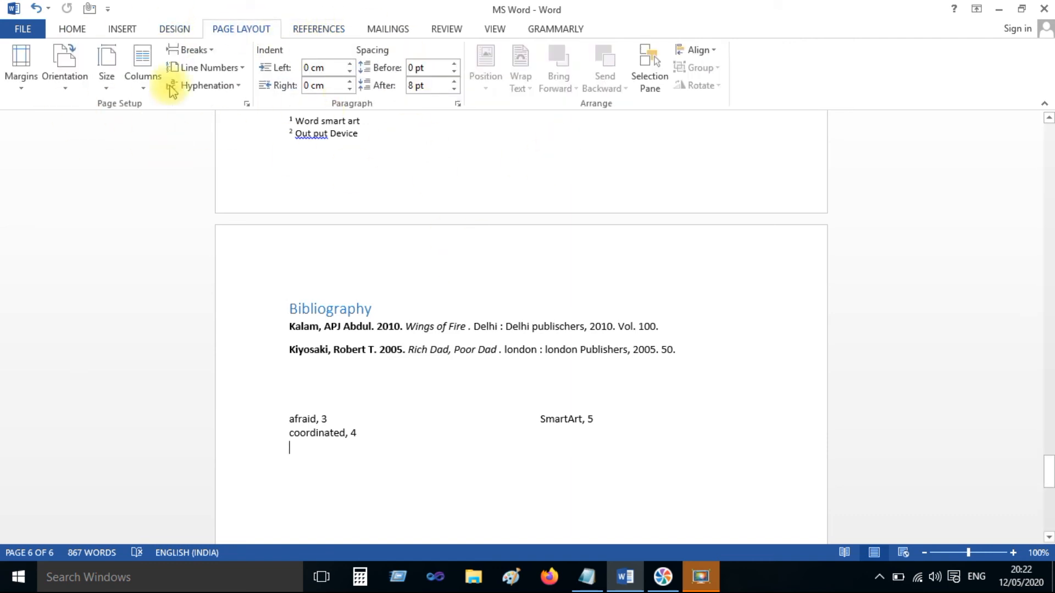
{"action": "left_click", "coordinate": [17, 87]}
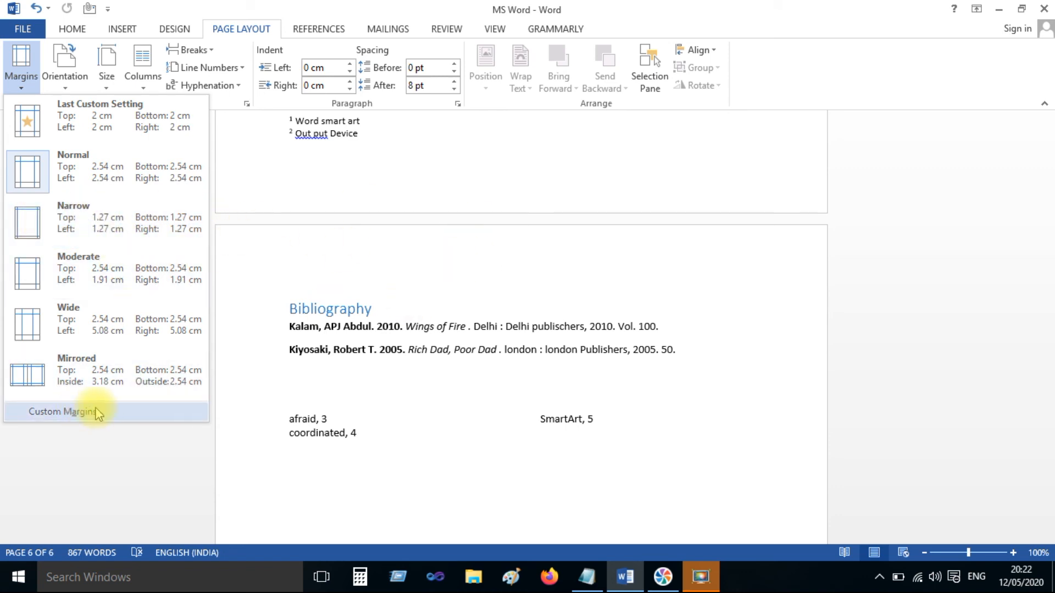
{"action": "left_click", "coordinate": [64, 79]}
{"action": "left_click", "coordinate": [65, 80]}
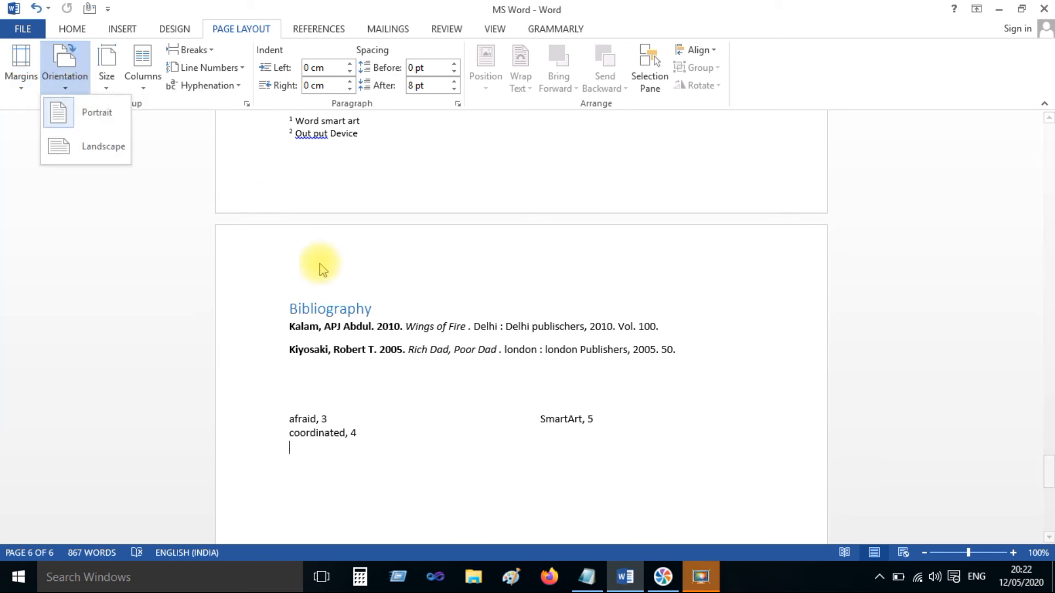
{"action": "left_click", "coordinate": [99, 157]}
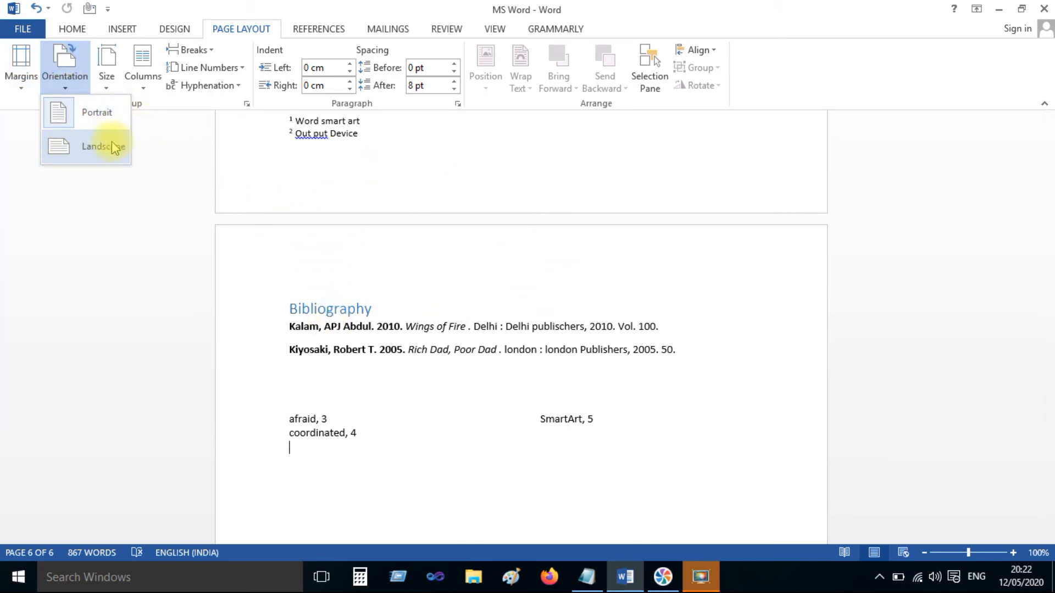
{"action": "left_click", "coordinate": [104, 80]}
{"action": "left_click", "coordinate": [105, 80]}
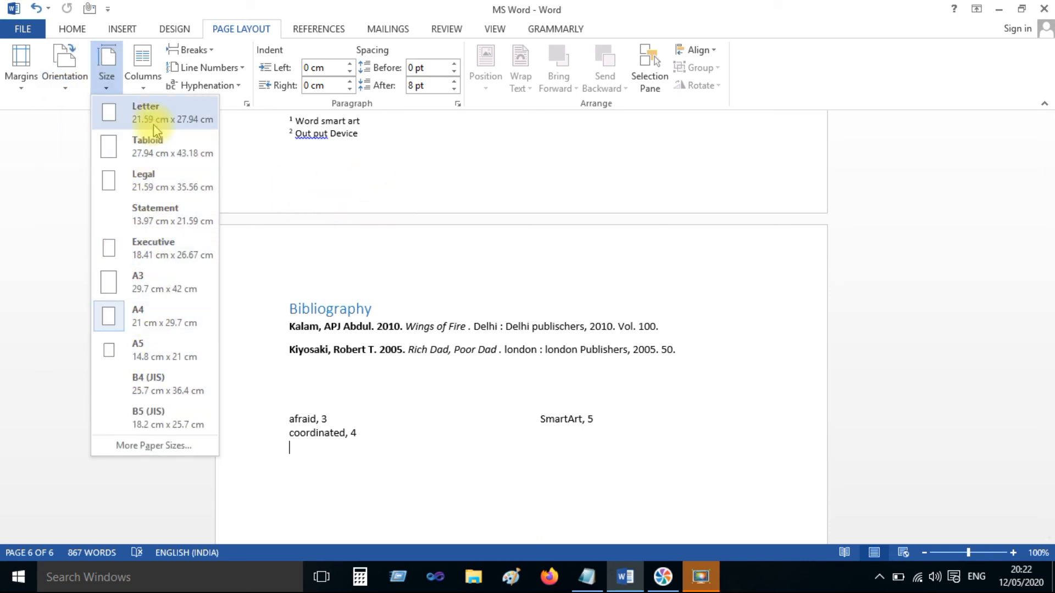
{"action": "left_click", "coordinate": [259, 258]}
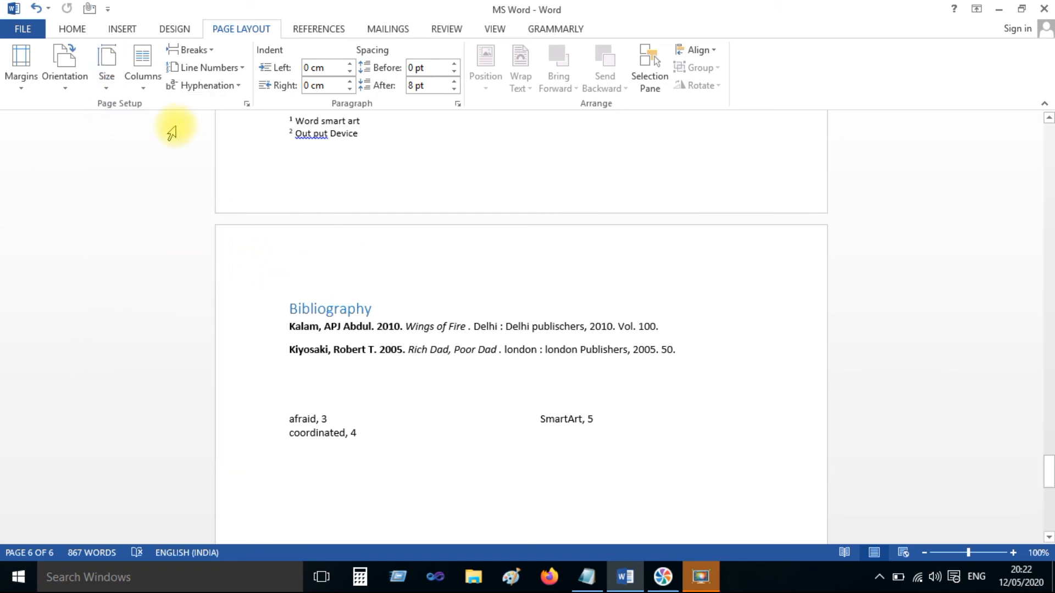
{"action": "left_click", "coordinate": [107, 91]}
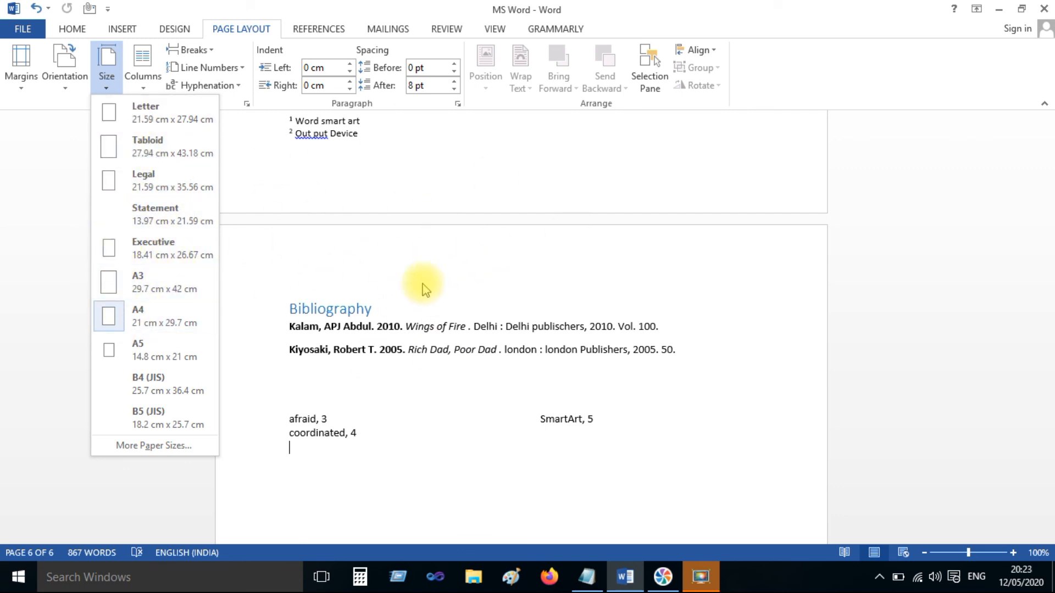
{"action": "left_click", "coordinate": [145, 77]}
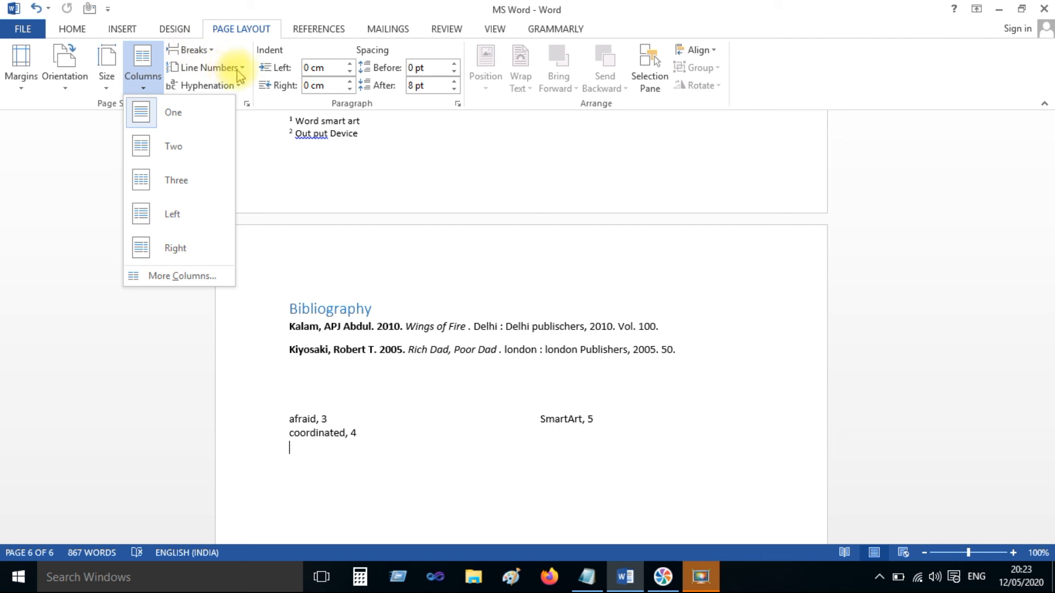
{"action": "left_click", "coordinate": [283, 186]}
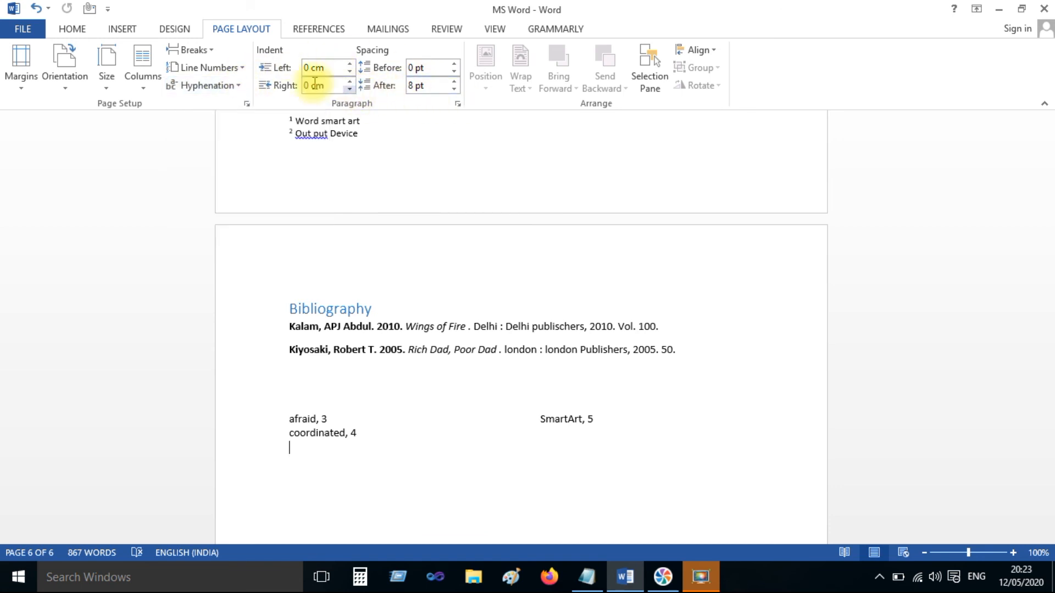
Step: Review the table of contents and list of tables on the first page and compare them with the document's headings
{"action": "left_click", "coordinate": [316, 33]}
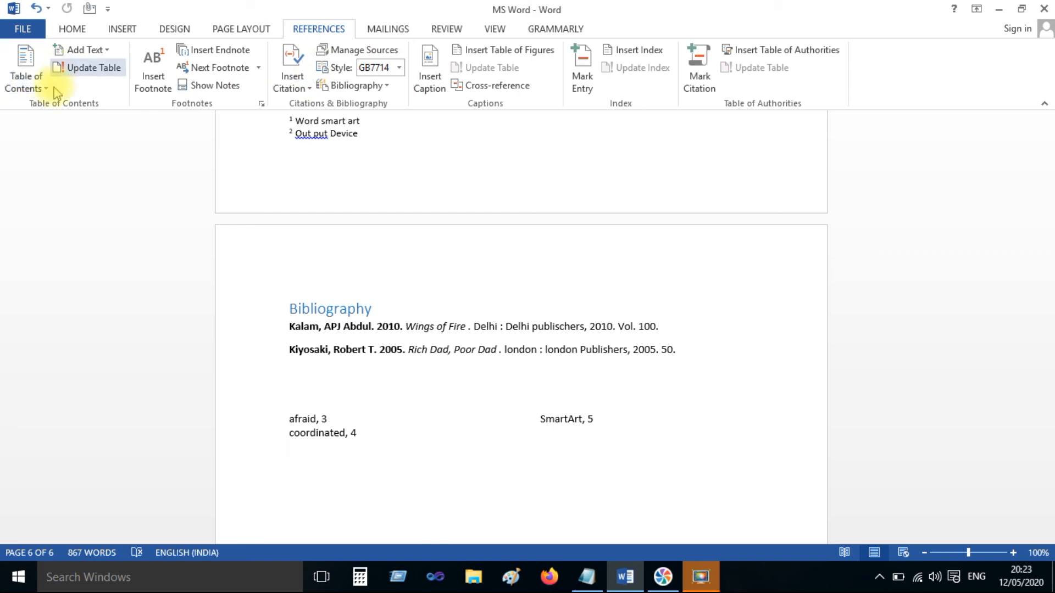
{"action": "scroll", "coordinate": [498, 156], "scroll_direction": "up", "scroll_amount": 3}
{"action": "scroll", "coordinate": [498, 157], "scroll_direction": "up", "scroll_amount": 6}
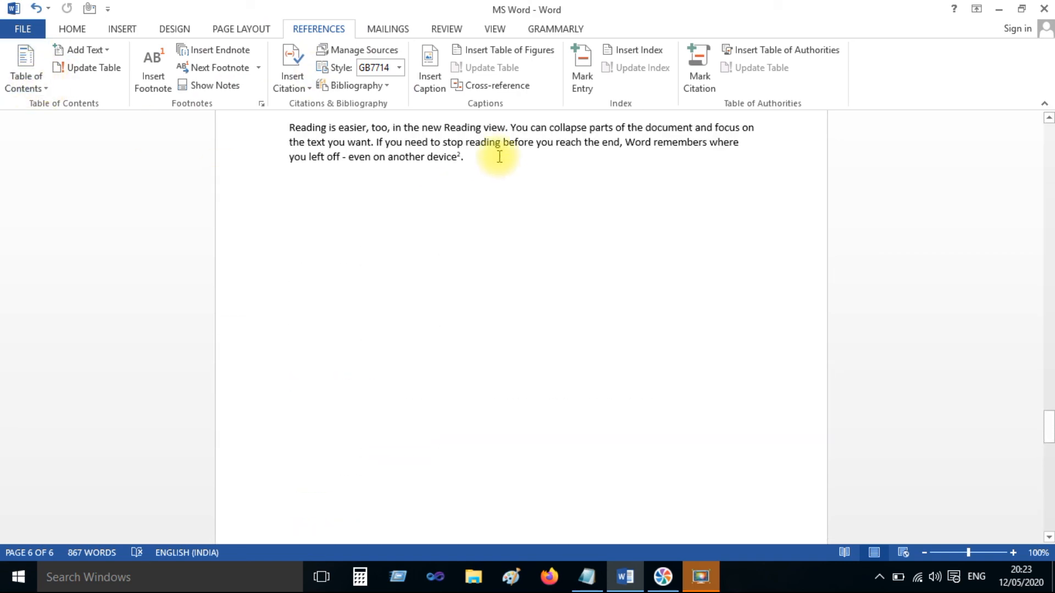
{"action": "left_click_drag", "start_coordinate": [1049, 423], "coordinate": [1048, 129]}
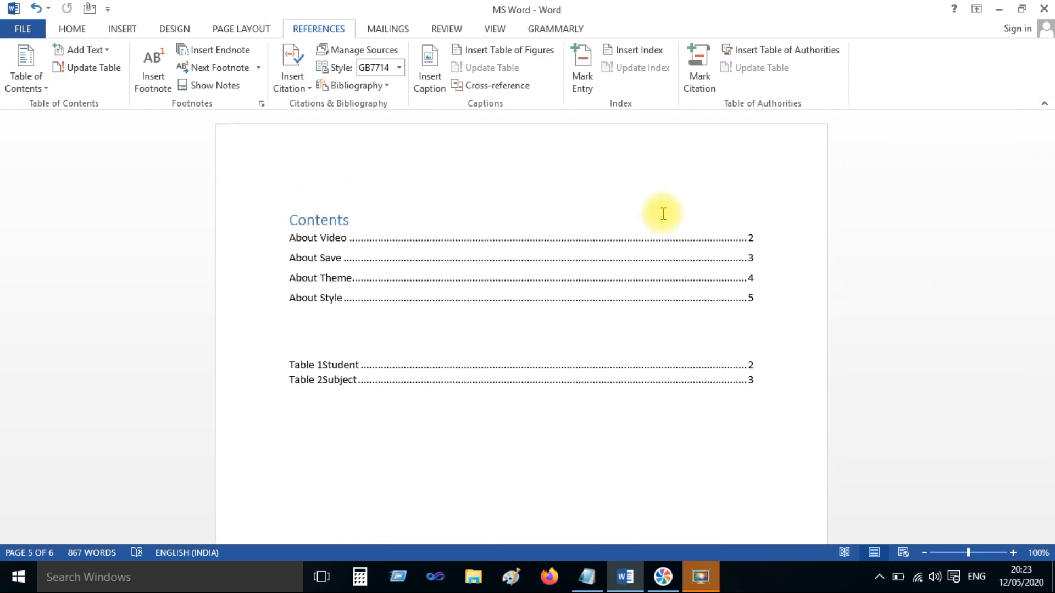
{"action": "left_click", "coordinate": [301, 237]}
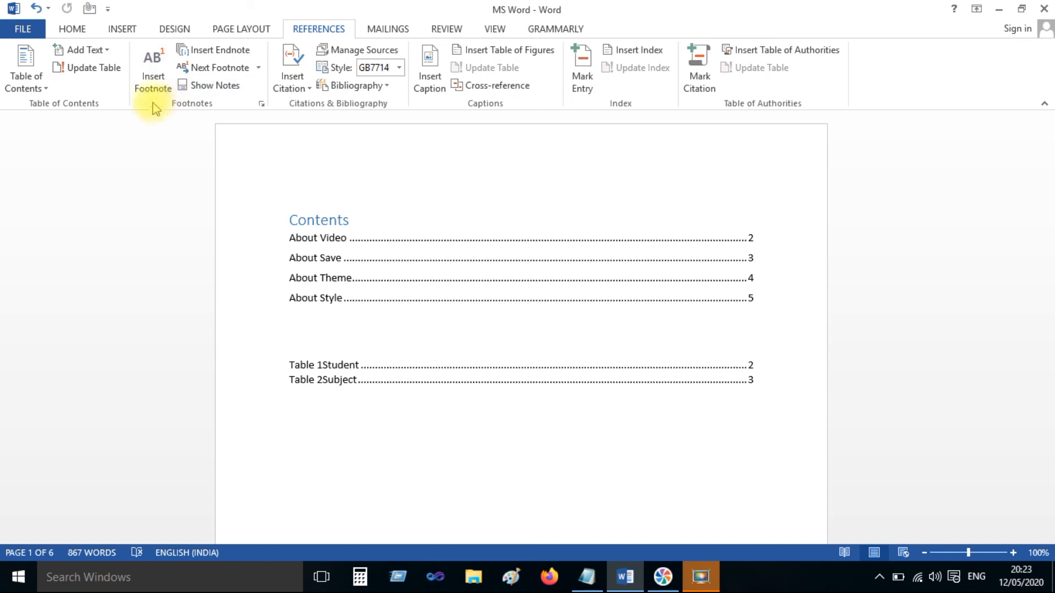
{"action": "scroll", "coordinate": [294, 299], "scroll_direction": "down", "scroll_amount": 20}
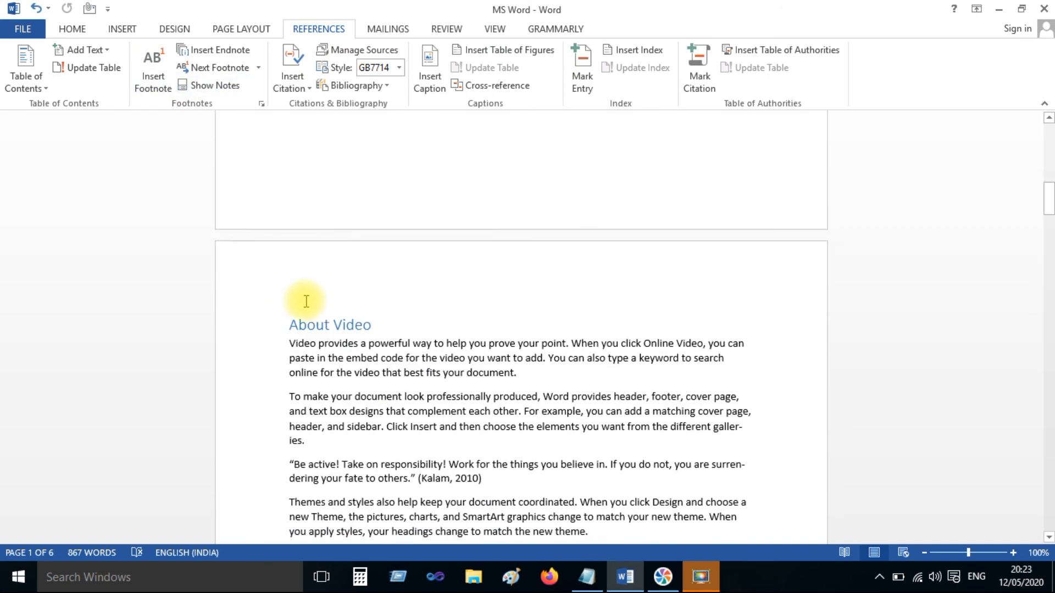
{"action": "scroll", "coordinate": [306, 301], "scroll_direction": "down", "scroll_amount": 15}
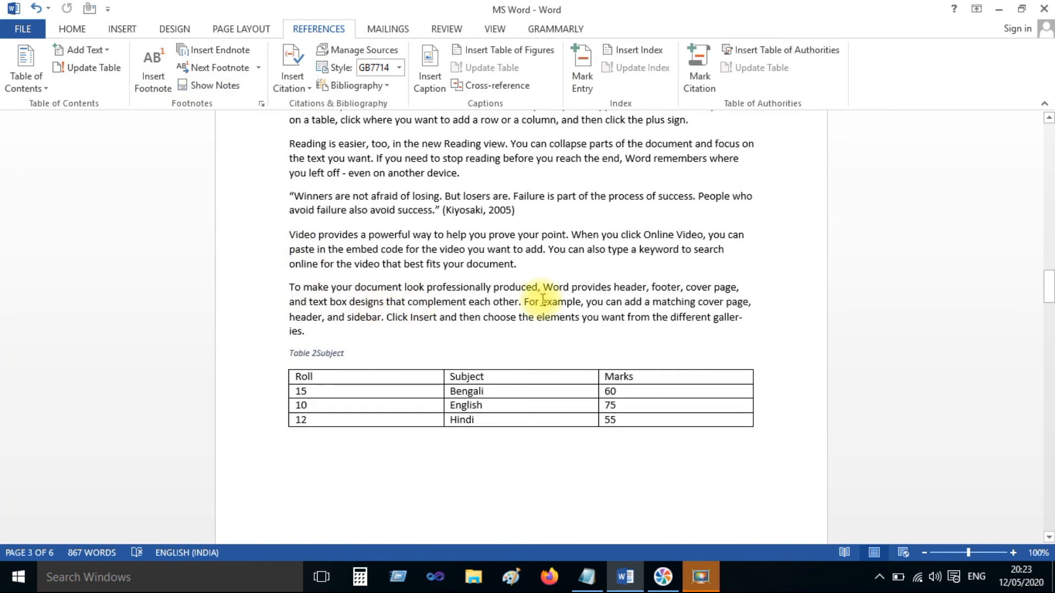
{"action": "scroll", "coordinate": [543, 301], "scroll_direction": "down", "scroll_amount": 3}
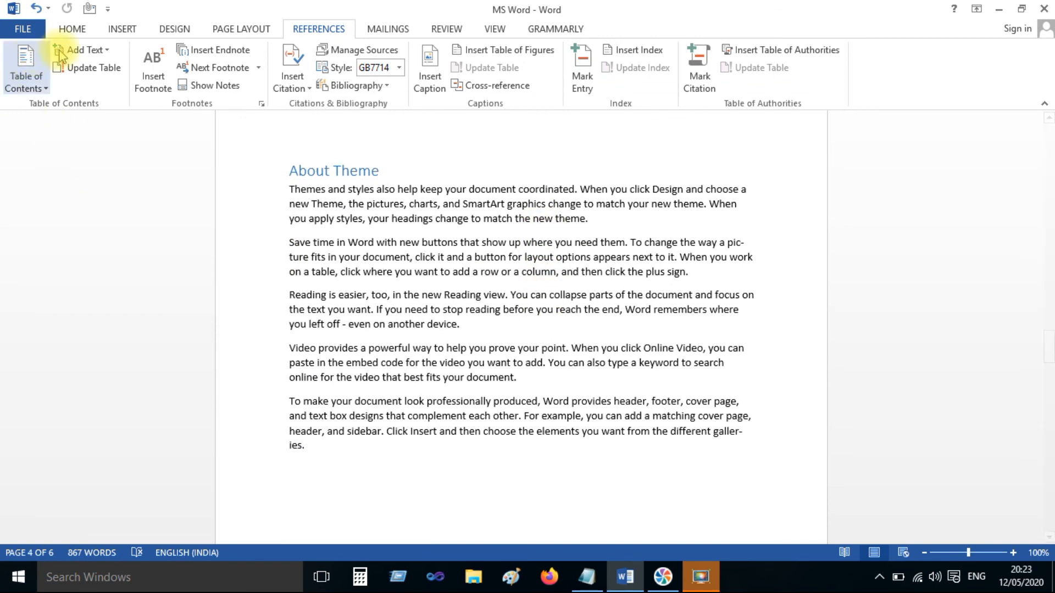
Step: Examine the footnotes at the end of the "About Style" page and their reference marks in the text
{"action": "scroll", "coordinate": [412, 313], "scroll_direction": "down", "scroll_amount": 20}
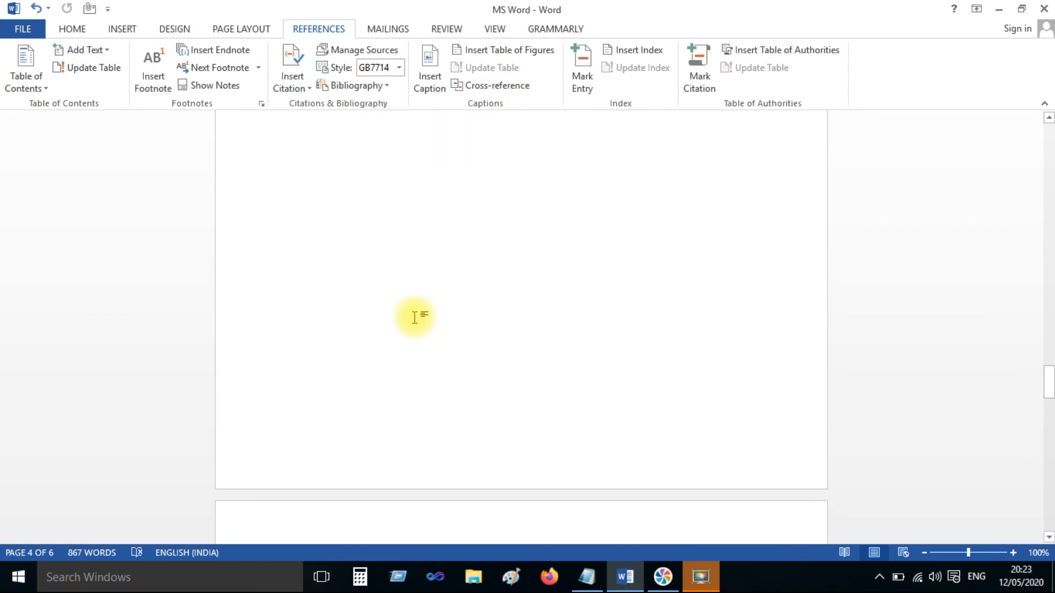
{"action": "scroll", "coordinate": [438, 231], "scroll_direction": "down", "scroll_amount": 10}
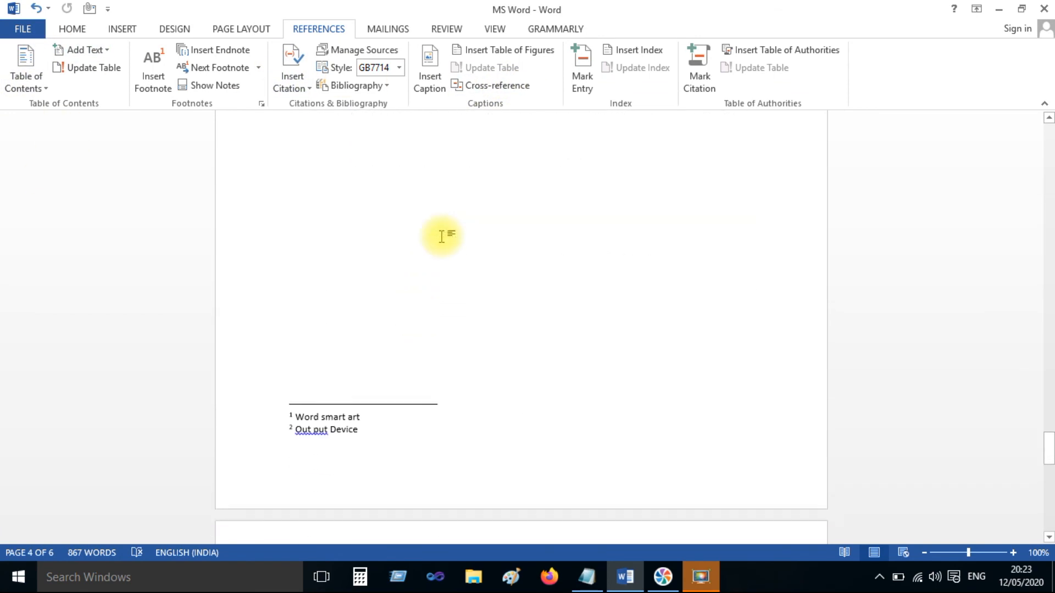
{"action": "scroll", "coordinate": [440, 235], "scroll_direction": "up", "scroll_amount": 10}
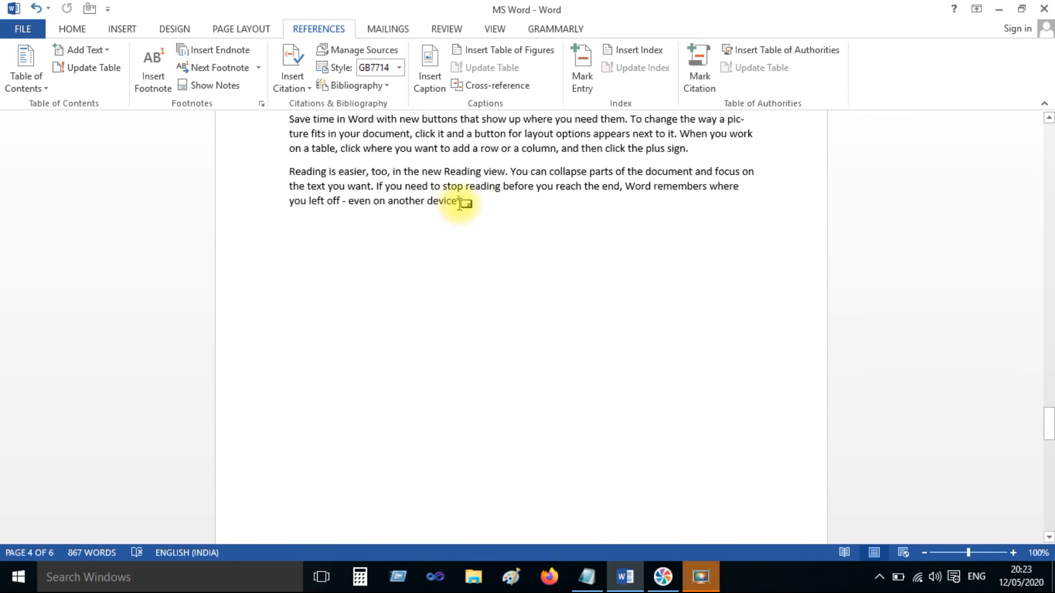
{"action": "scroll", "coordinate": [443, 266], "scroll_direction": "down", "scroll_amount": 5}
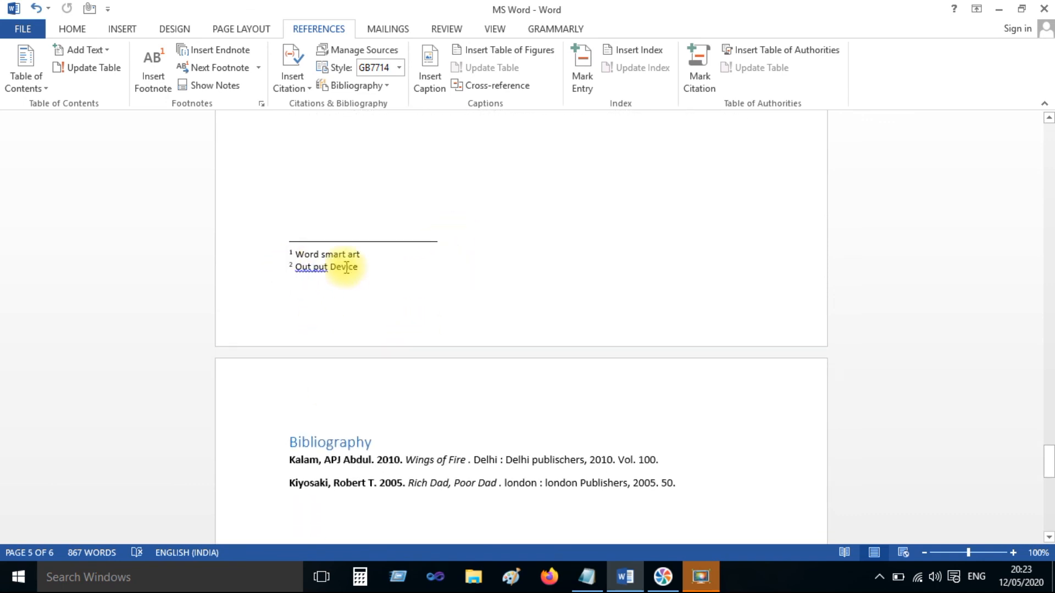
{"action": "left_click", "coordinate": [312, 268]}
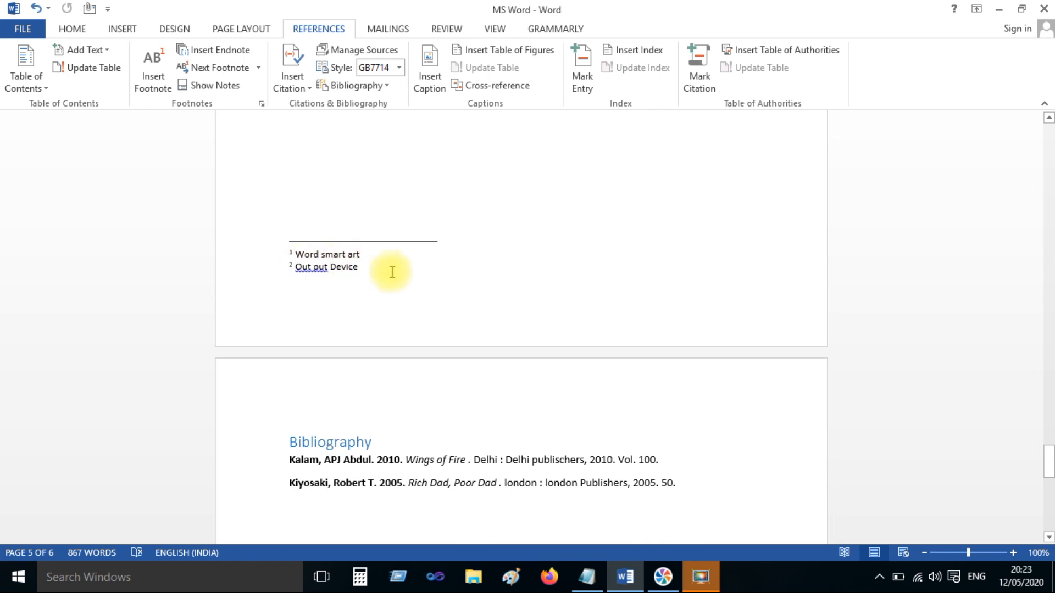
{"action": "scroll", "coordinate": [426, 256], "scroll_direction": "up", "scroll_amount": 6}
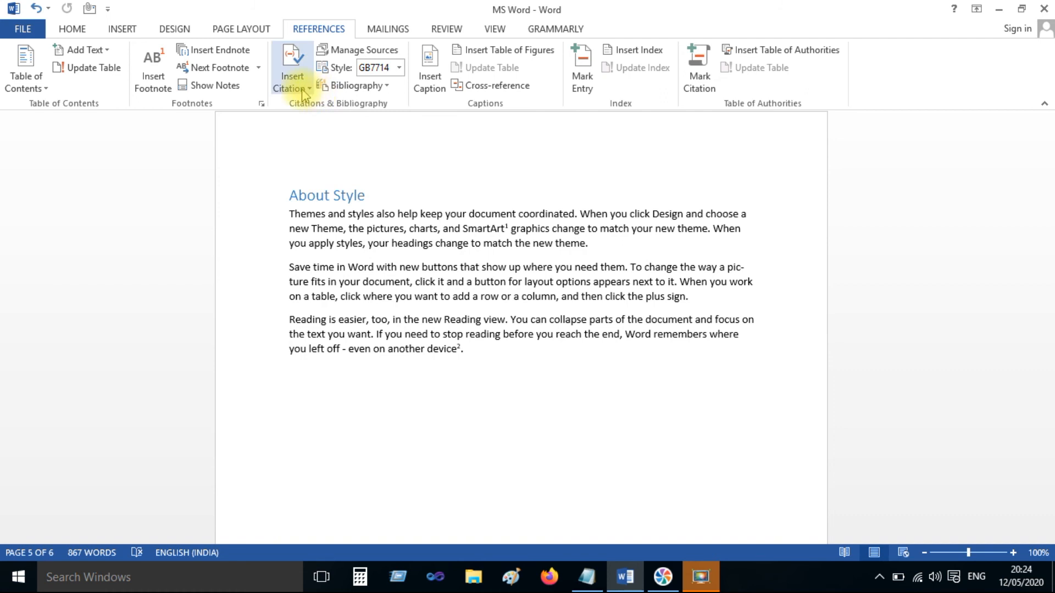
Step: Look back through the "About Theme" page and examine the bibliography of cited sources on the last page
{"action": "scroll", "coordinate": [428, 211], "scroll_direction": "up", "scroll_amount": 8}
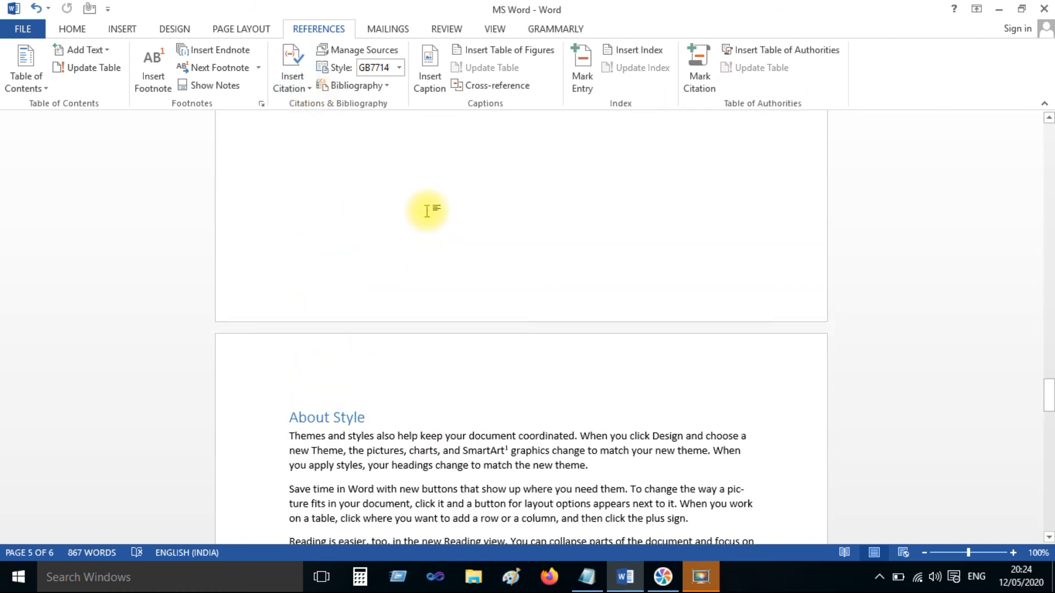
{"action": "scroll", "coordinate": [446, 196], "scroll_direction": "up", "scroll_amount": 3}
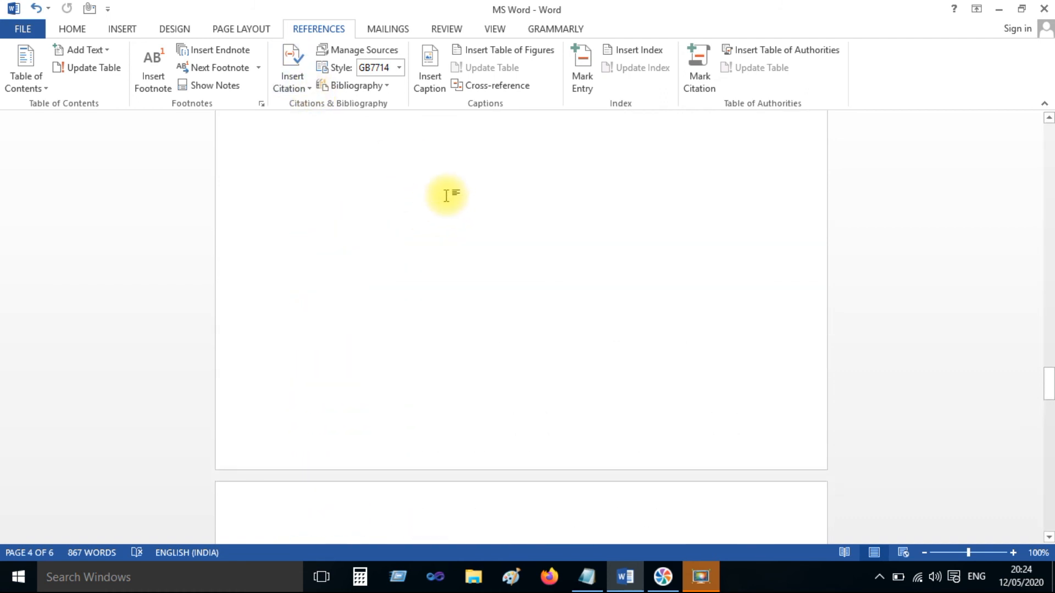
{"action": "scroll", "coordinate": [446, 196], "scroll_direction": "up", "scroll_amount": 8}
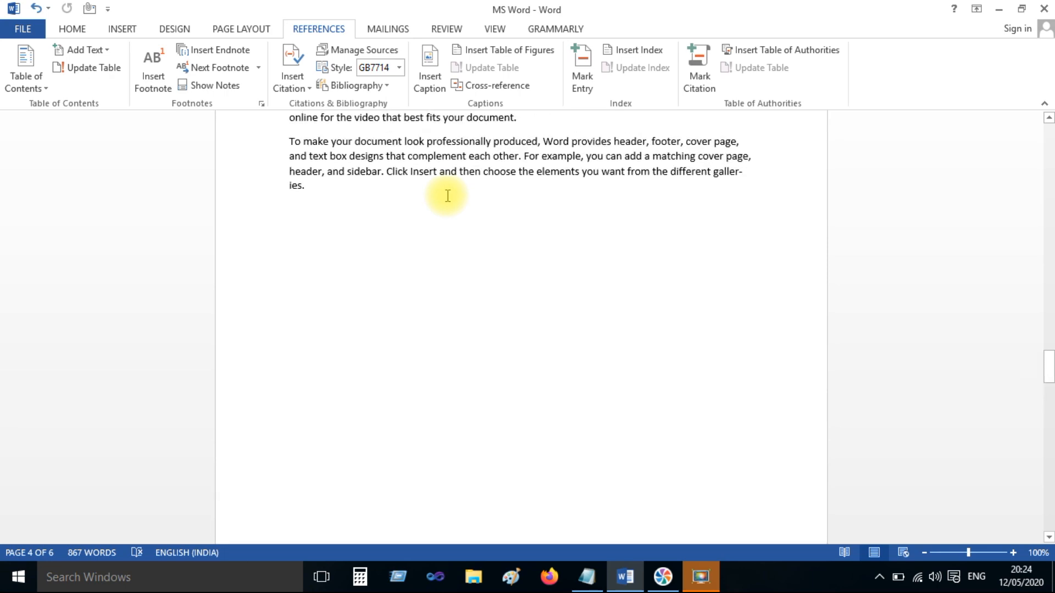
{"action": "scroll", "coordinate": [448, 196], "scroll_direction": "up", "scroll_amount": 2}
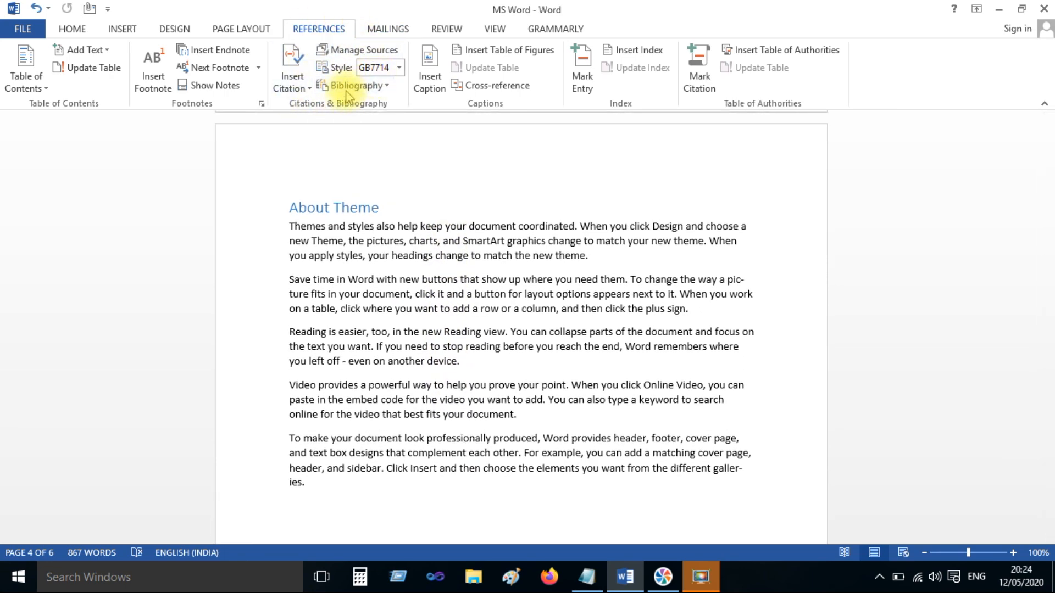
{"action": "scroll", "coordinate": [483, 350], "scroll_direction": "down", "scroll_amount": 9}
{"action": "left_click_drag", "start_coordinate": [1050, 376], "coordinate": [1050, 485]}
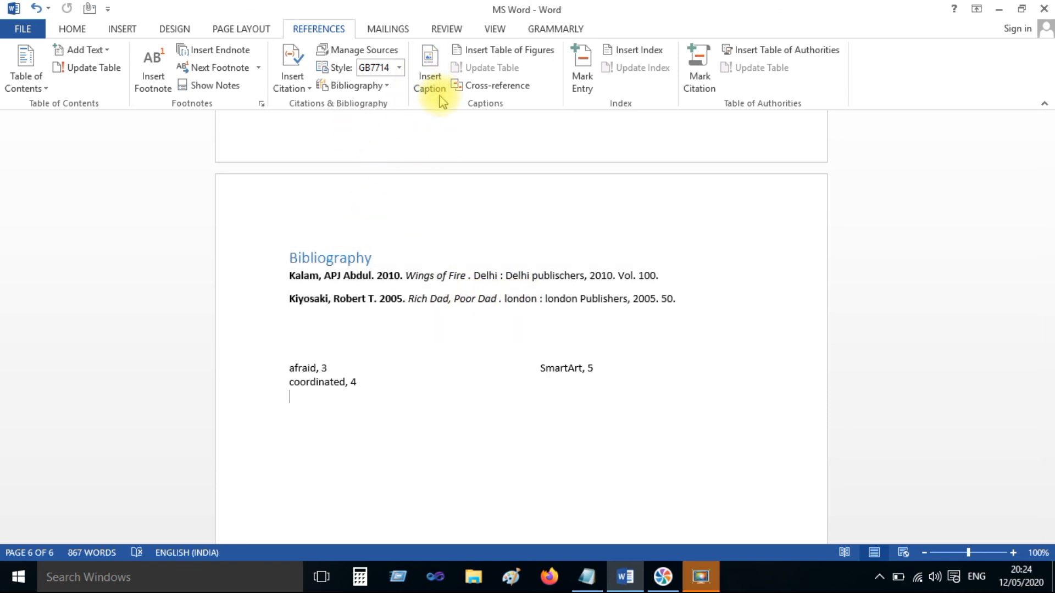
Step: Review the list of captioned tables and the index below the Bibliography, and display the mail merge commands
{"action": "scroll", "coordinate": [471, 224], "scroll_direction": "up", "scroll_amount": 8}
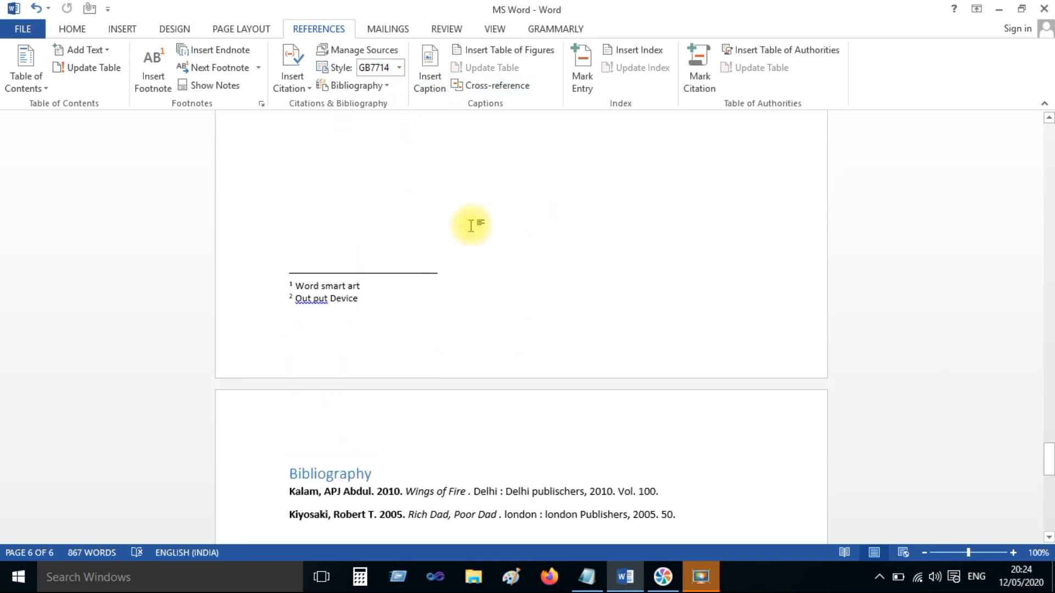
{"action": "scroll", "coordinate": [431, 171], "scroll_direction": "up", "scroll_amount": 15}
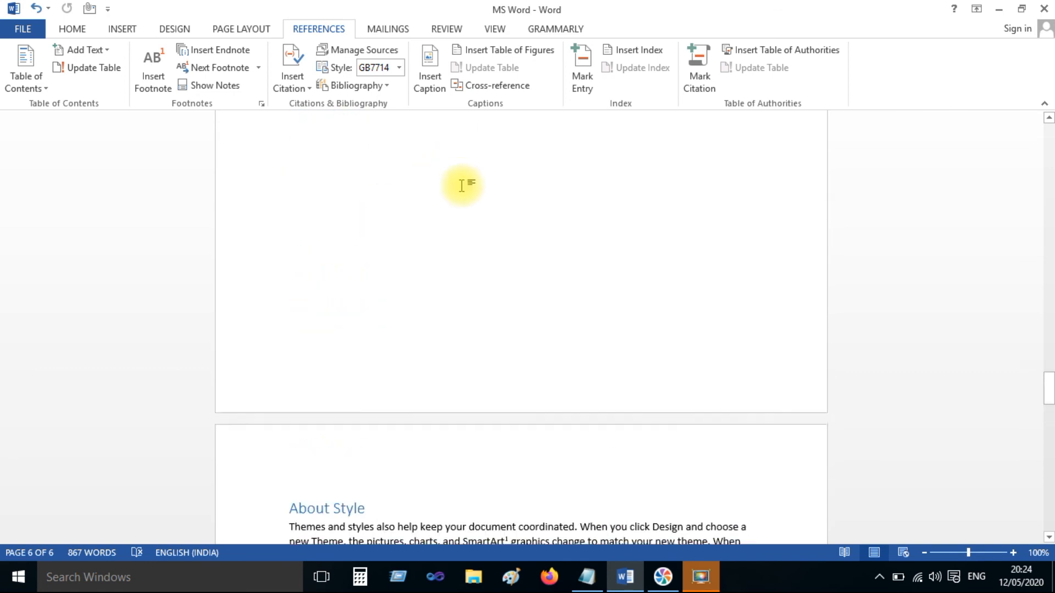
{"action": "left_click_drag", "start_coordinate": [1050, 379], "coordinate": [1049, 140]}
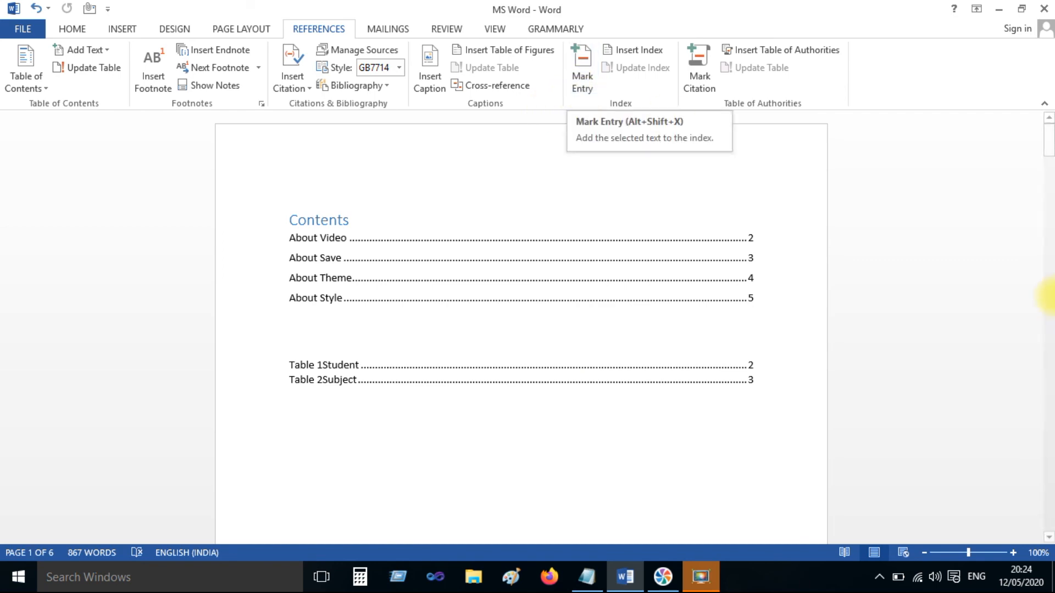
{"action": "left_click_drag", "start_coordinate": [1048, 147], "coordinate": [1049, 217]}
{"action": "scroll", "coordinate": [456, 226], "scroll_direction": "down", "scroll_amount": 10}
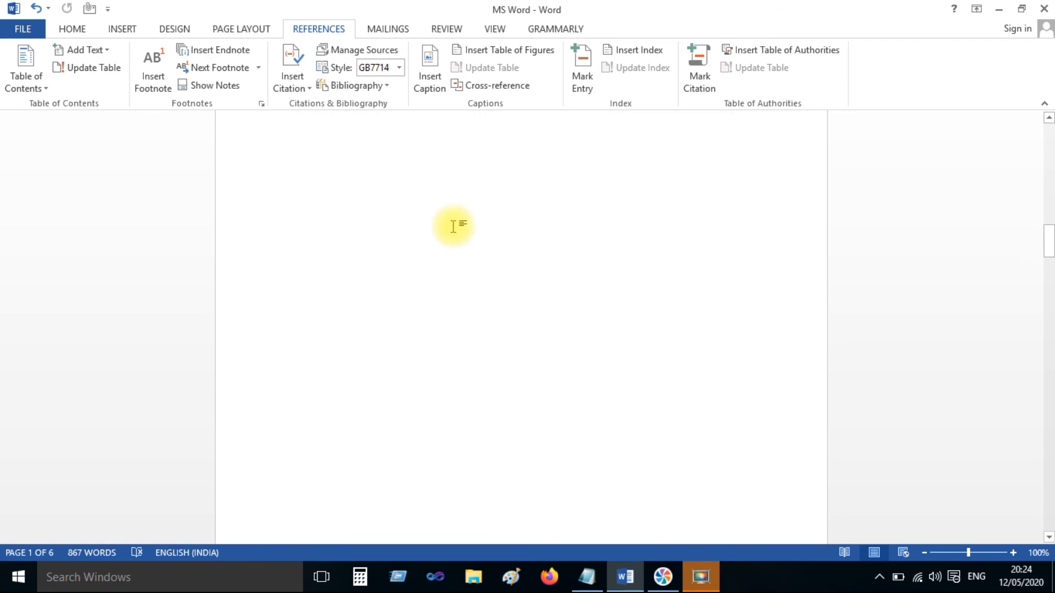
{"action": "left_click_drag", "start_coordinate": [1047, 266], "coordinate": [1048, 486]}
{"action": "scroll", "coordinate": [317, 235], "scroll_direction": "up", "scroll_amount": 1}
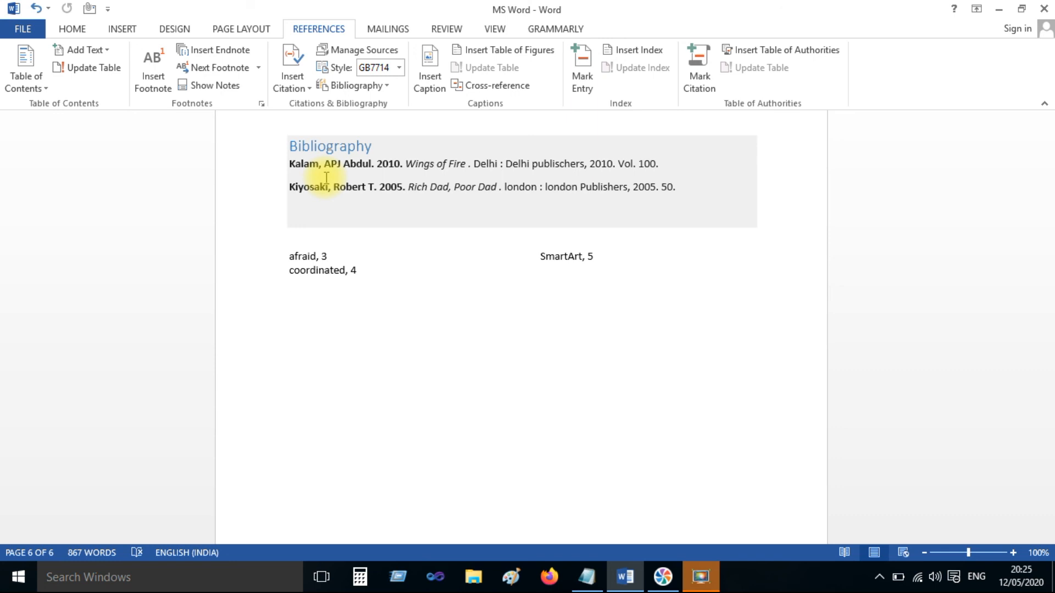
{"action": "left_click", "coordinate": [388, 28]}
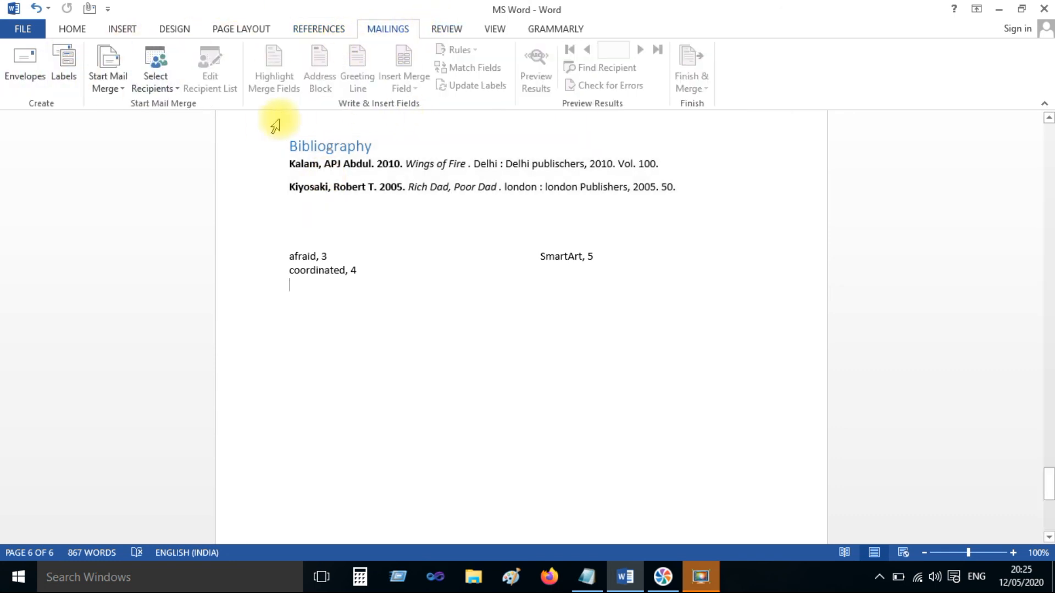